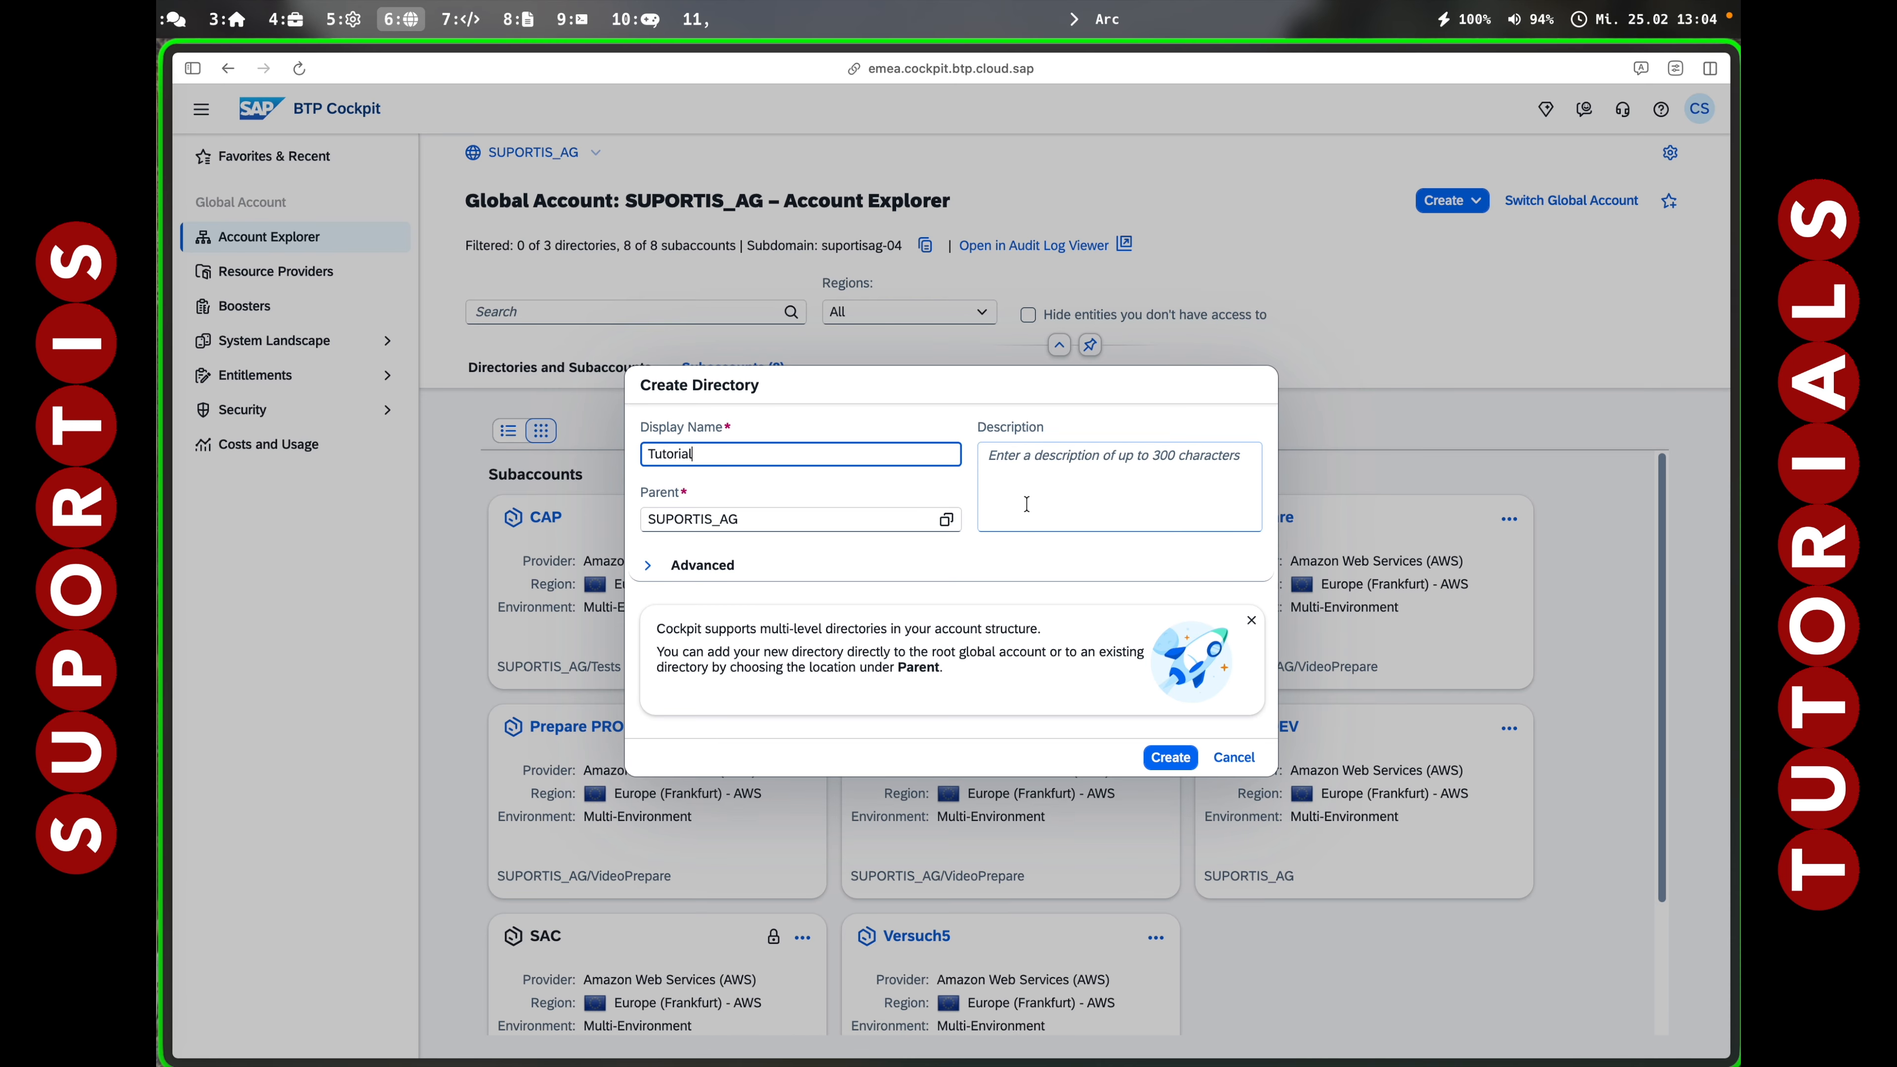
Confirm creation of the new directory with display name 'Tutorial'.
{"action": "left_click", "coordinate": [1173, 757]}
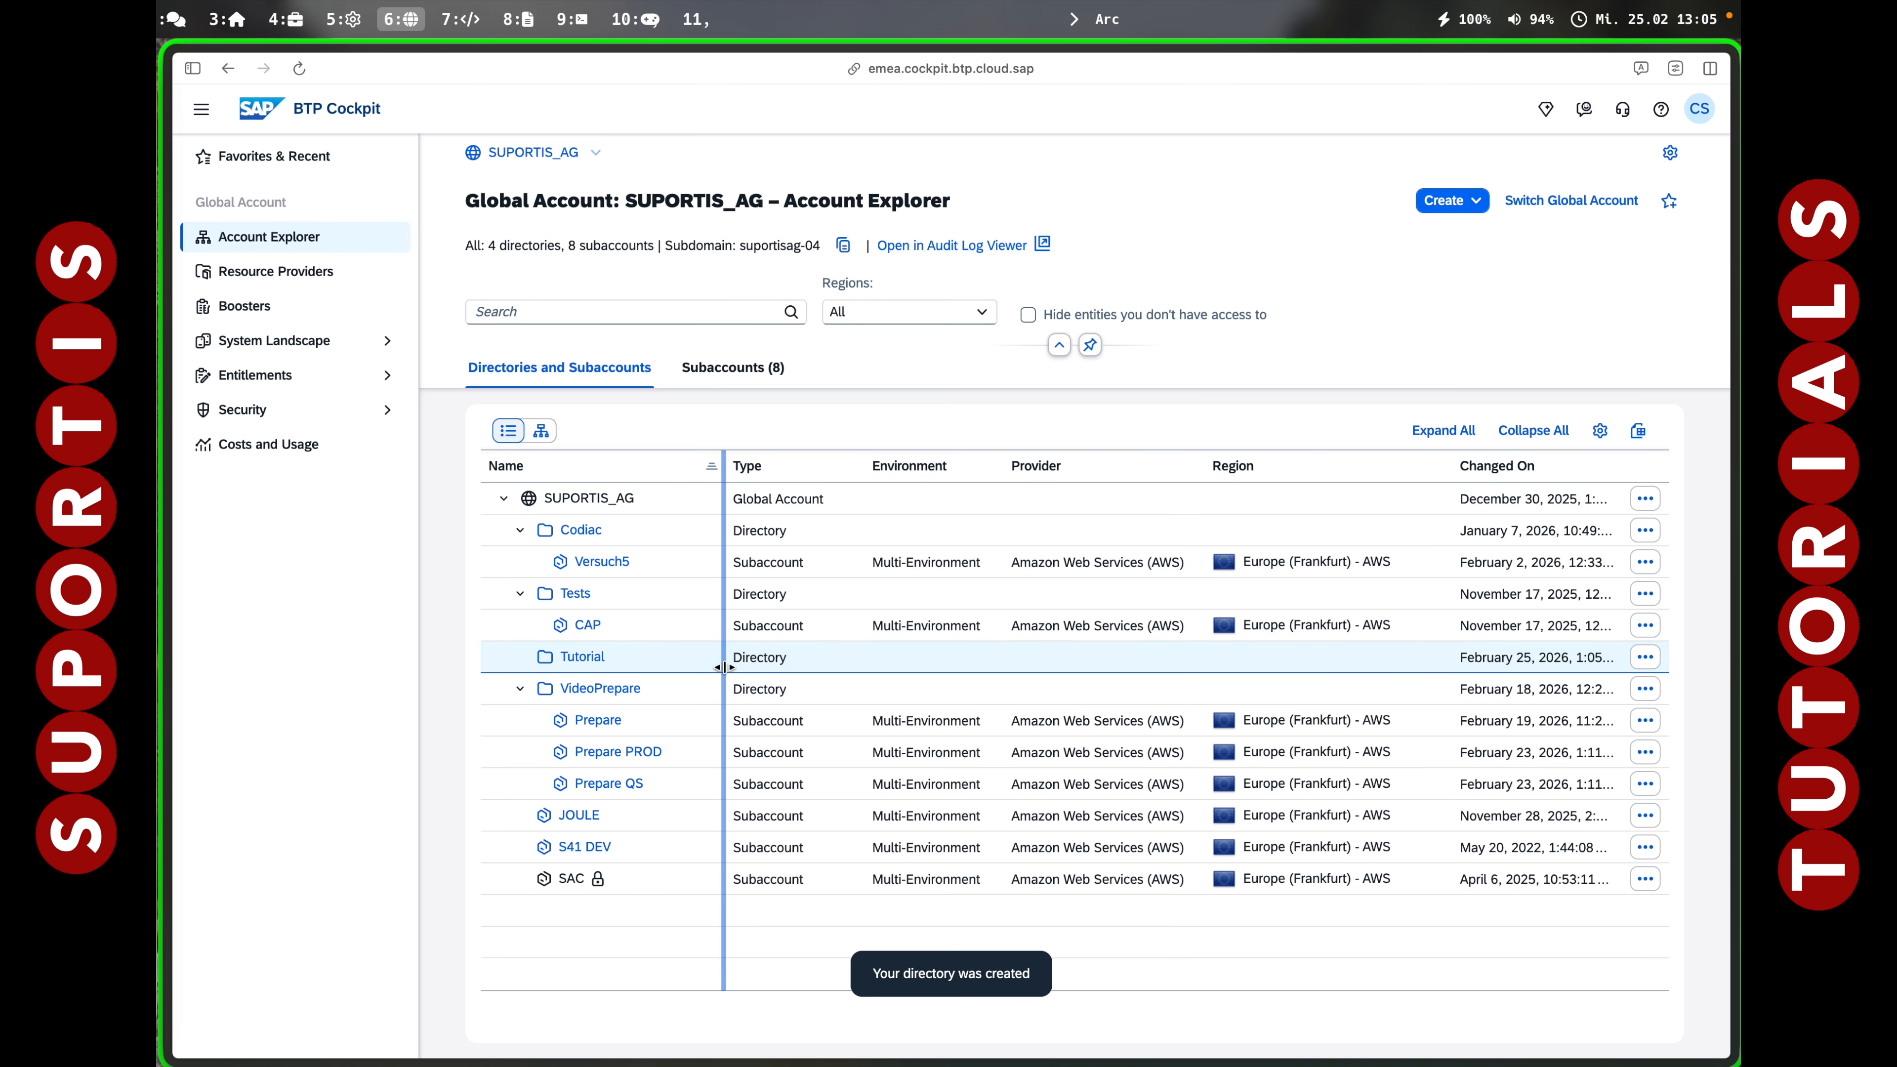
Create subaccount Demo-DEV in Europe (Frankfurt) - AWS with the Tutorial directory as parent.
{"action": "left_click", "coordinate": [1449, 200]}
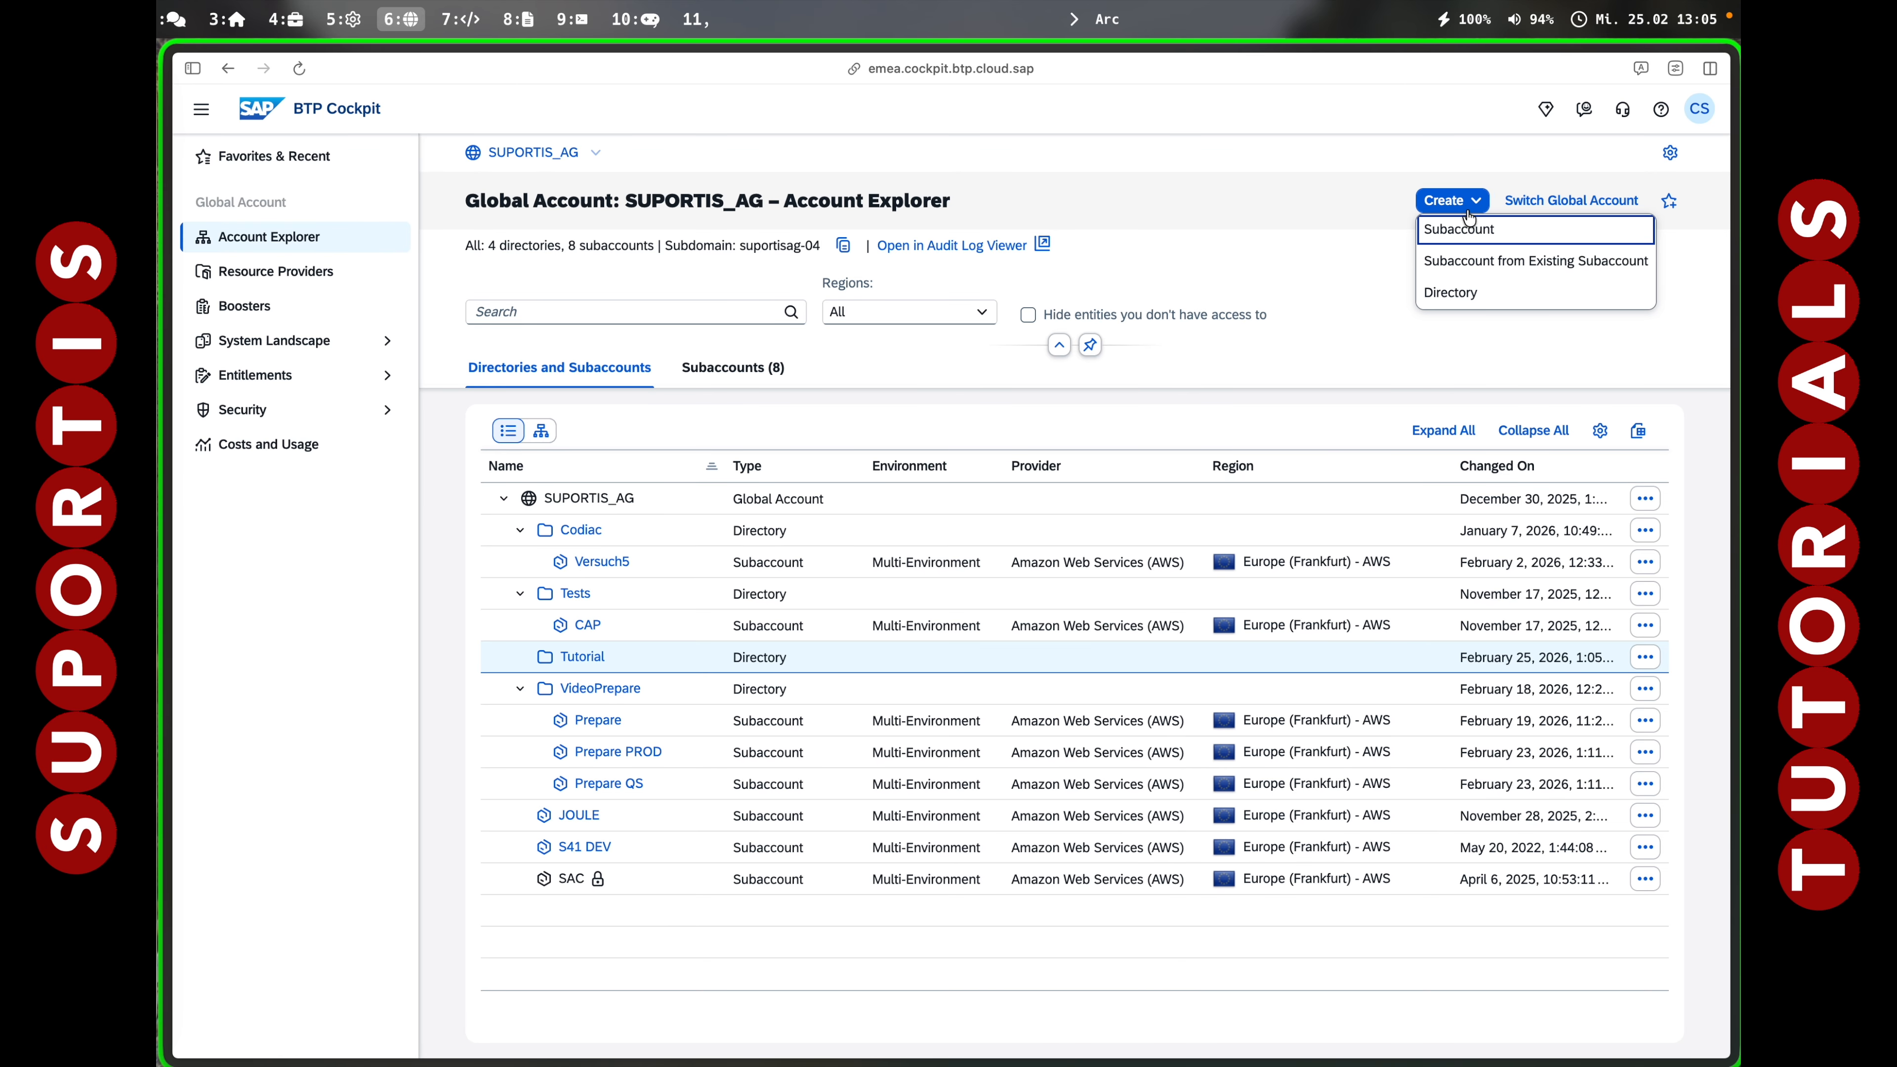
{"action": "left_click", "coordinate": [1465, 229]}
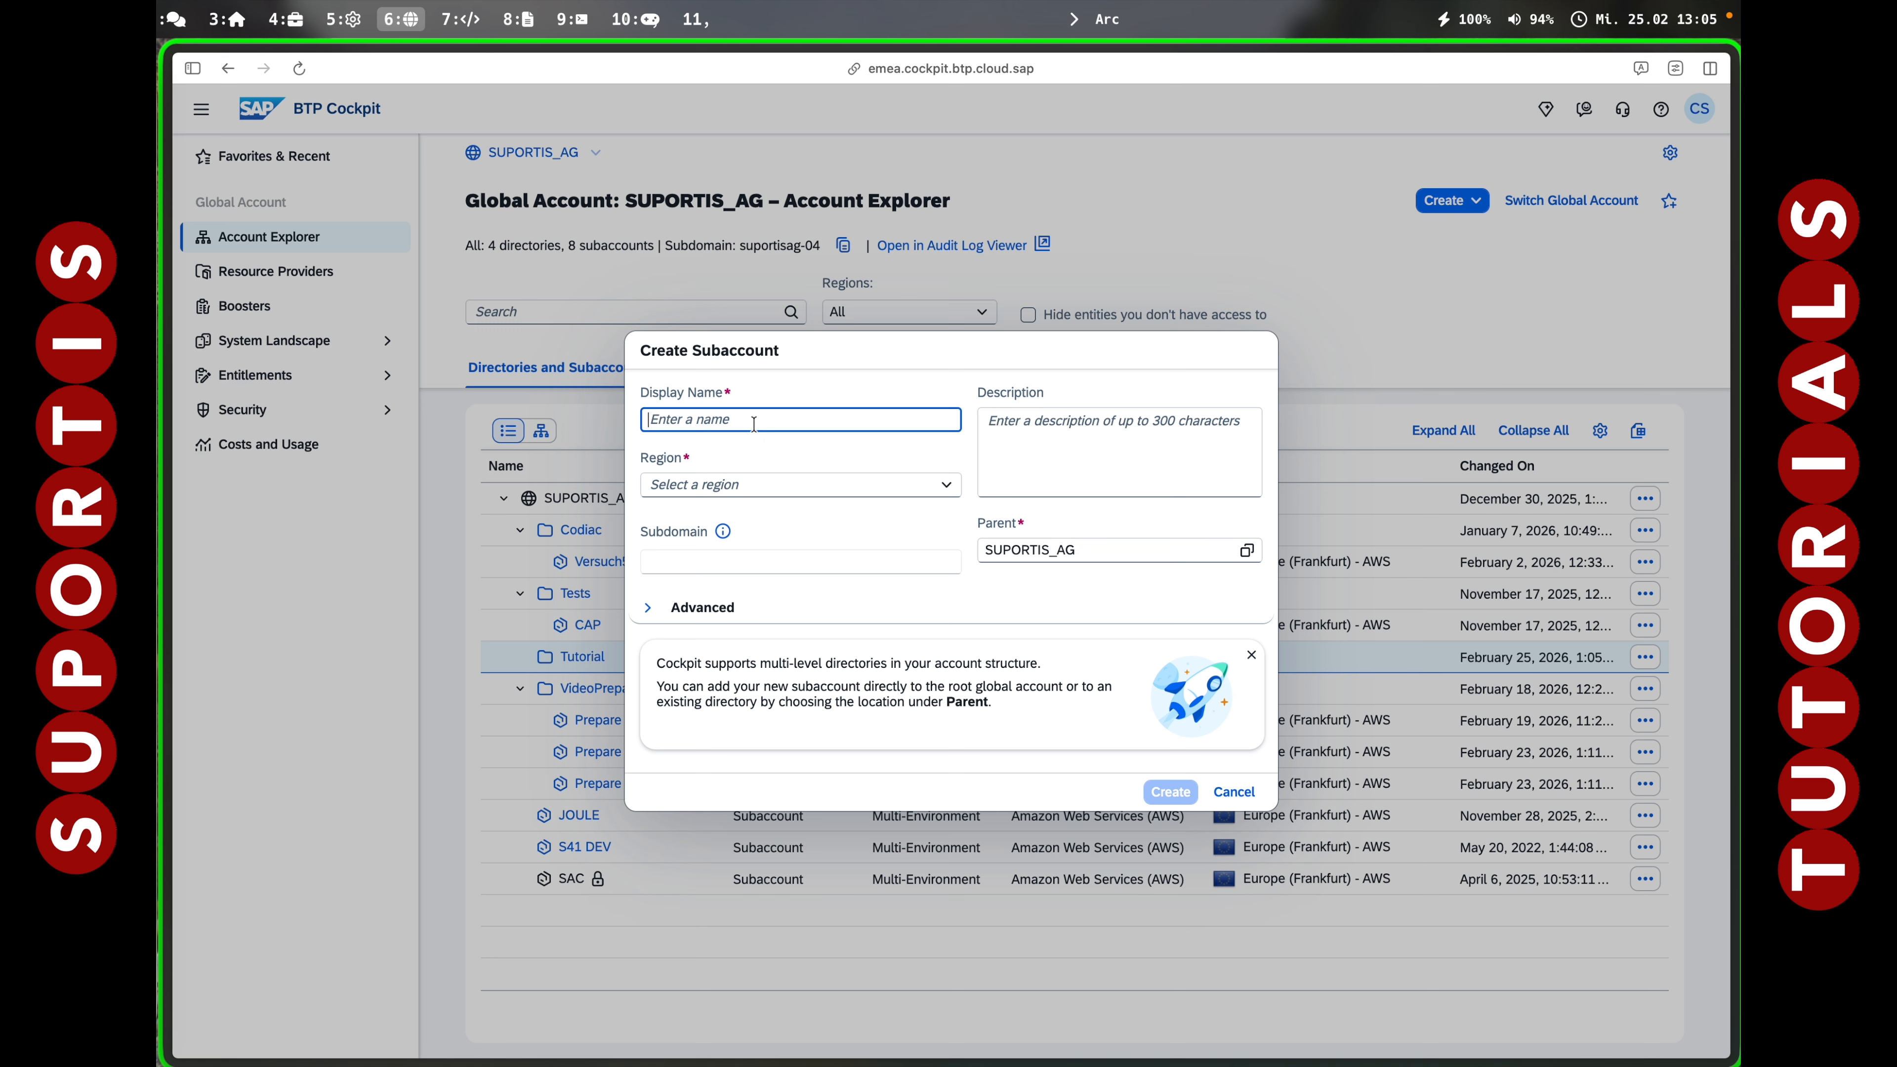
{"action": "type", "text": "Dem"}
{"action": "key", "text": "Tab"}
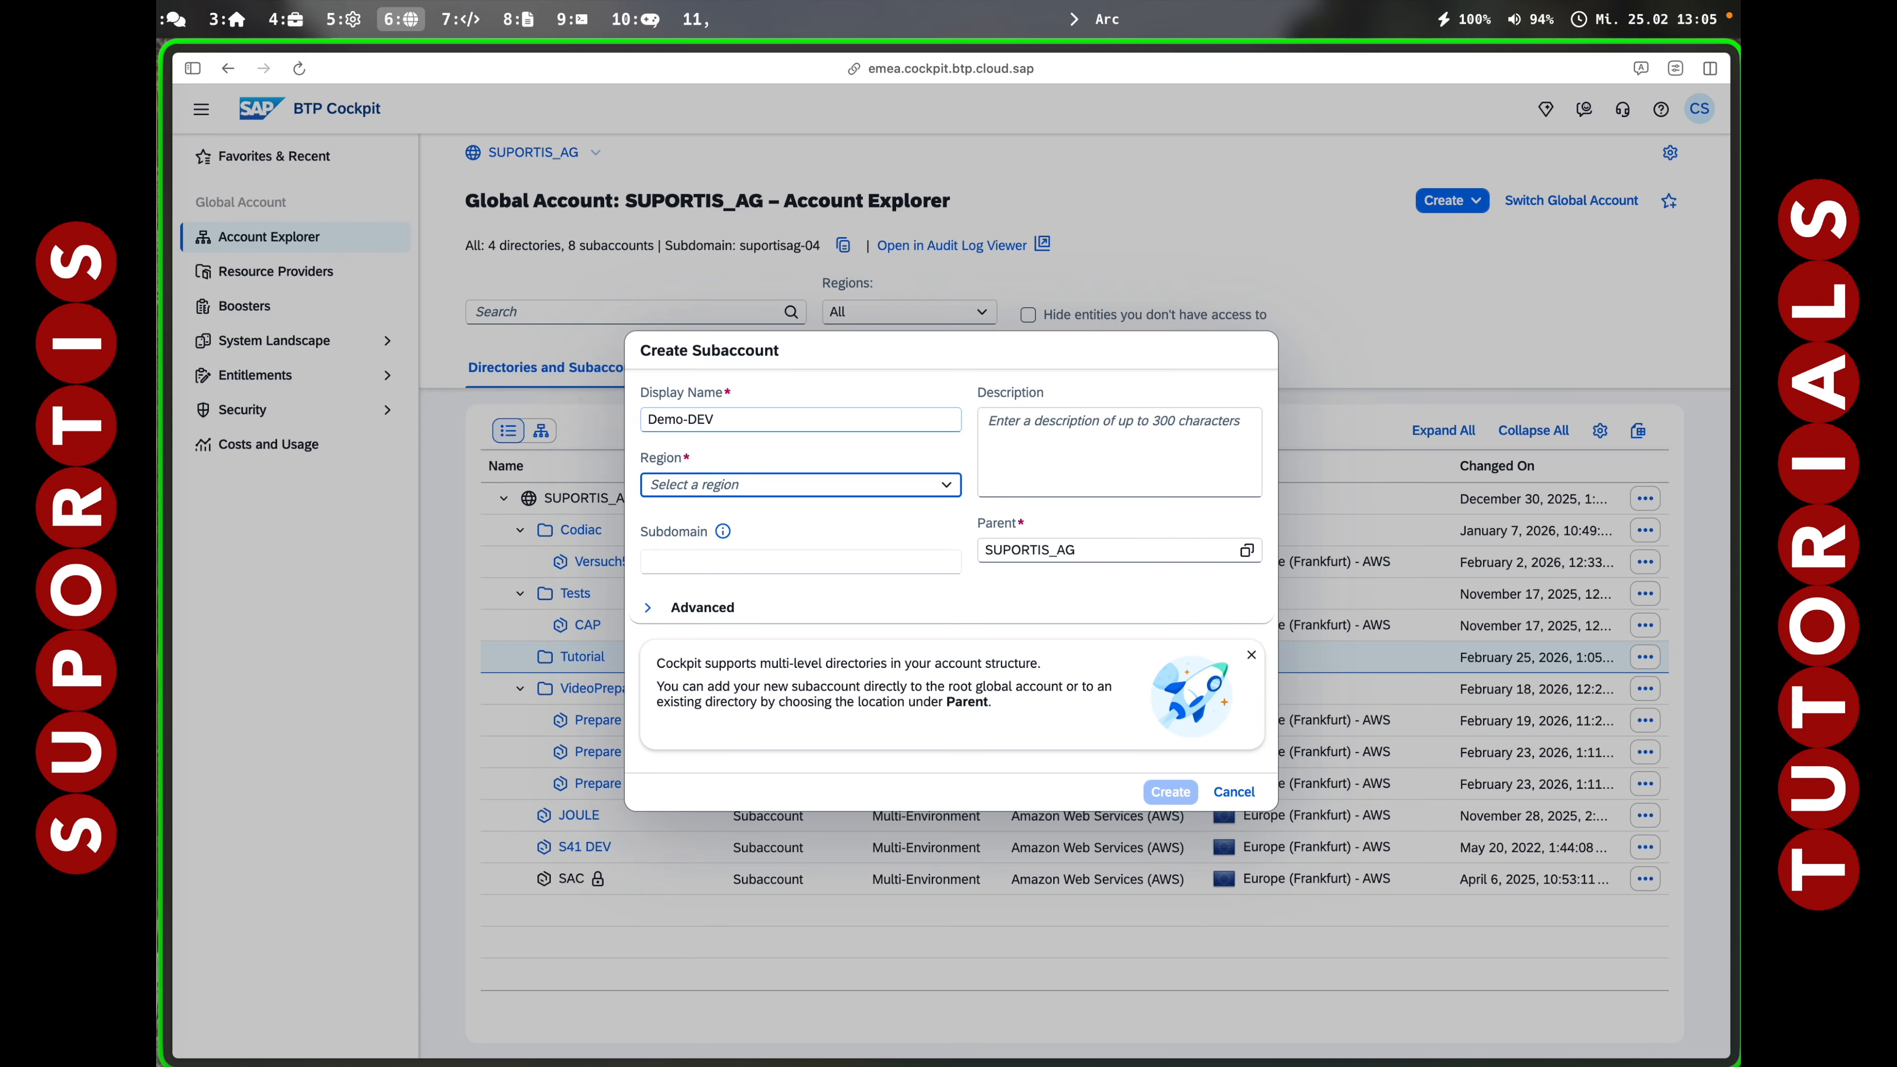
{"action": "left_click", "coordinate": [943, 485]}
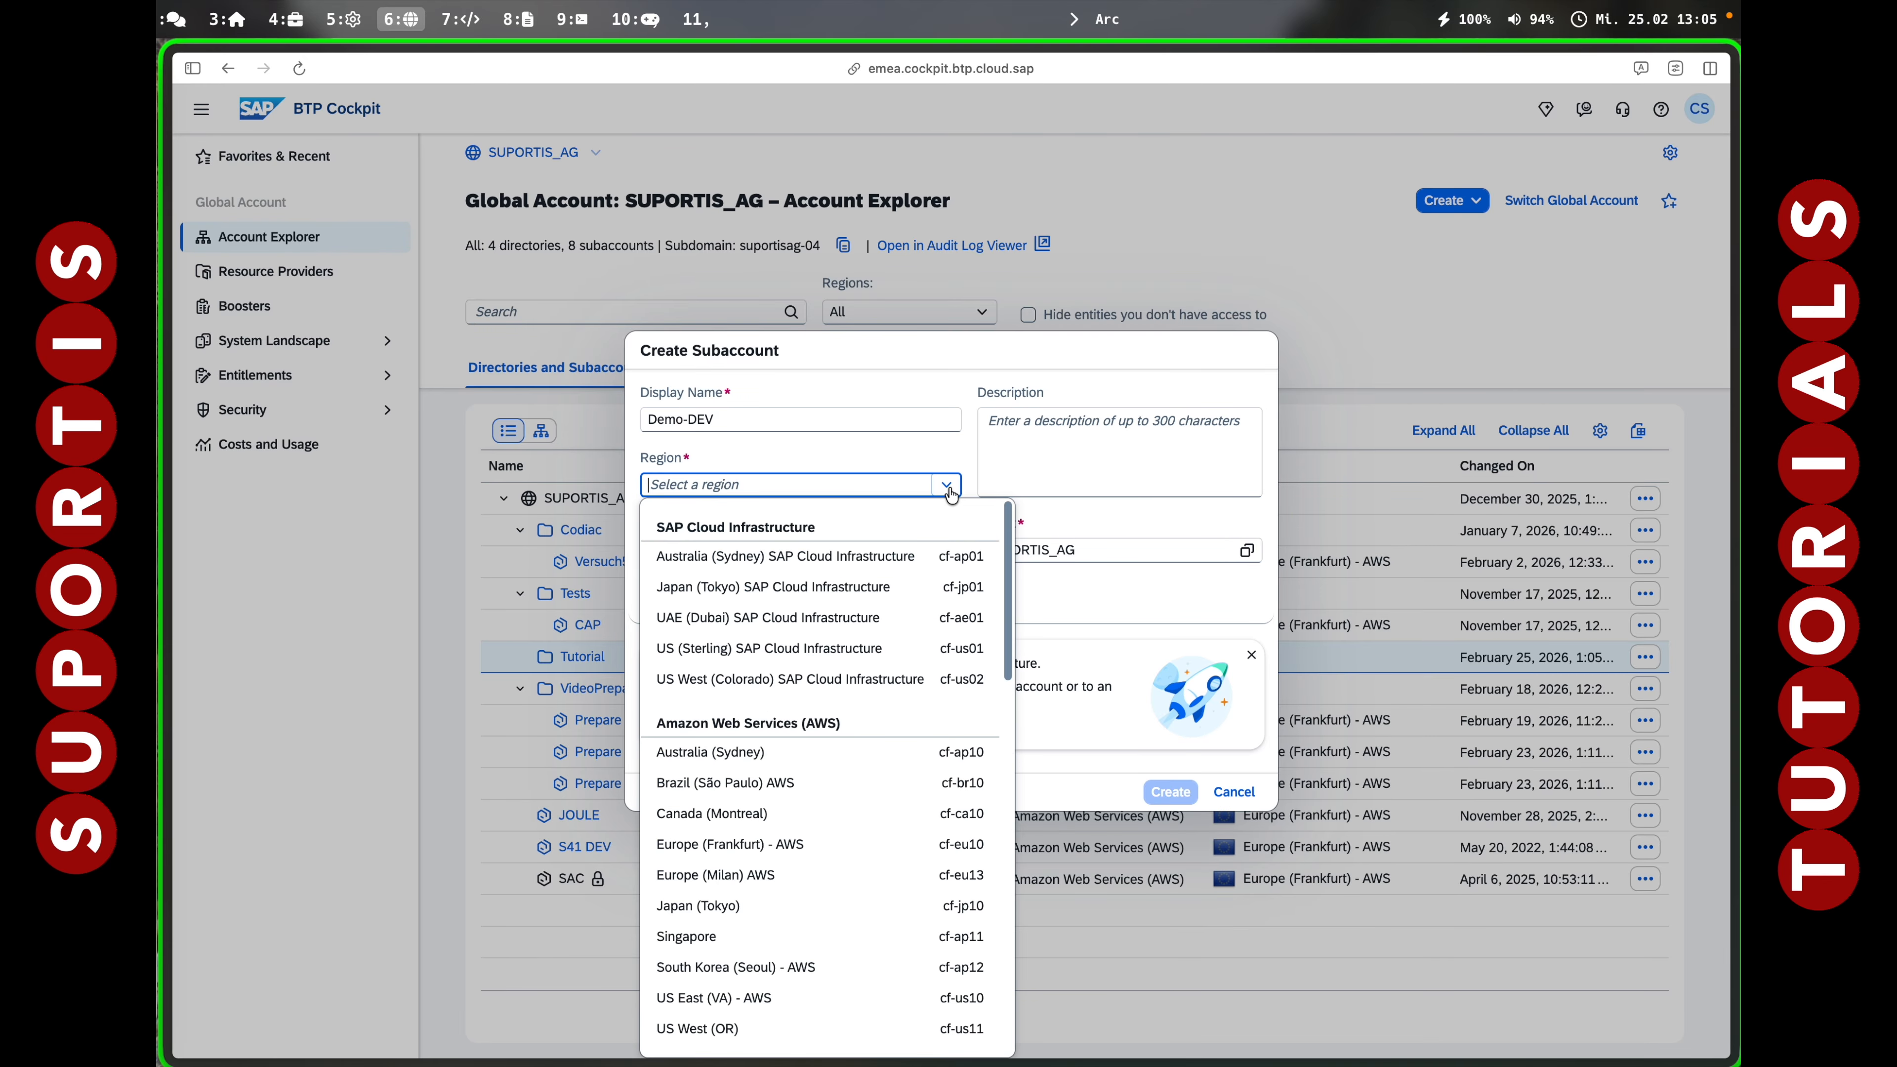
{"action": "left_click", "coordinate": [771, 846]}
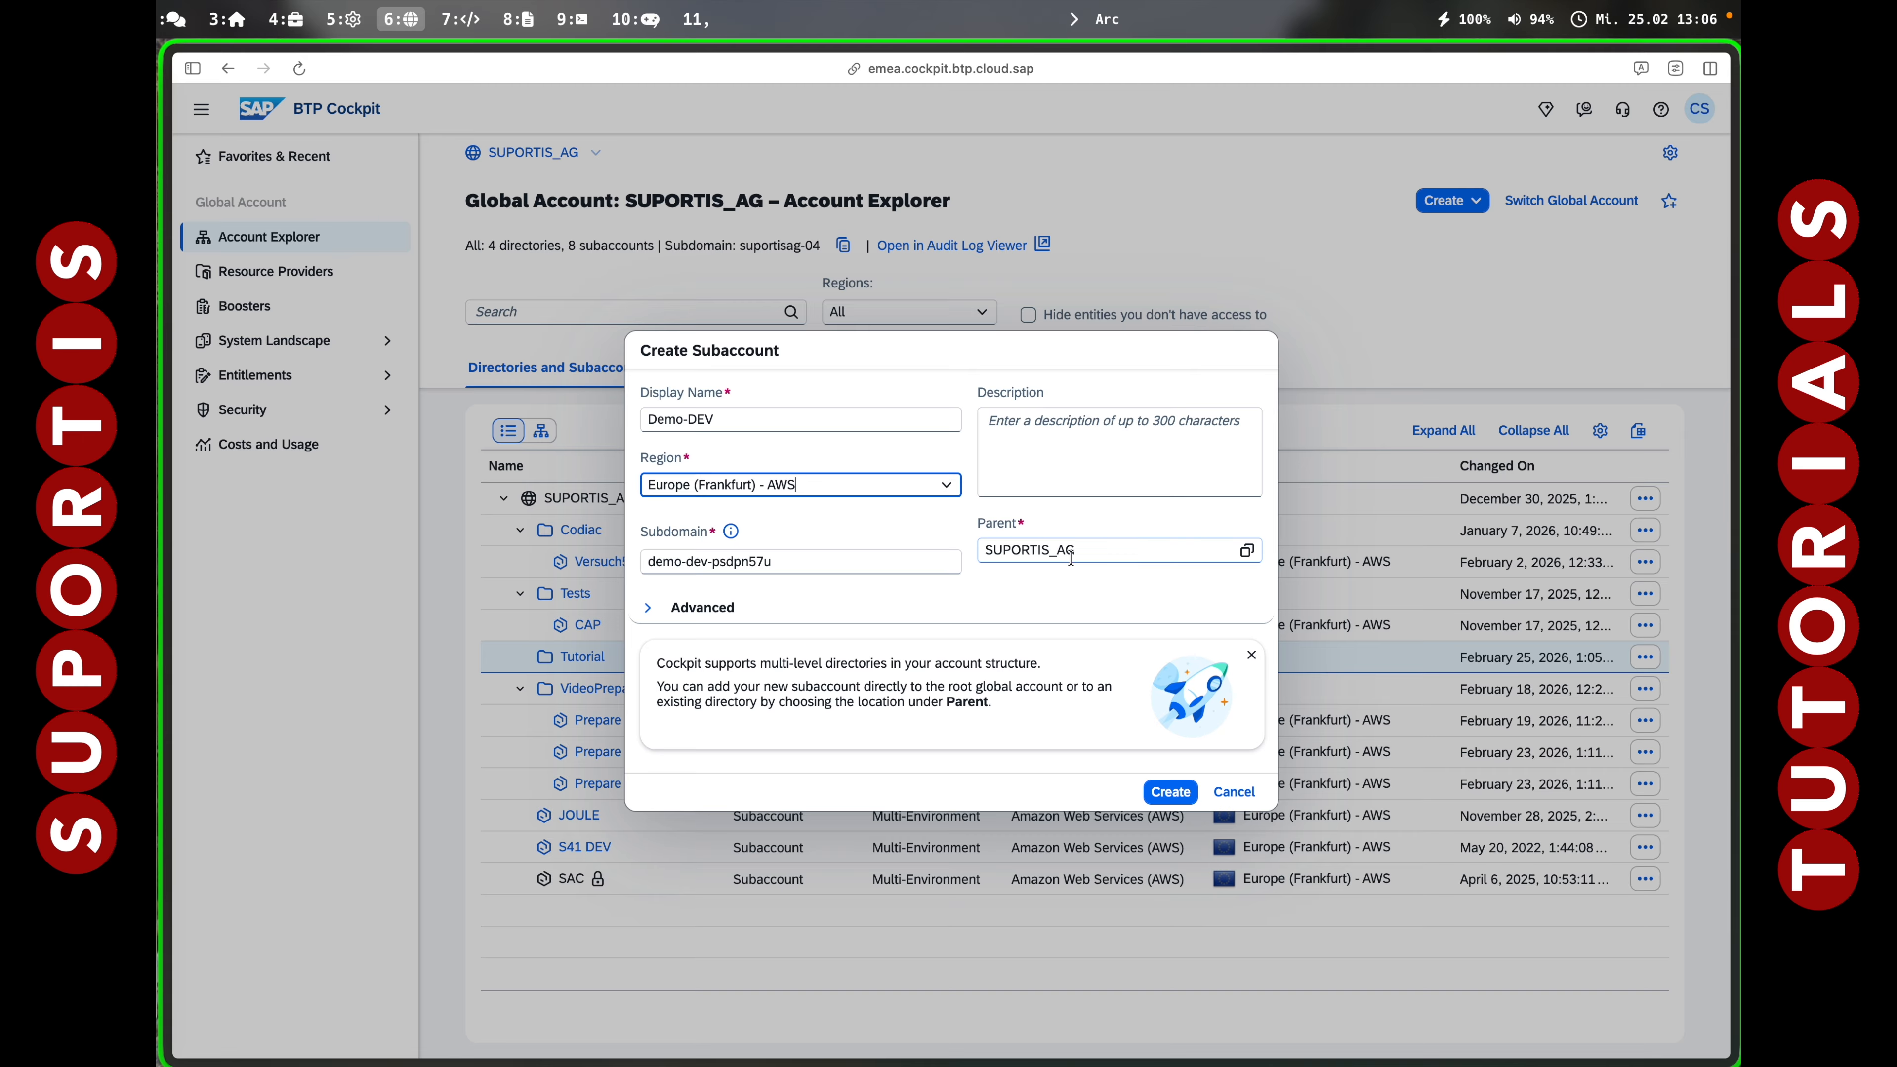
{"action": "left_click", "coordinate": [1246, 550]}
{"action": "left_click", "coordinate": [786, 465]}
{"action": "left_click", "coordinate": [1109, 938]}
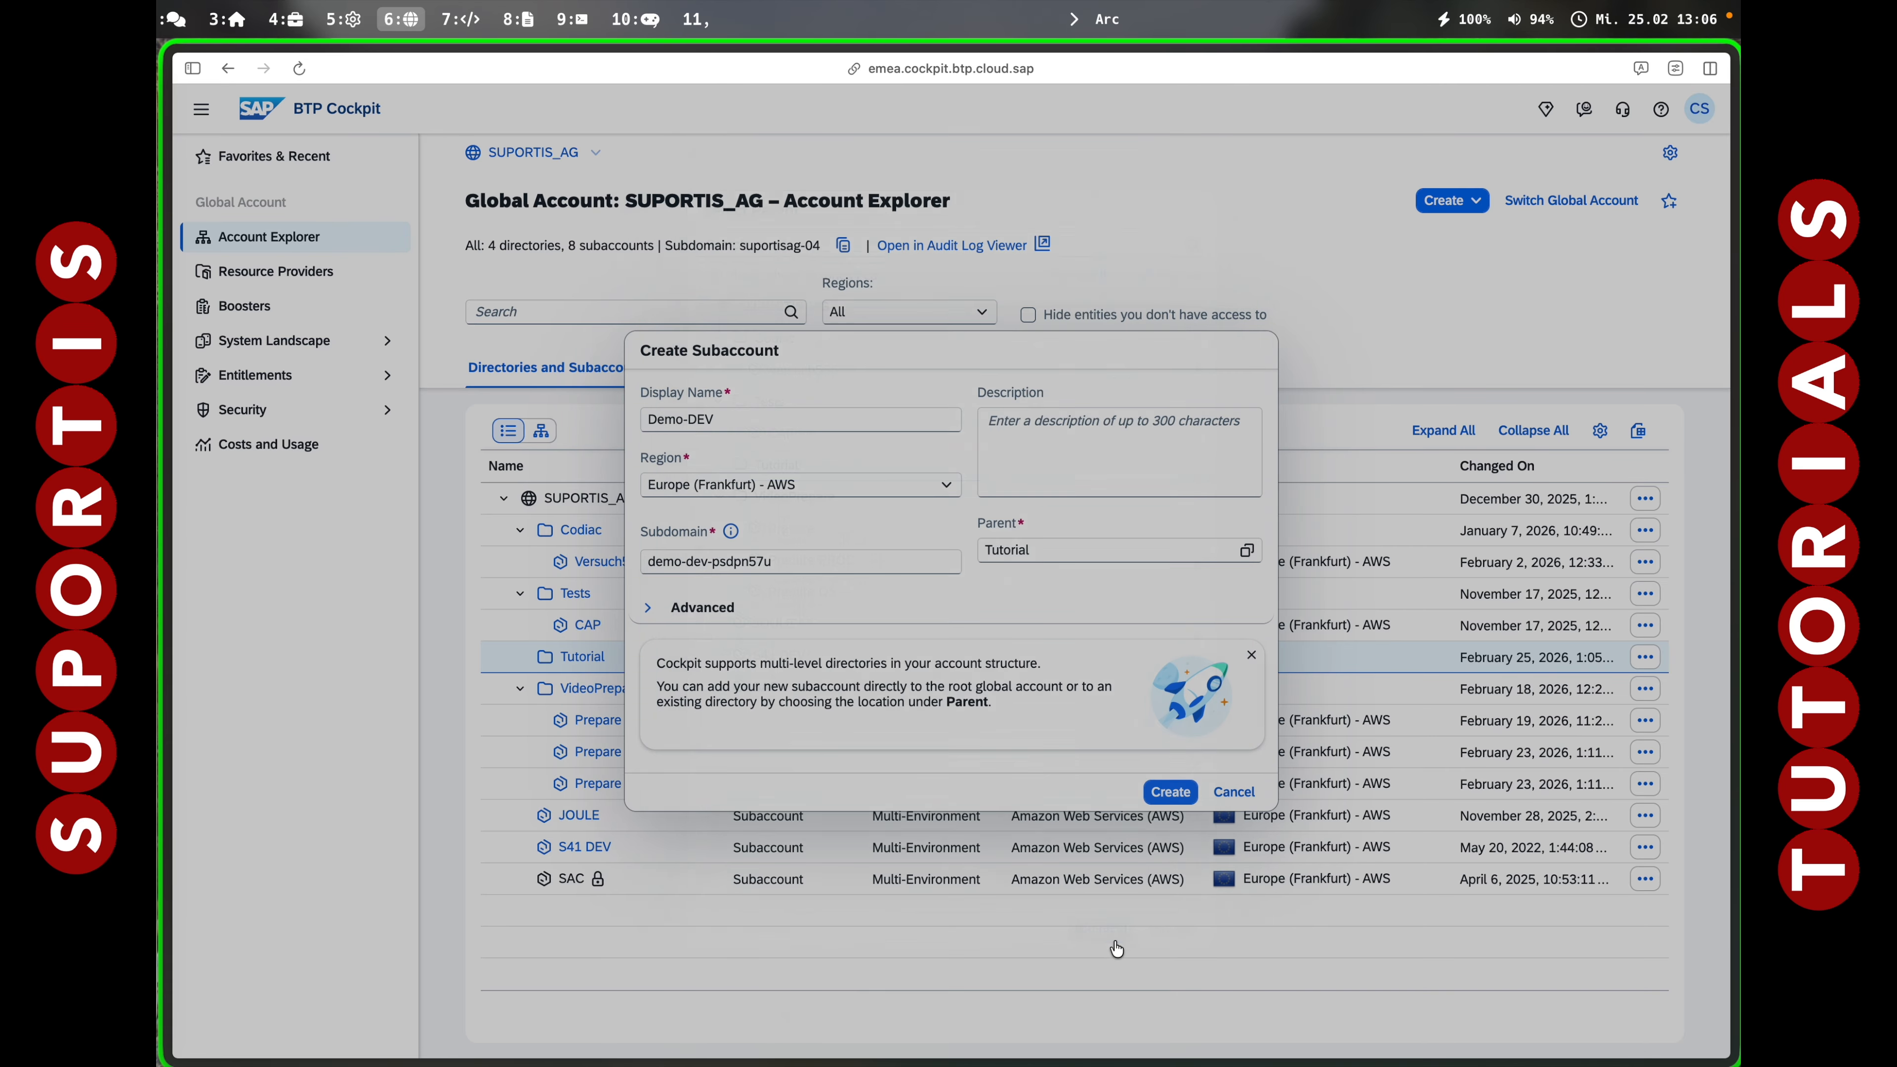
{"action": "left_click", "coordinate": [1170, 792]}
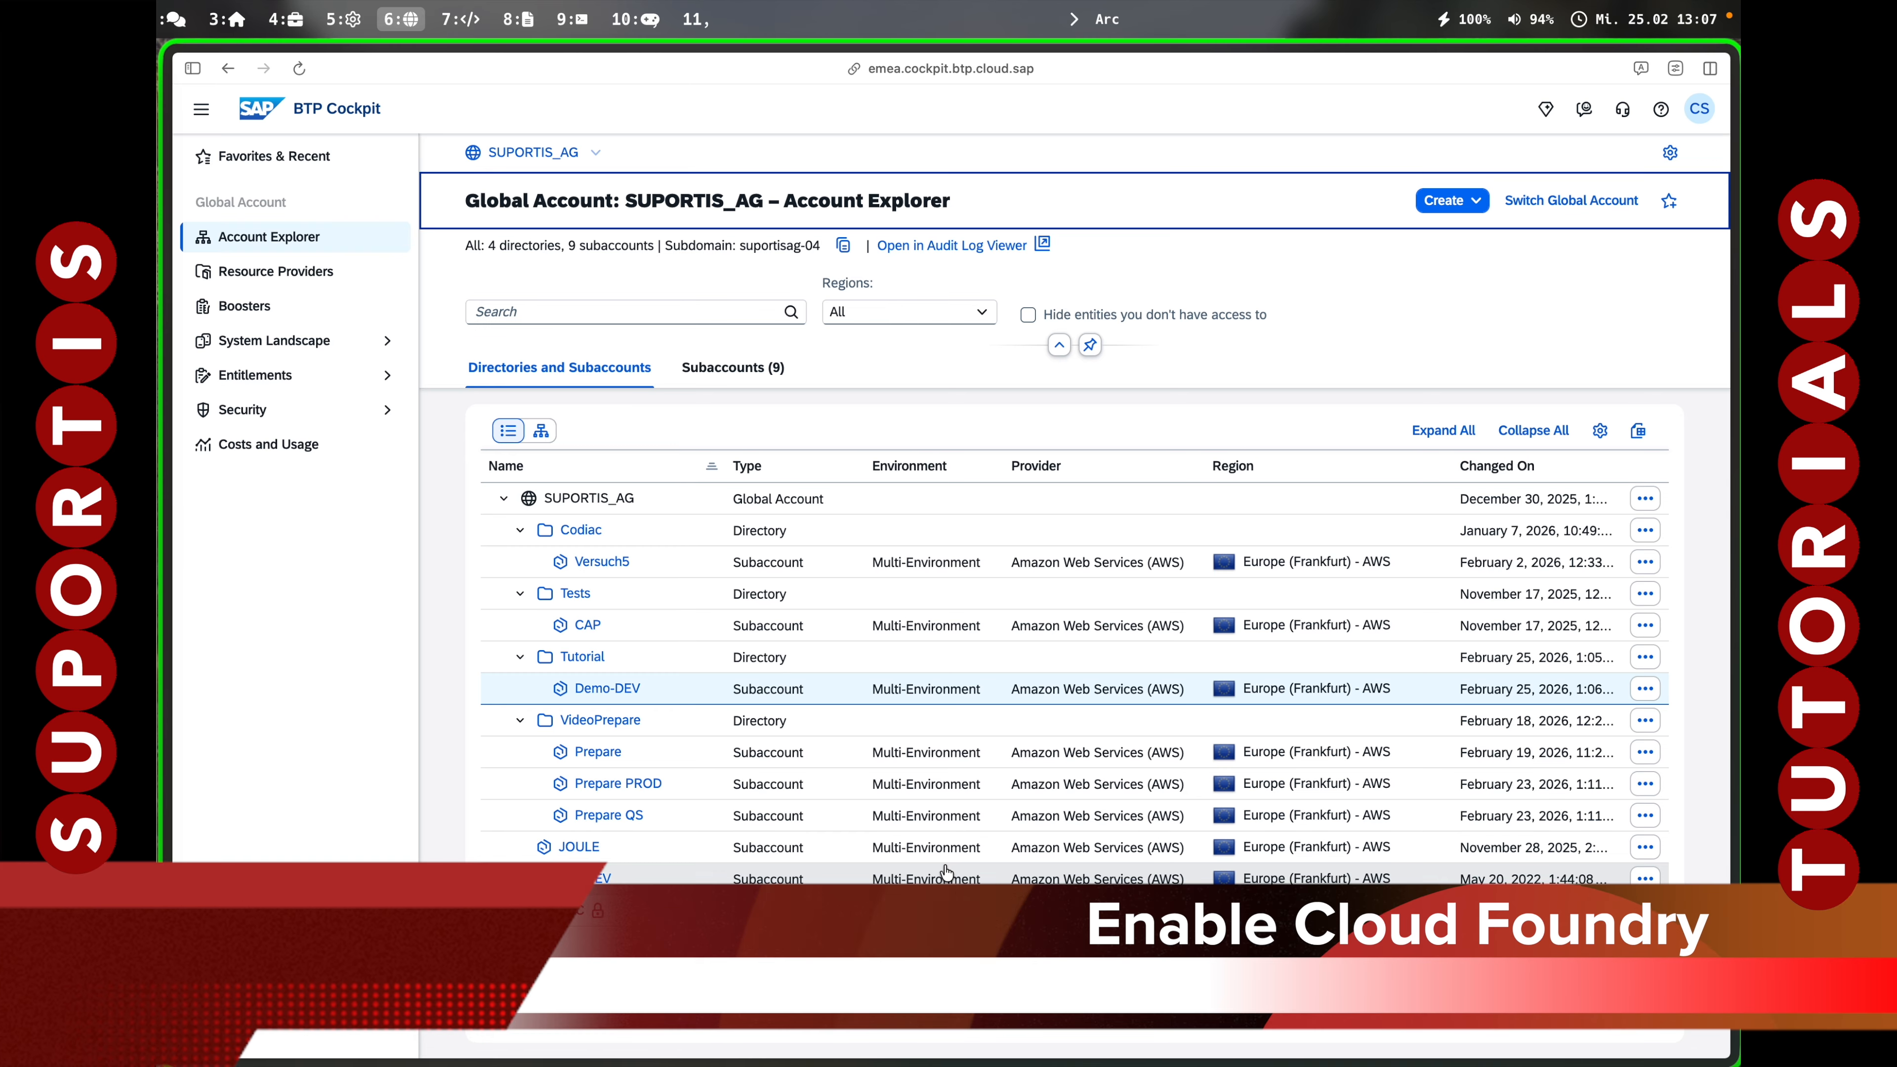
Enable a standard-plan Cloud Foundry environment on Demo-DEV, acknowledging possible costs.
{"action": "left_click", "coordinate": [601, 689]}
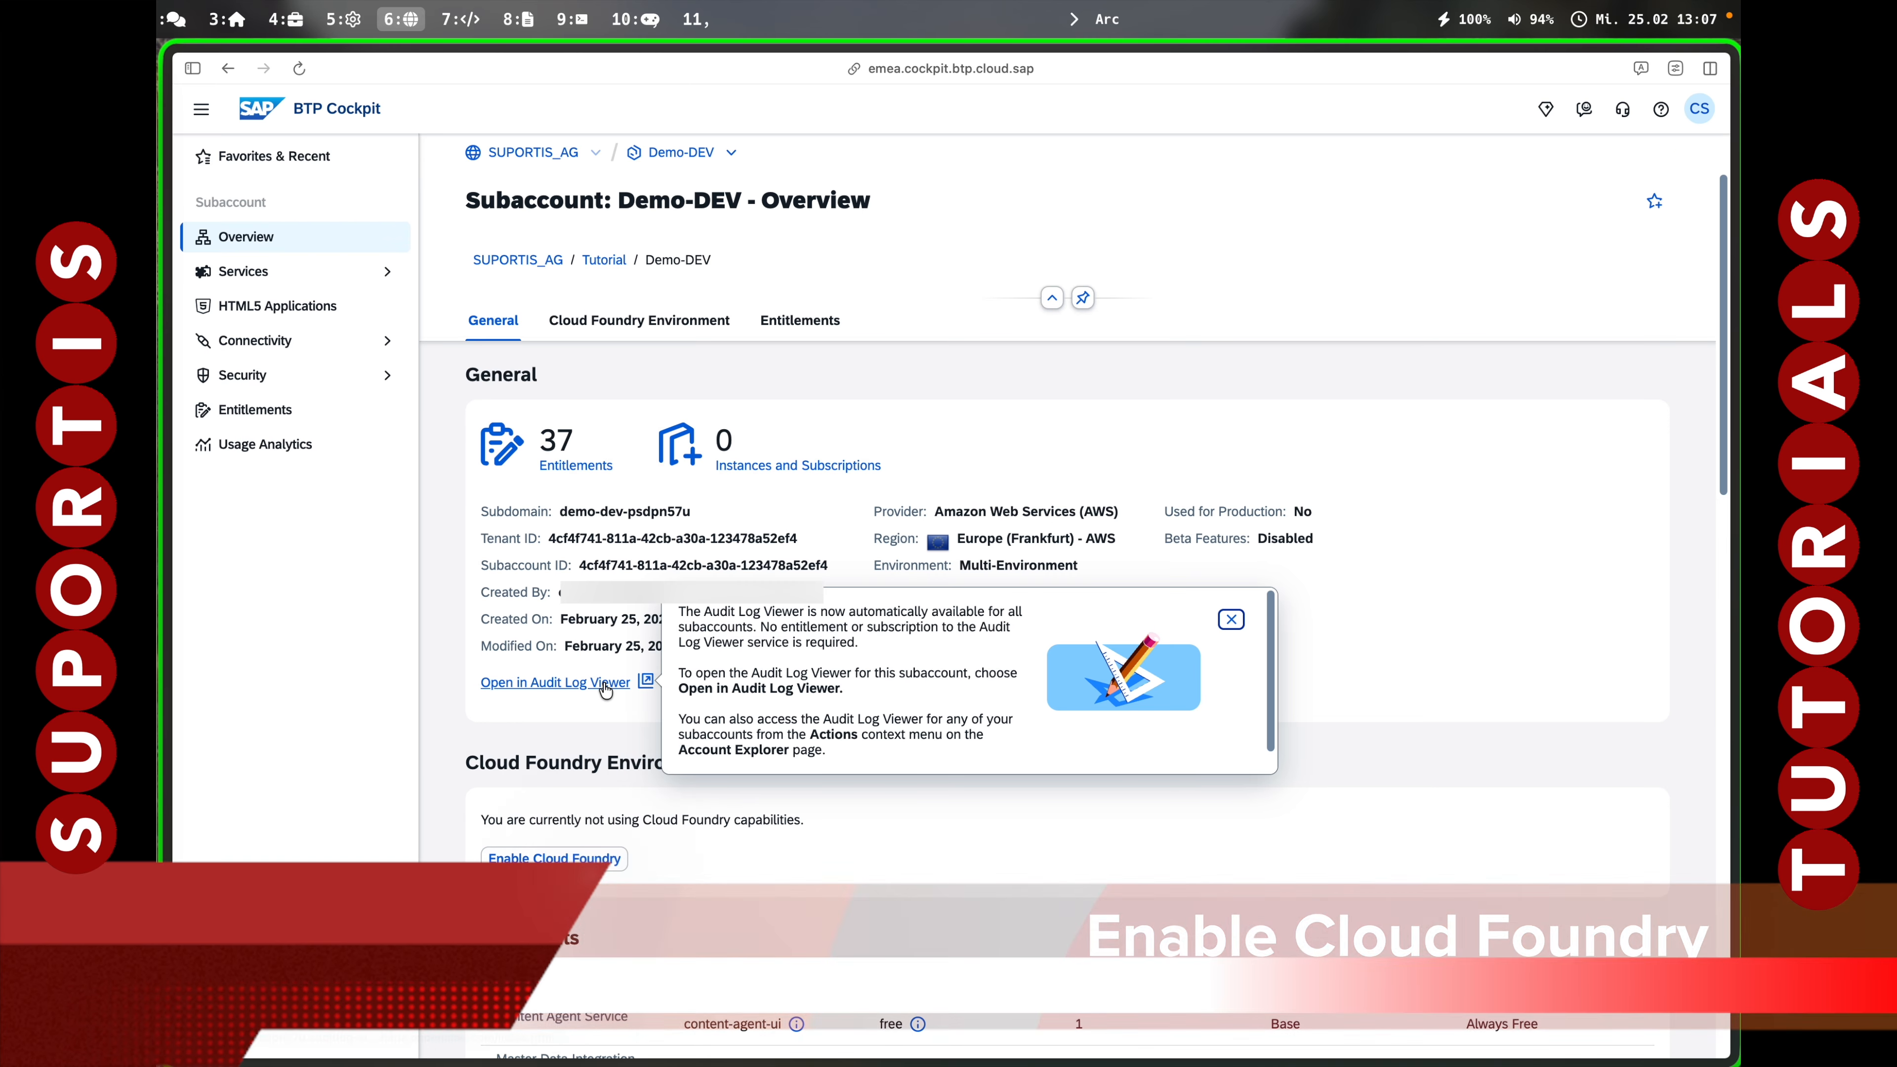
{"action": "left_click", "coordinate": [562, 863]}
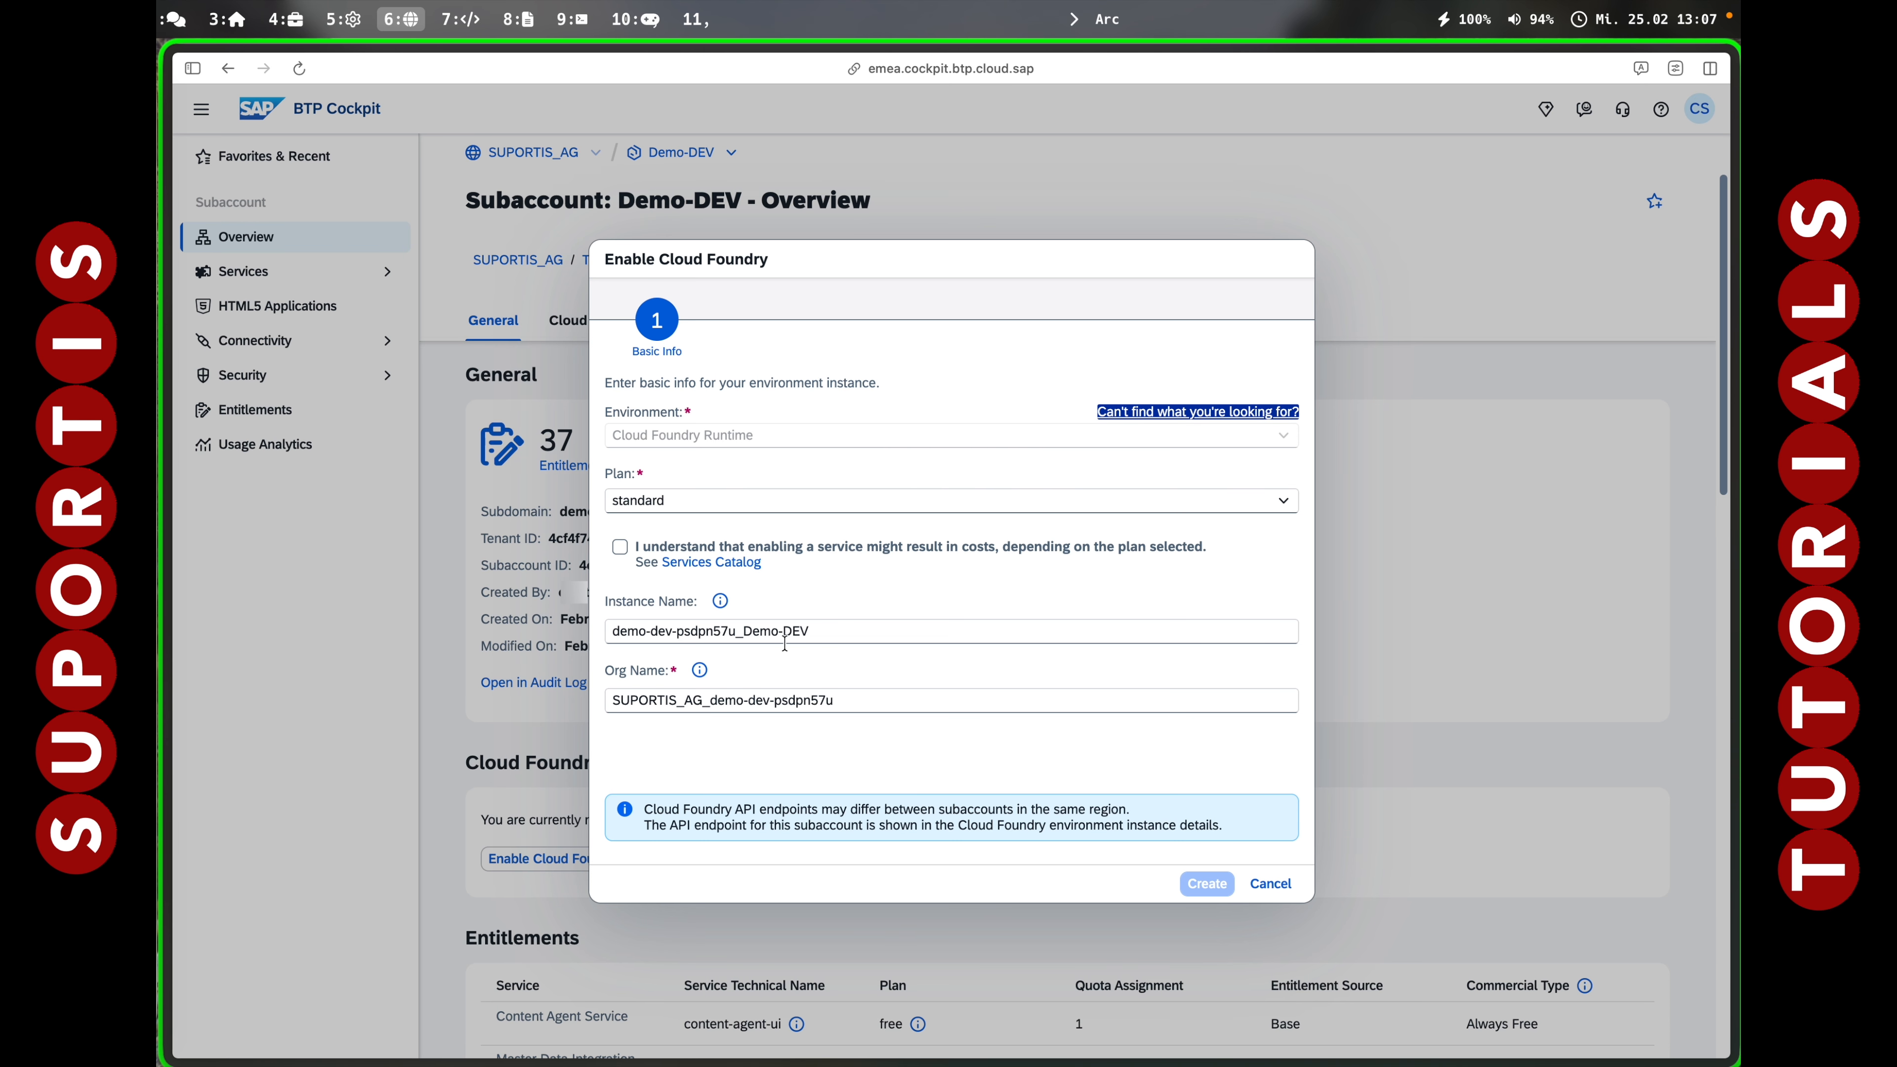
{"action": "left_click", "coordinate": [619, 547]}
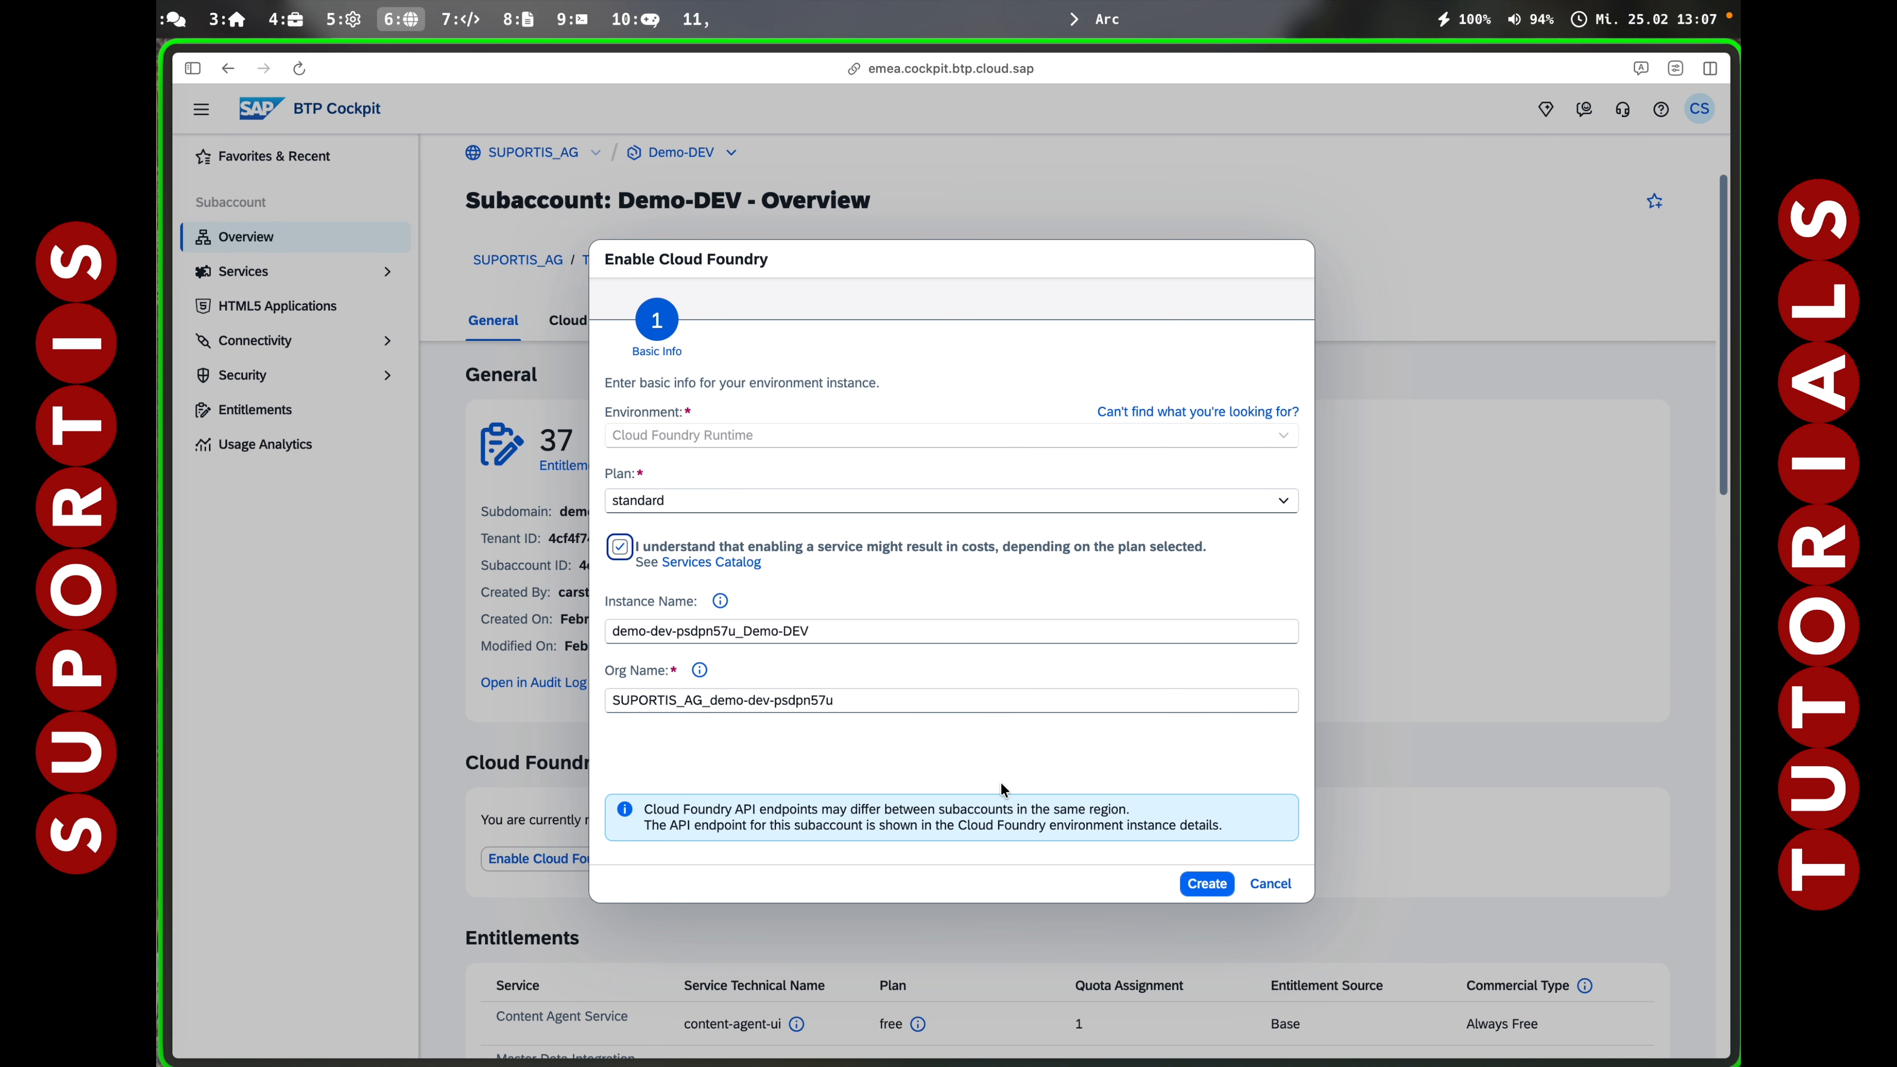
{"action": "left_click", "coordinate": [1208, 885]}
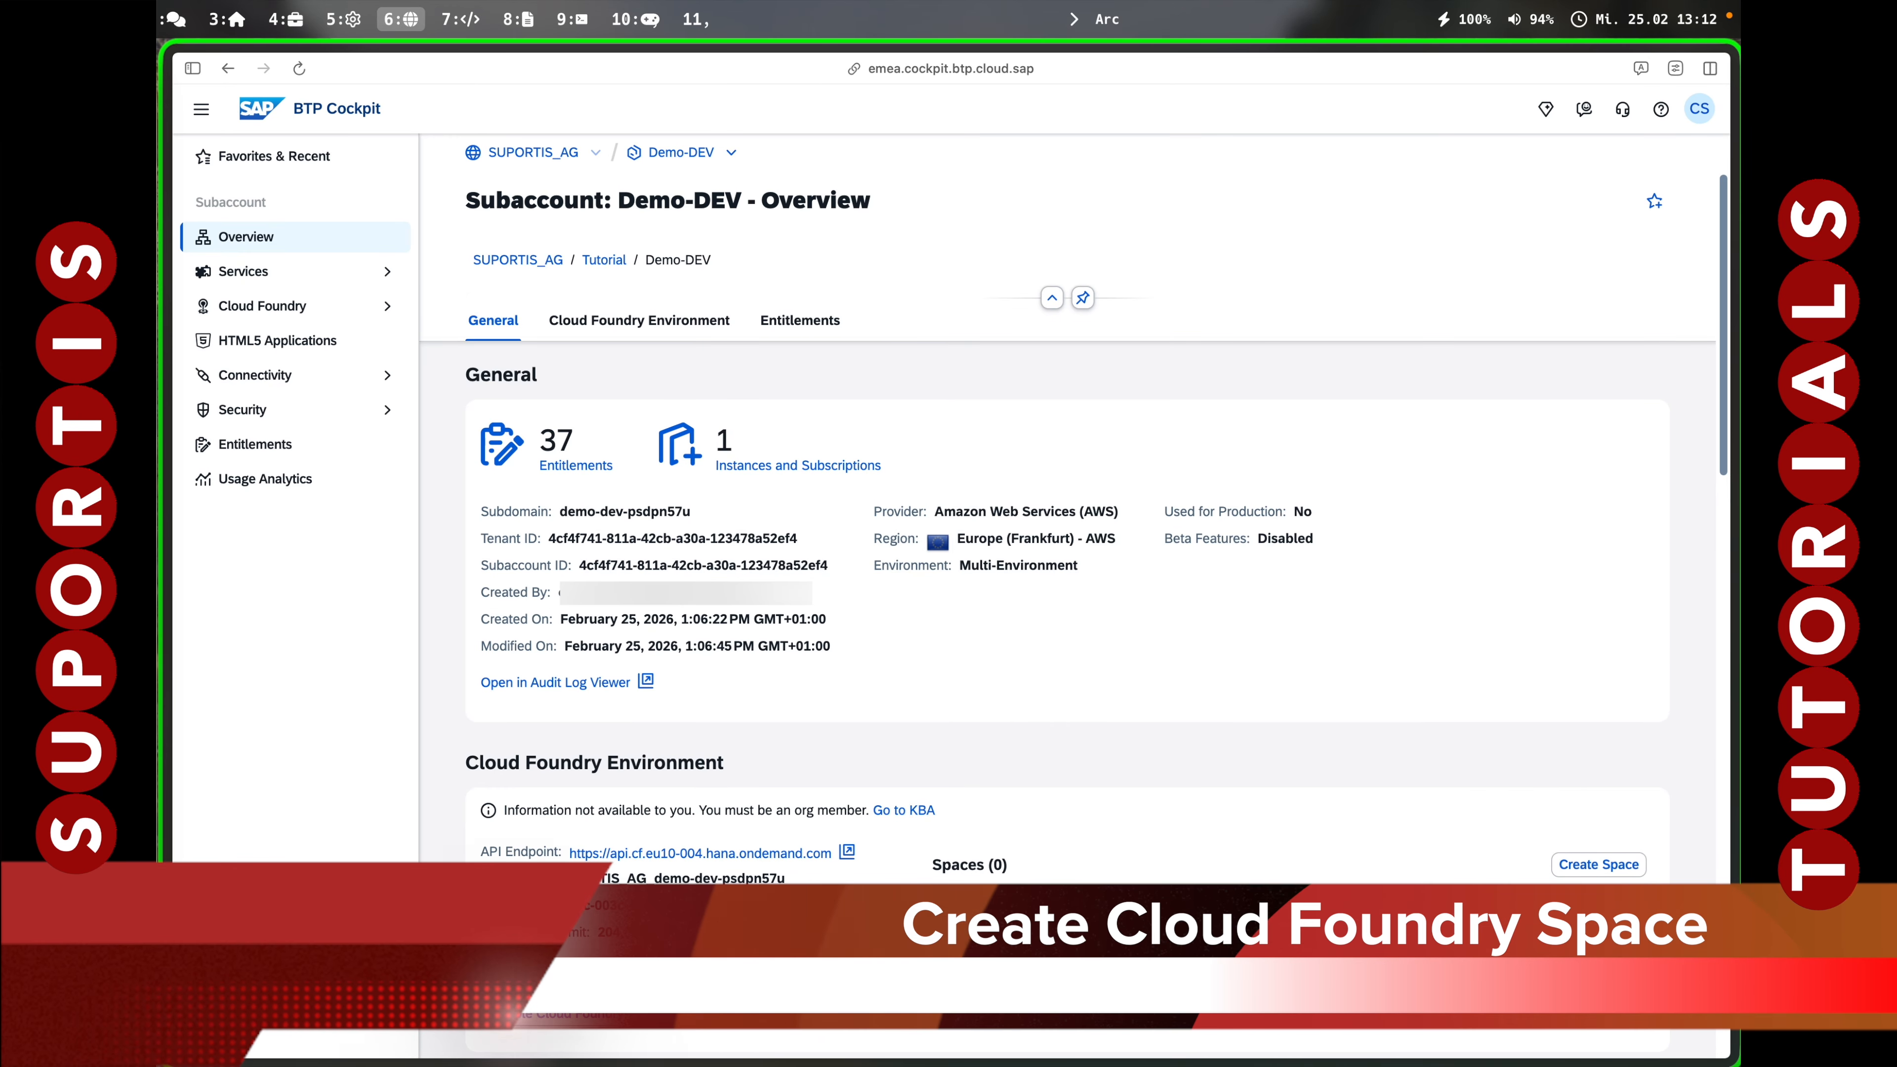
Create a Cloud Foundry space named 'dev' with the default roles.
{"action": "left_click", "coordinate": [1595, 867]}
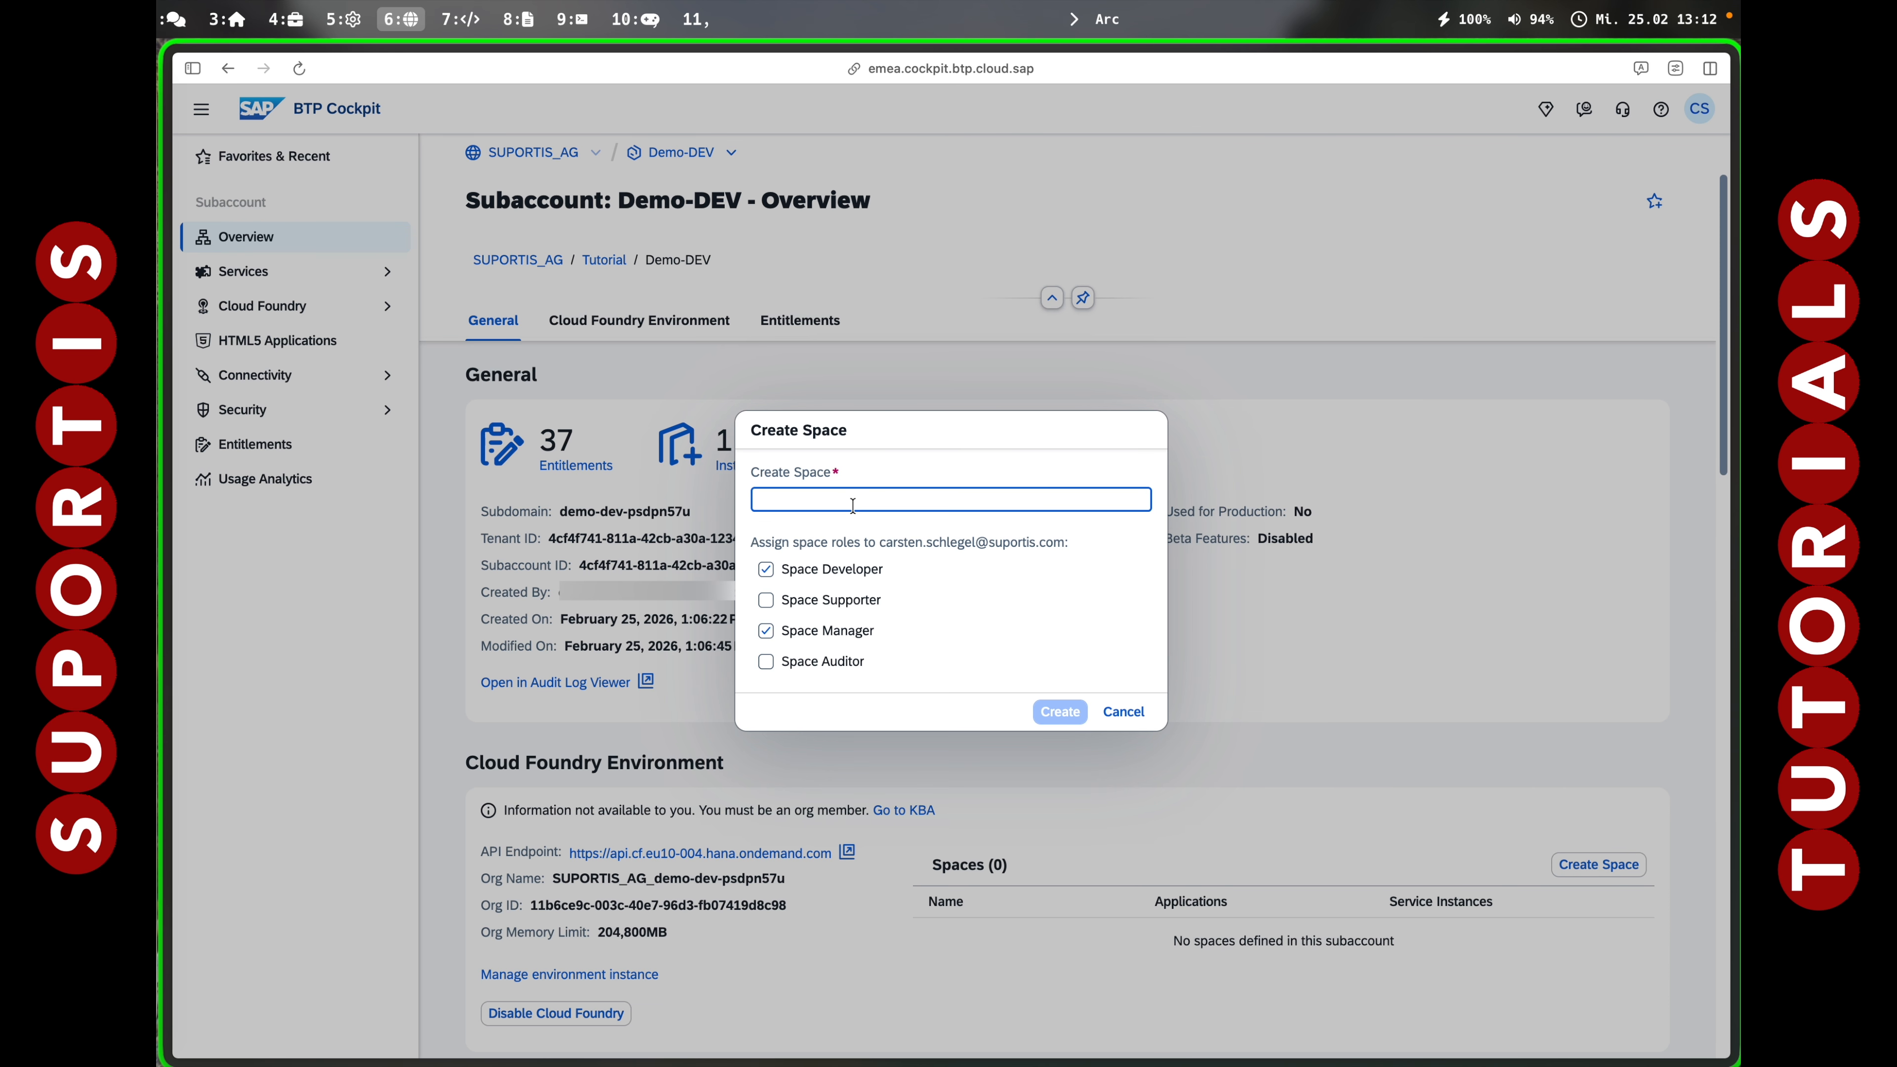
{"action": "type", "text": "dev"}
{"action": "left_click", "coordinate": [1060, 711]}
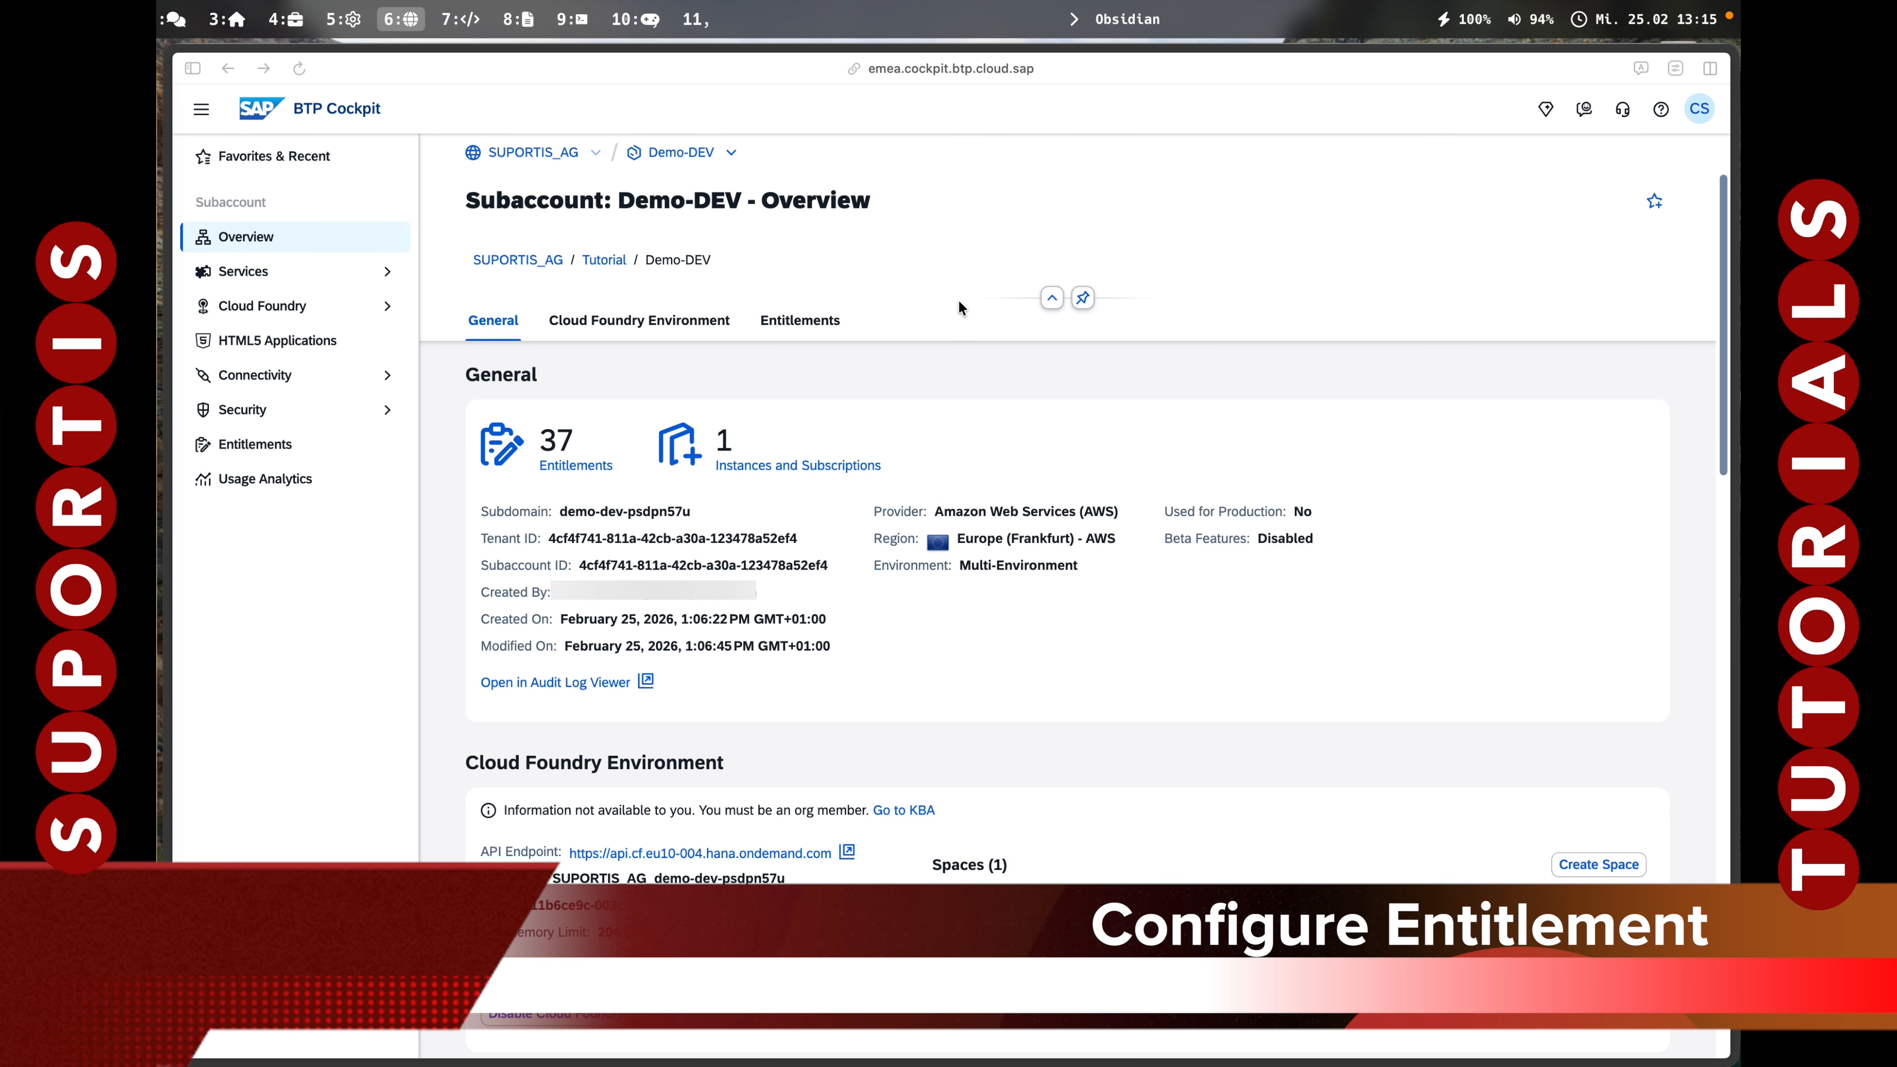
From SUPORTIS_AG, open Entitlements > Entity Assignments and select the Demo-DEV subaccount.
{"action": "left_click", "coordinate": [991, 257]}
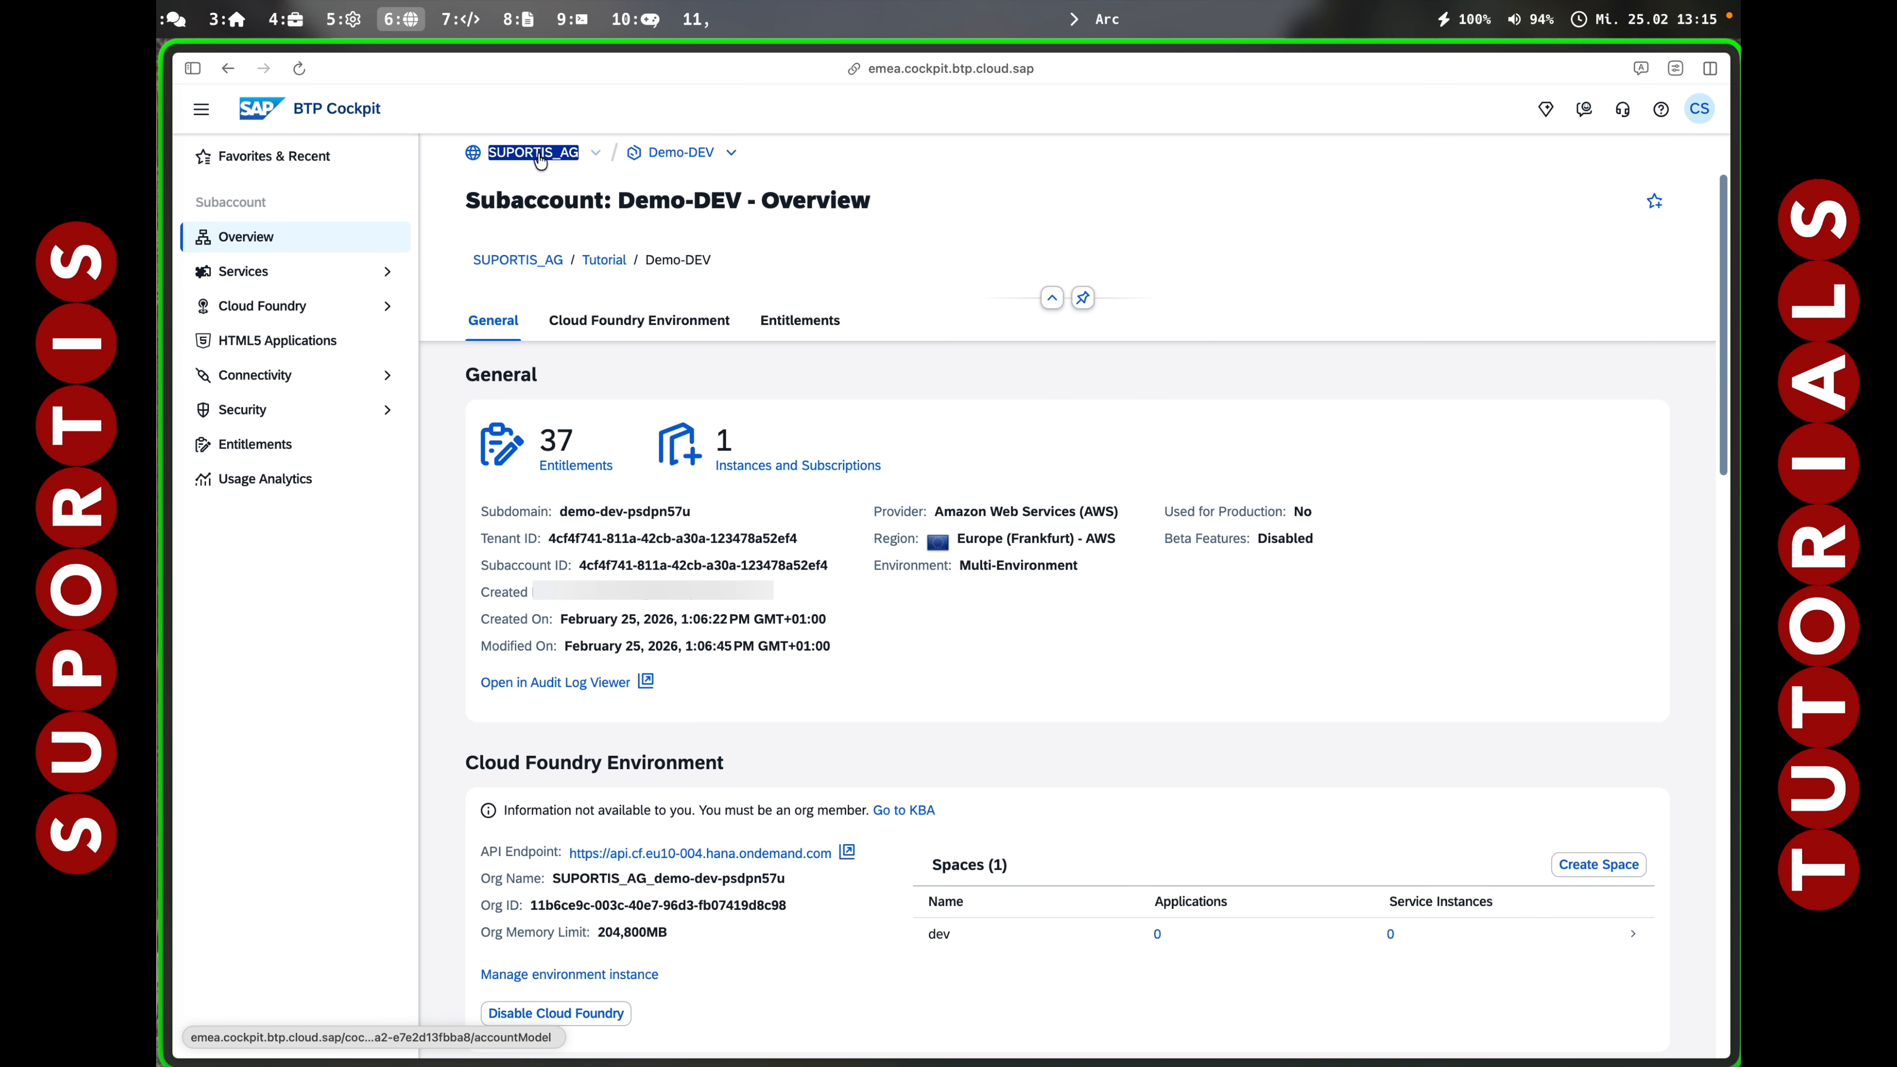
{"action": "left_click", "coordinate": [539, 154]}
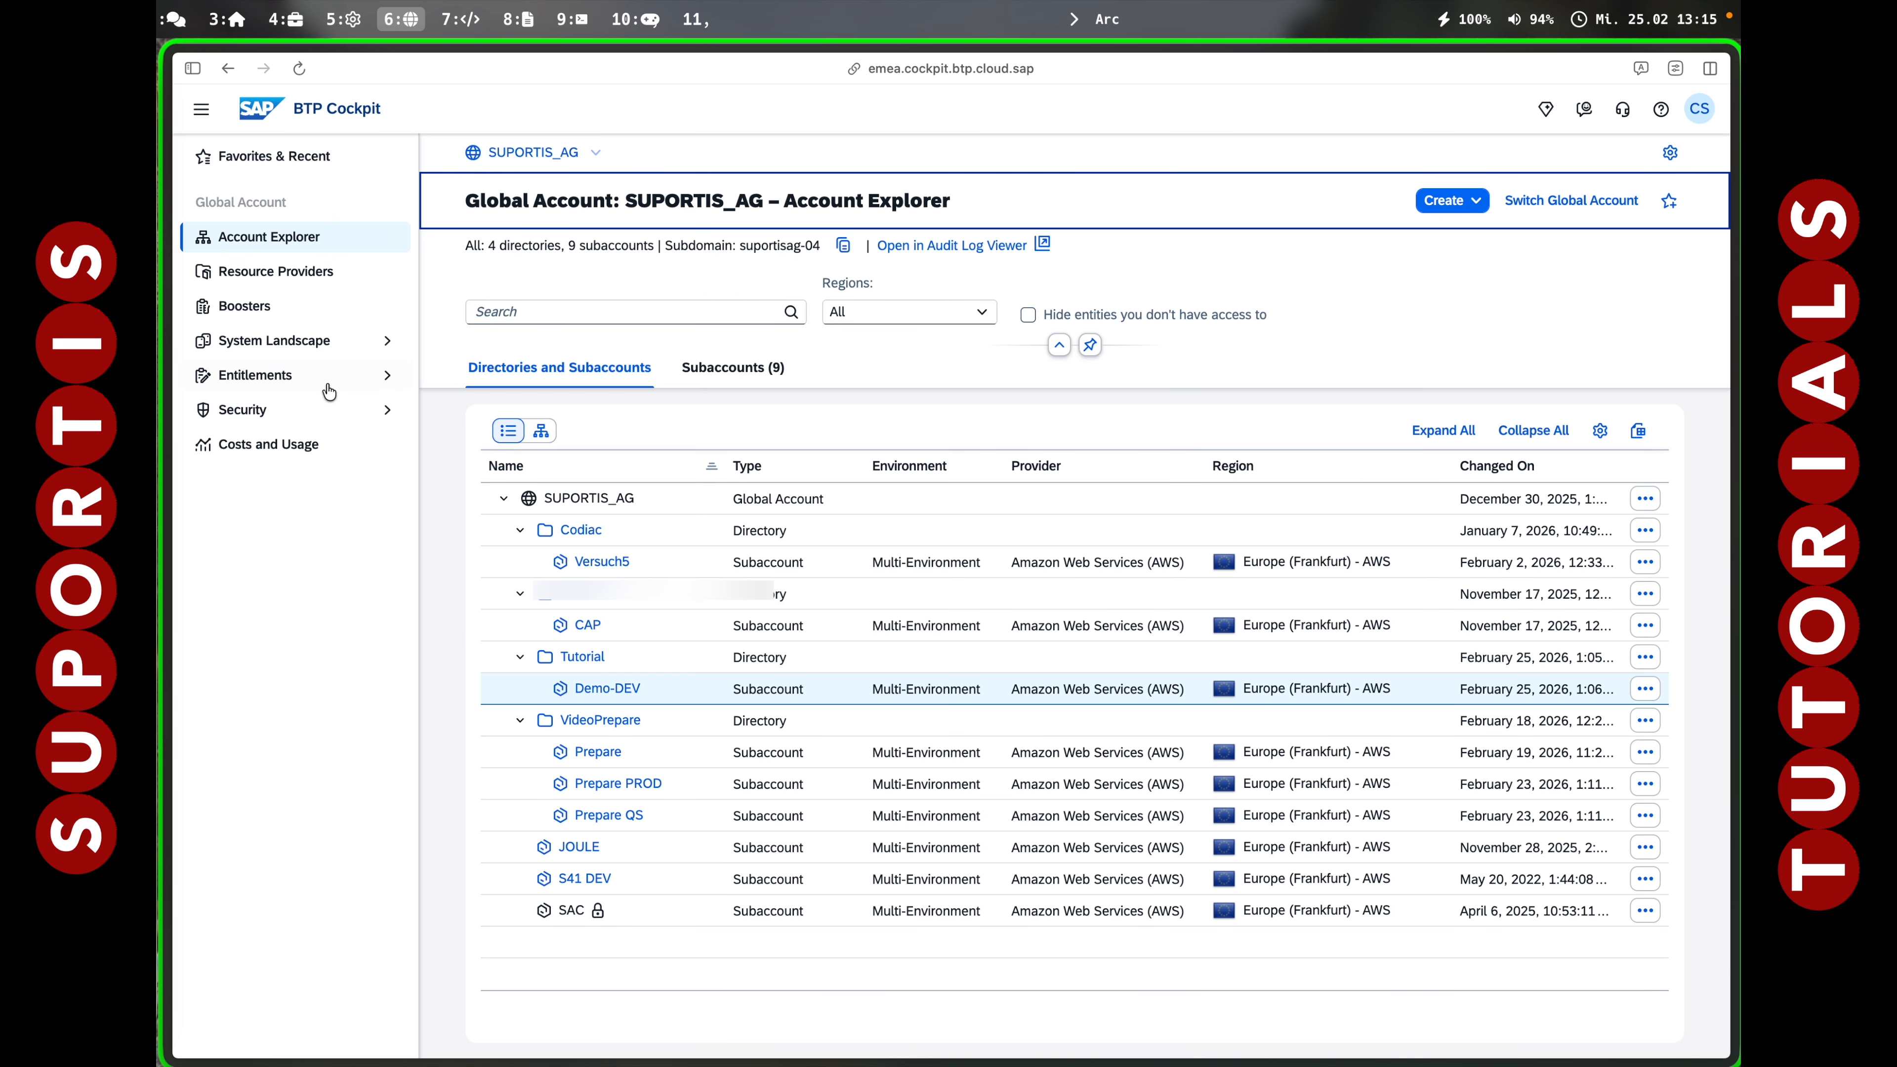
{"action": "left_click", "coordinate": [258, 376]}
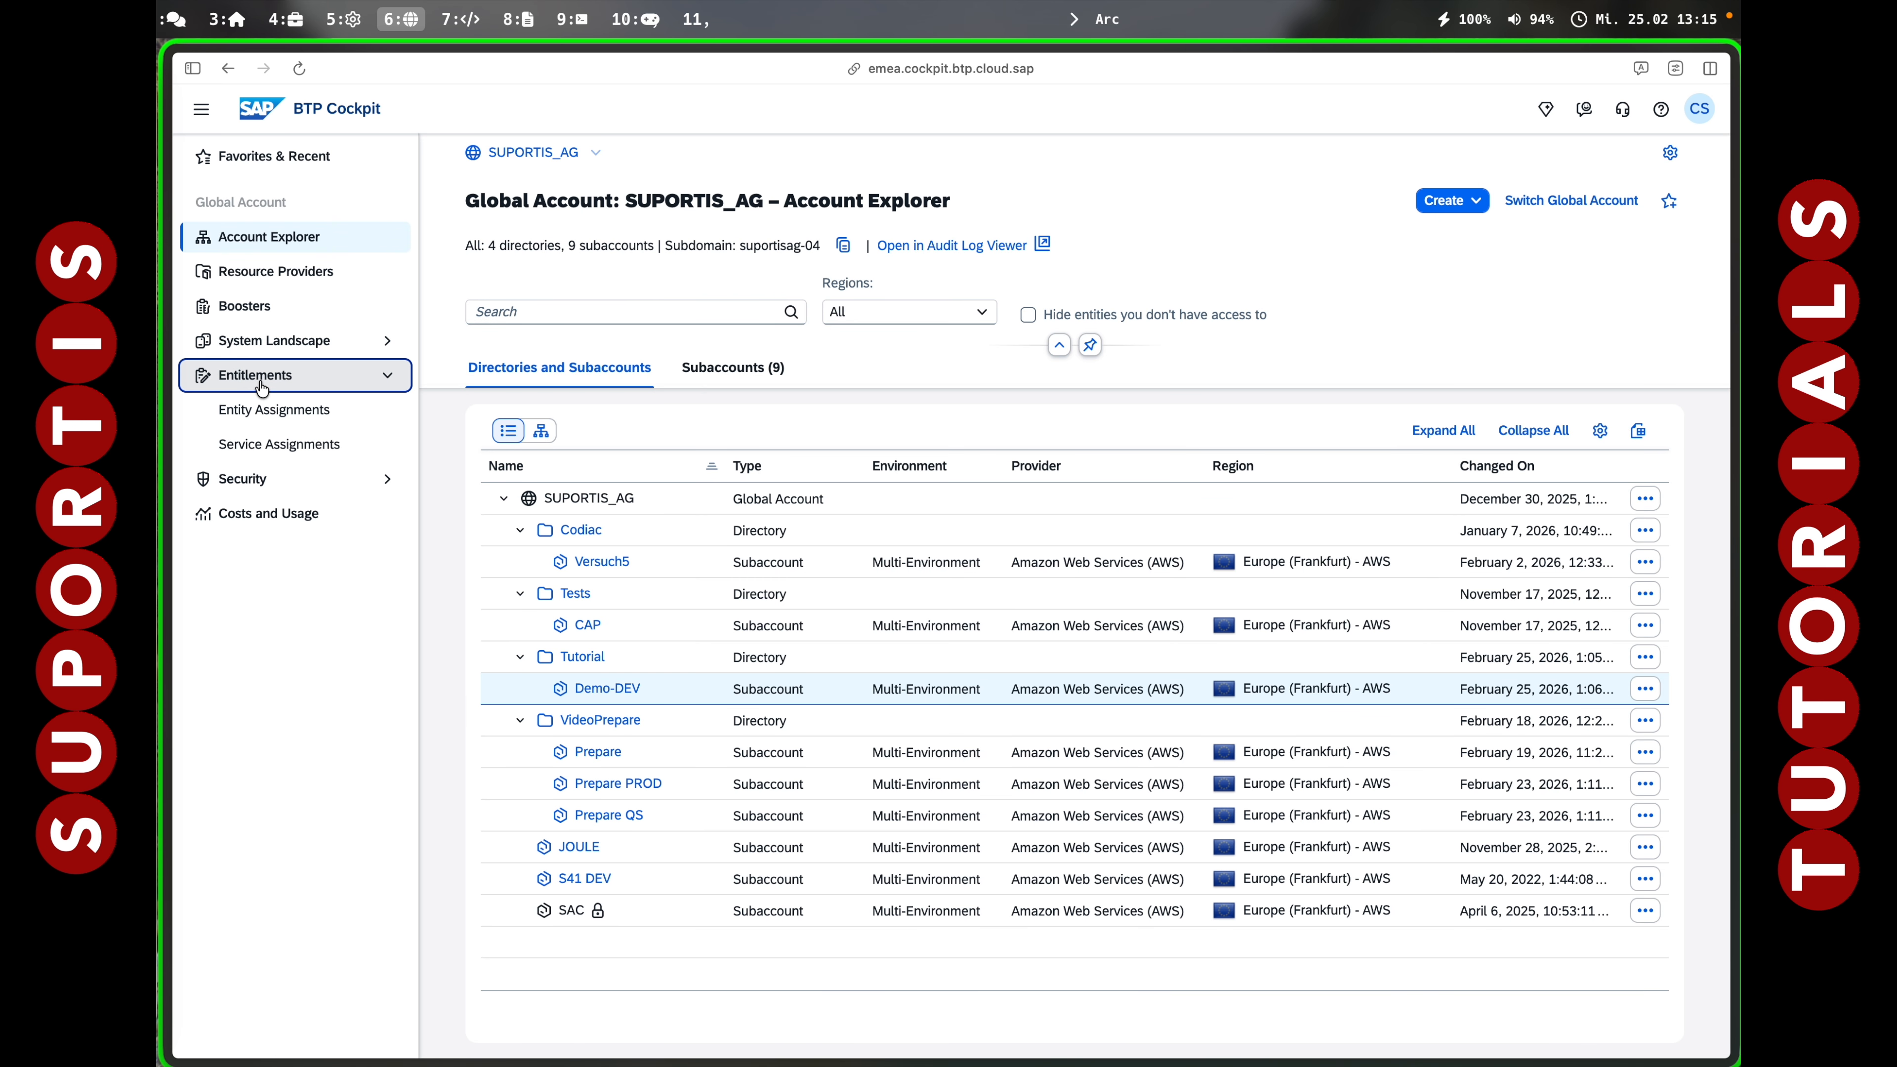
{"action": "left_click", "coordinate": [280, 413]}
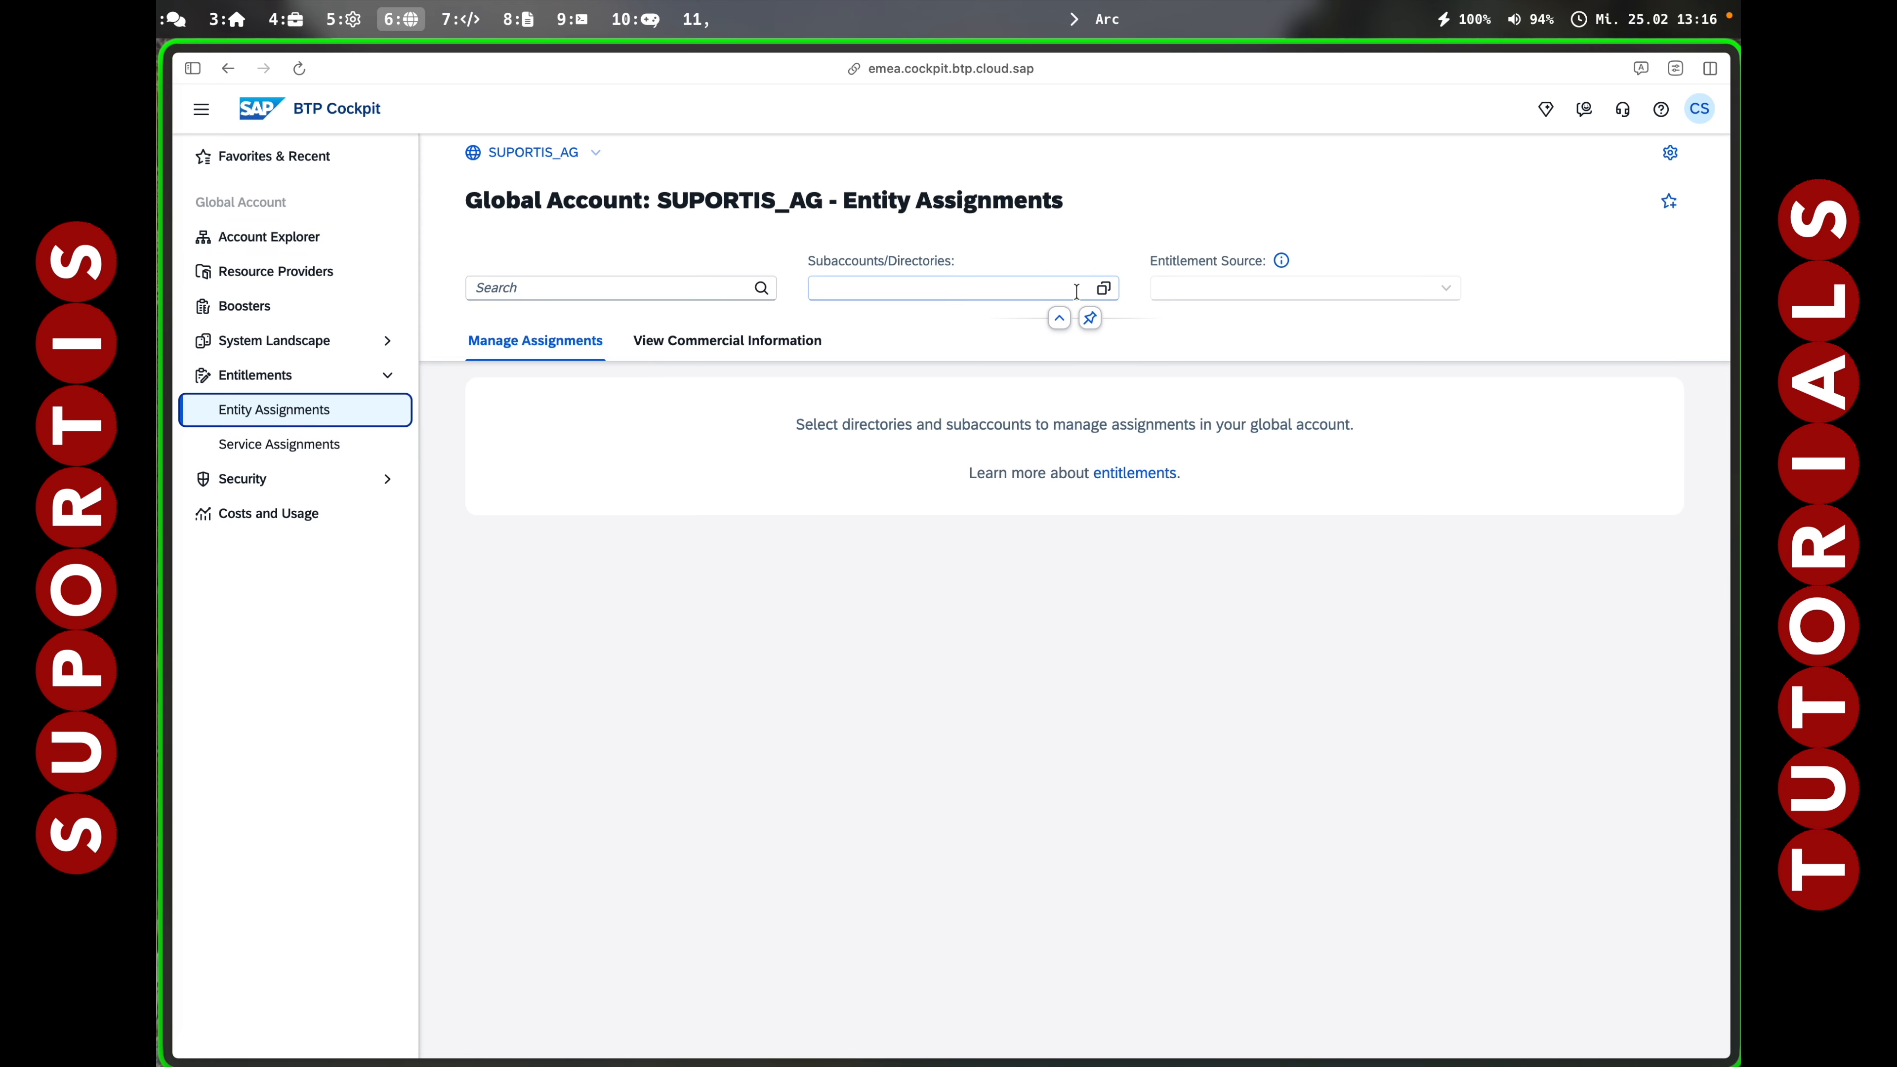
{"action": "left_click", "coordinate": [1103, 288]}
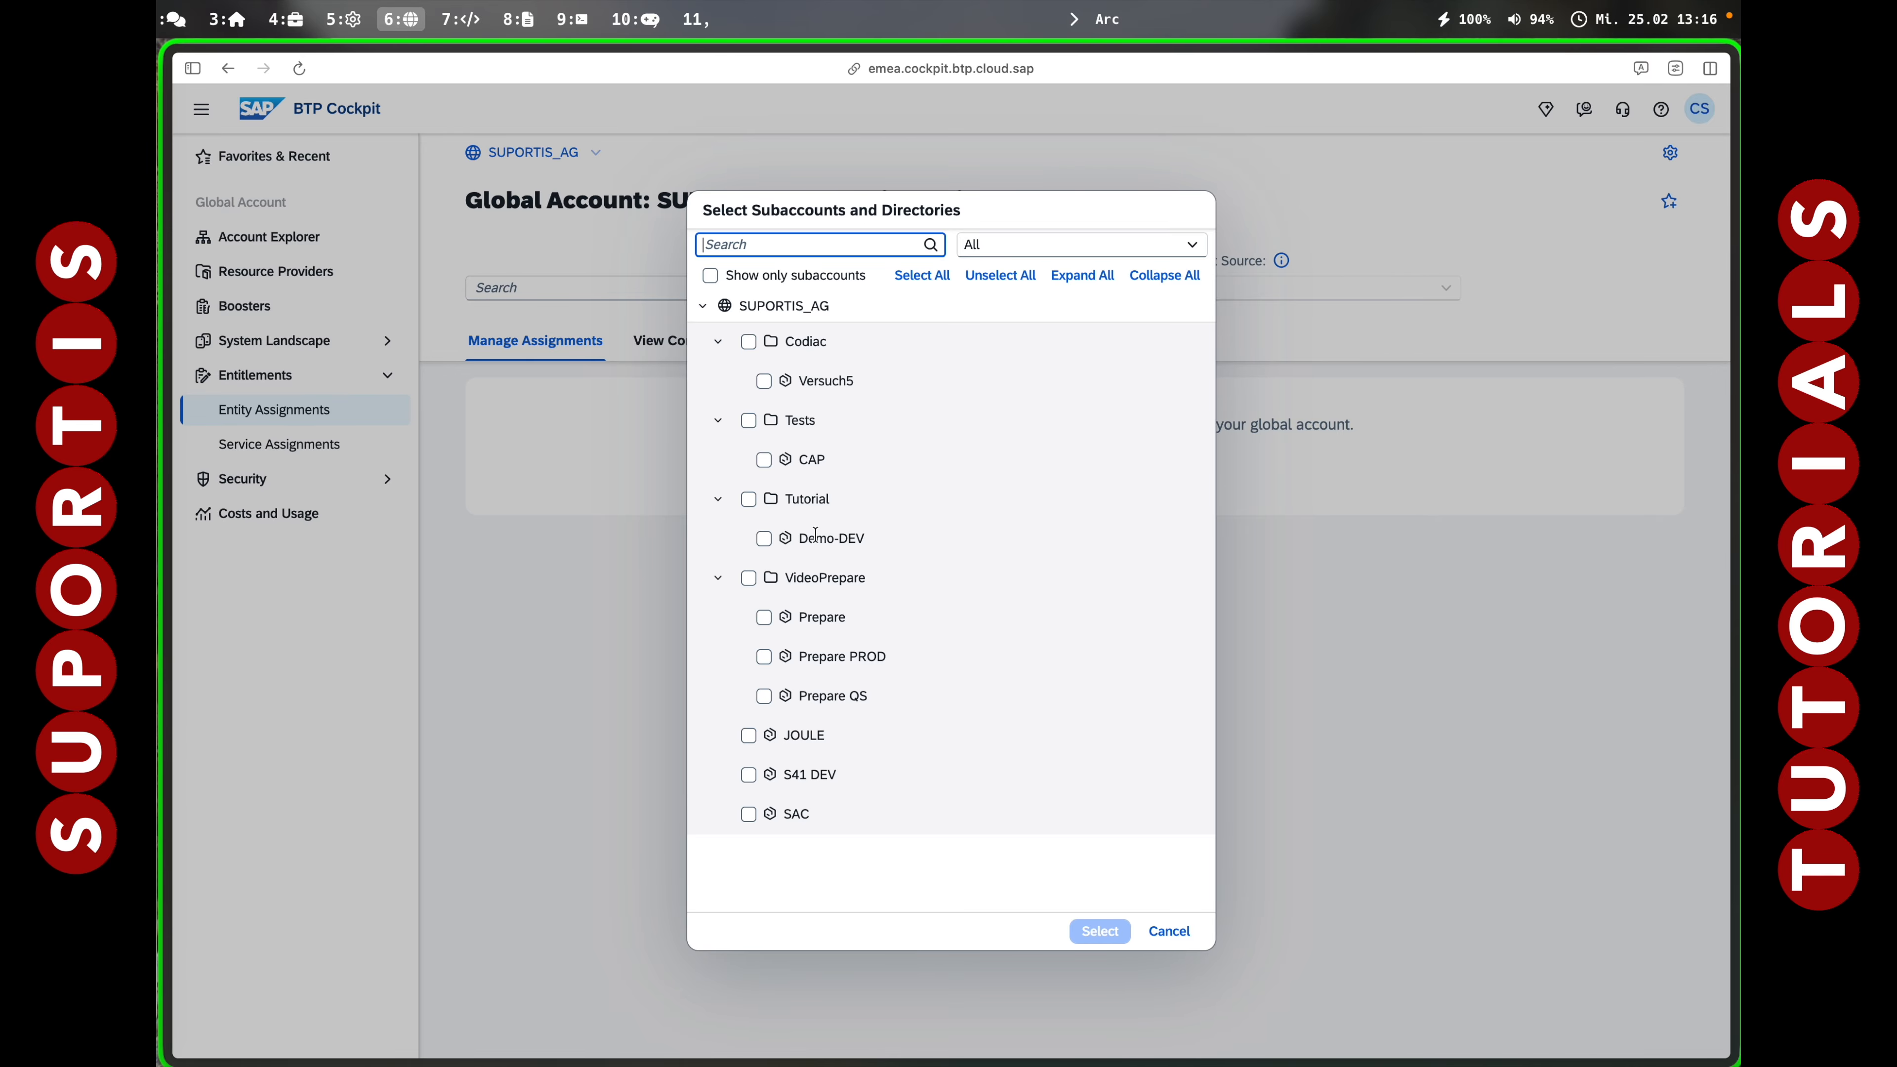
{"action": "left_click", "coordinate": [763, 538]}
{"action": "left_click", "coordinate": [1099, 930]}
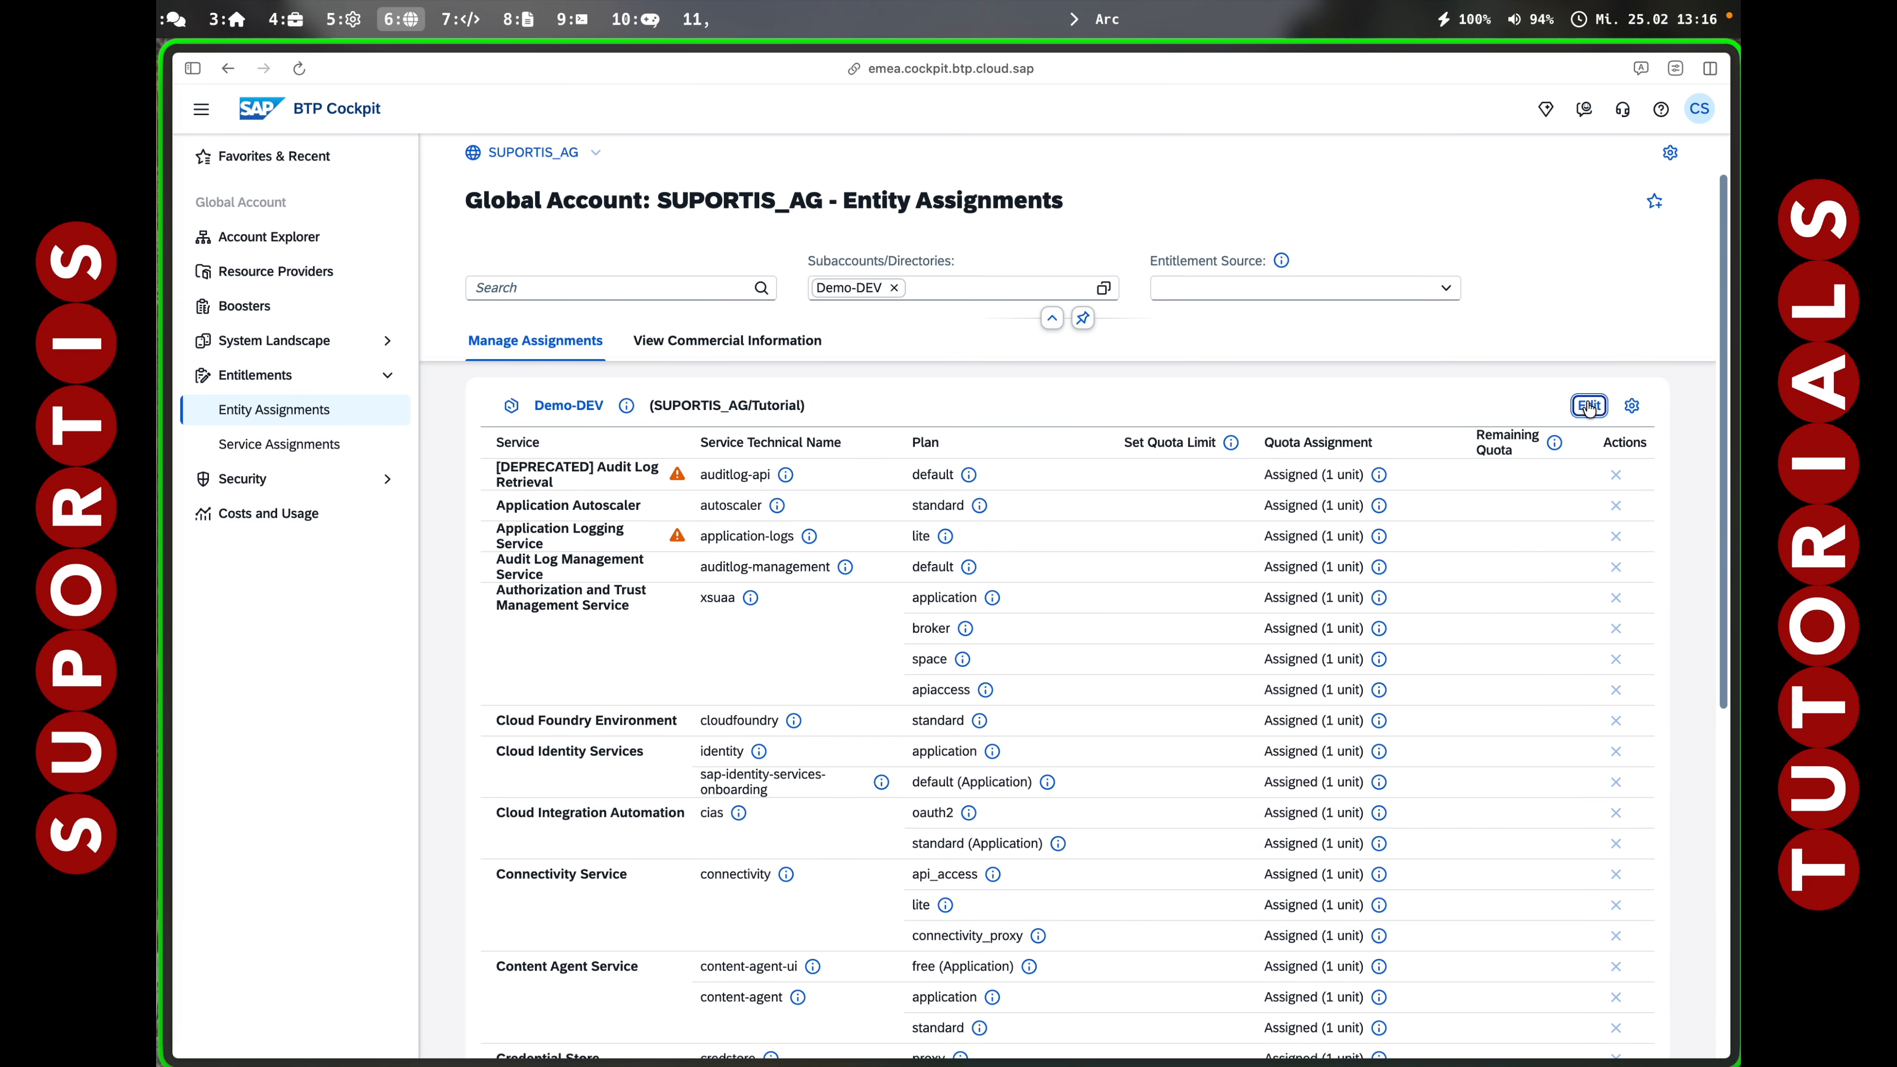
Add the SAP HANA Cloud hana-td and tools (Application) plans to Demo-DEV's entitlements.
{"action": "left_click", "coordinate": [1589, 406]}
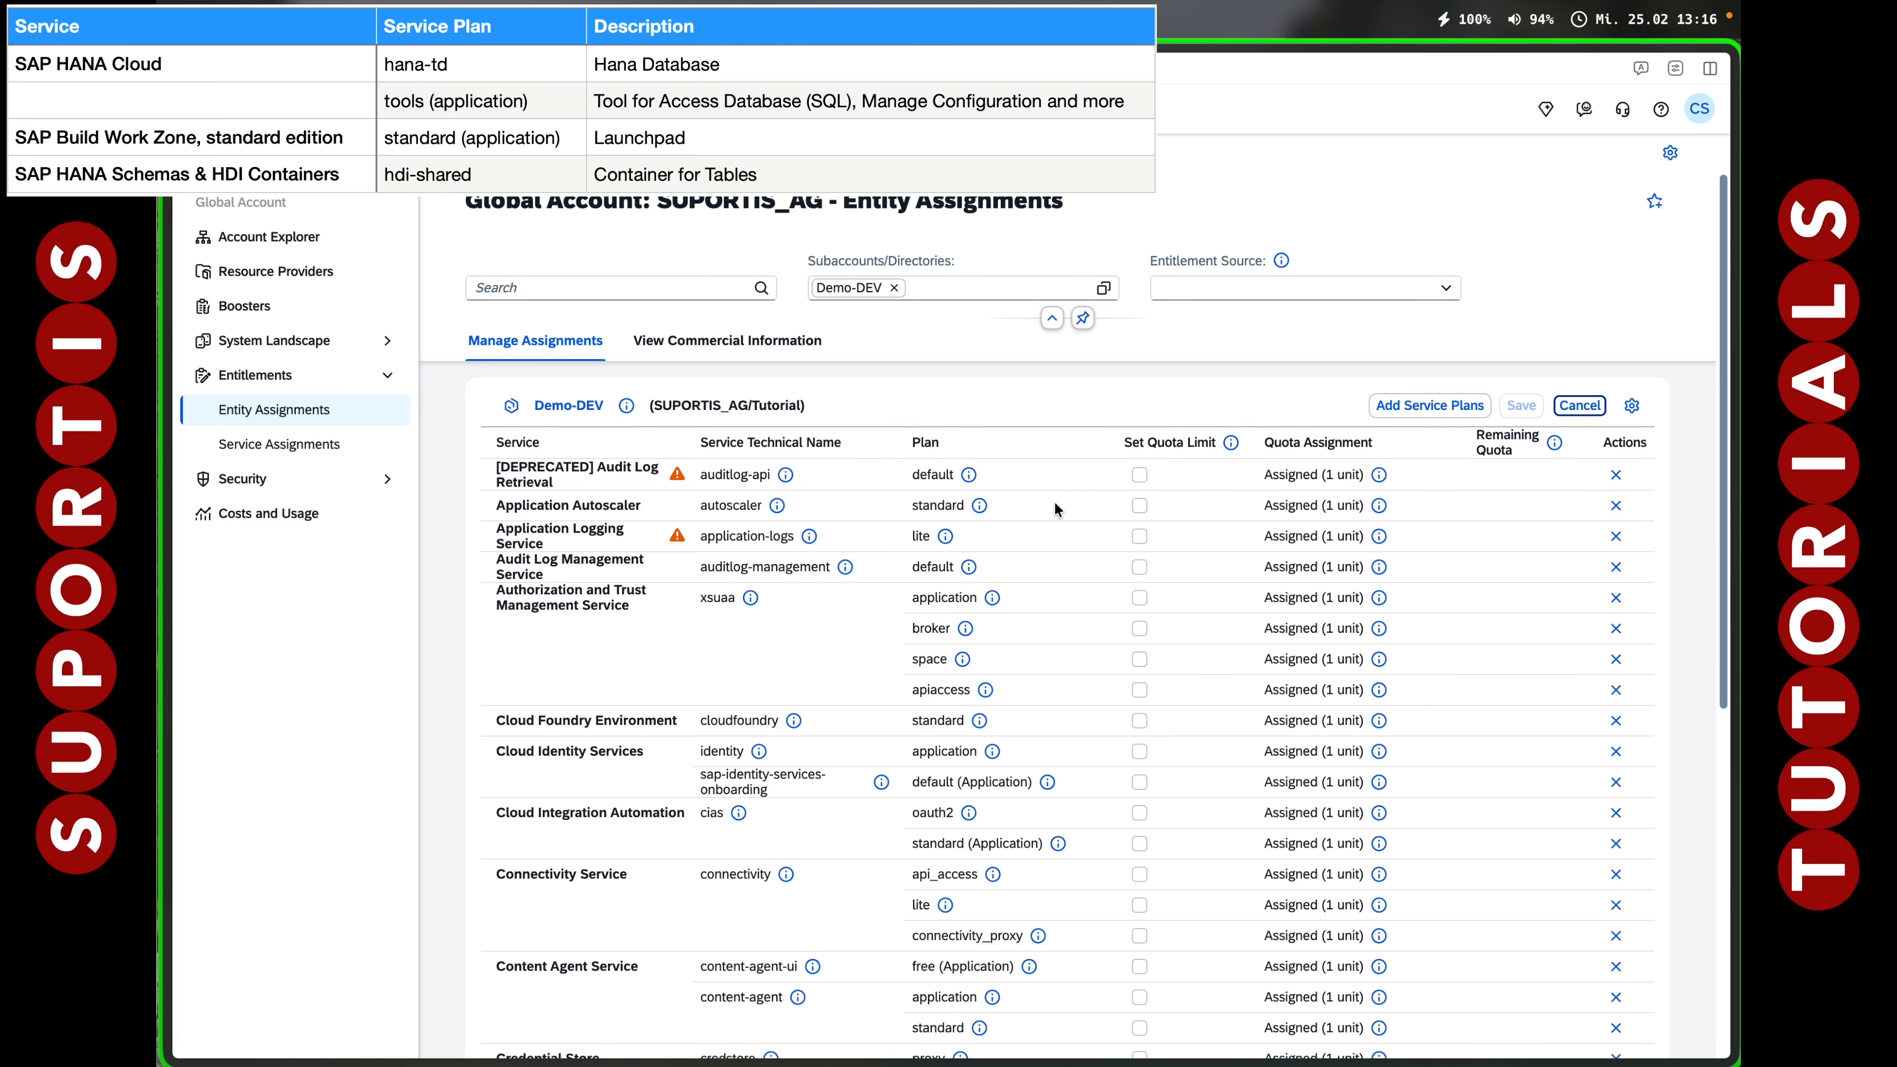
{"action": "left_click", "coordinate": [1424, 405]}
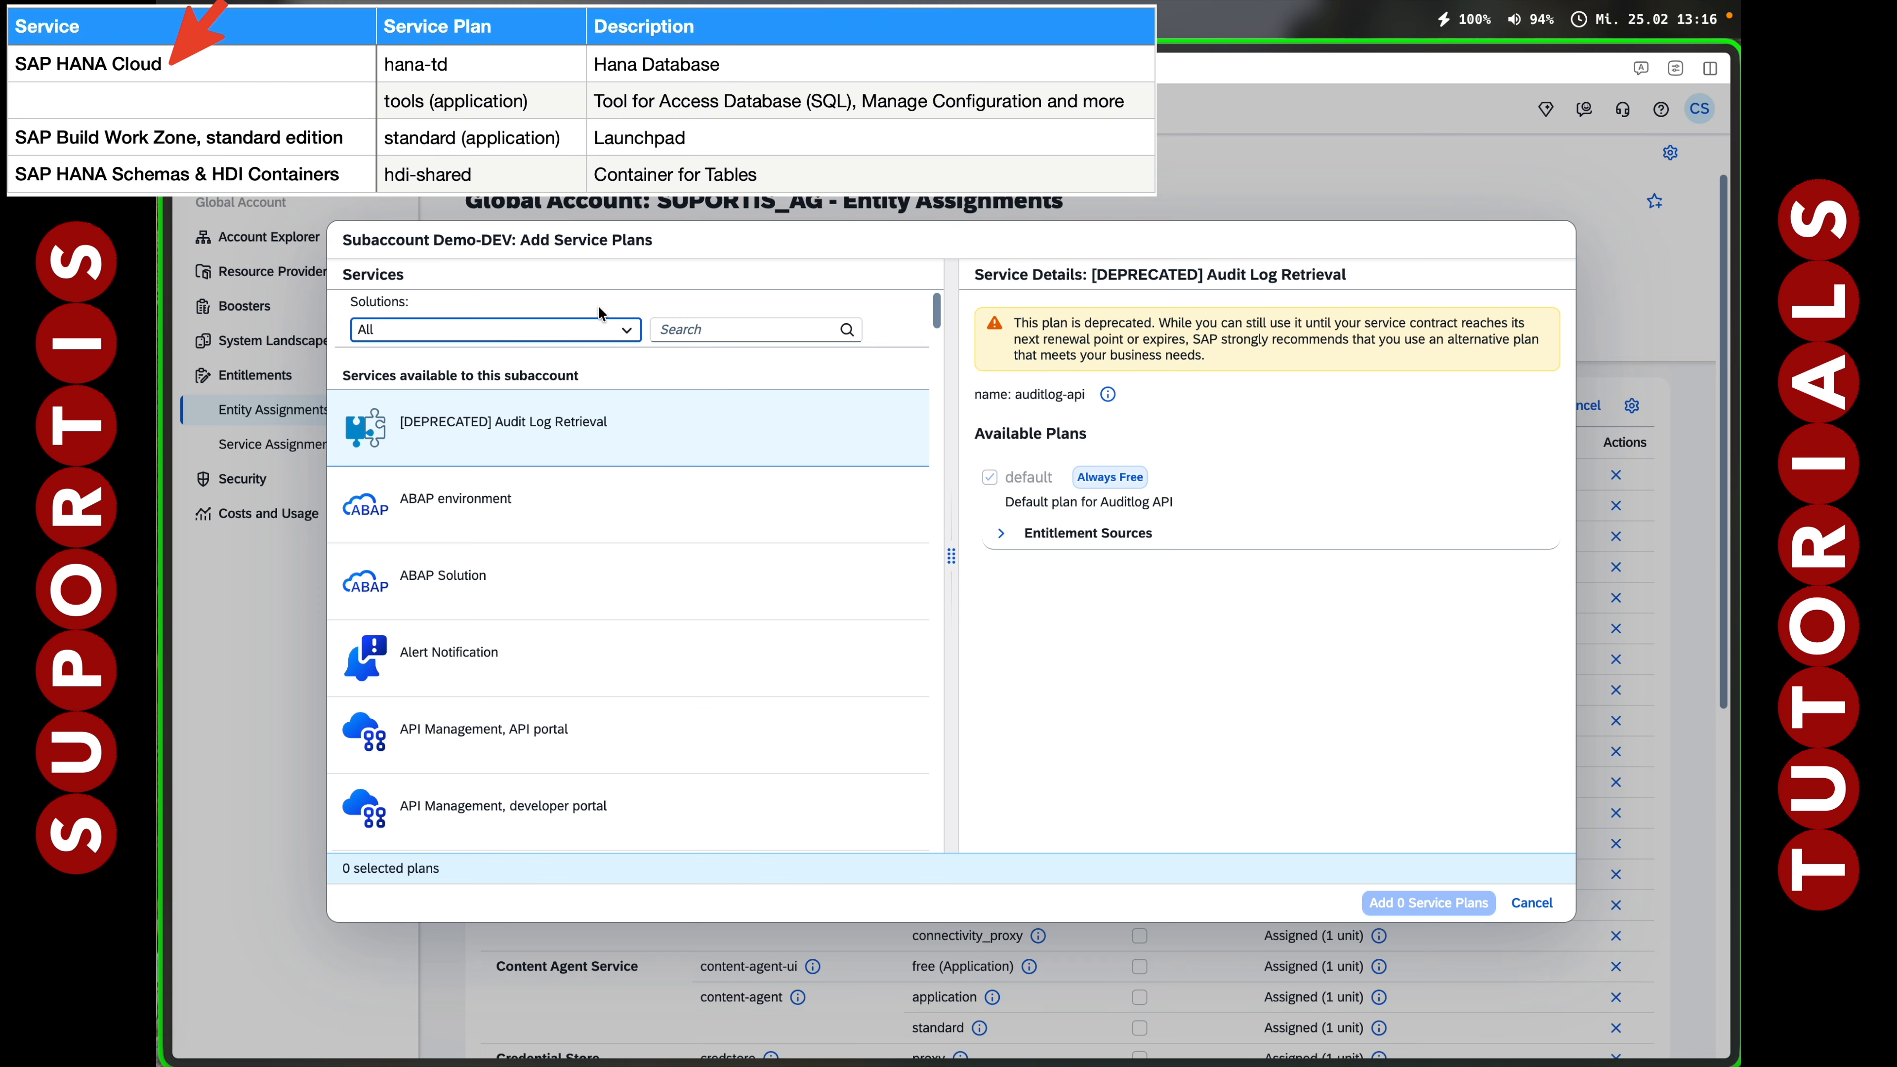
{"action": "left_click", "coordinate": [714, 332]}
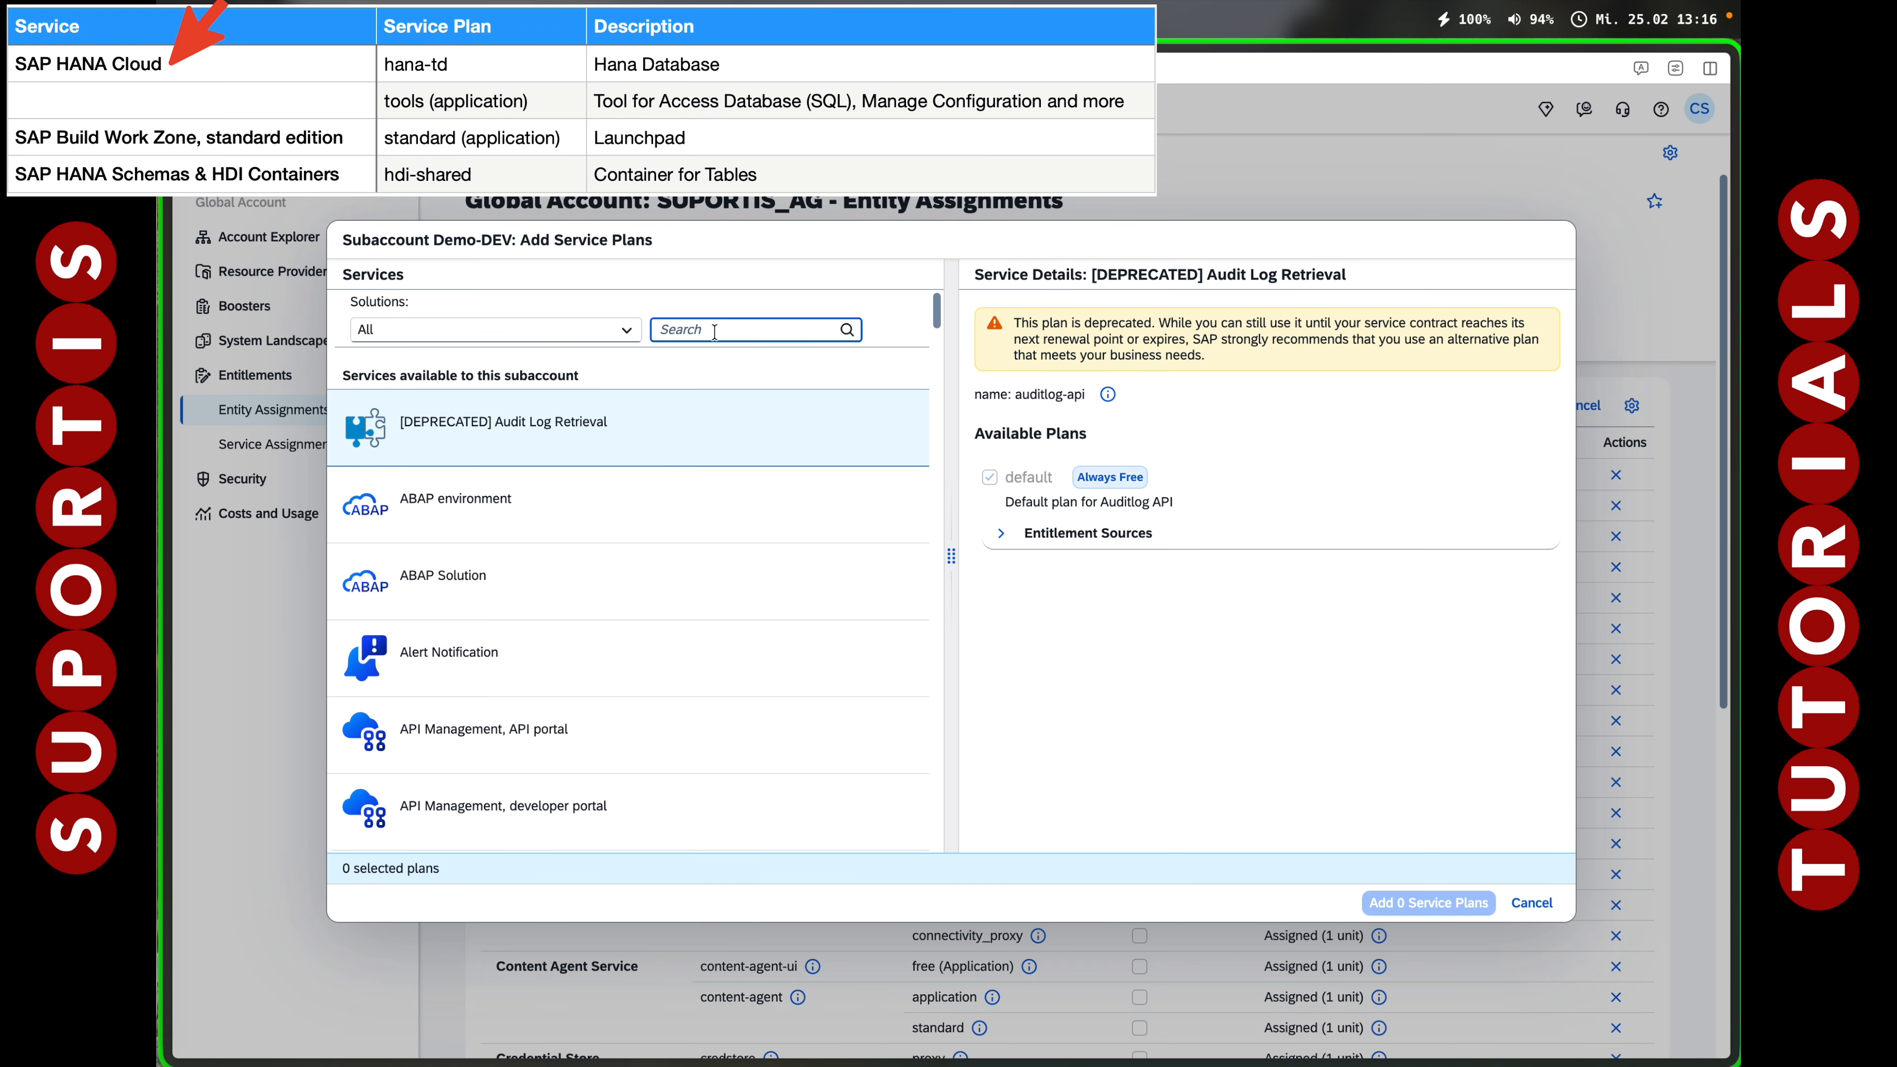
{"action": "type", "text": "HANA"}
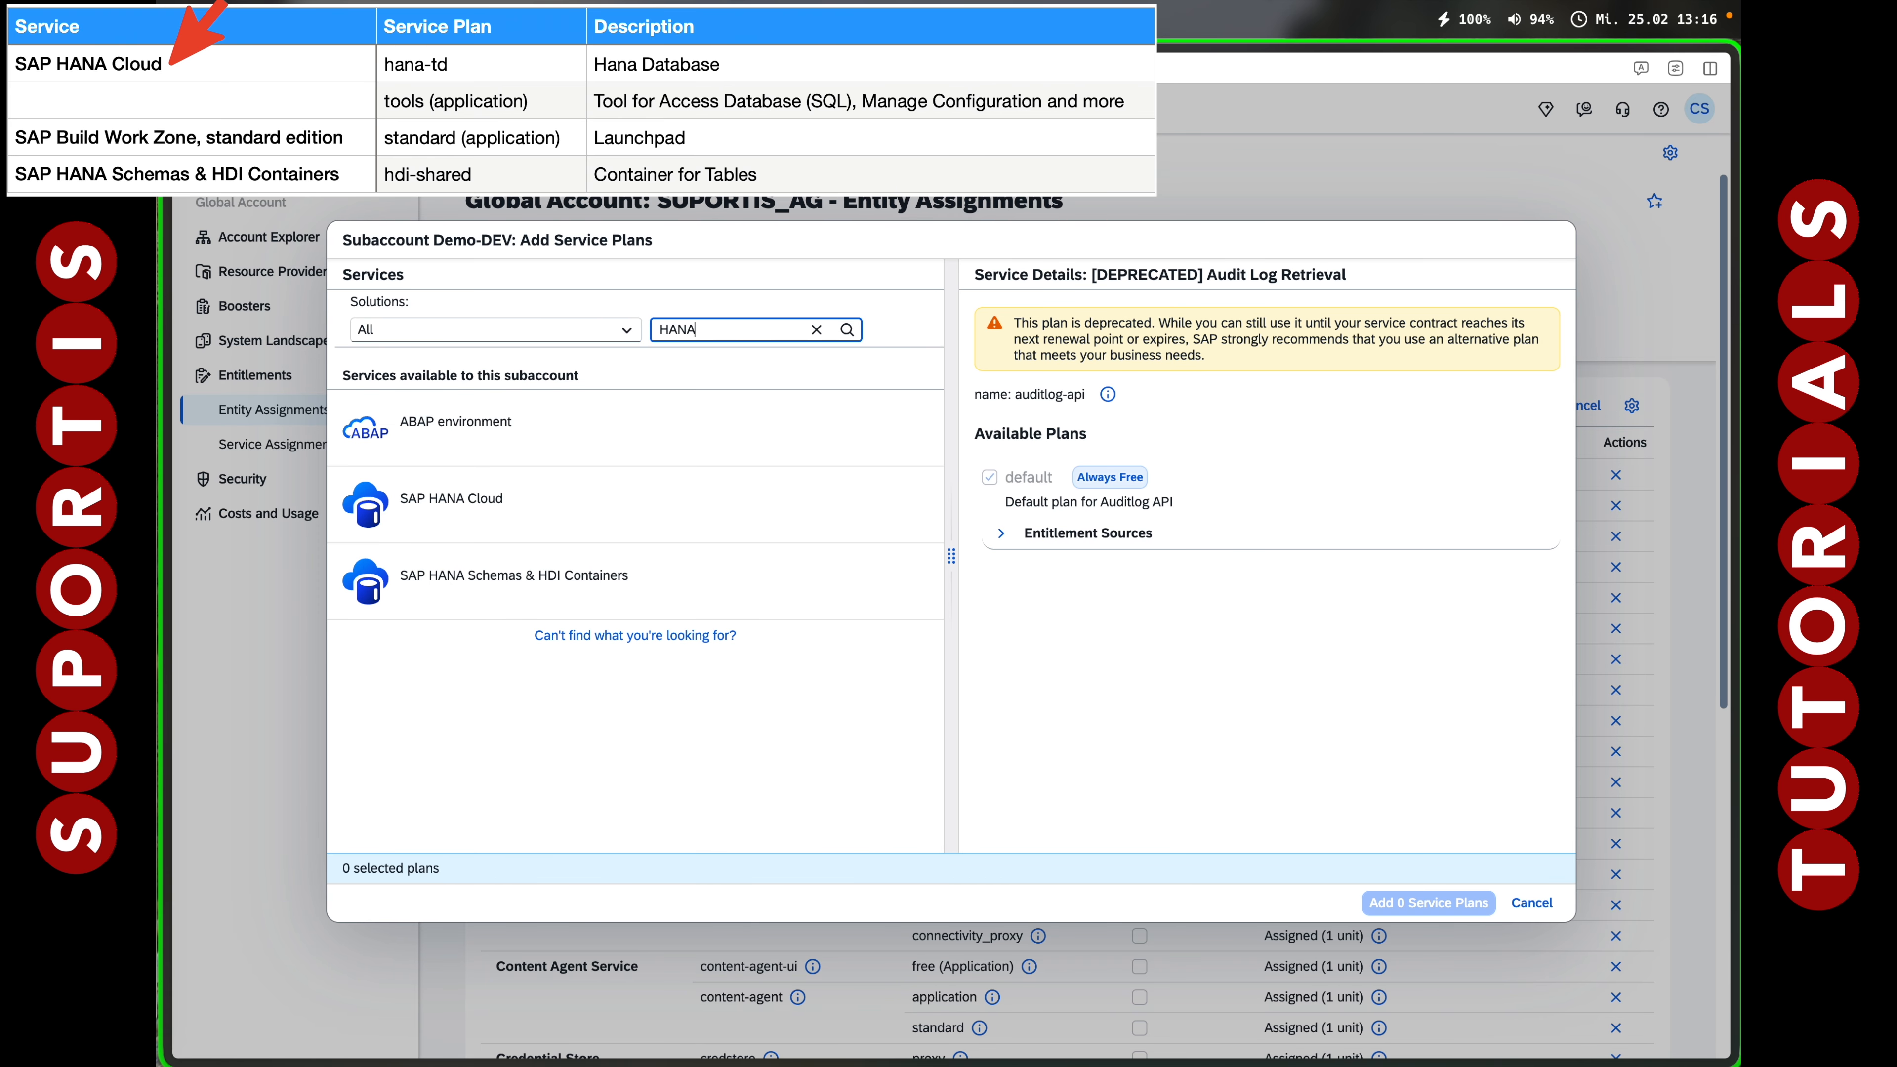
{"action": "type", "text": " Cloud"}
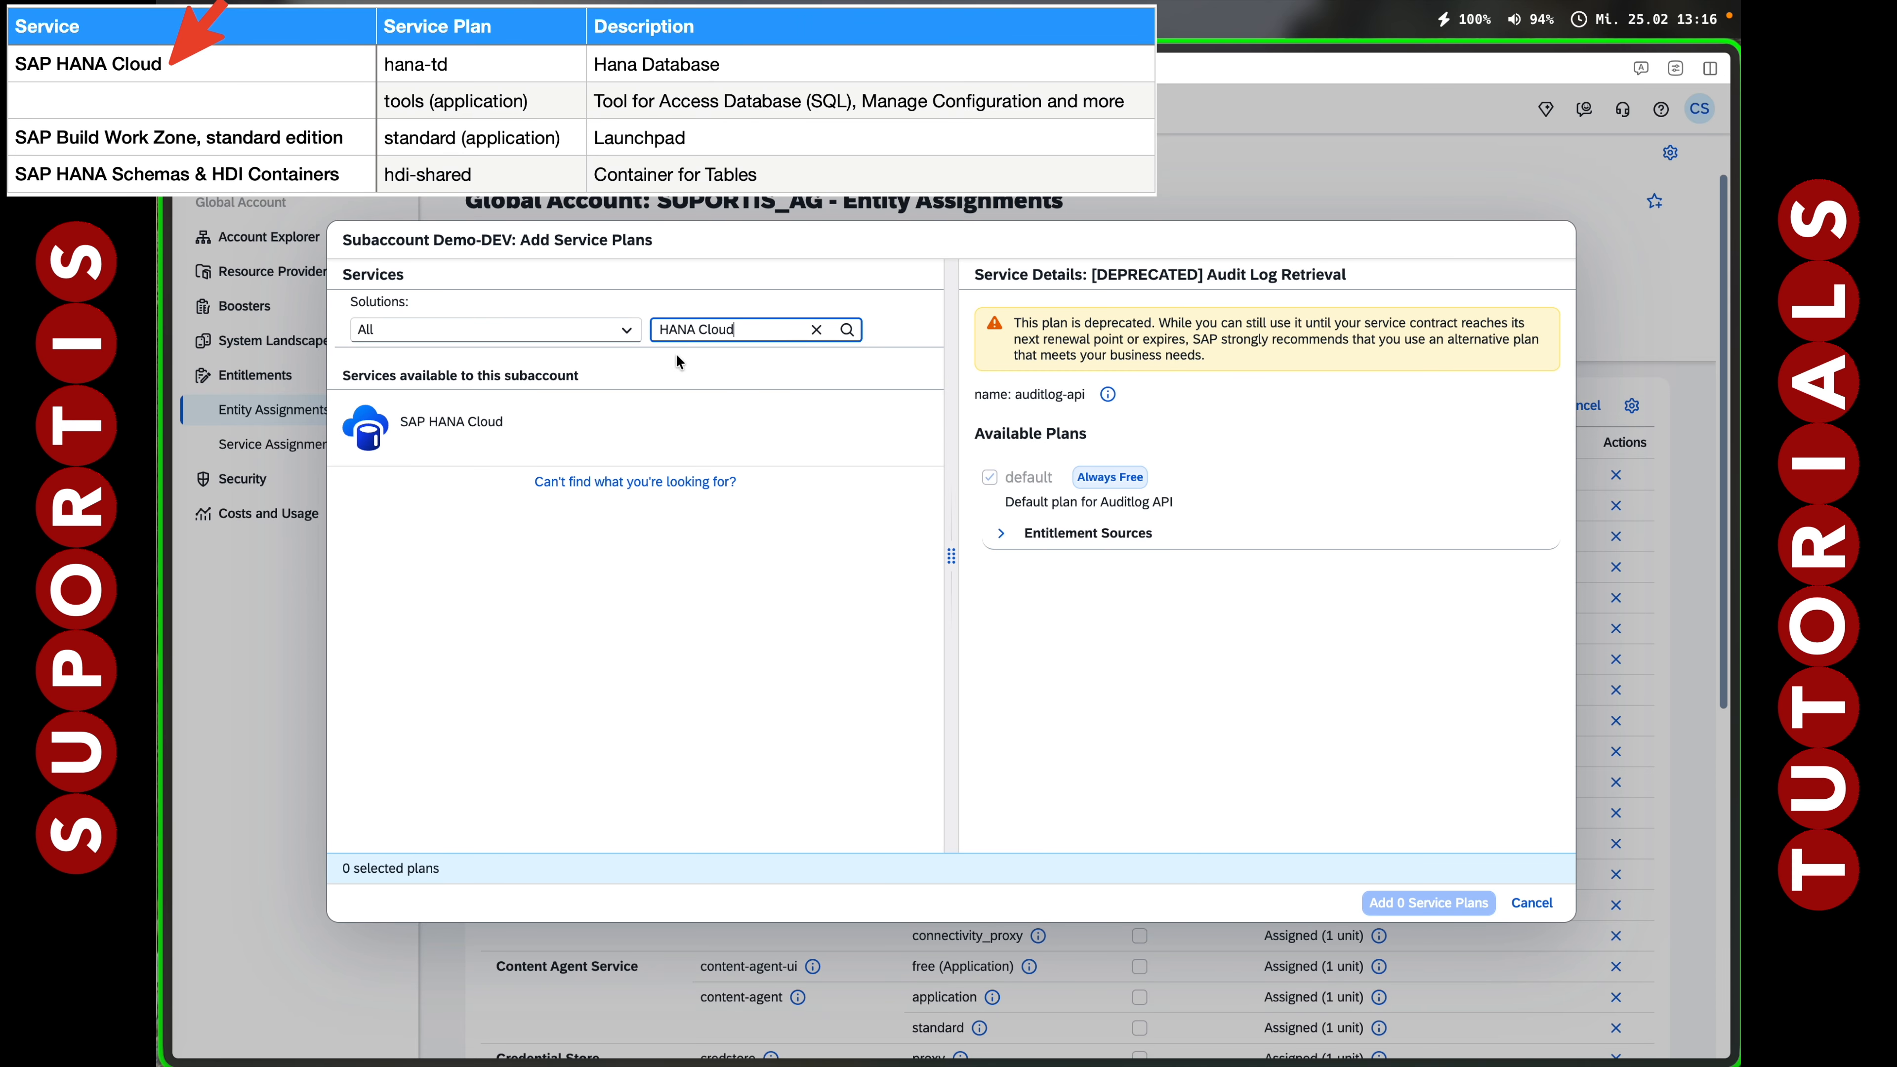
{"action": "left_click", "coordinate": [657, 422]}
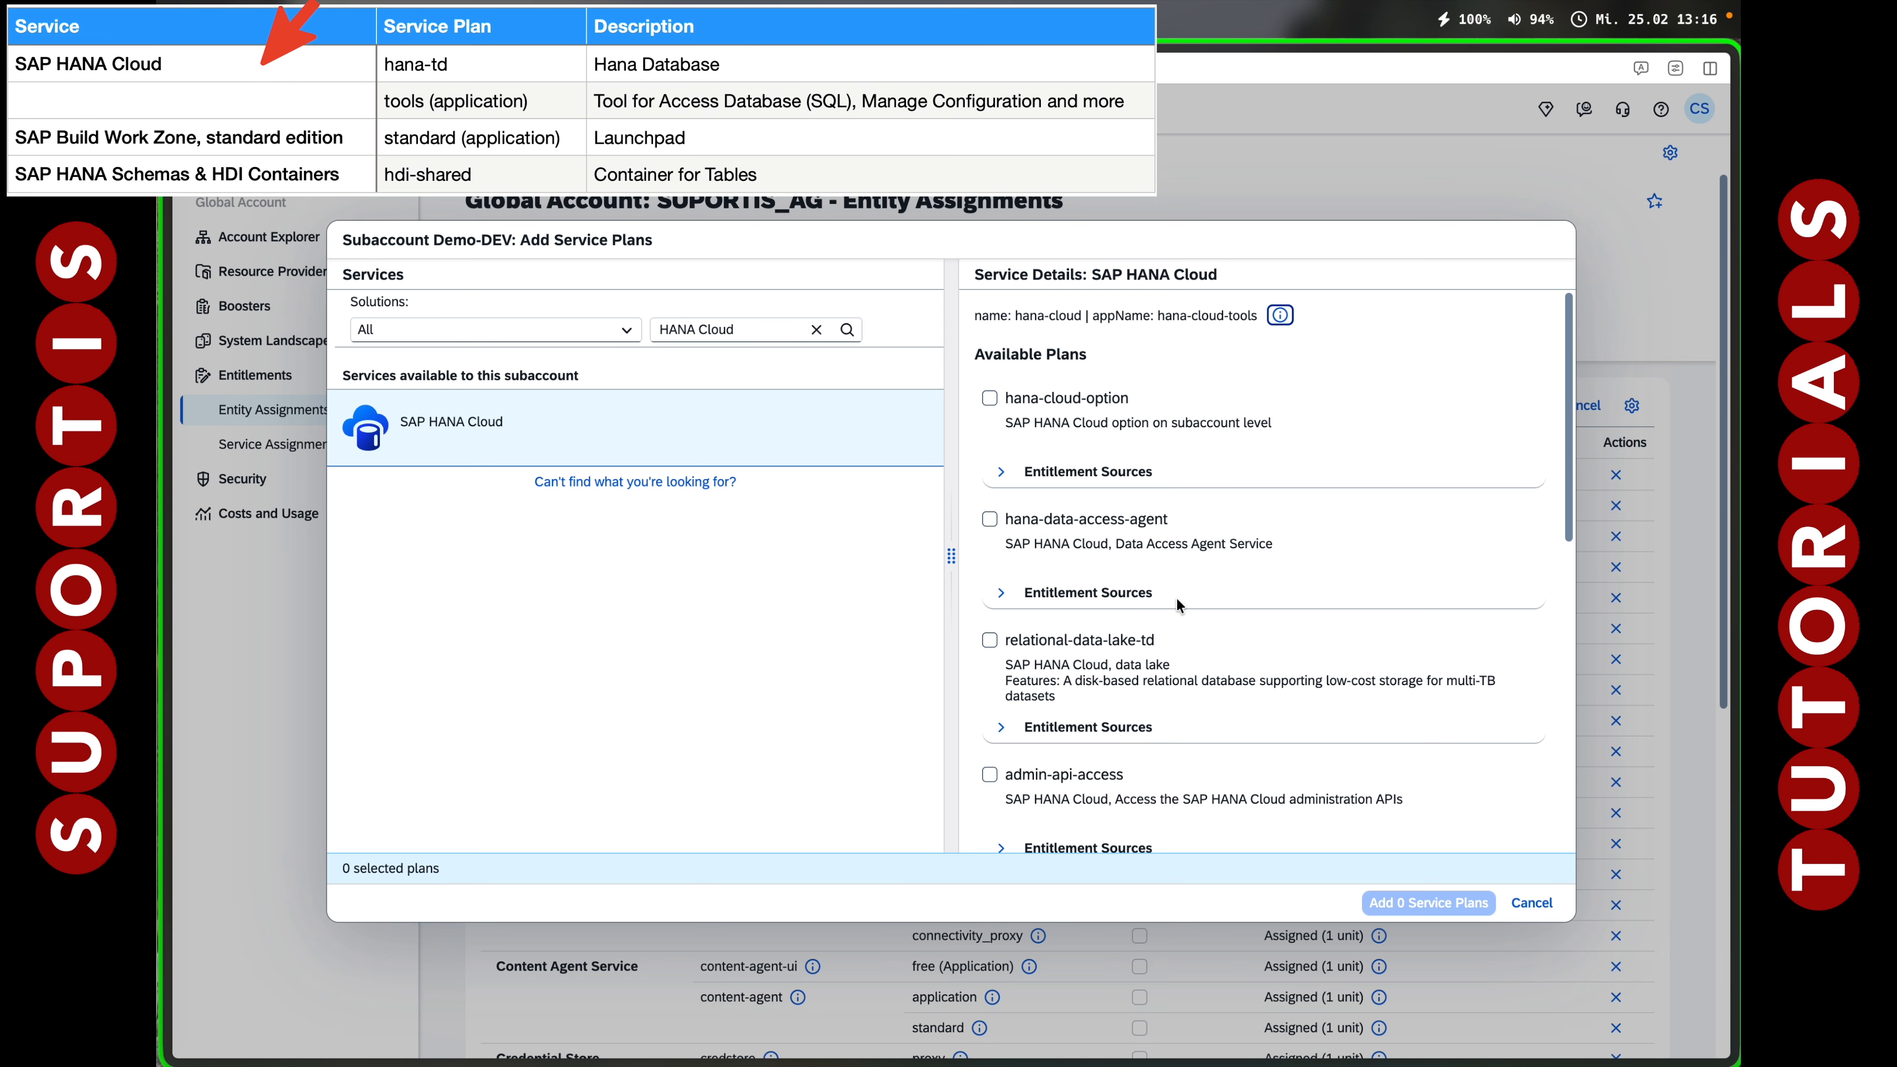
{"action": "scroll", "coordinate": [1164, 673], "scroll_direction": "down", "scroll_amount": 5}
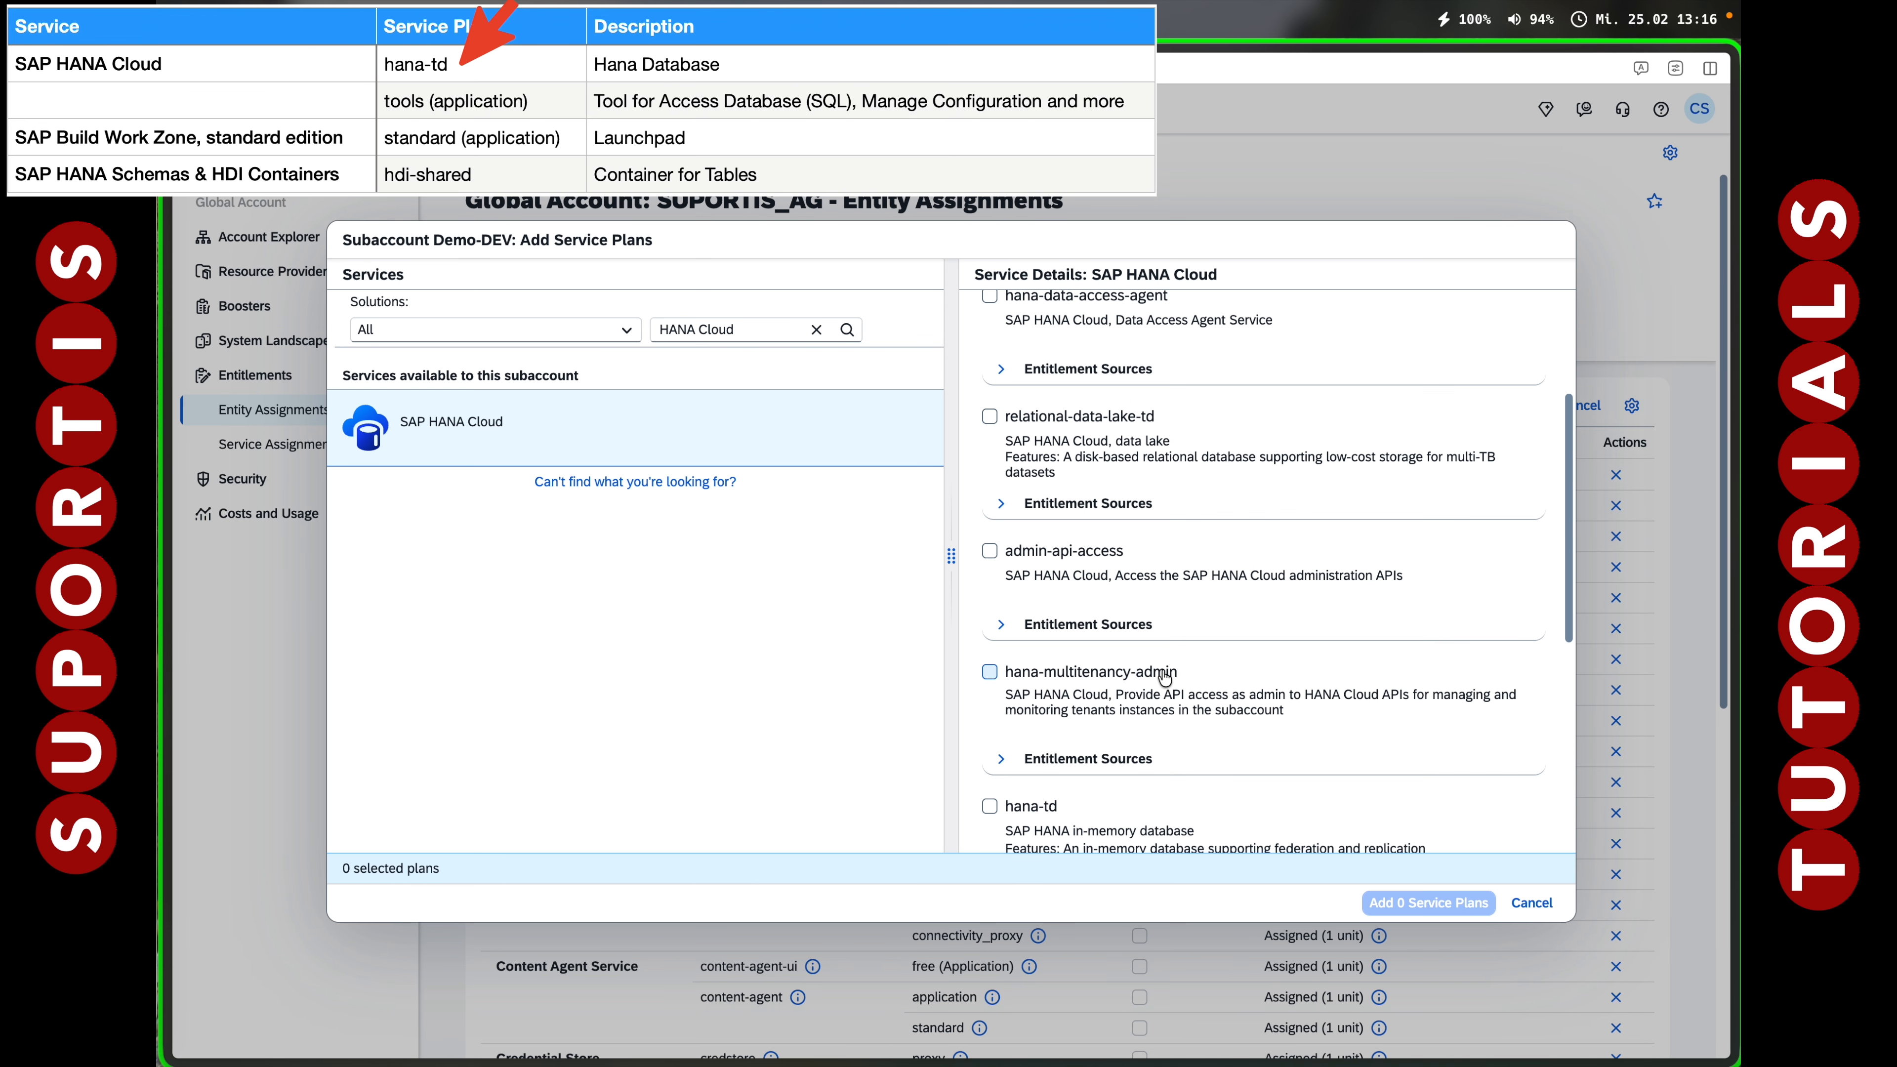
{"action": "left_click", "coordinate": [990, 670]}
{"action": "scroll", "coordinate": [1167, 694], "scroll_direction": "down", "scroll_amount": 3}
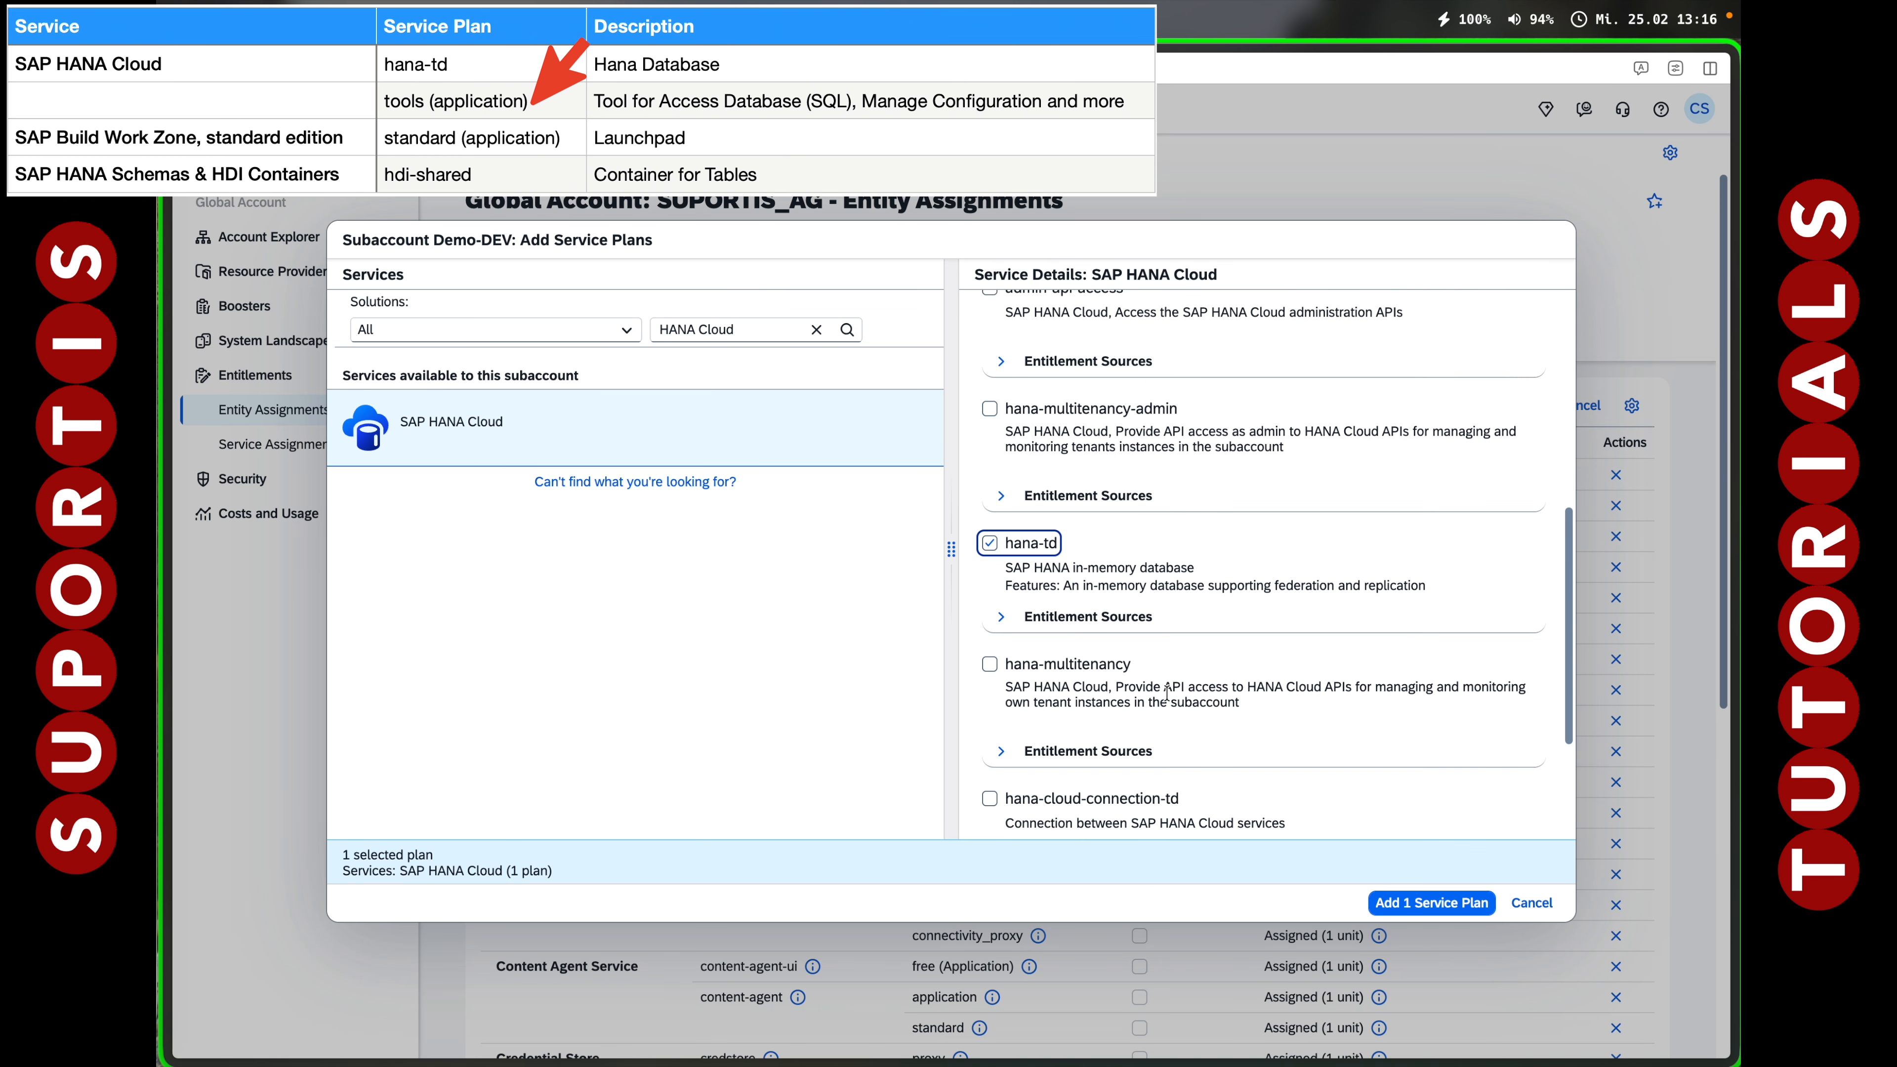
{"action": "scroll", "coordinate": [1167, 694], "scroll_direction": "down", "scroll_amount": 2}
{"action": "left_click", "coordinate": [989, 710]}
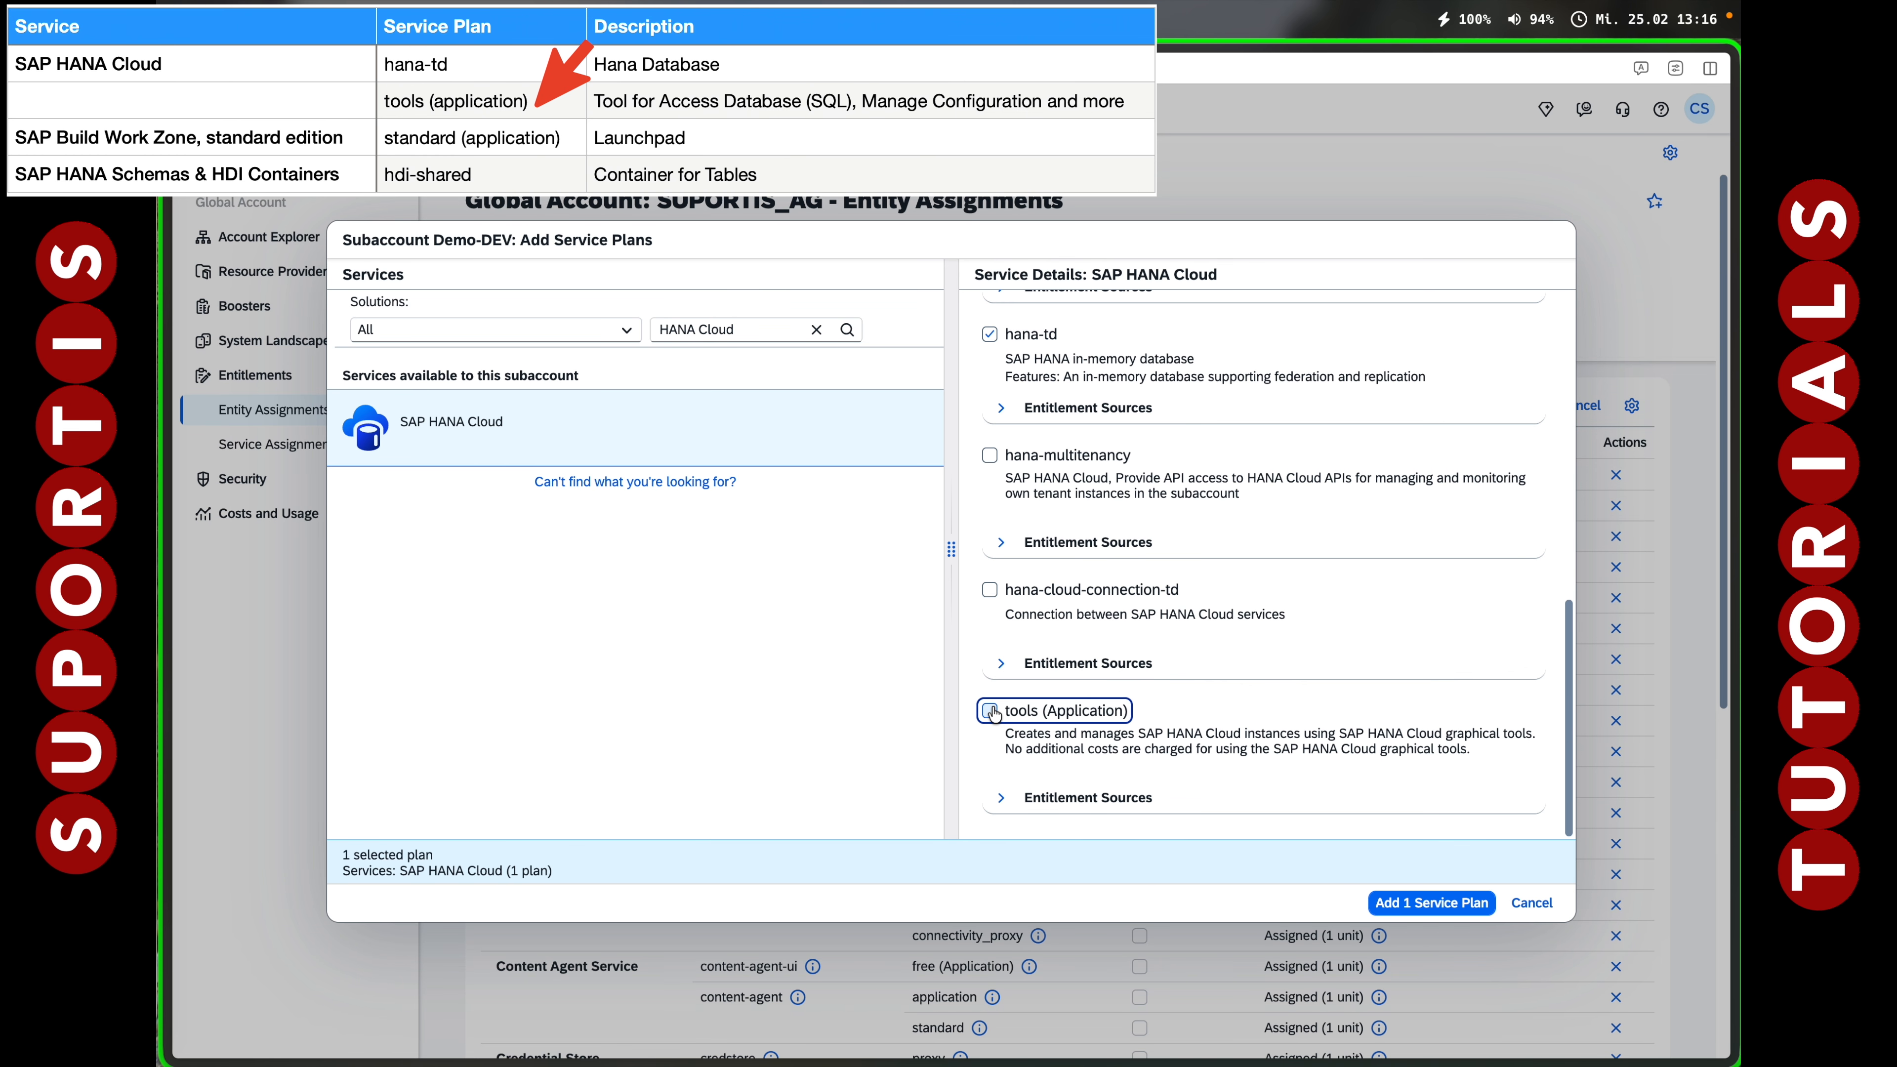
{"action": "left_click", "coordinate": [1412, 904]}
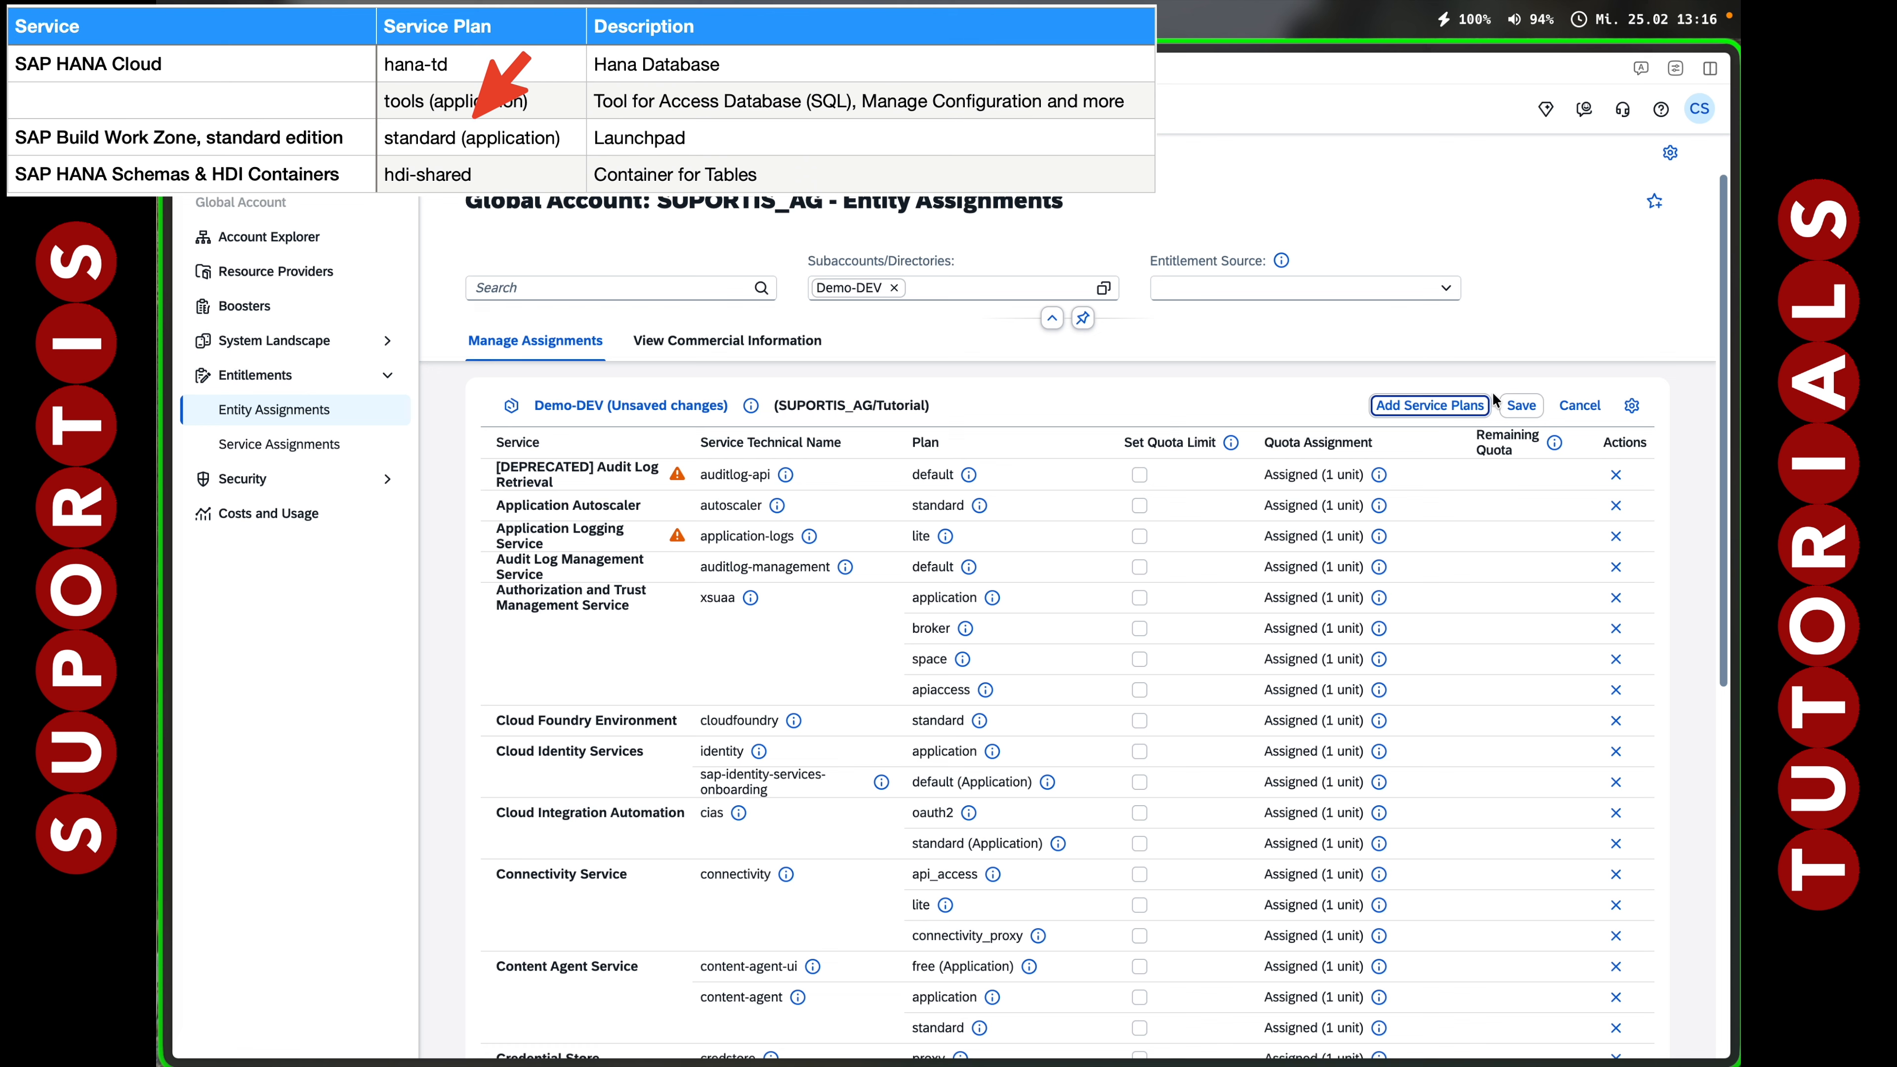
Add the SAP Build Work Zone, standard edition standard (Application) plan.
{"action": "left_click", "coordinate": [1431, 403]}
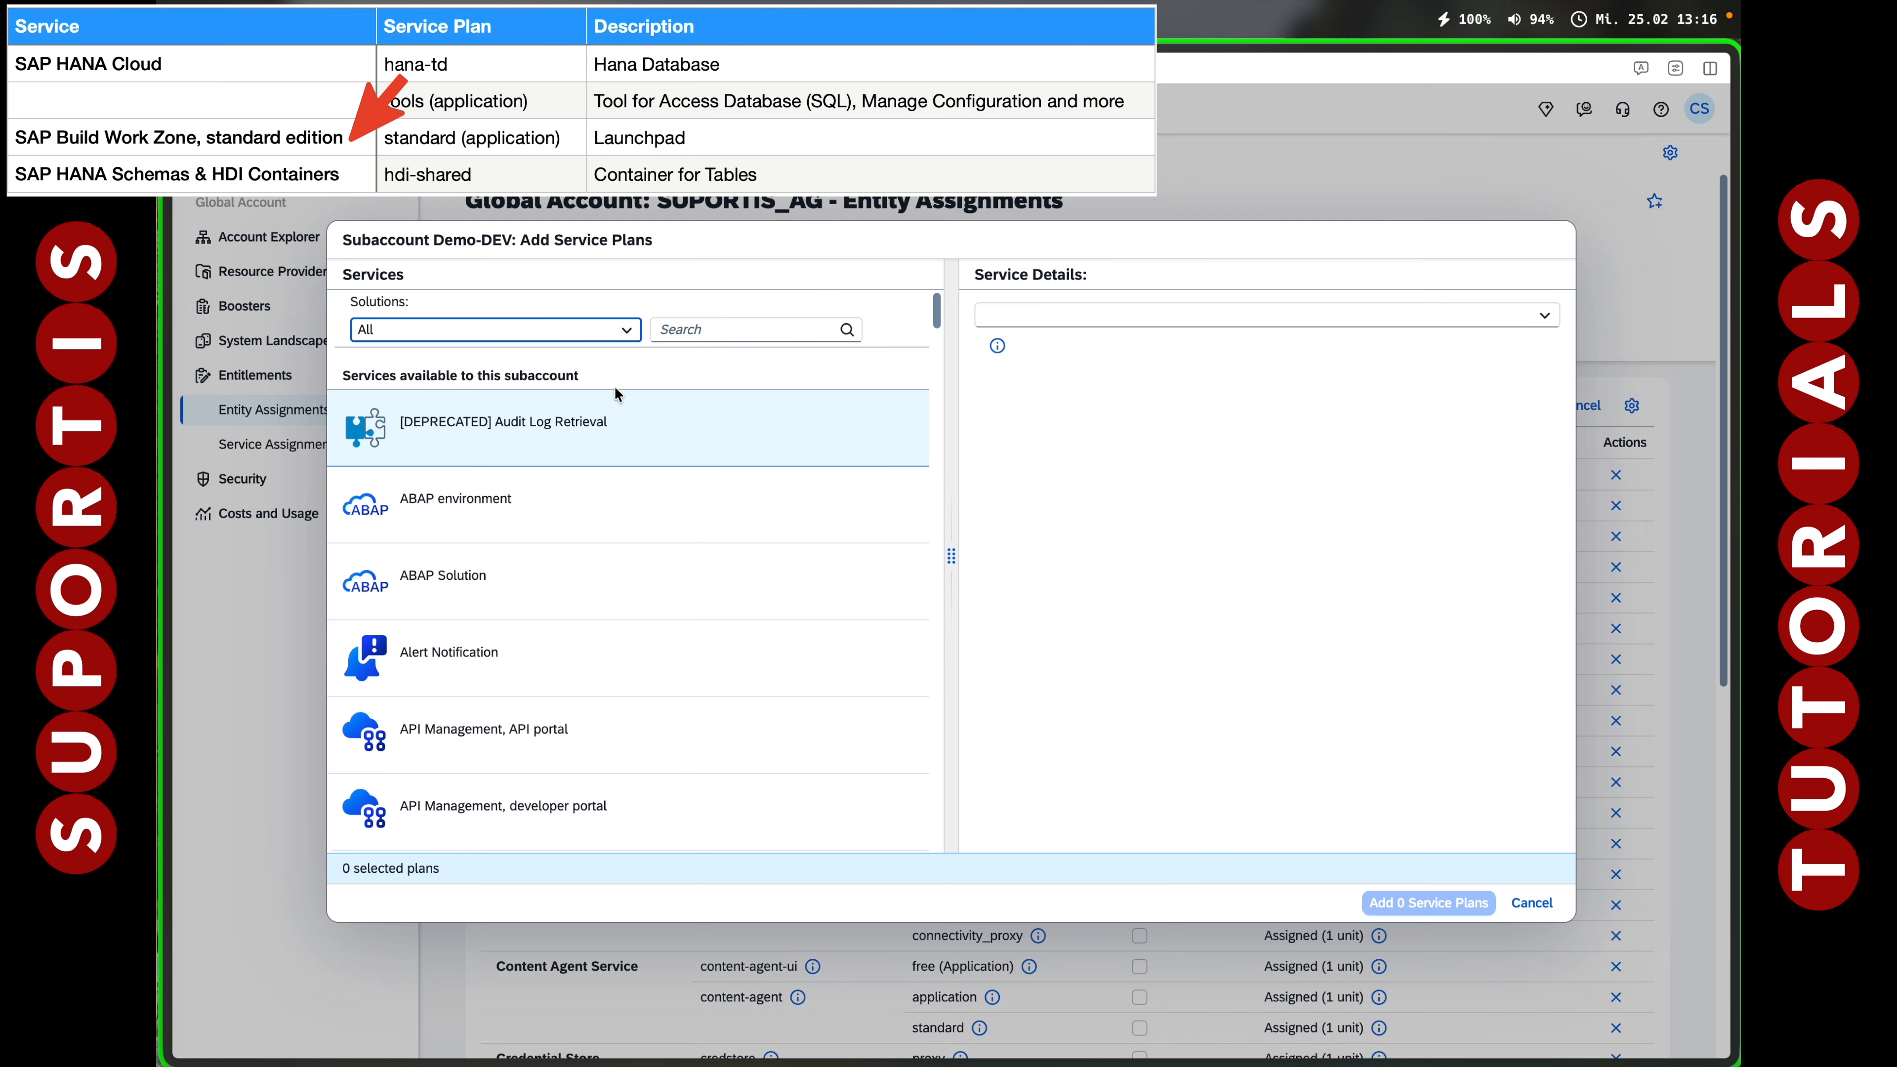
{"action": "type", "text": "Build Work"}
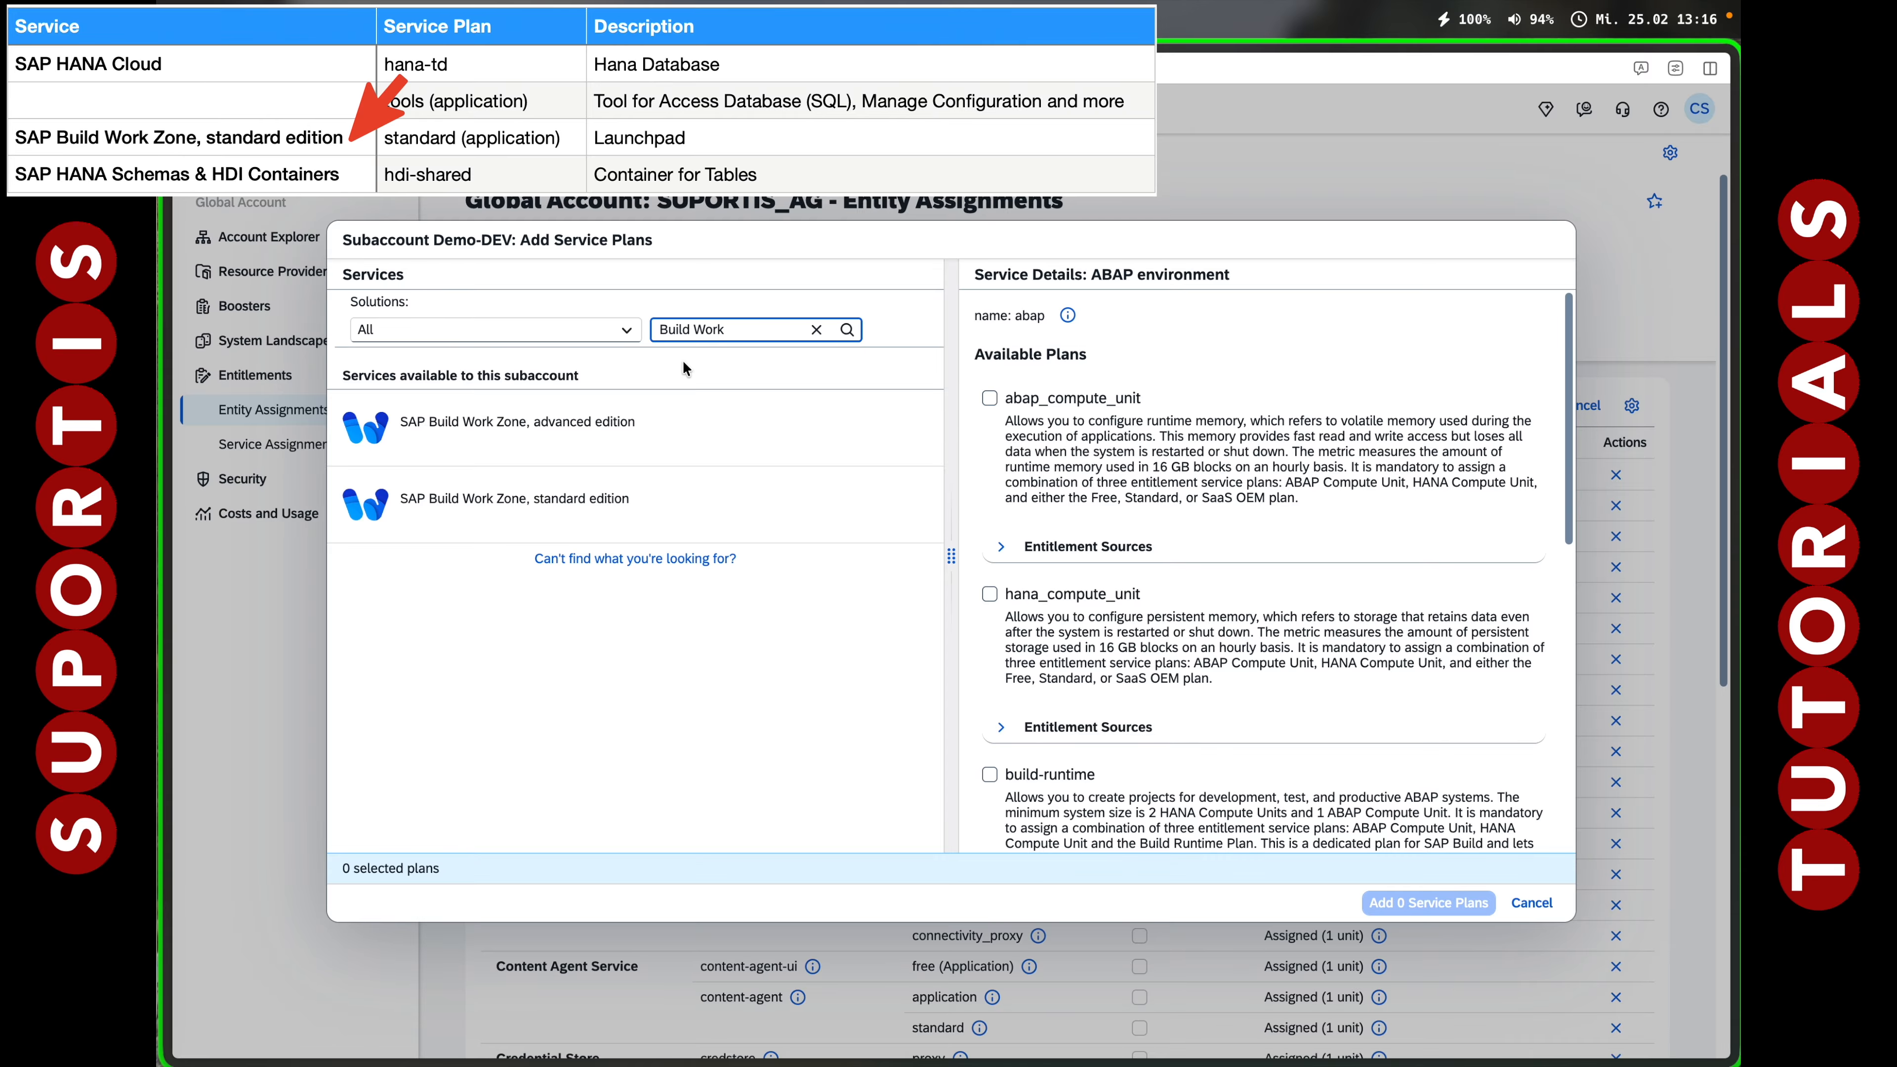
{"action": "left_click", "coordinate": [524, 508]}
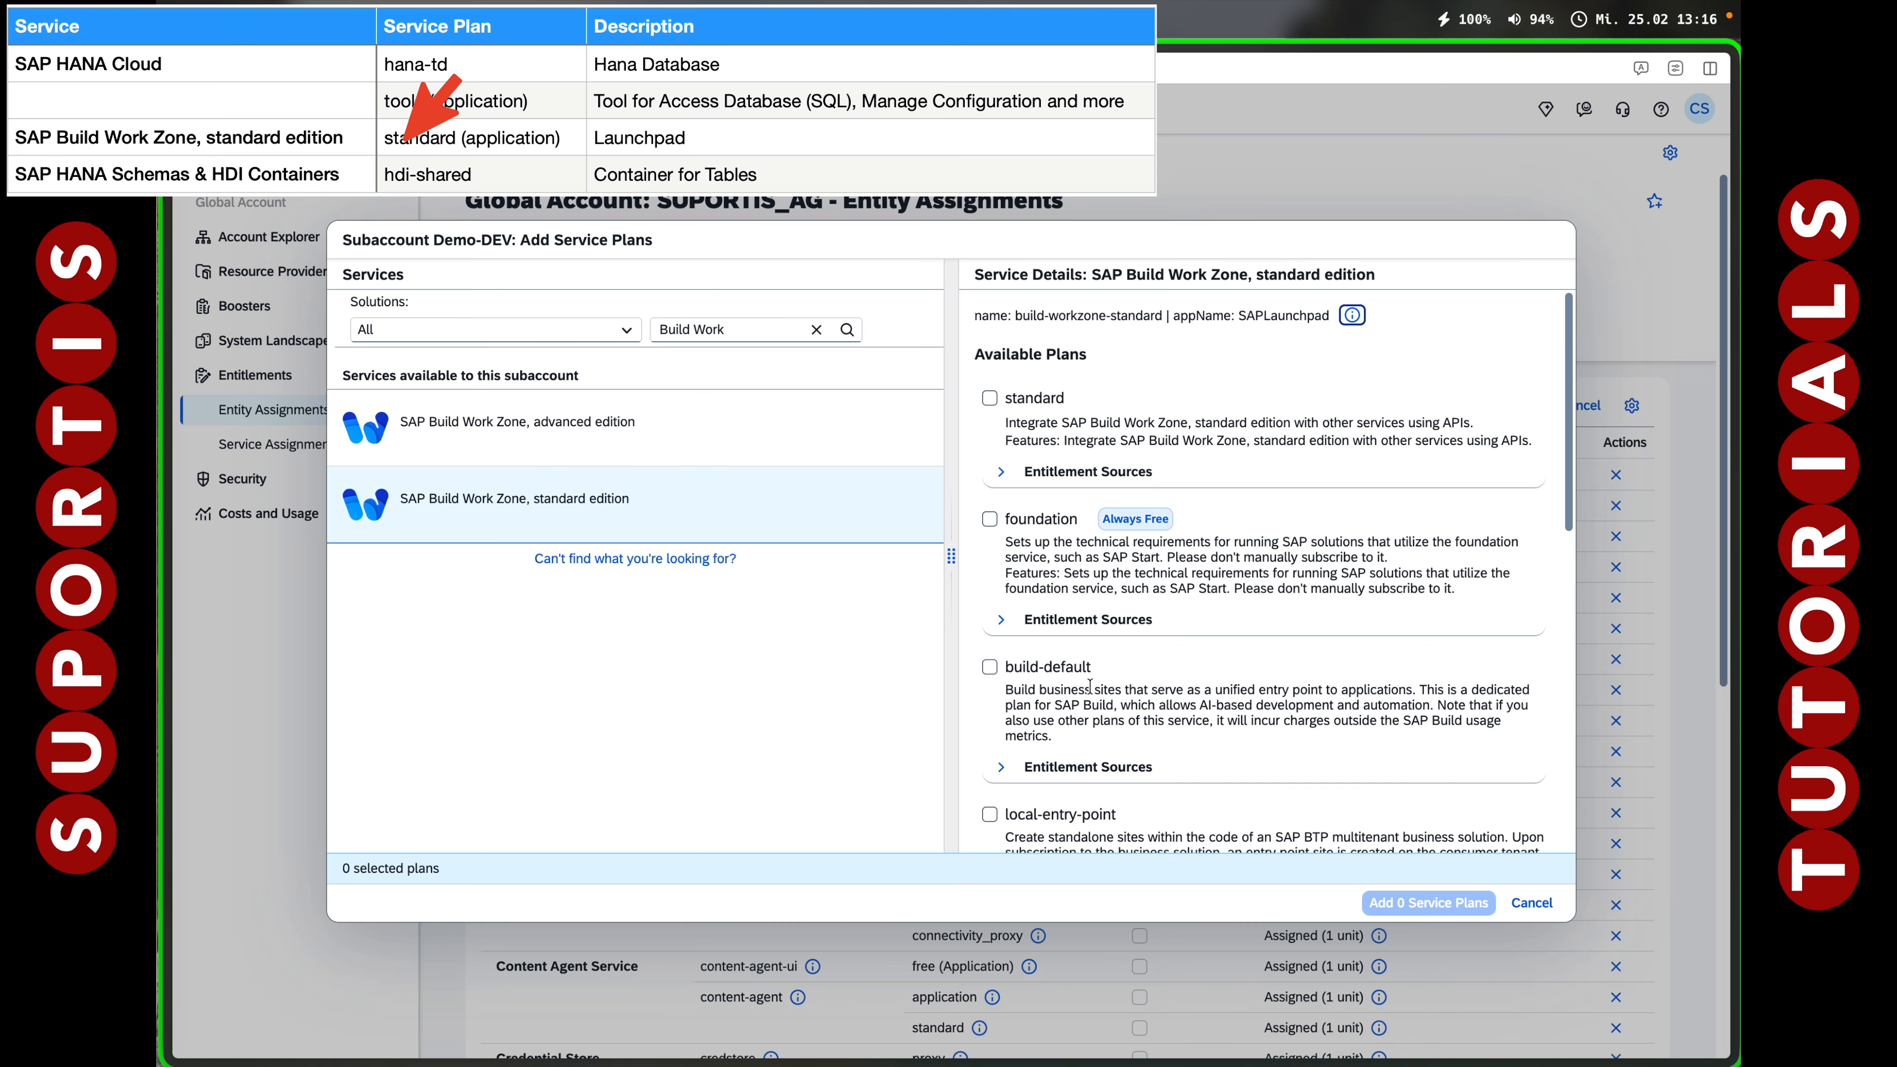
{"action": "scroll", "coordinate": [1105, 696], "scroll_direction": "down", "scroll_amount": 2}
{"action": "scroll", "coordinate": [1150, 700], "scroll_direction": "down", "scroll_amount": 5}
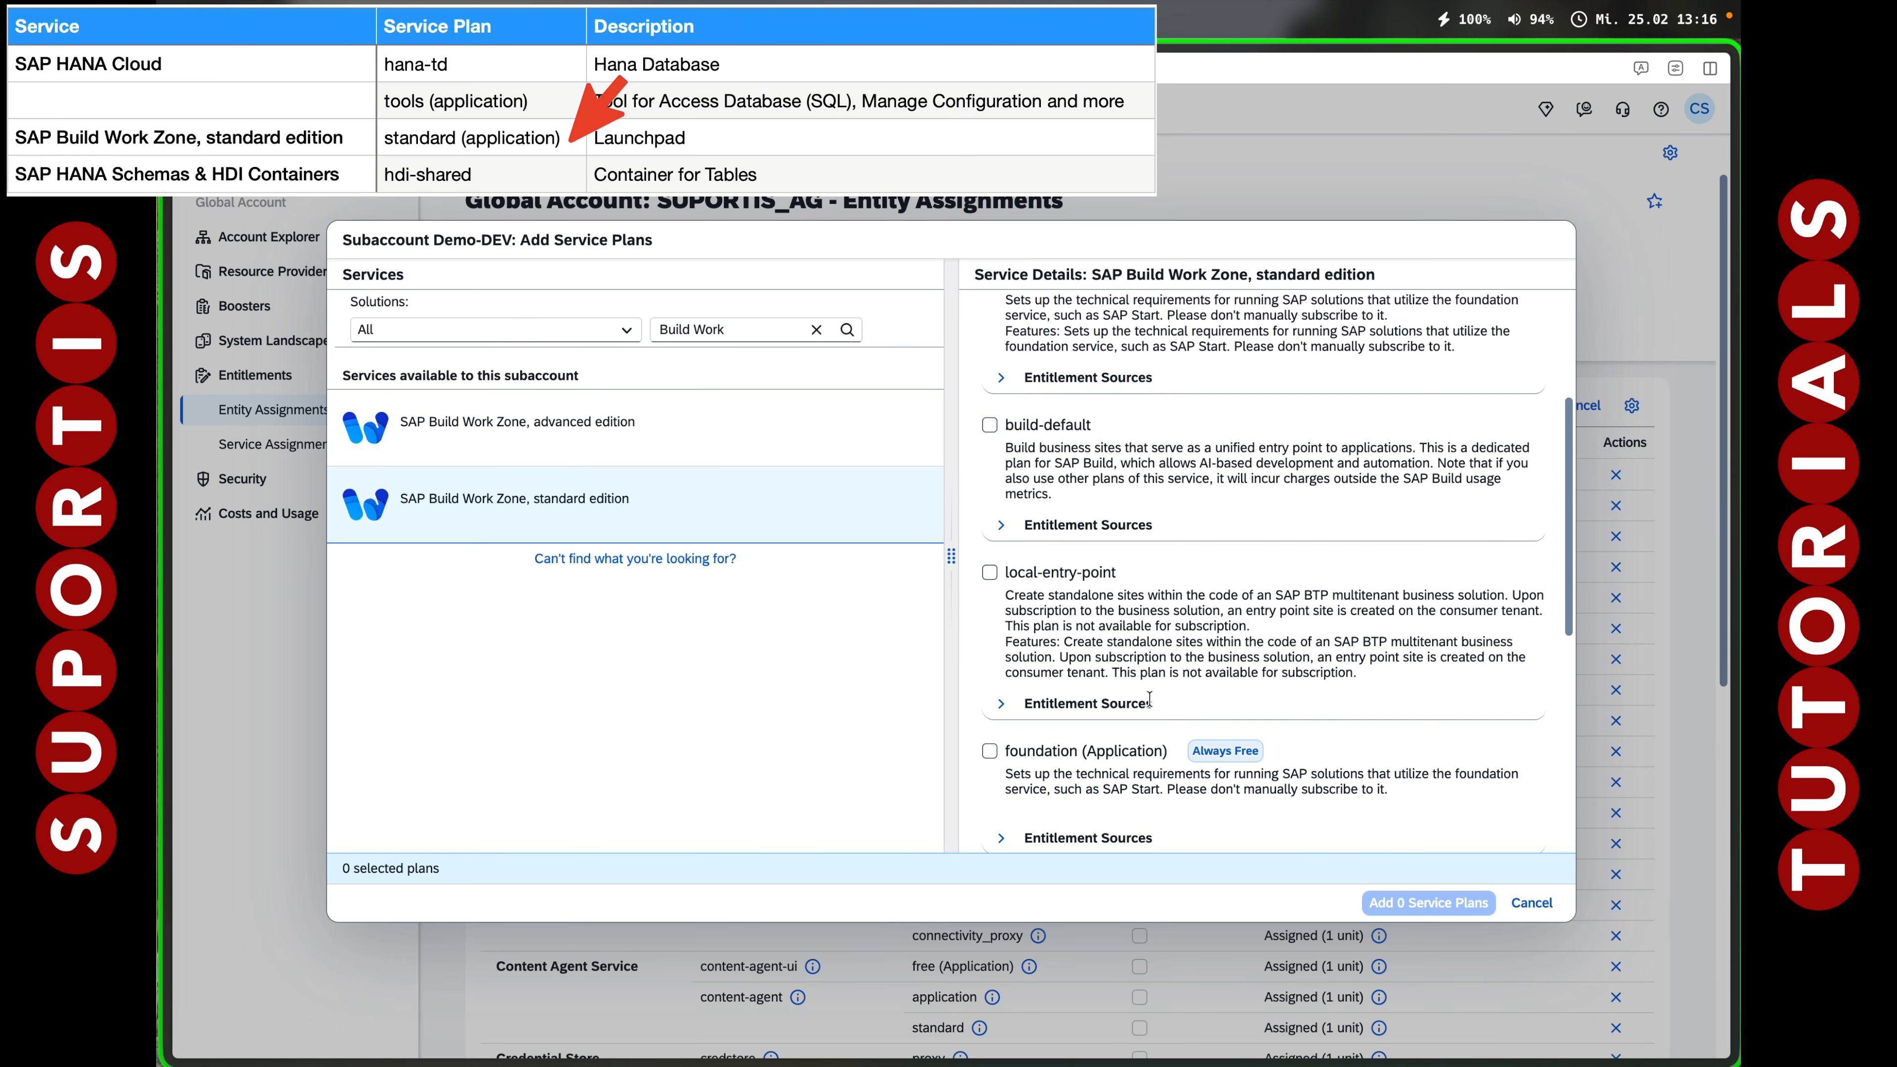
{"action": "scroll", "coordinate": [1153, 702], "scroll_direction": "up", "scroll_amount": 8}
{"action": "scroll", "coordinate": [1150, 704], "scroll_direction": "down", "scroll_amount": 10}
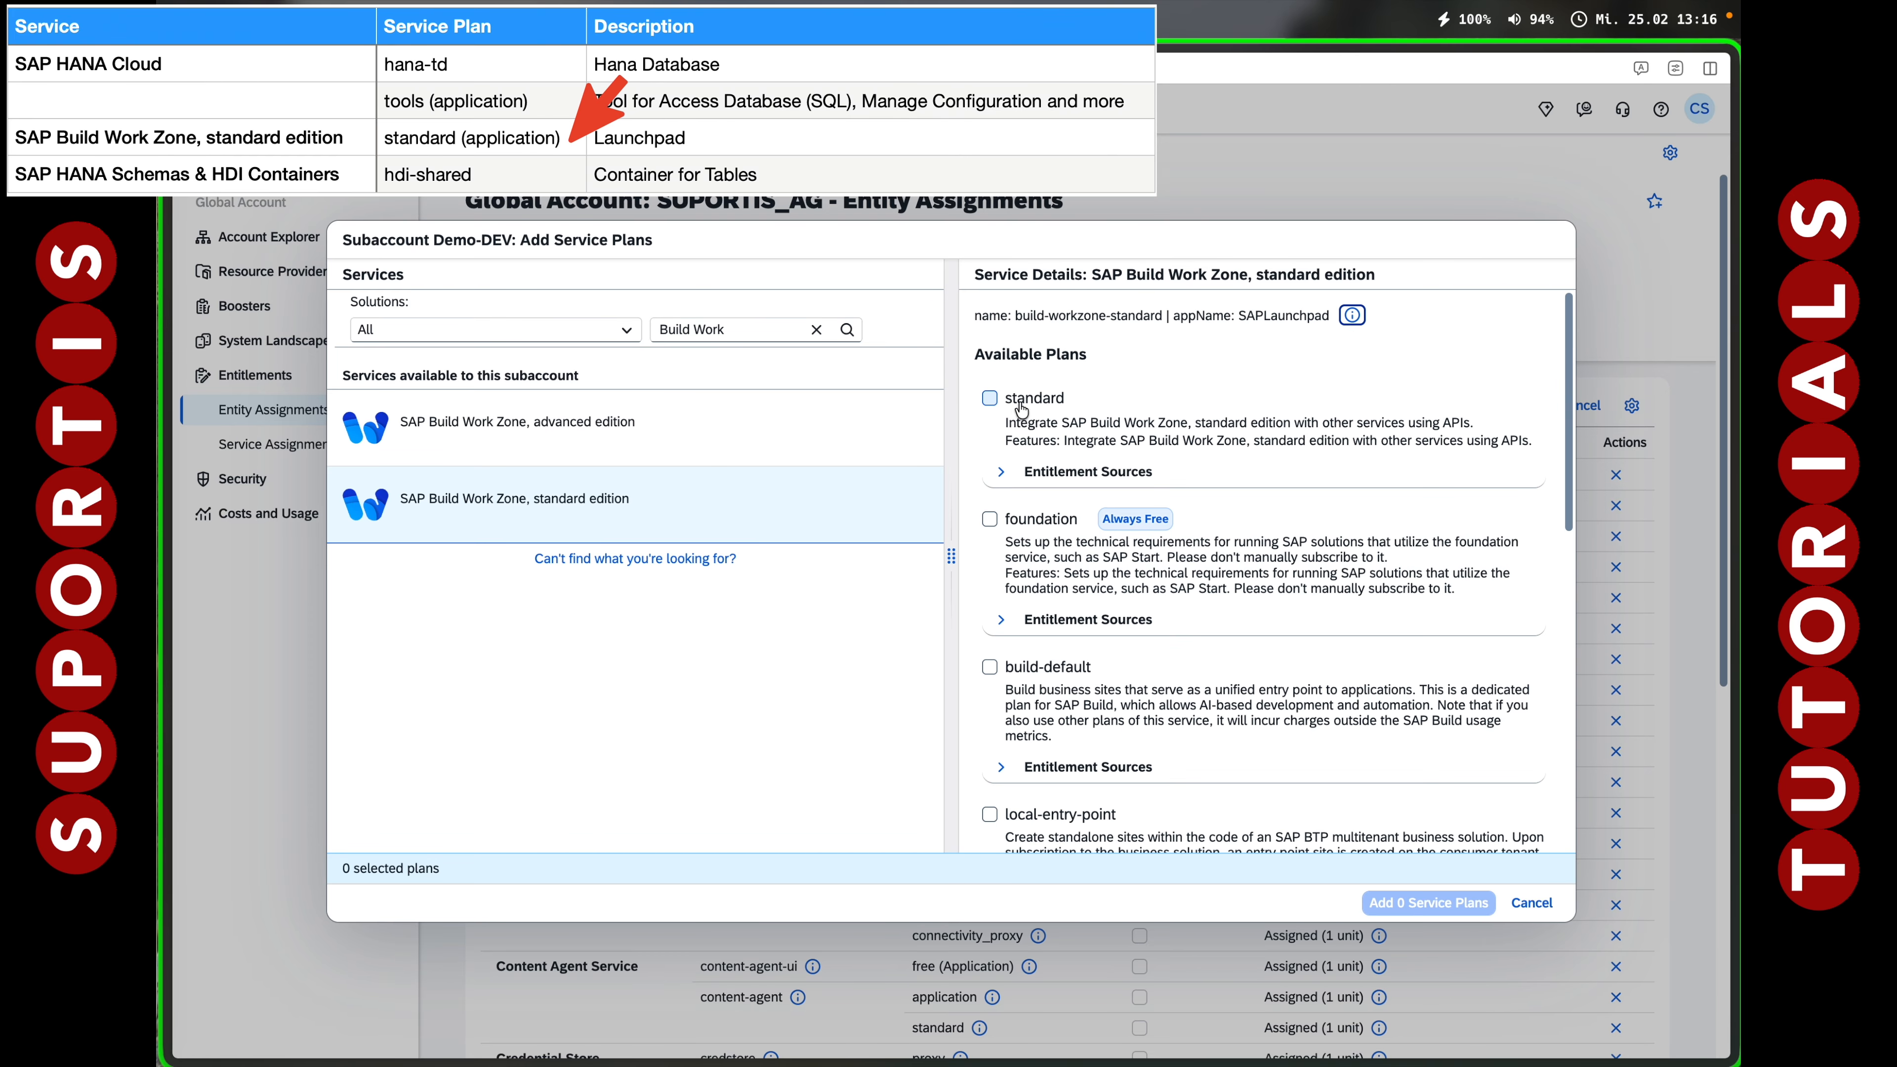
{"action": "scroll", "coordinate": [1098, 814], "scroll_direction": "down", "scroll_amount": 8}
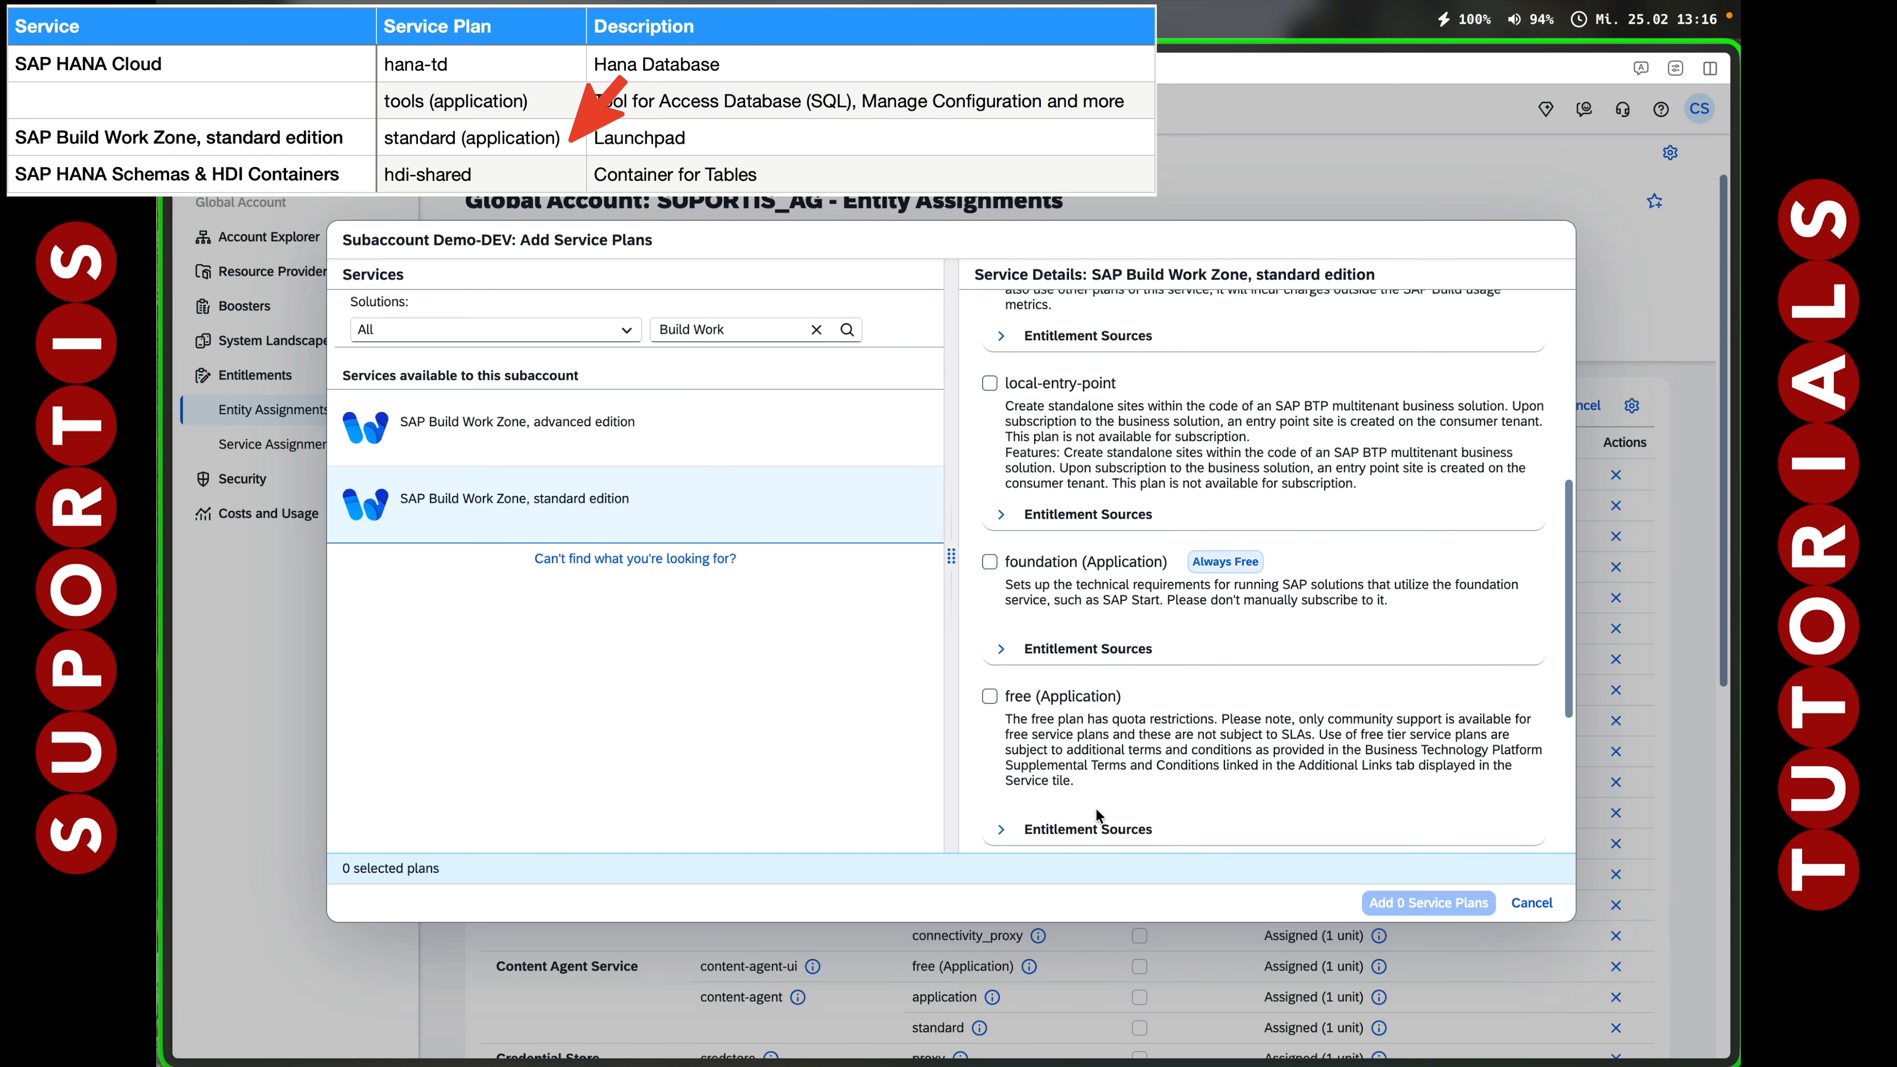
{"action": "left_click", "coordinate": [990, 600]}
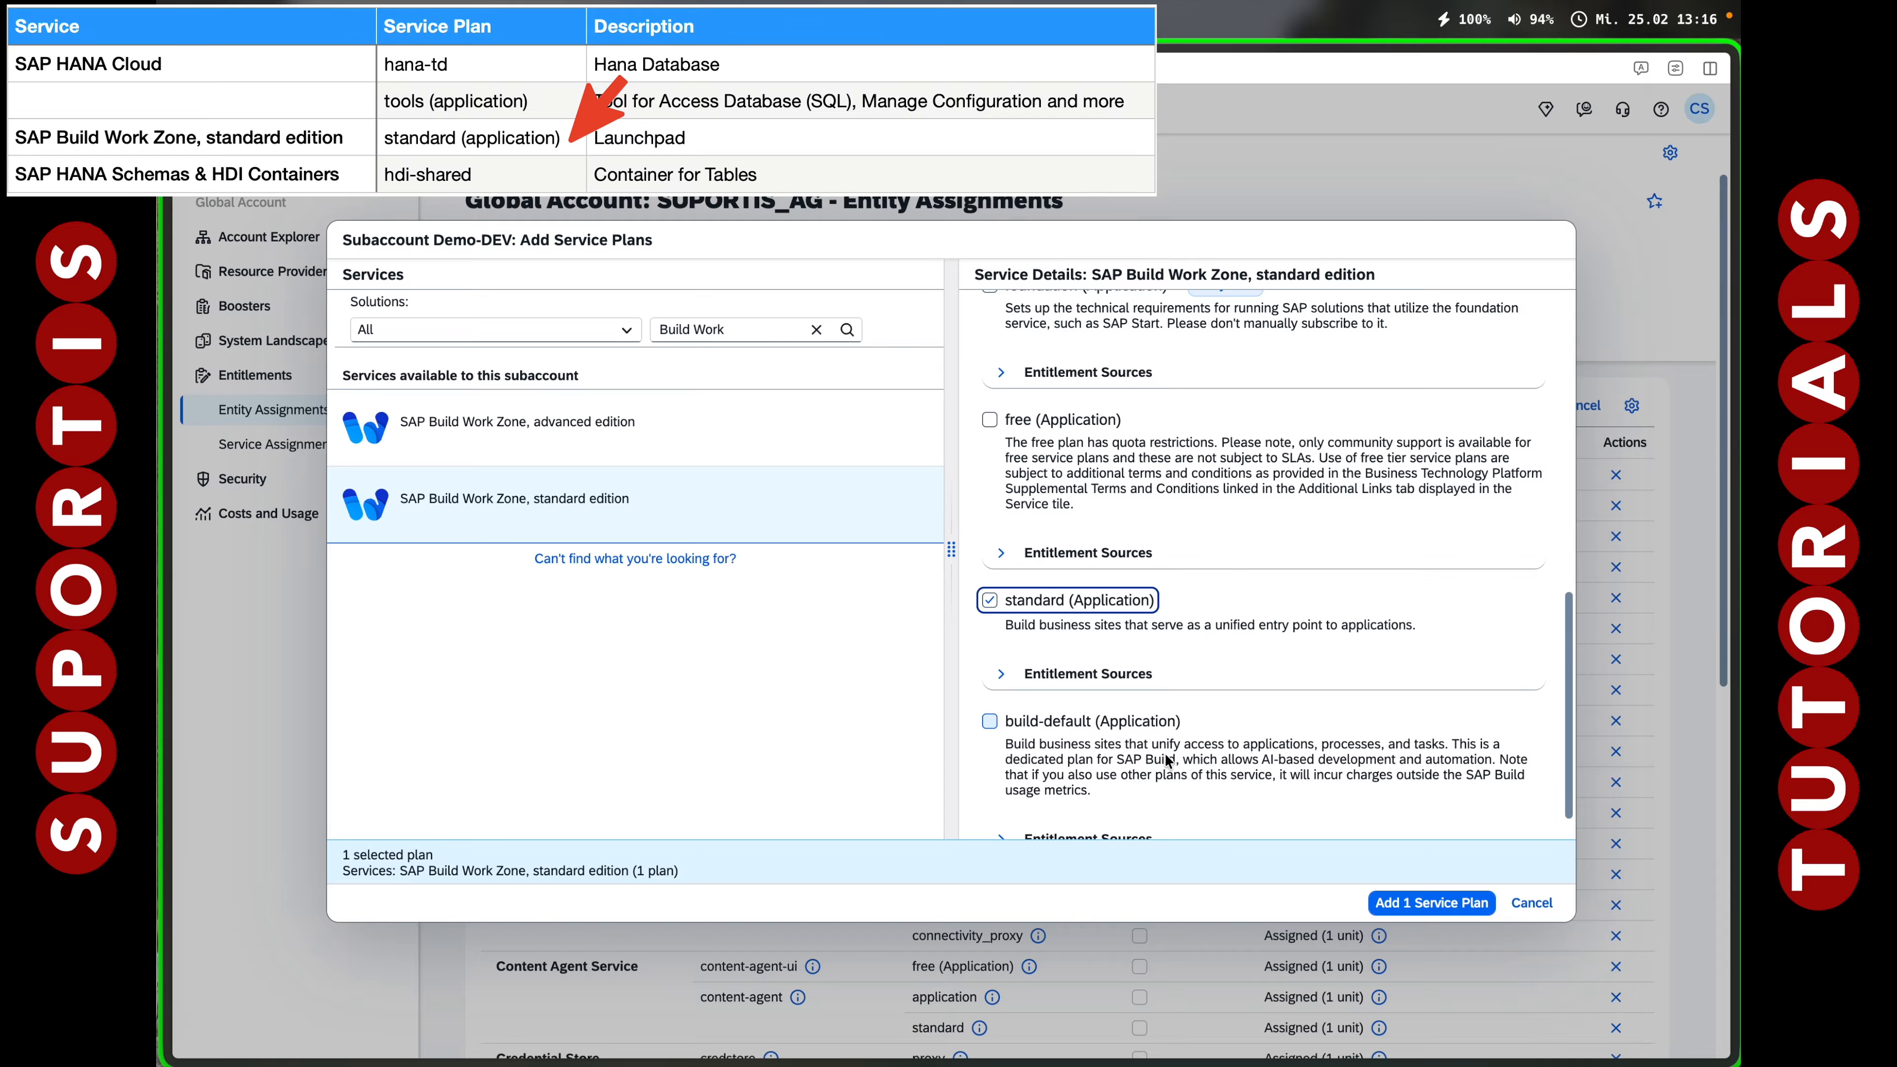
{"action": "left_click", "coordinate": [1408, 902]}
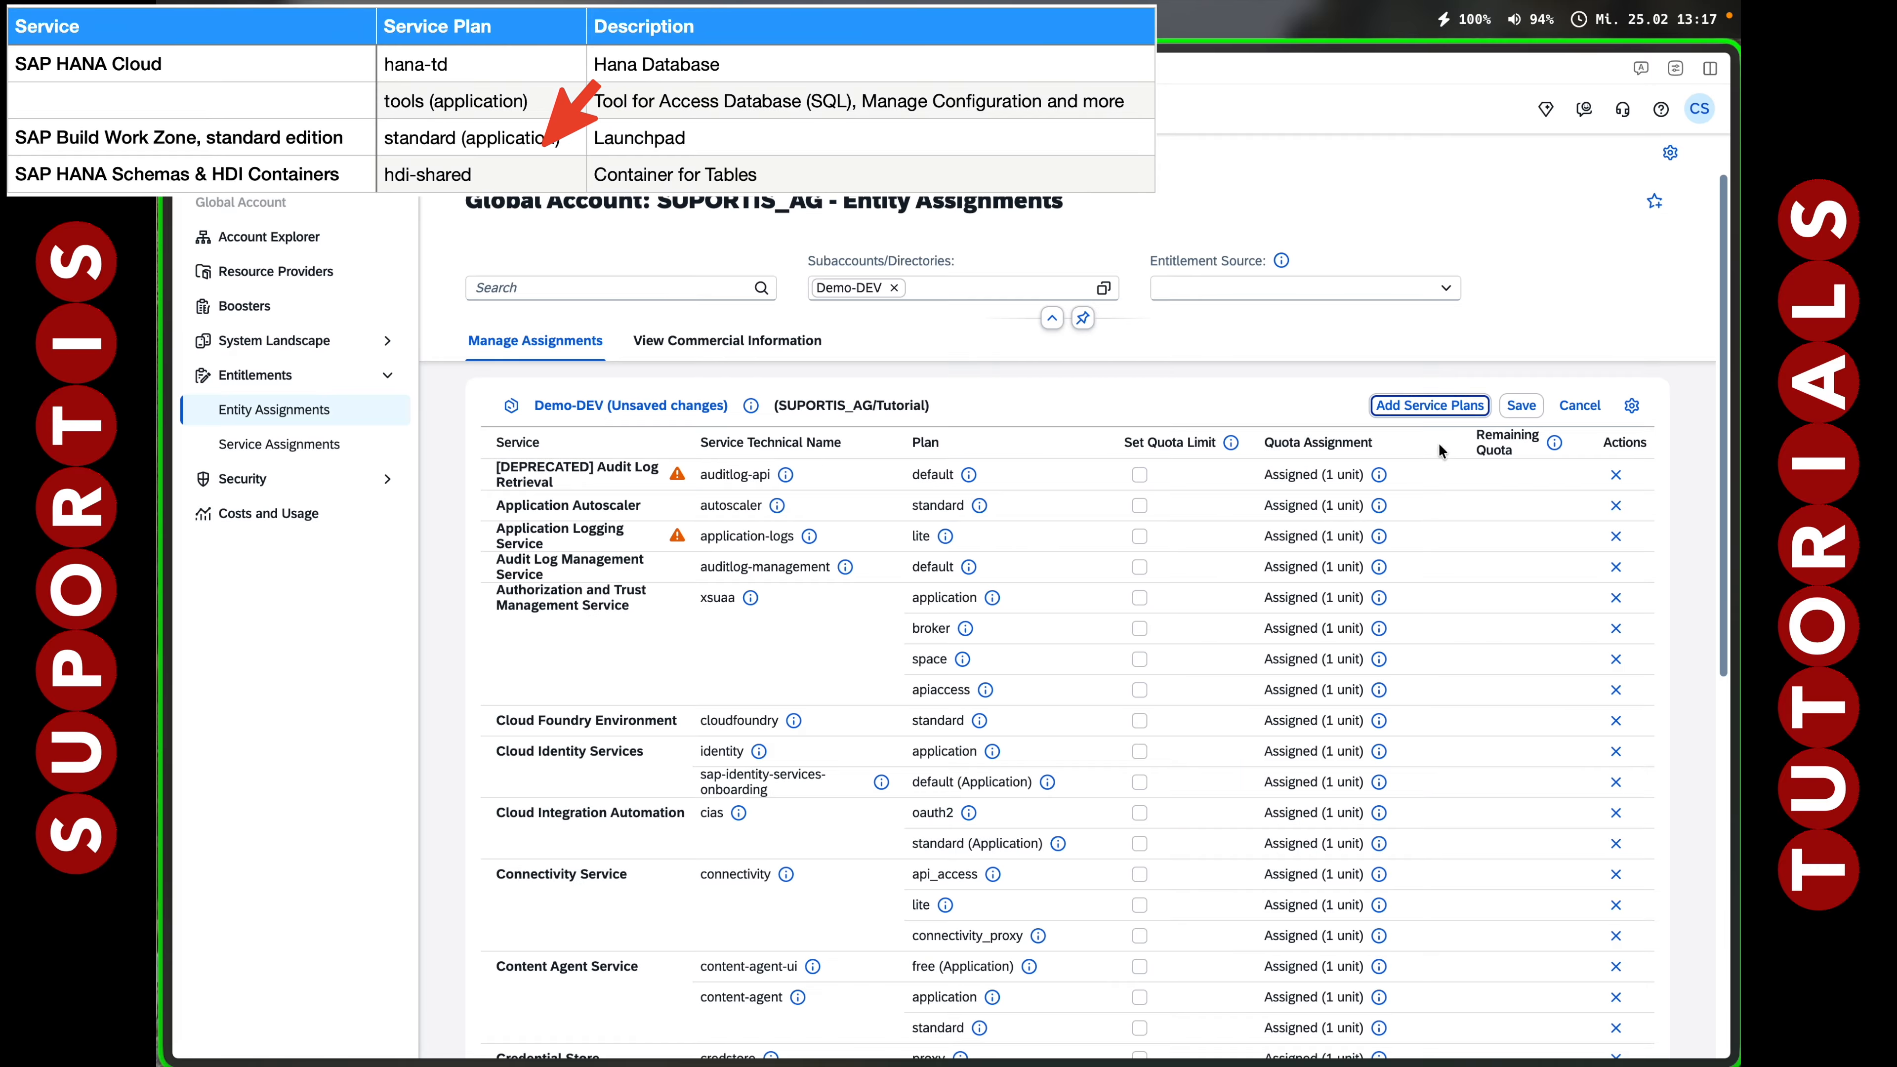
Add the SAP HANA Schemas & HDI Containers hdi-shared plan and save the entitlements.
{"action": "left_click", "coordinate": [1430, 405]}
{"action": "type", "text": "HANA"}
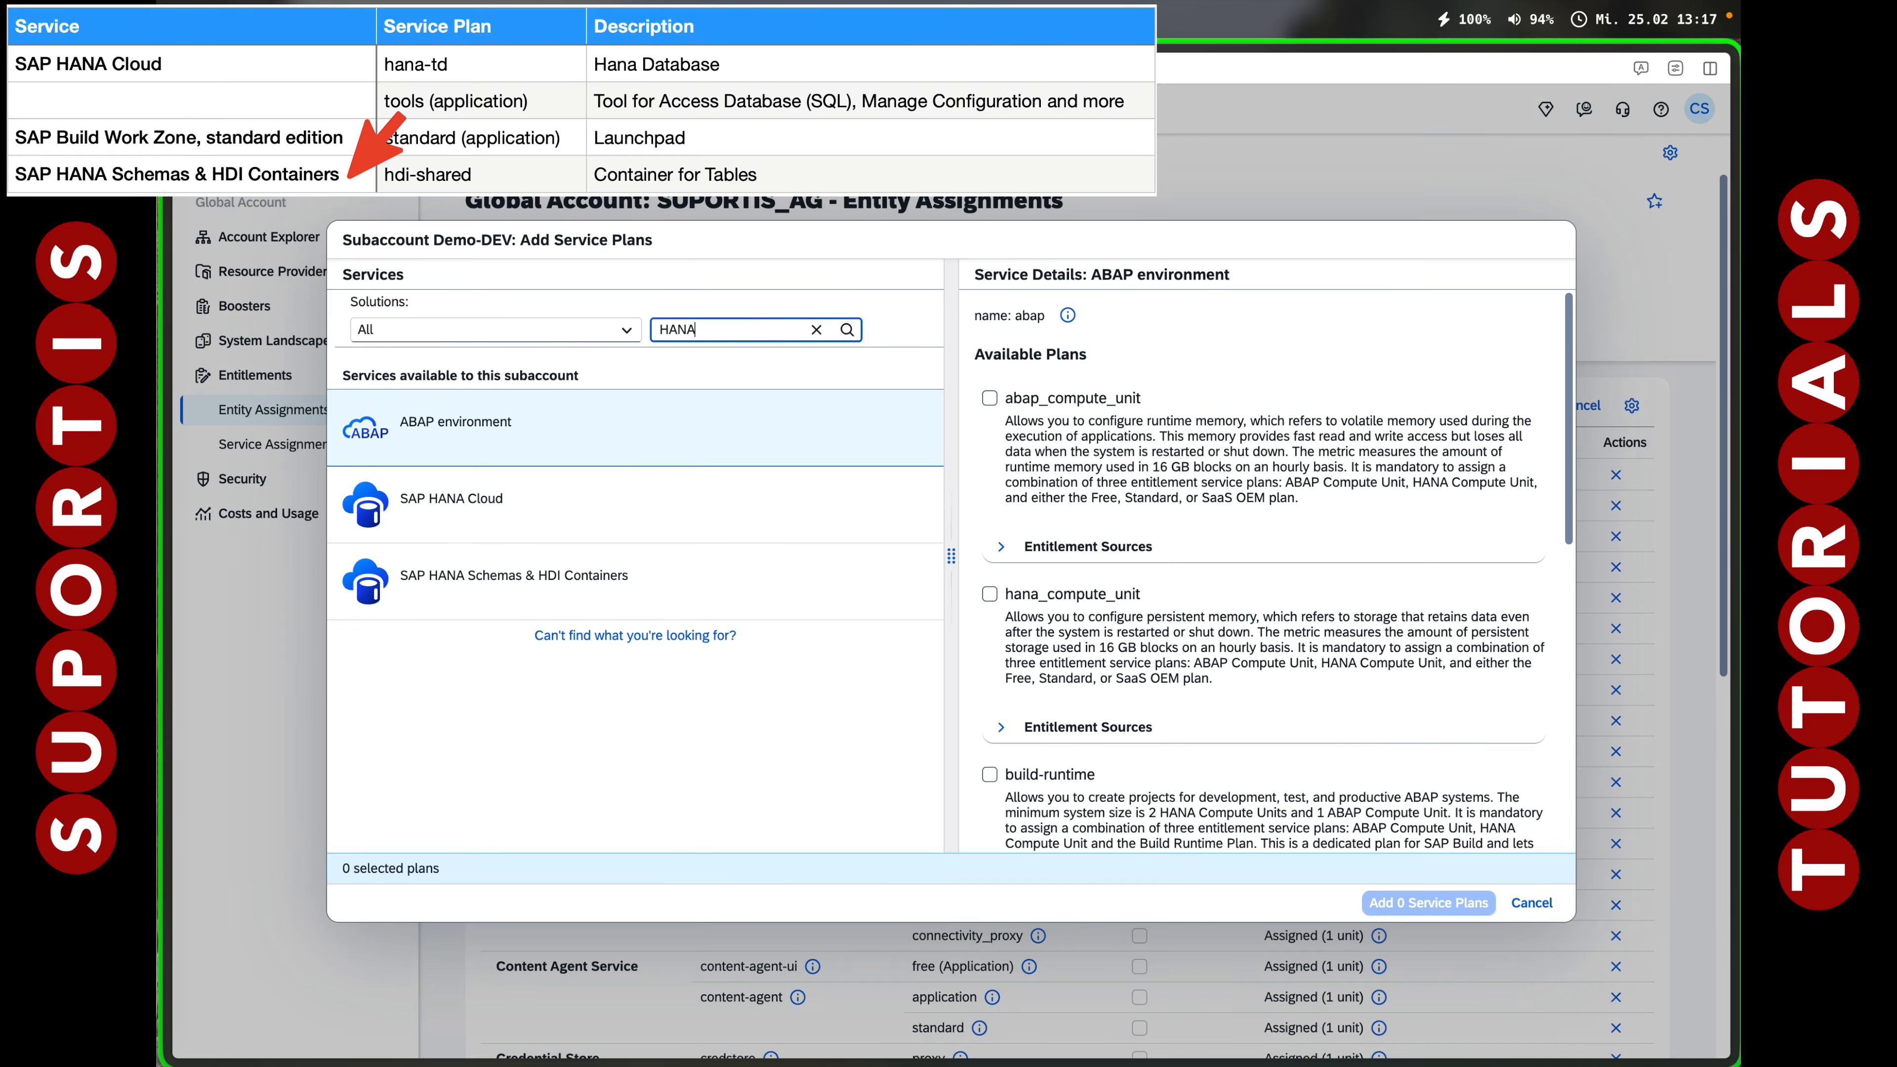
{"action": "left_click", "coordinate": [530, 576]}
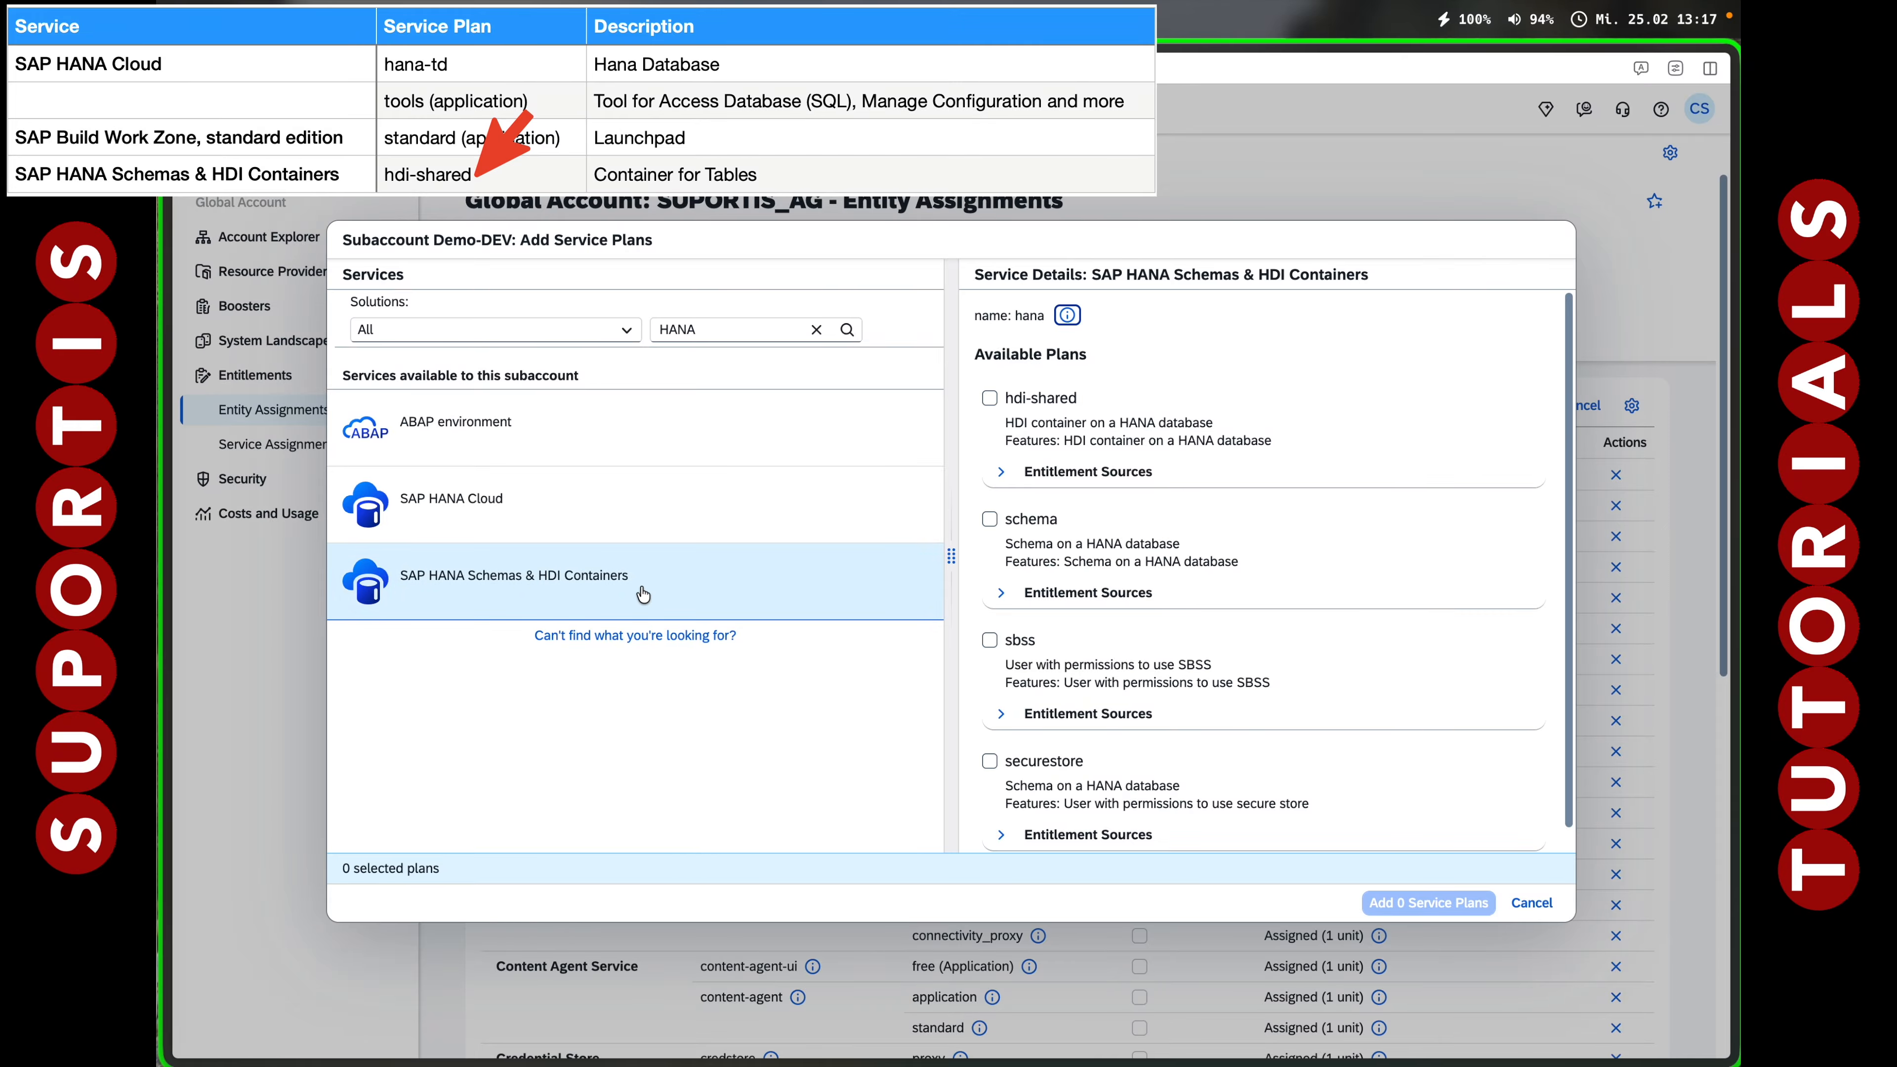
{"action": "left_click", "coordinate": [991, 401]}
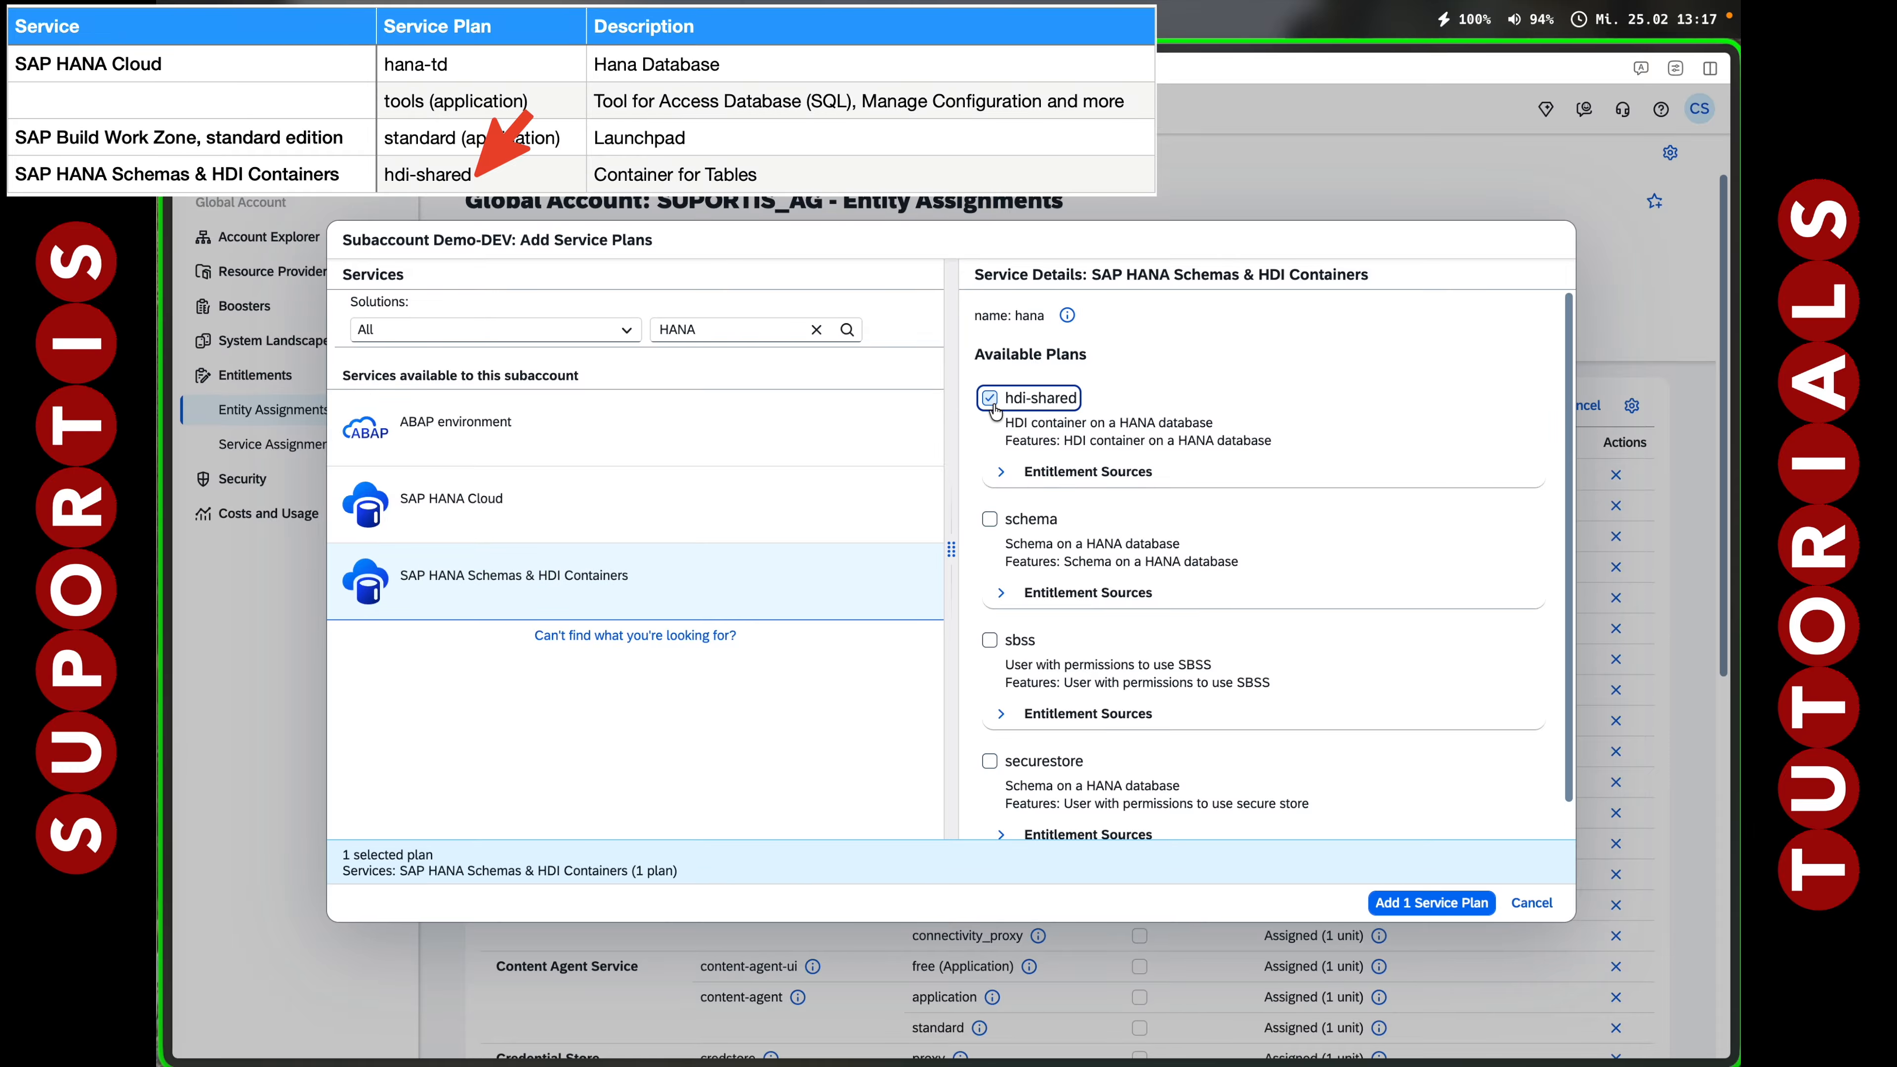
{"action": "left_click", "coordinate": [1440, 904]}
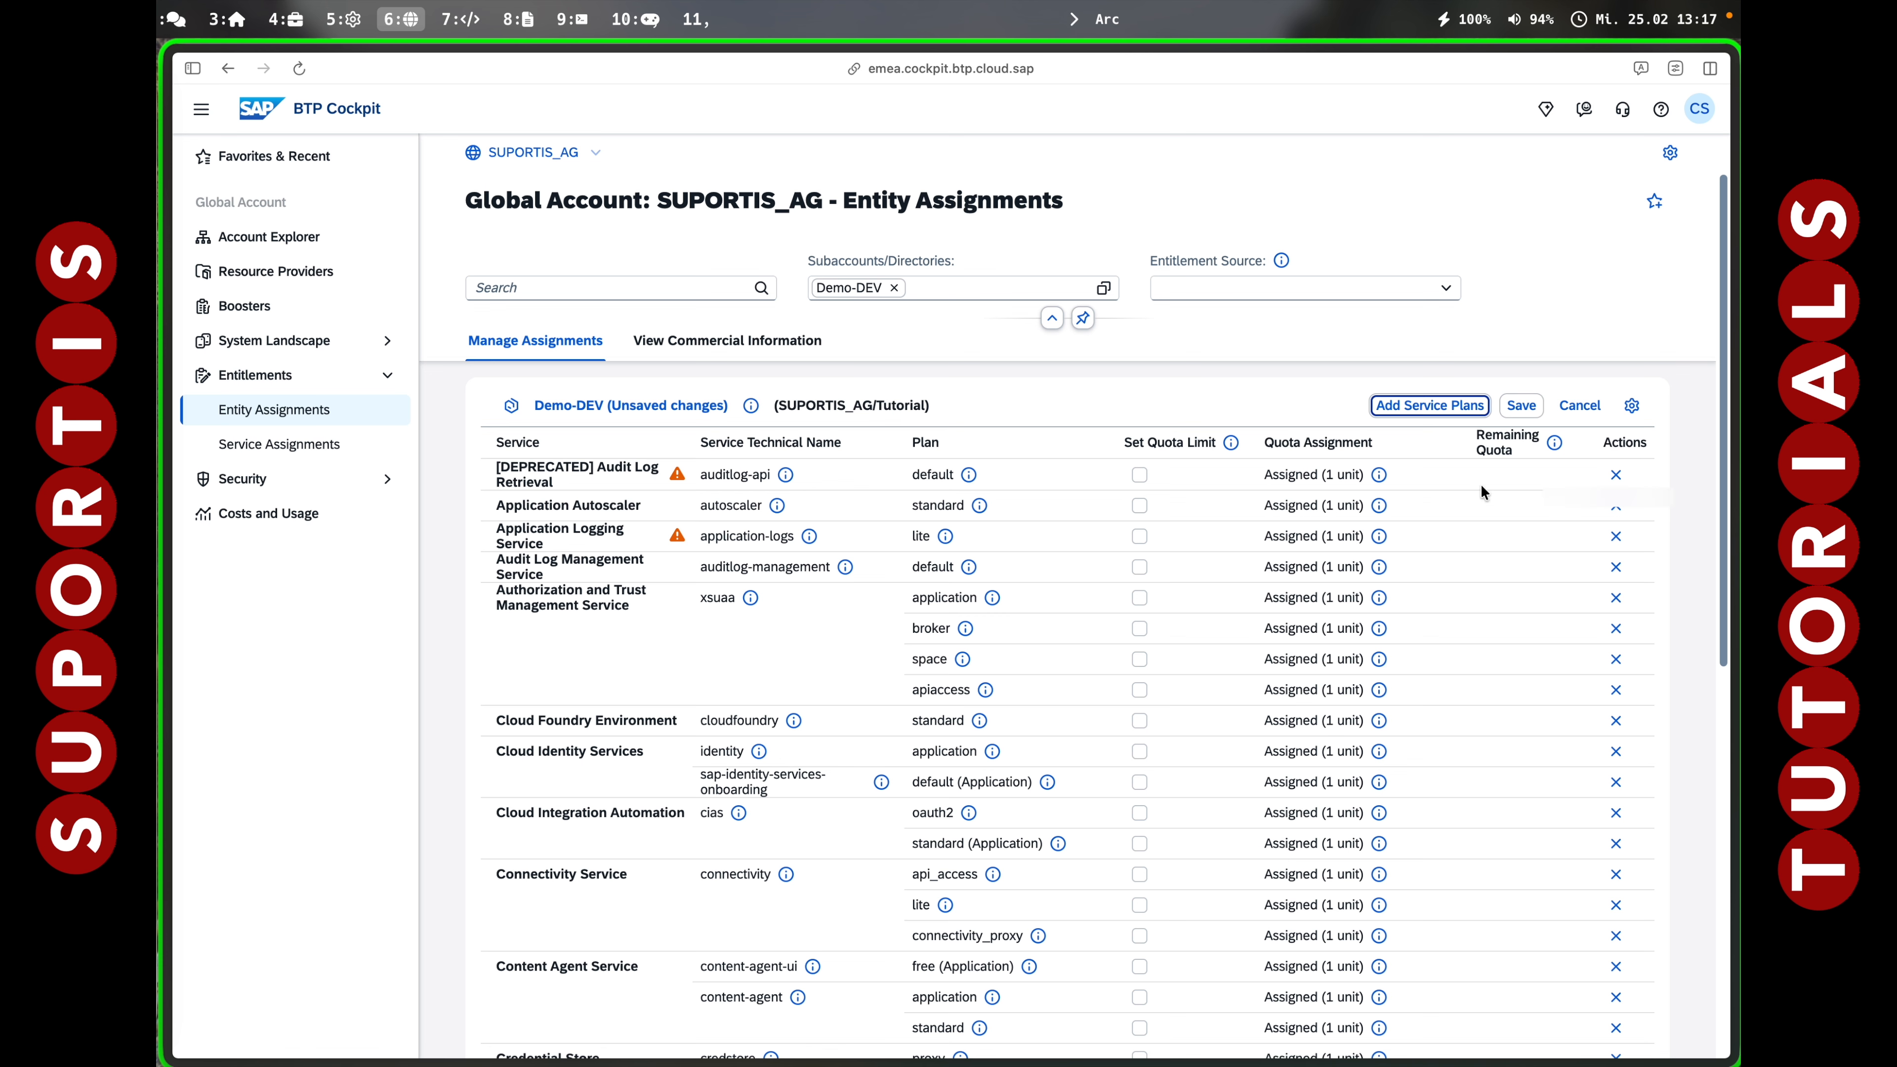
{"action": "left_click", "coordinate": [1521, 405]}
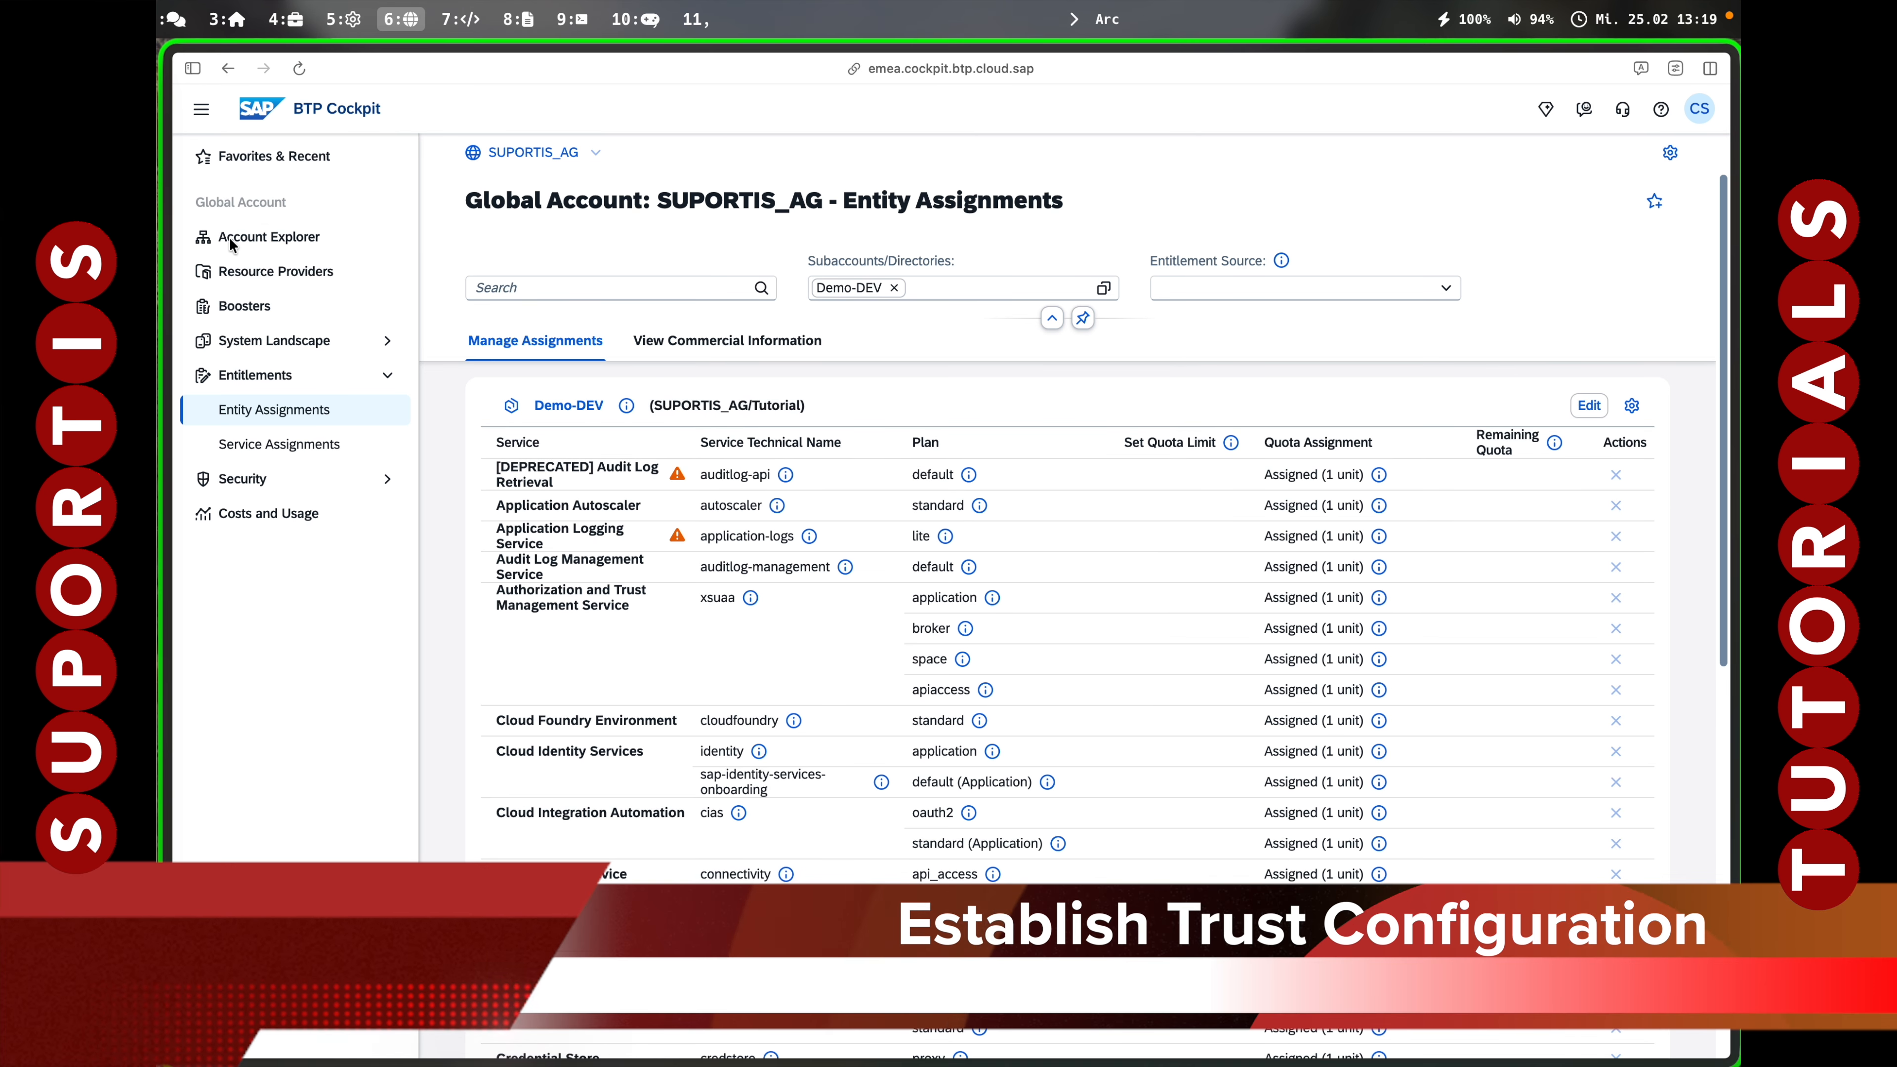
Open Demo-DEV's Security > Trust Configuration and start Establish Trust.
{"action": "left_click", "coordinate": [232, 239]}
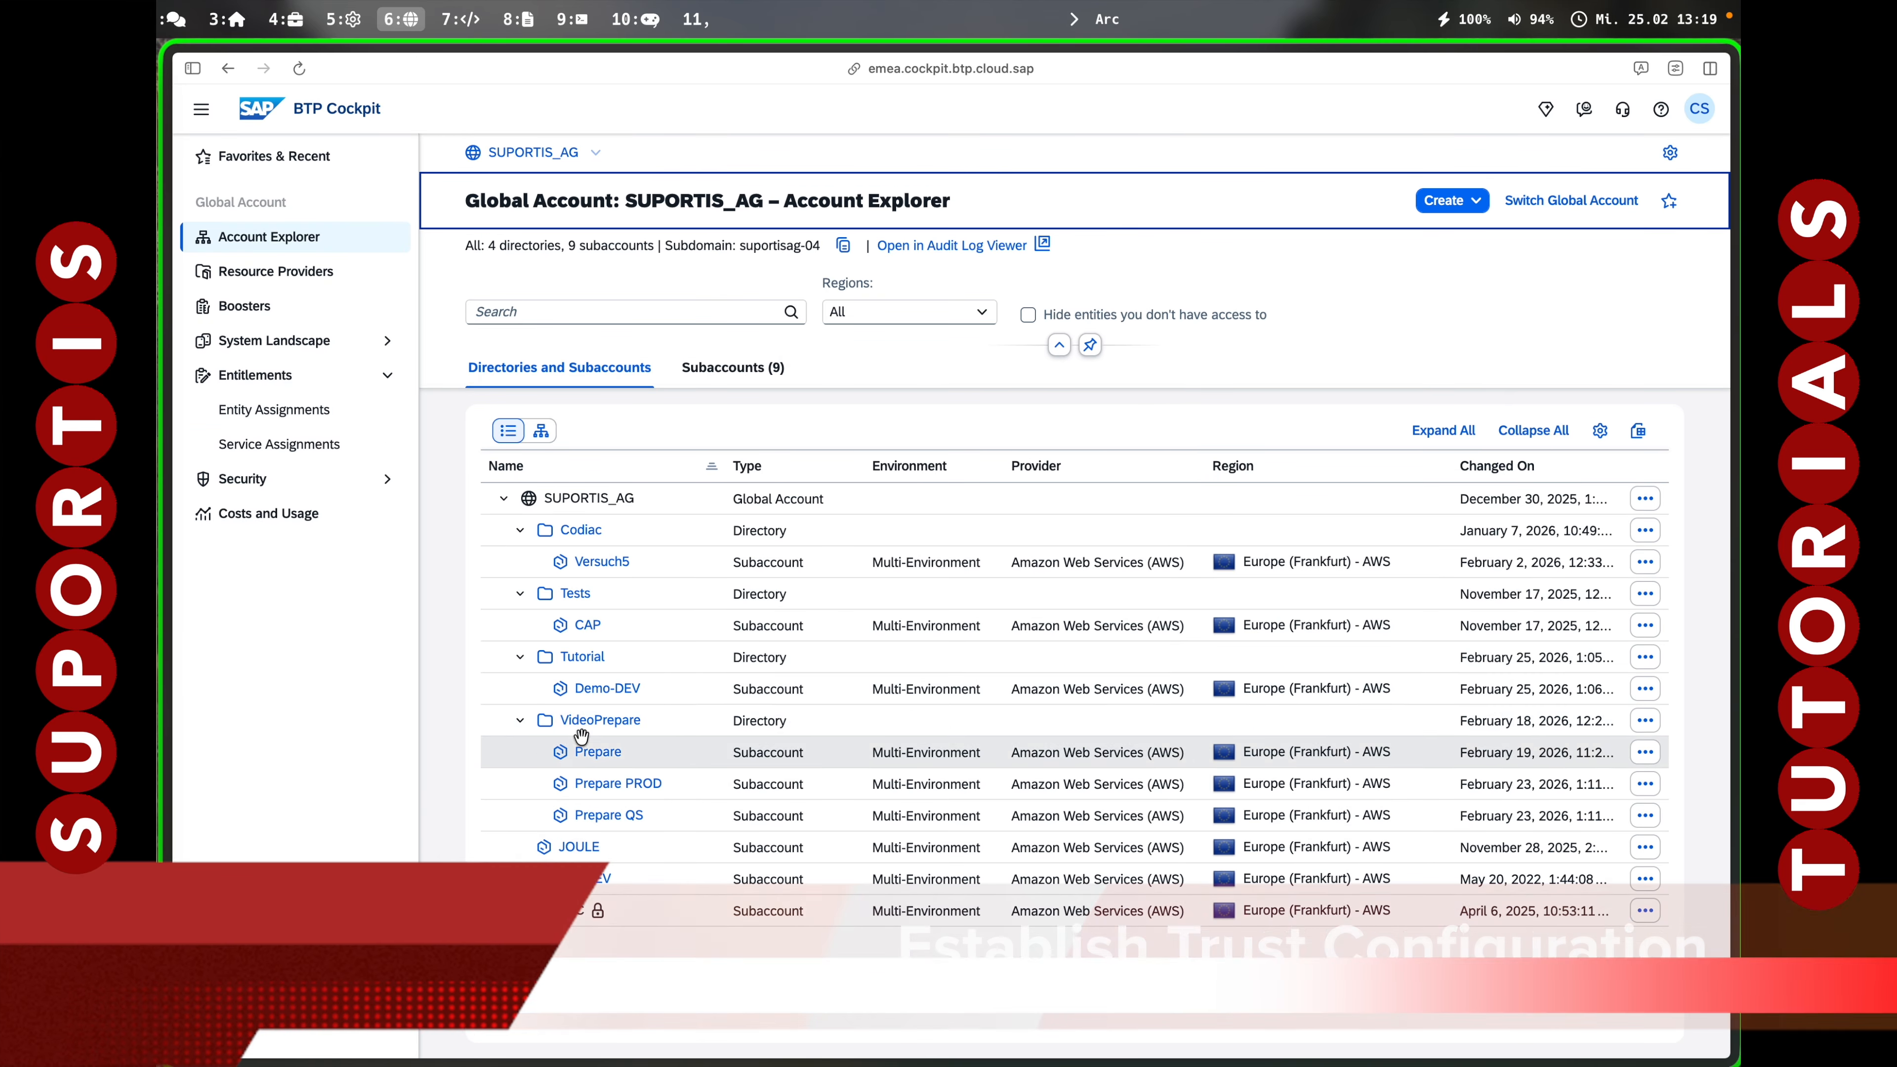
{"action": "left_click", "coordinate": [597, 689]}
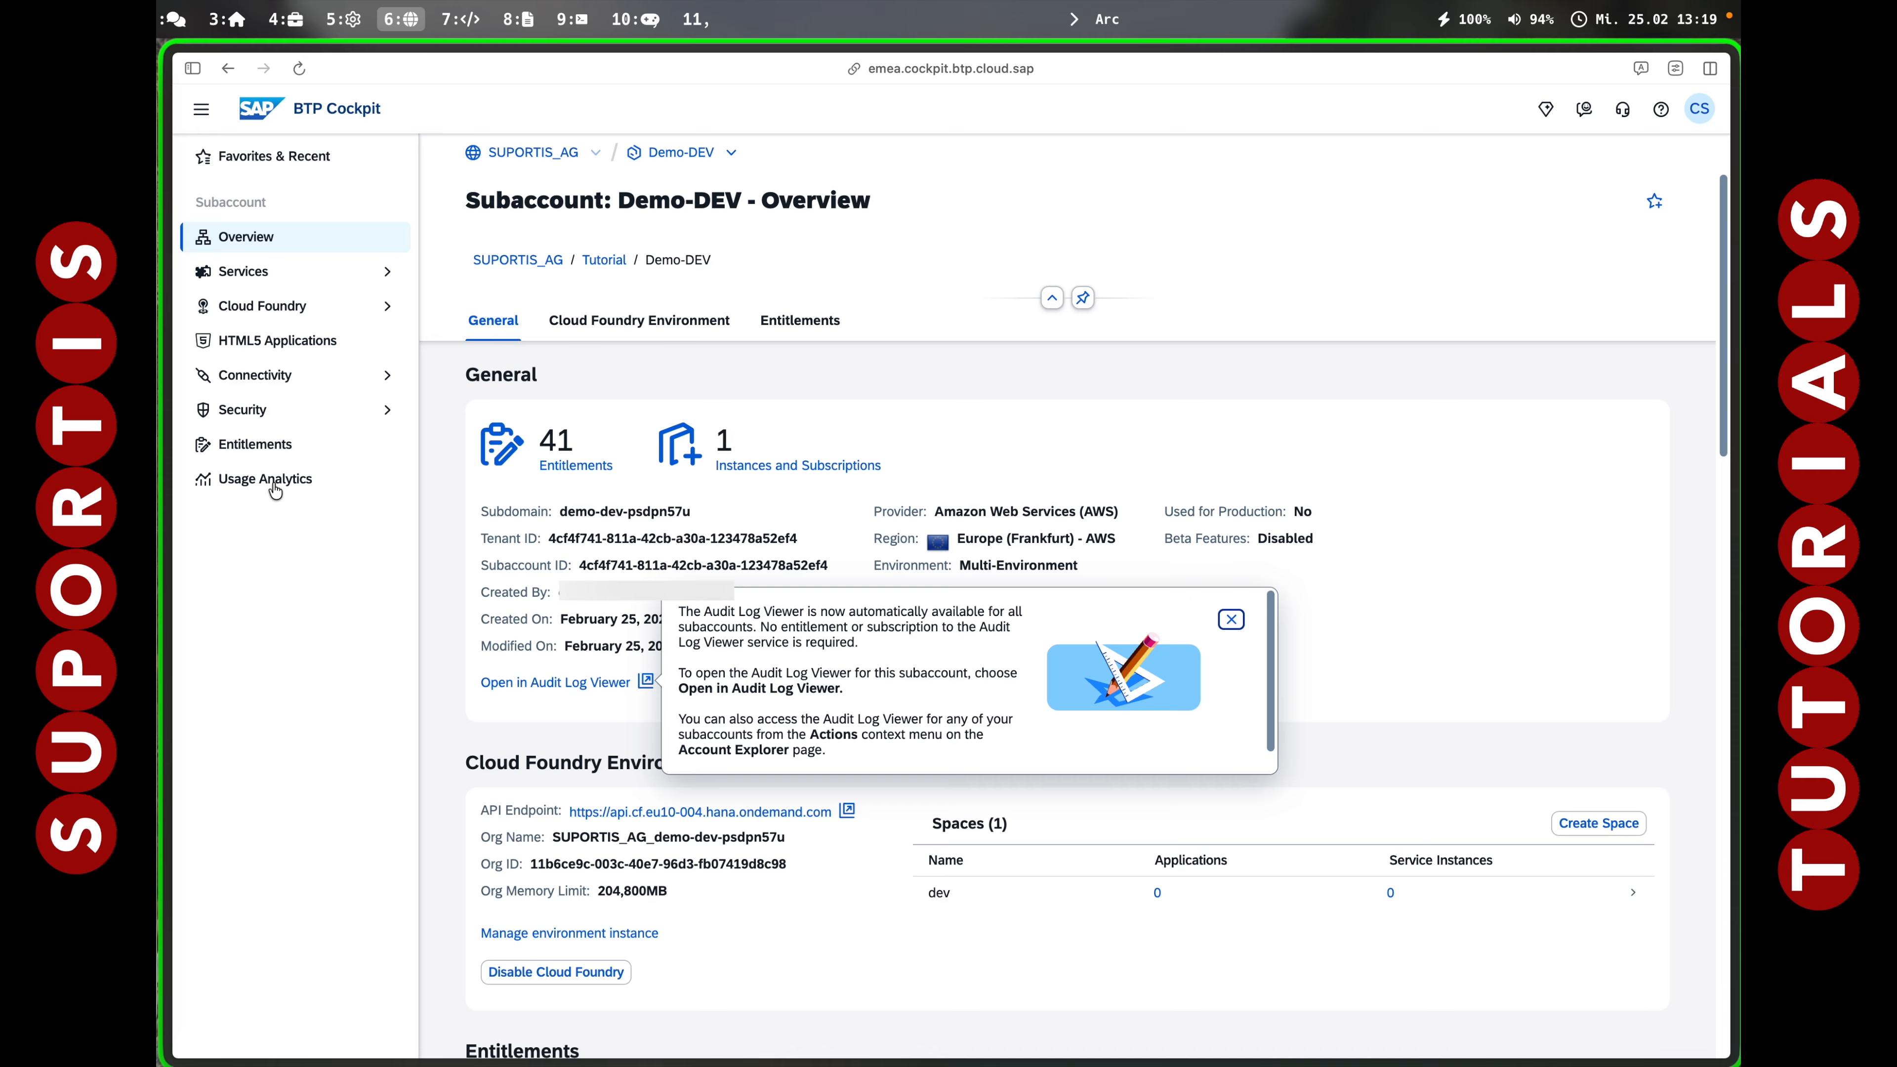
{"action": "left_click", "coordinate": [259, 416]}
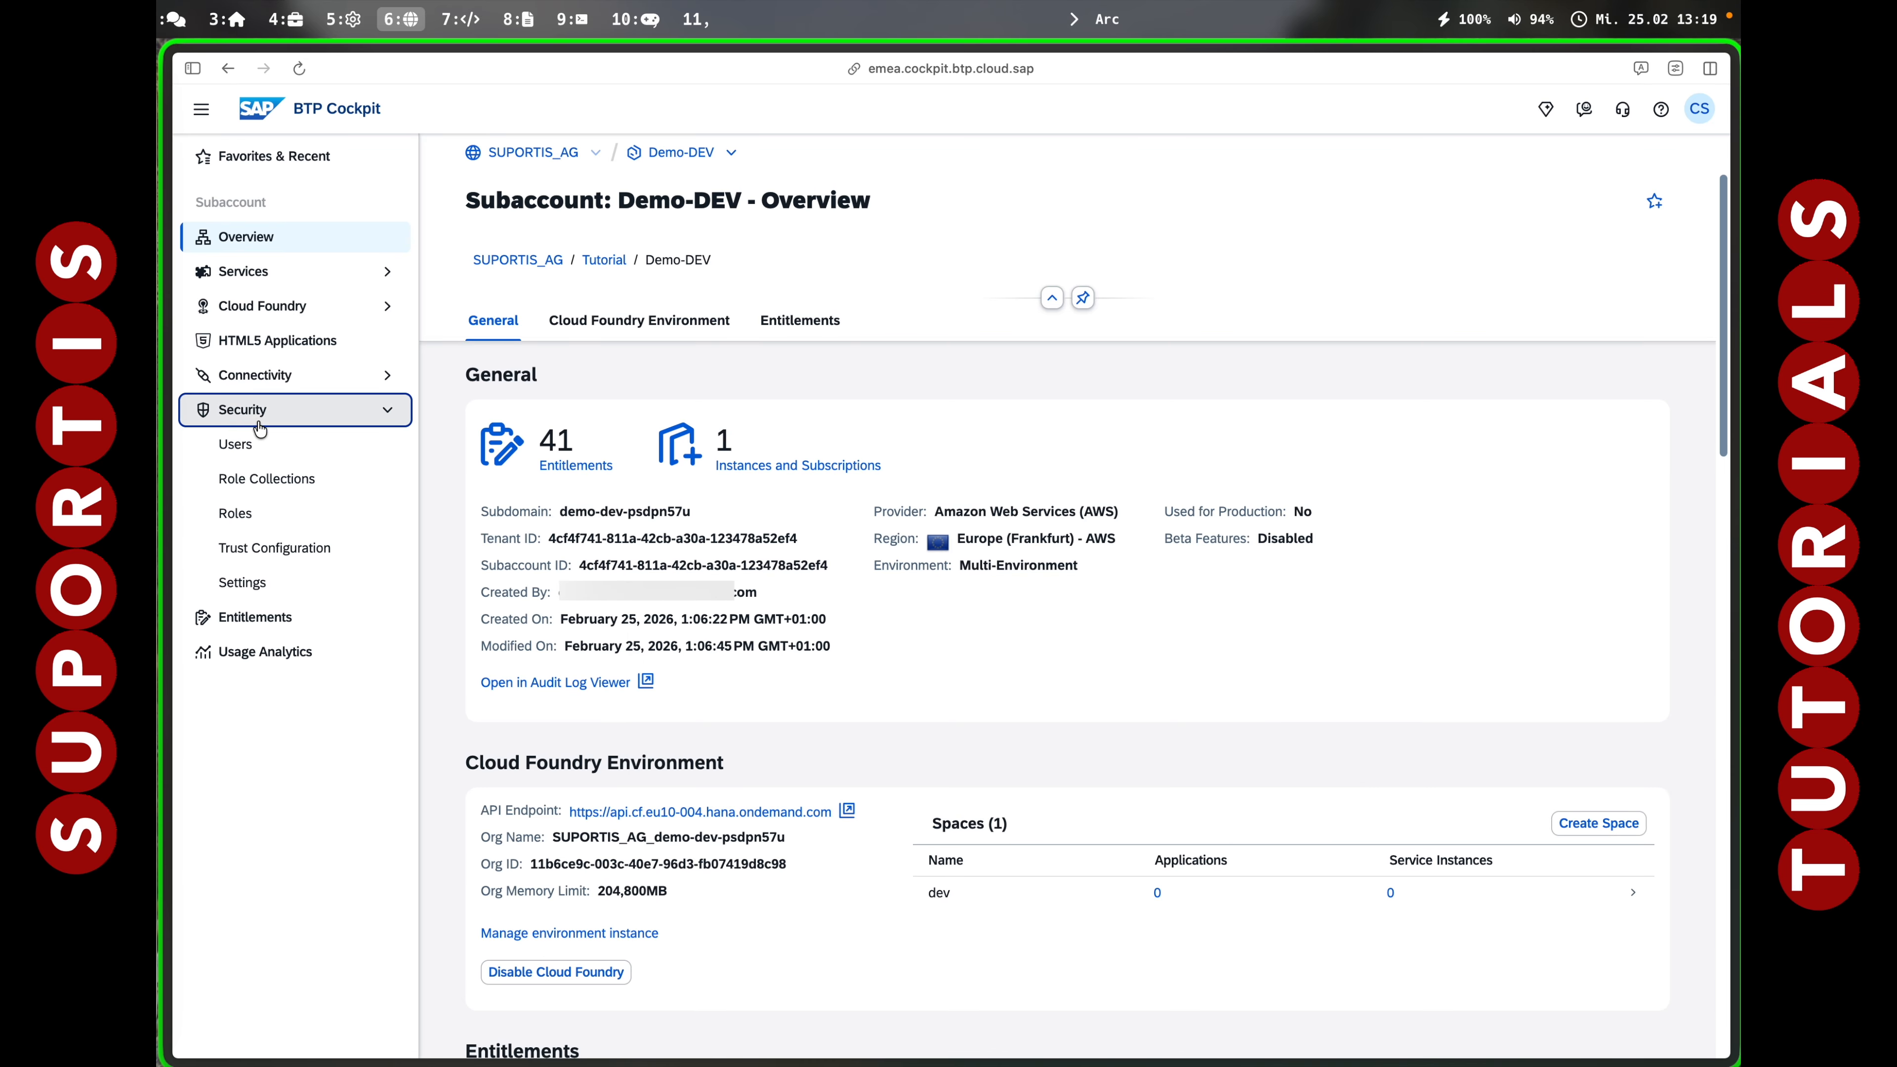
{"action": "left_click", "coordinate": [275, 551]}
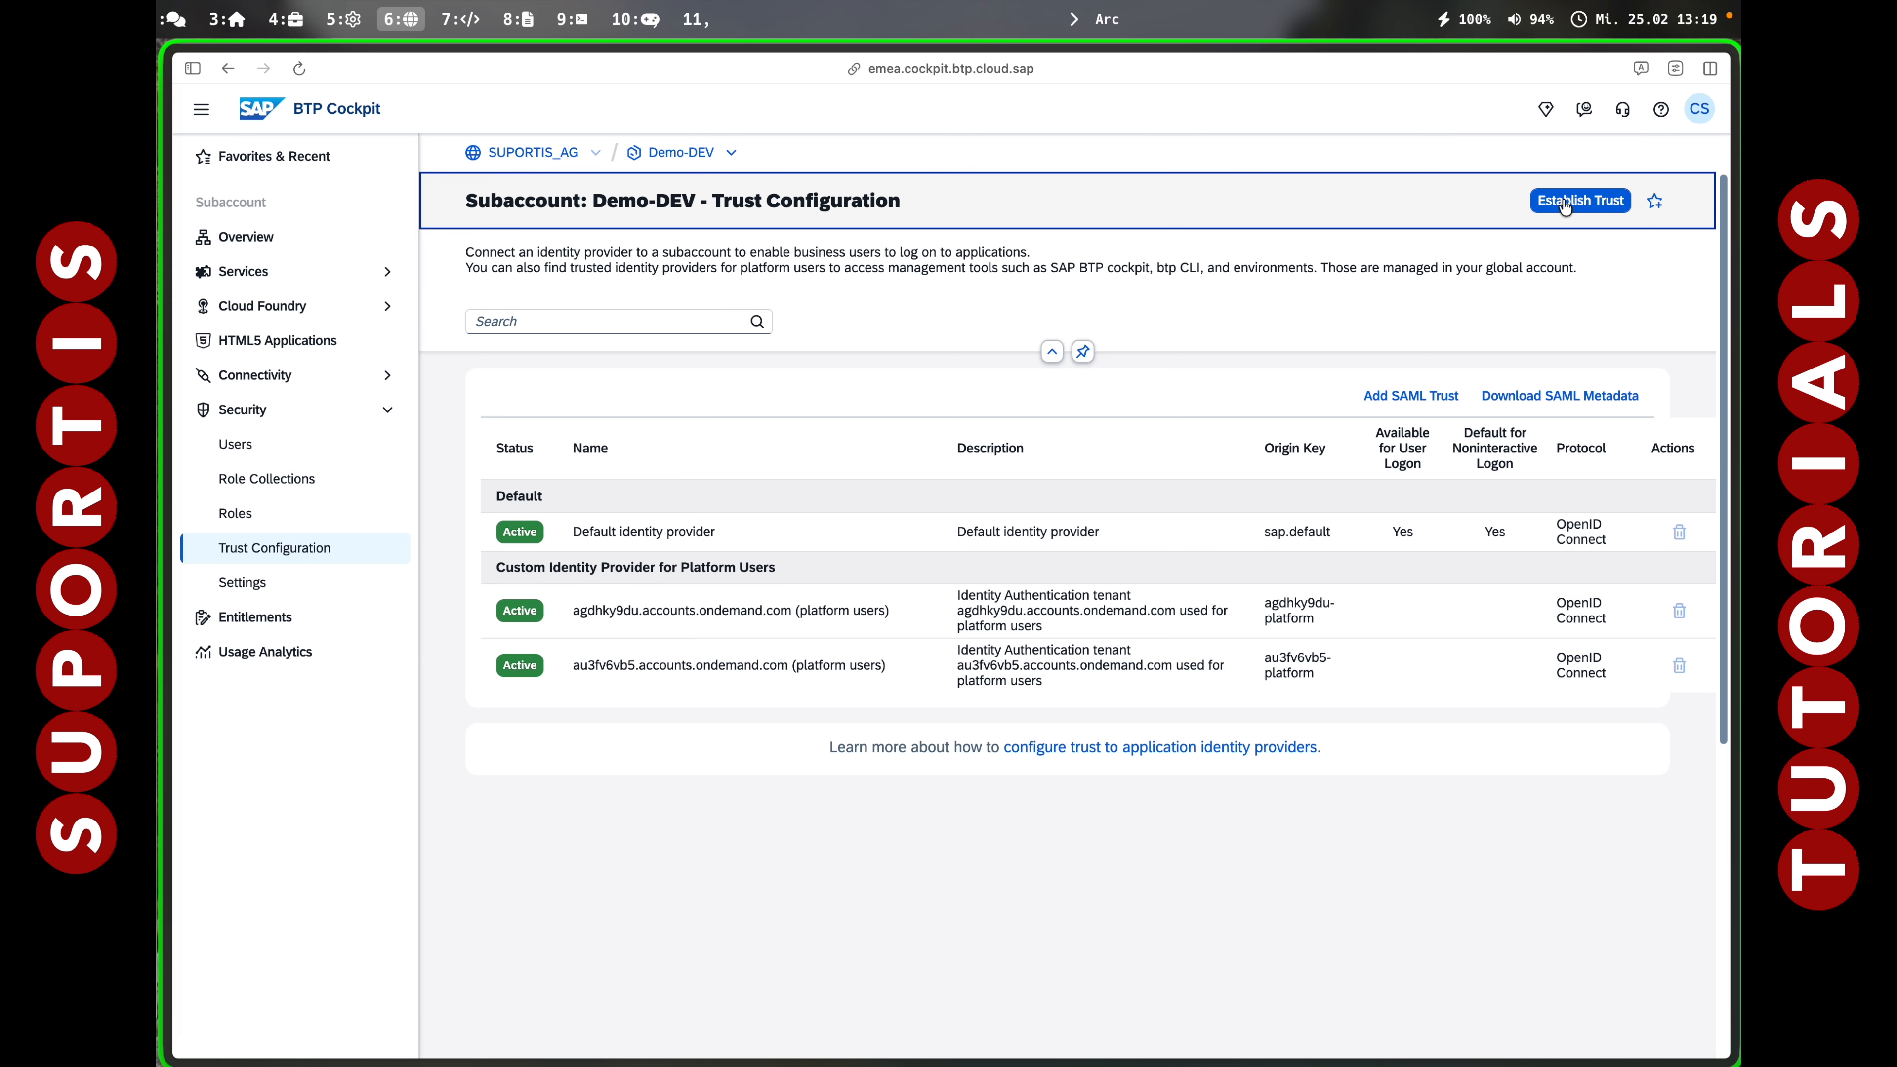
{"action": "left_click", "coordinate": [1574, 206]}
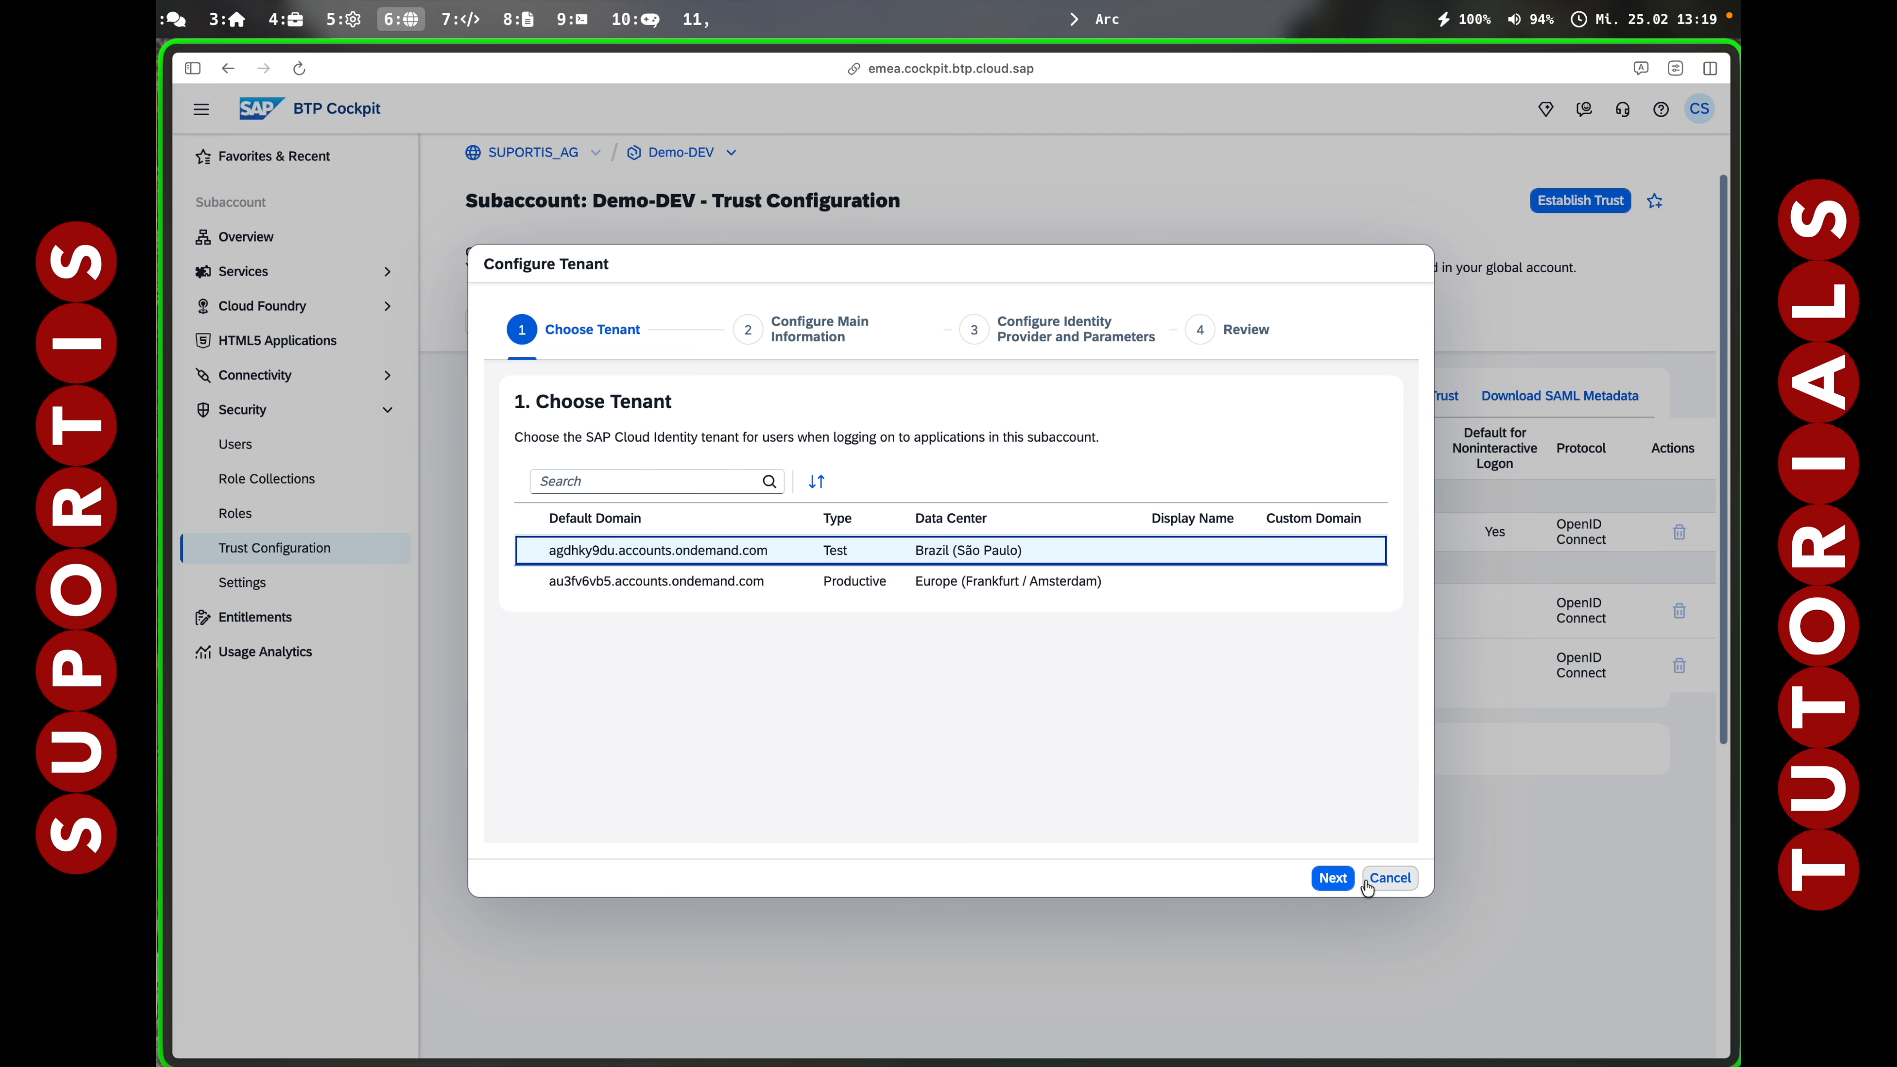
Proceed with the Test identity tenant to complete the trust setup.
{"action": "left_click", "coordinate": [1341, 879]}
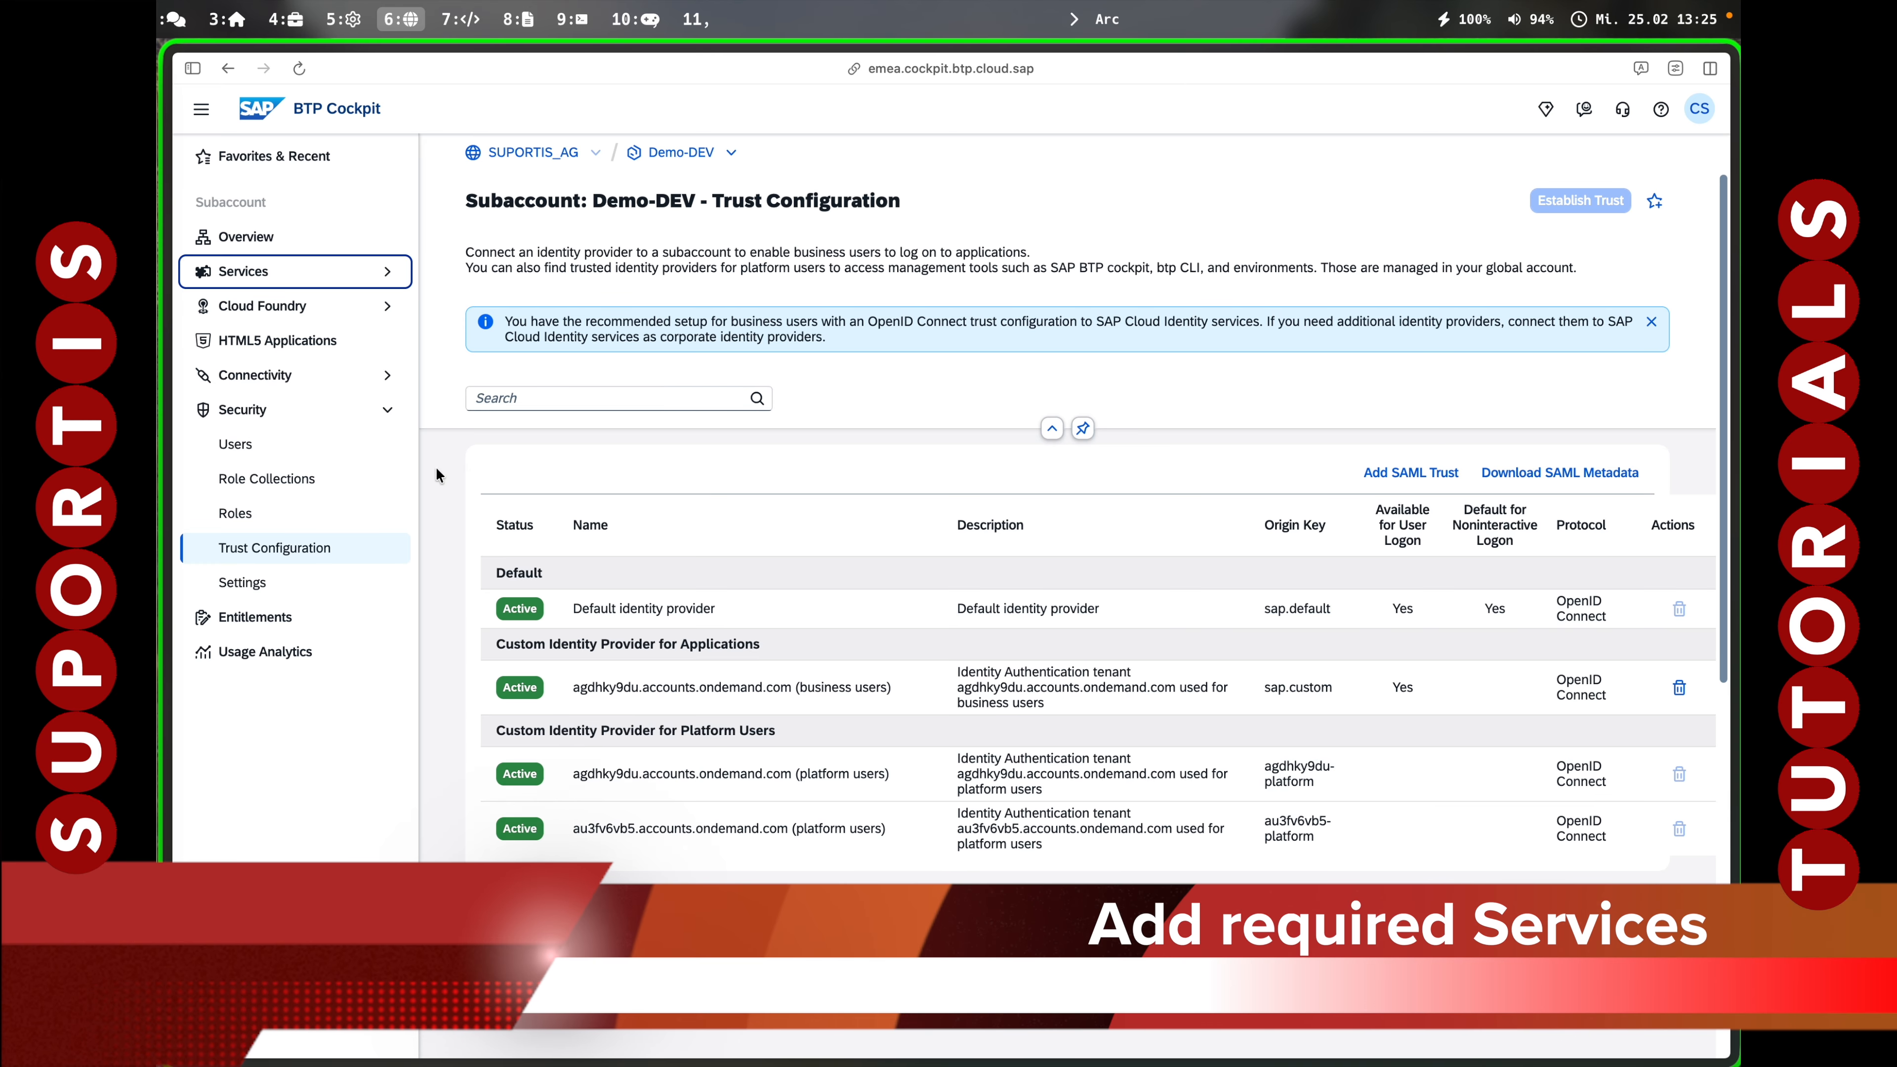
From the Service Marketplace, subscribe to SAP Build Work Zone, standard edition on plan standard.
{"action": "left_click", "coordinate": [314, 271]}
{"action": "left_click", "coordinate": [329, 306]}
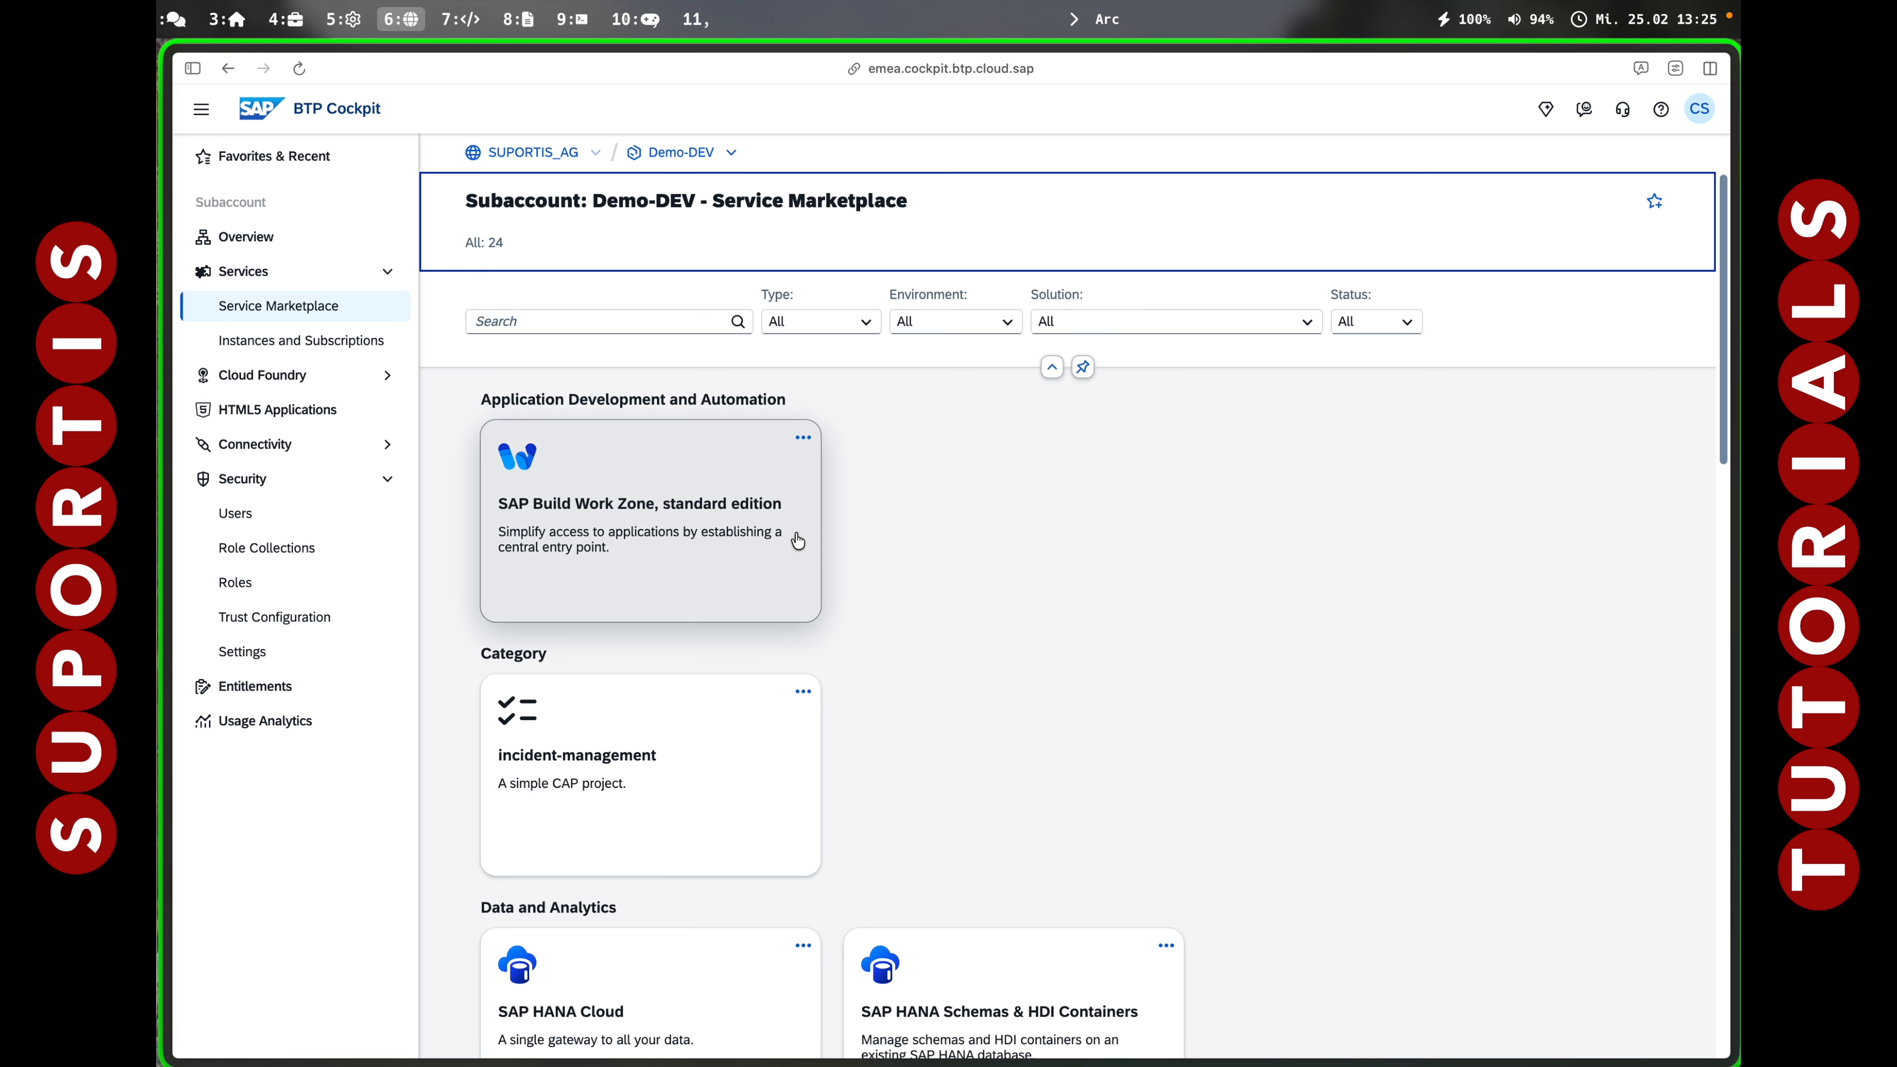
{"action": "left_click", "coordinate": [667, 537]}
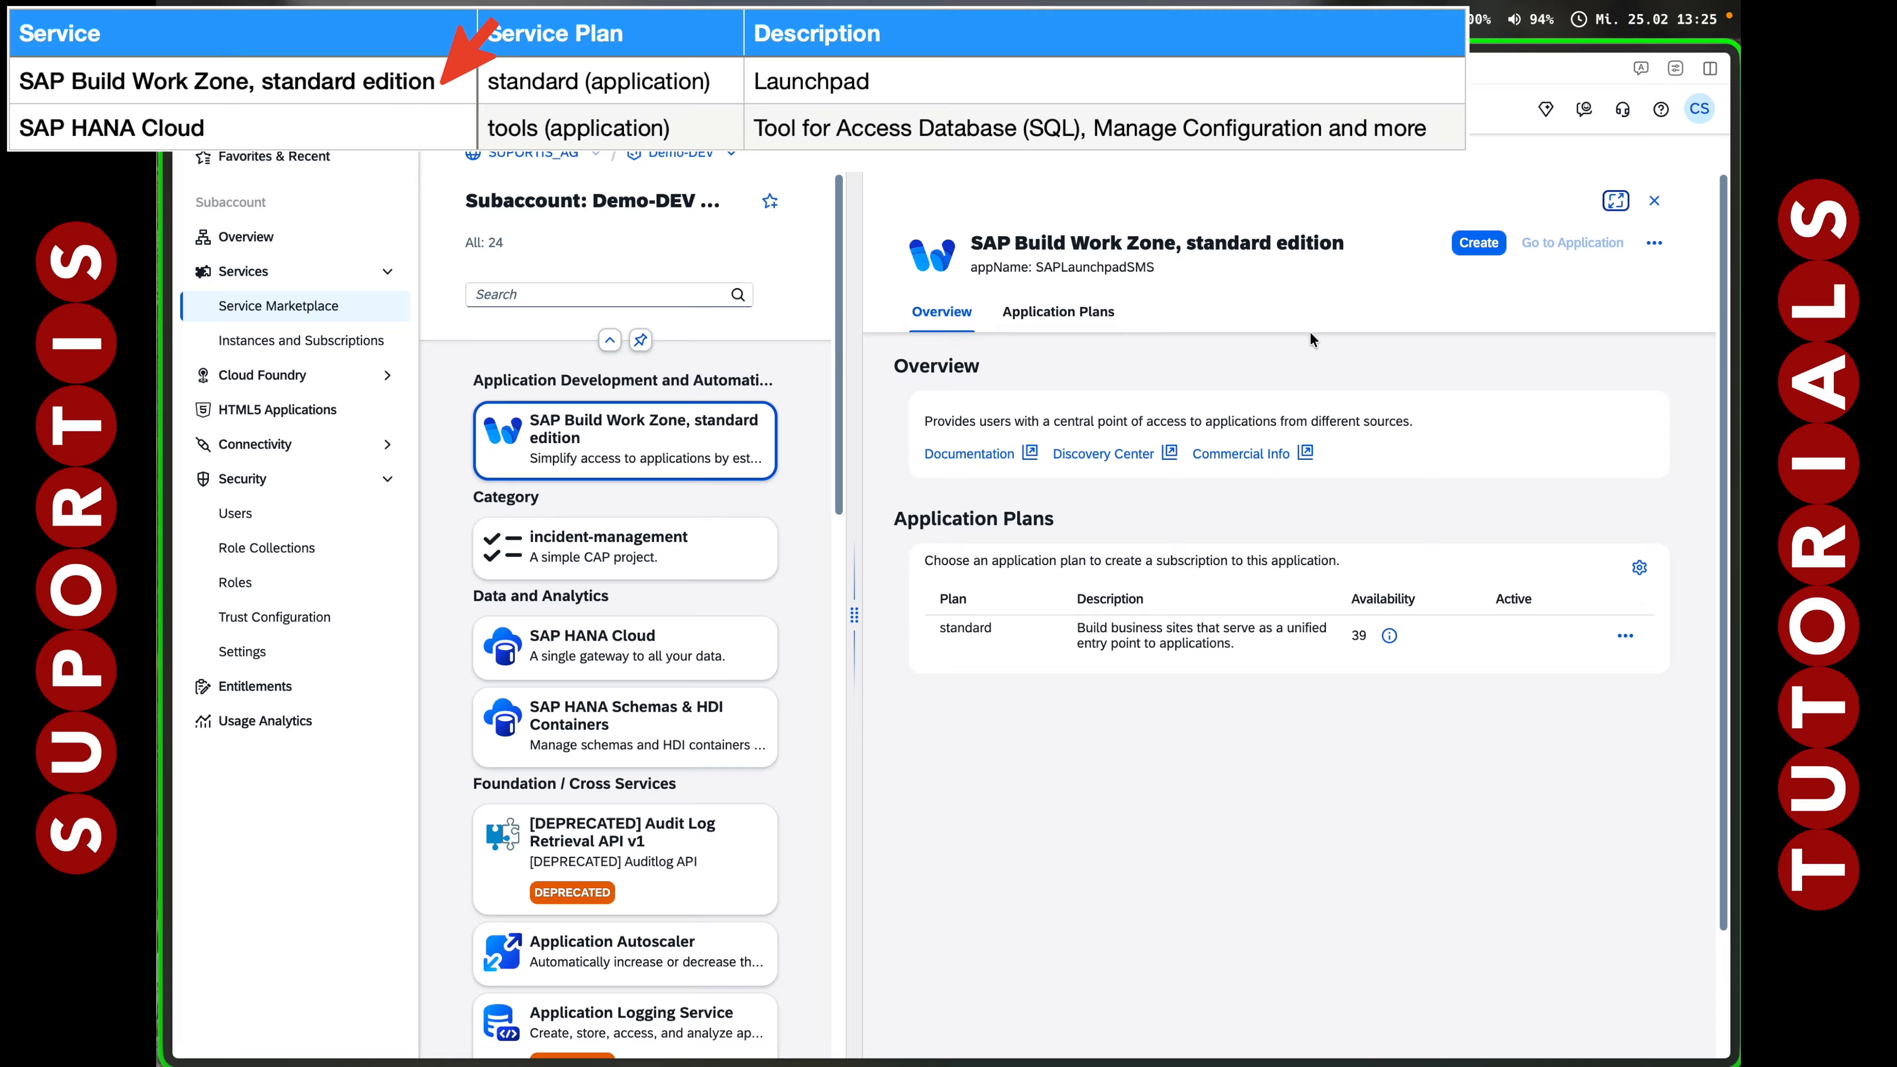
{"action": "left_click", "coordinate": [1479, 243]}
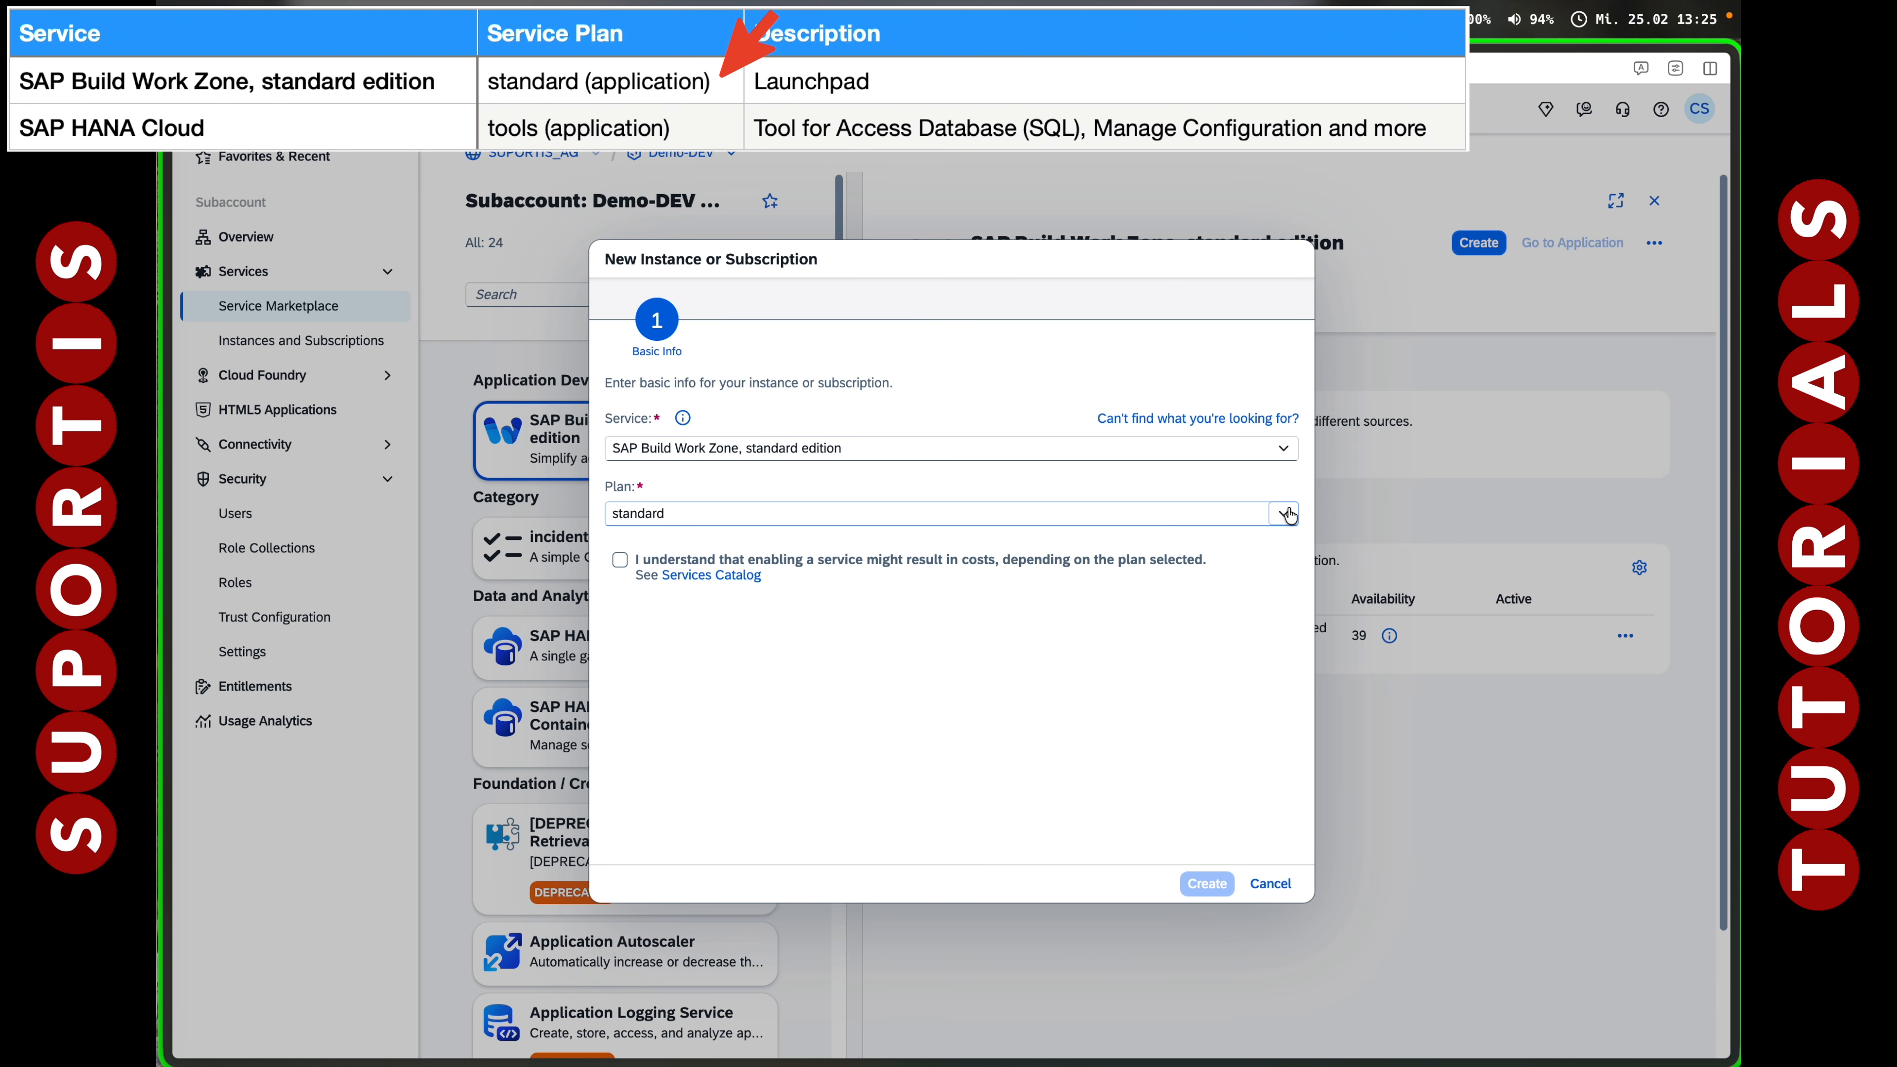
{"action": "left_click", "coordinate": [619, 560]}
{"action": "left_click", "coordinate": [1191, 885]}
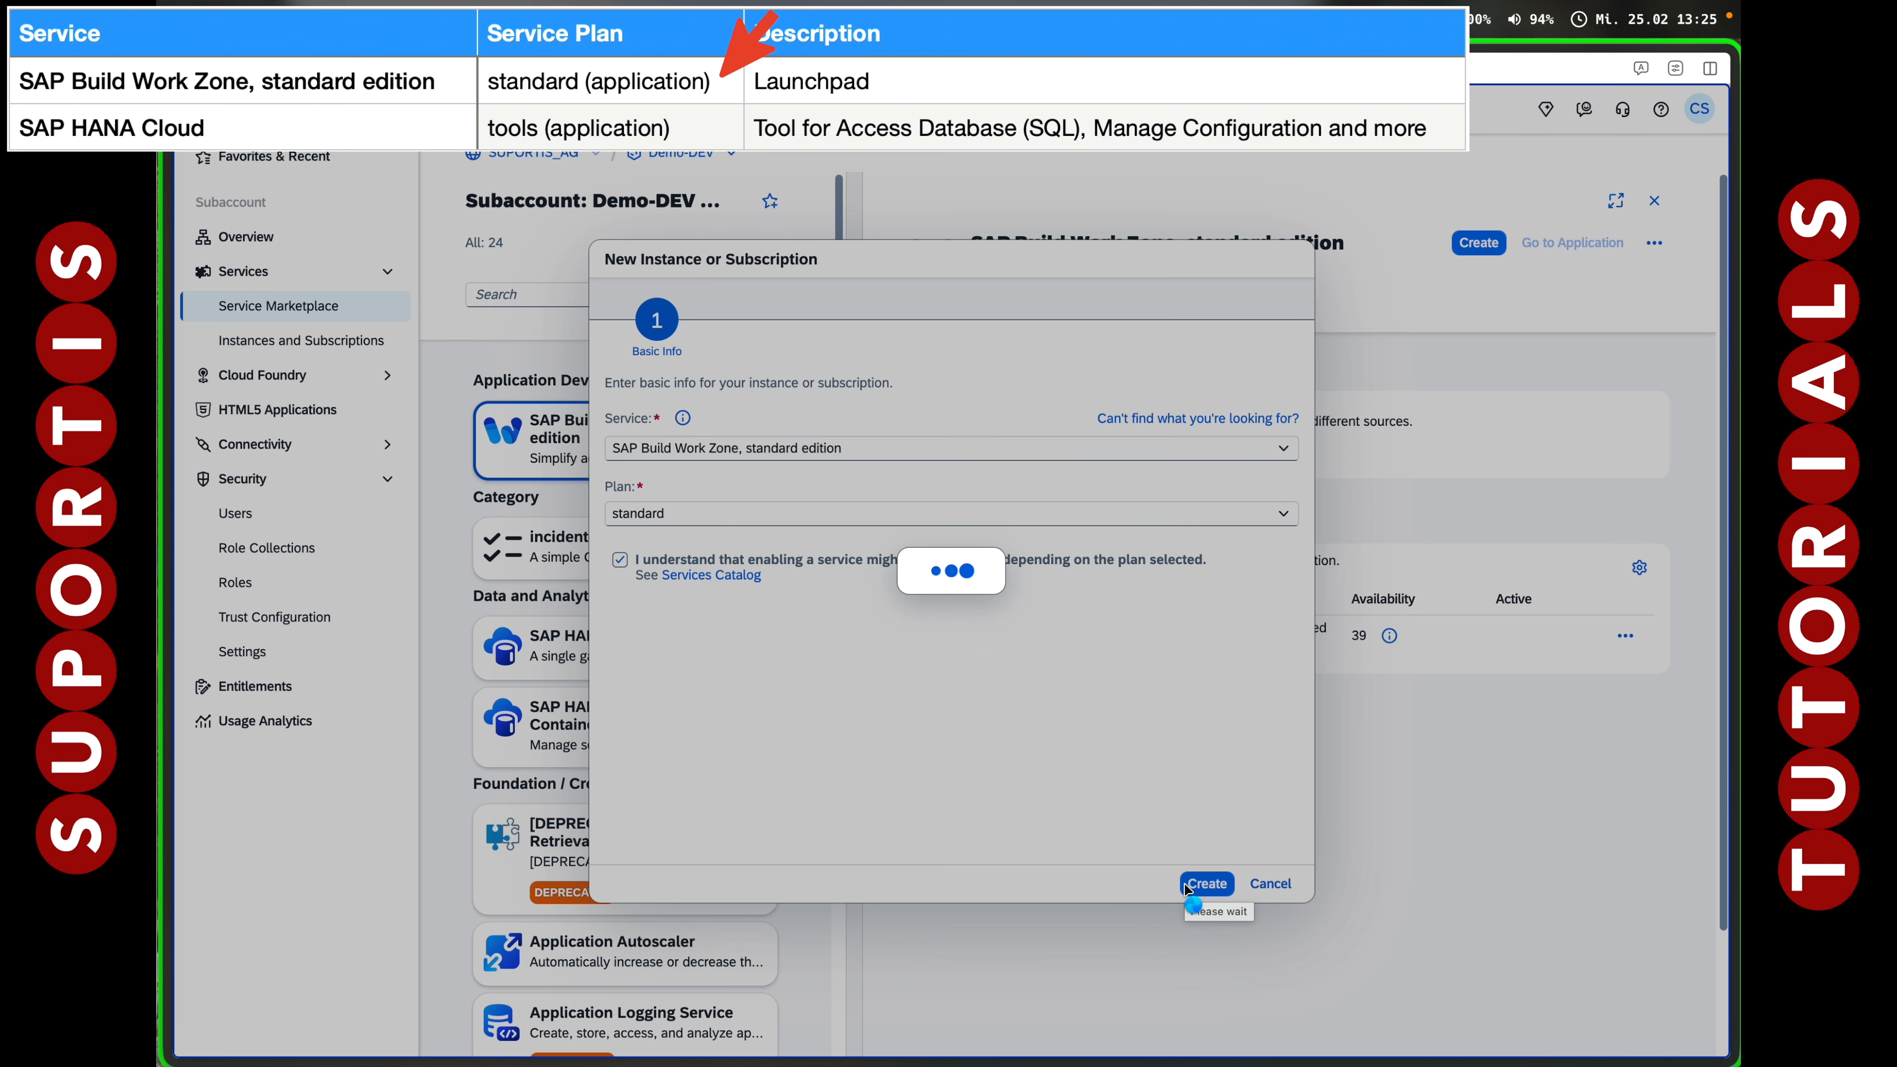
{"action": "left_click", "coordinate": [1151, 629]}
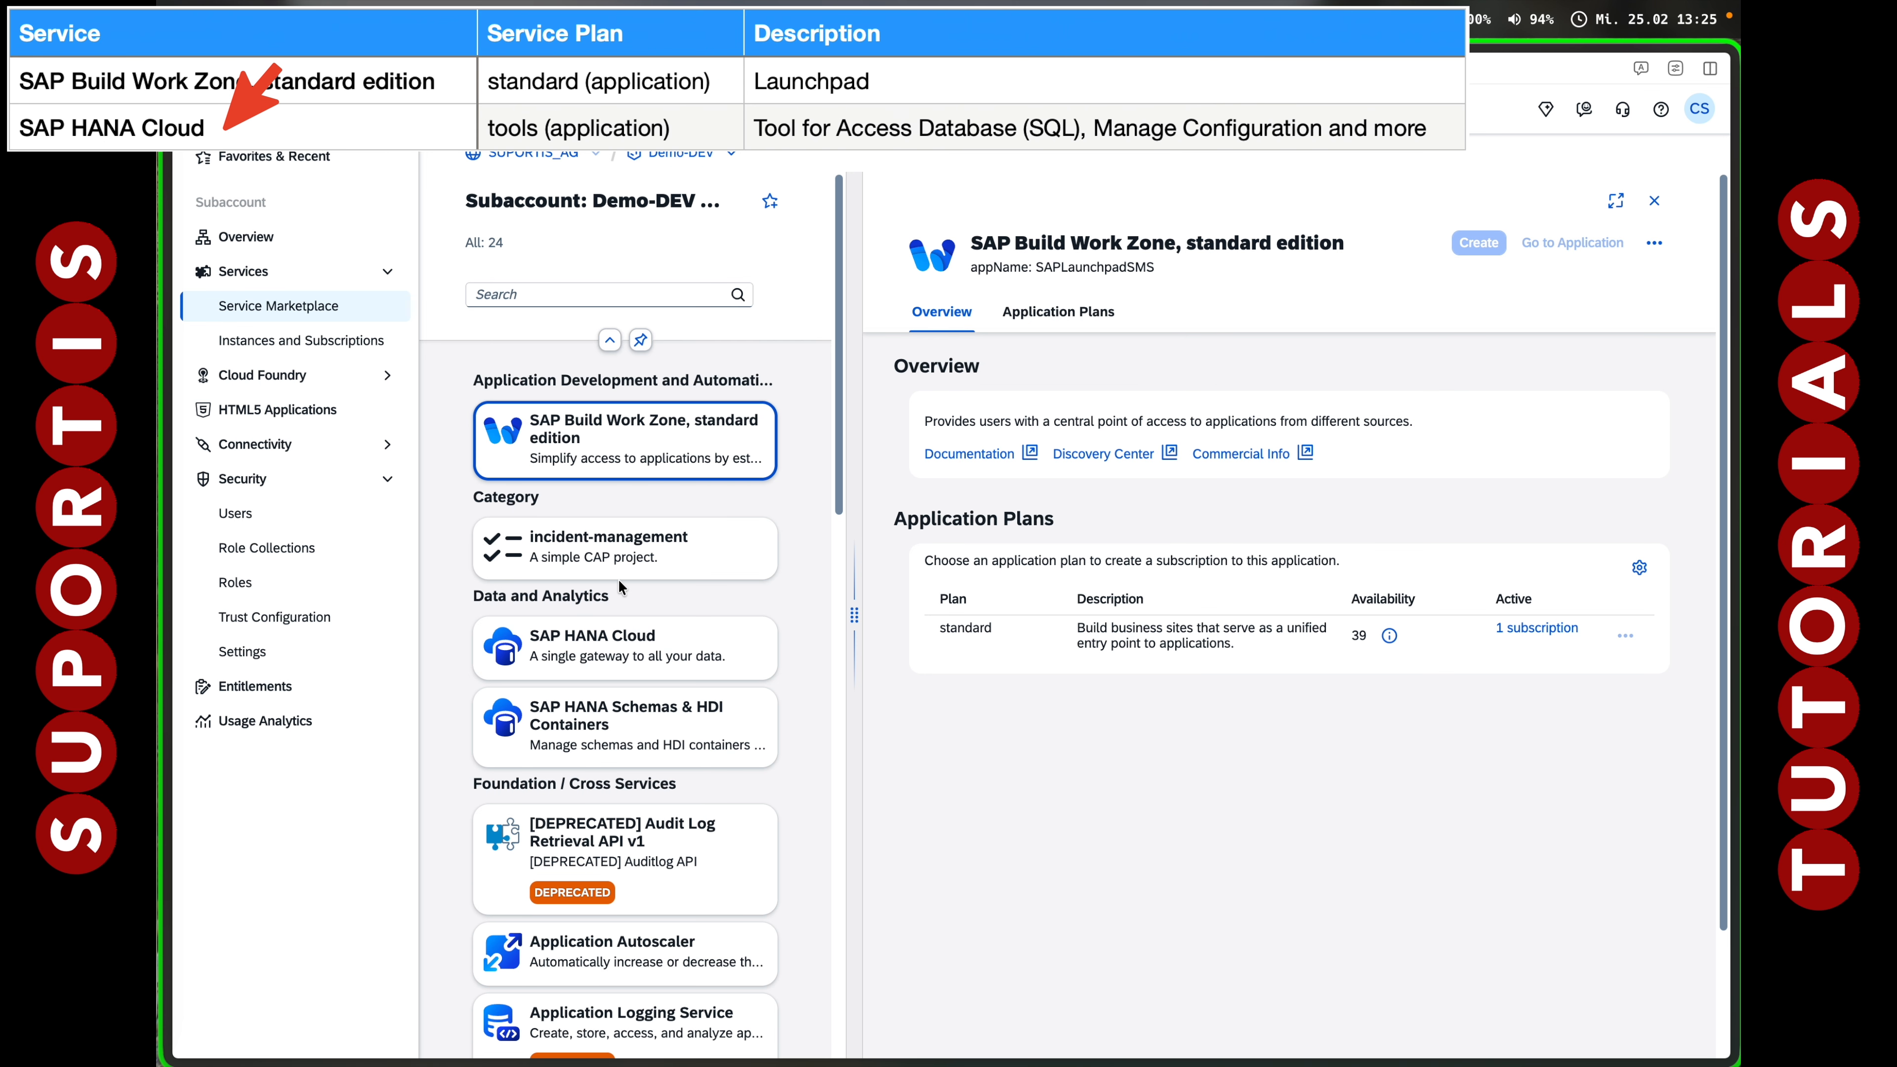
Subscribe to SAP HANA Cloud on the tools plan, then view Demo-DEV's subscriptions.
{"action": "left_click", "coordinate": [613, 658]}
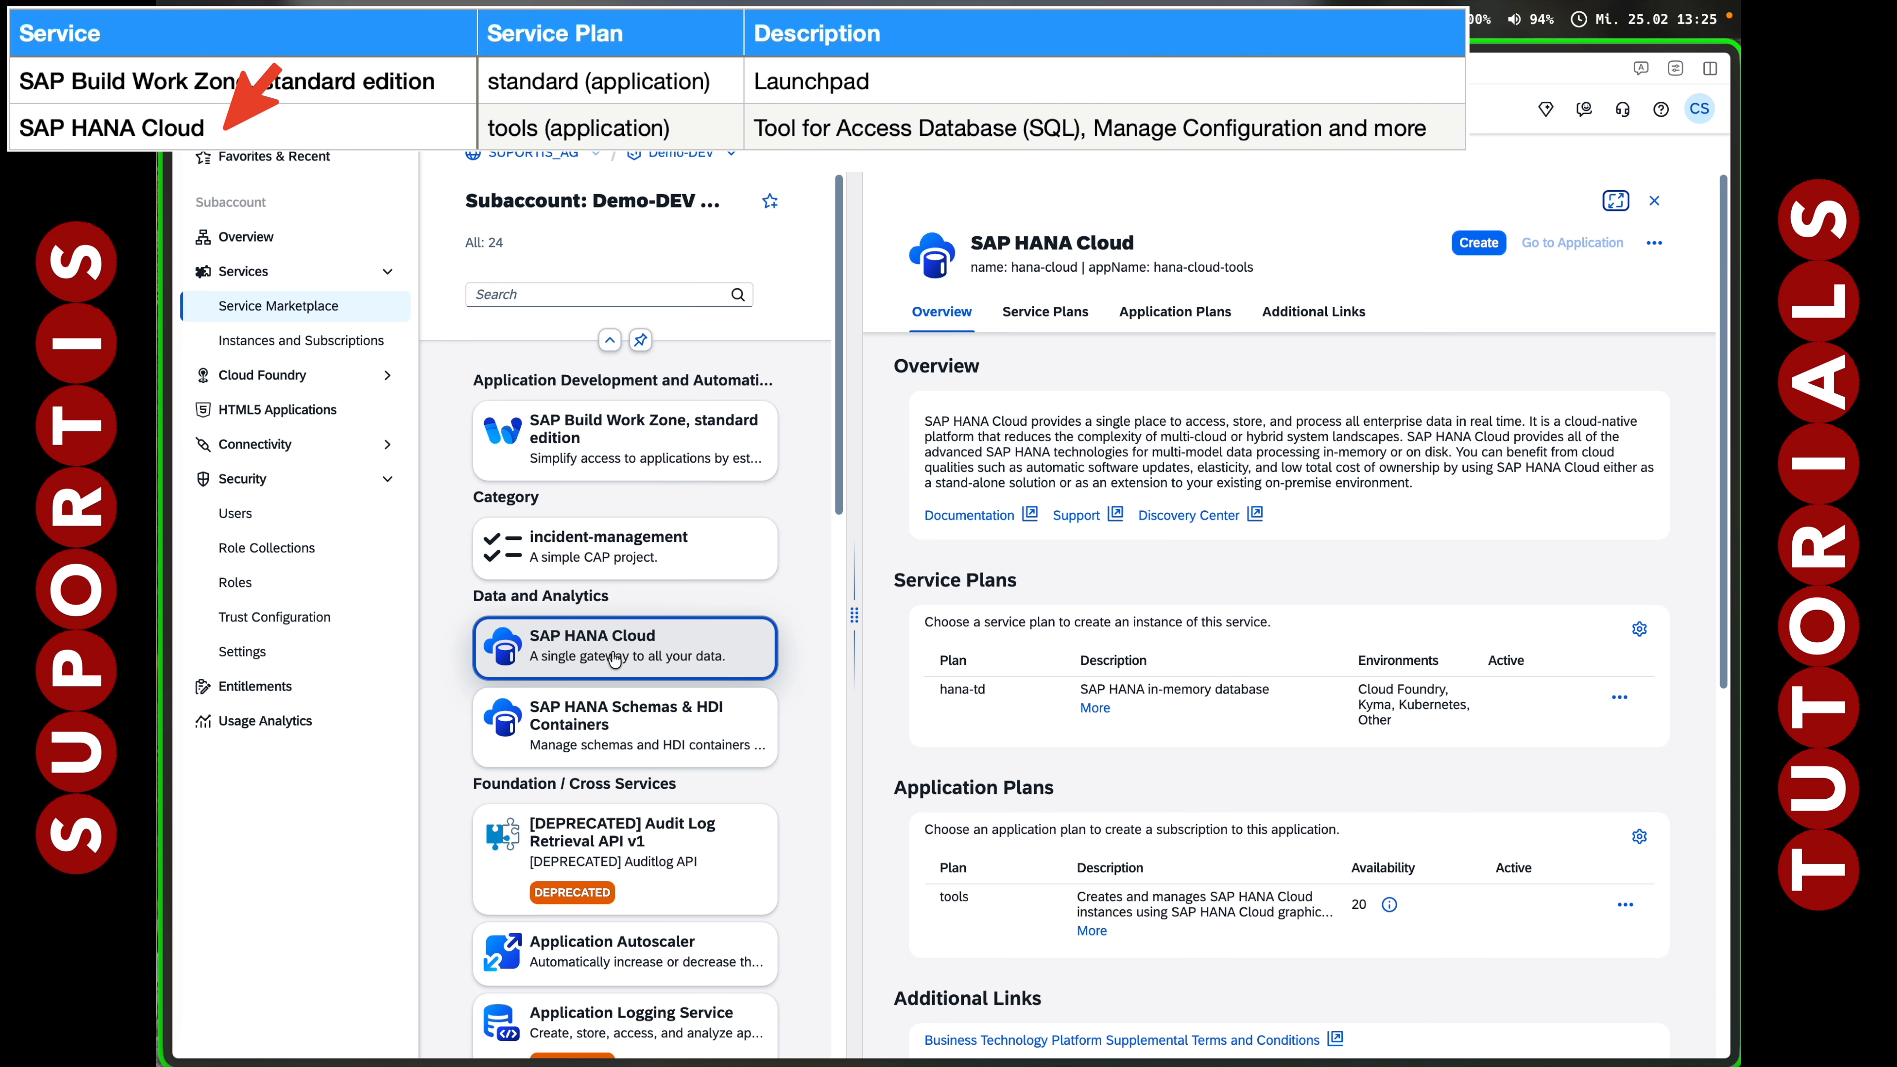
{"action": "left_click", "coordinate": [1479, 243]}
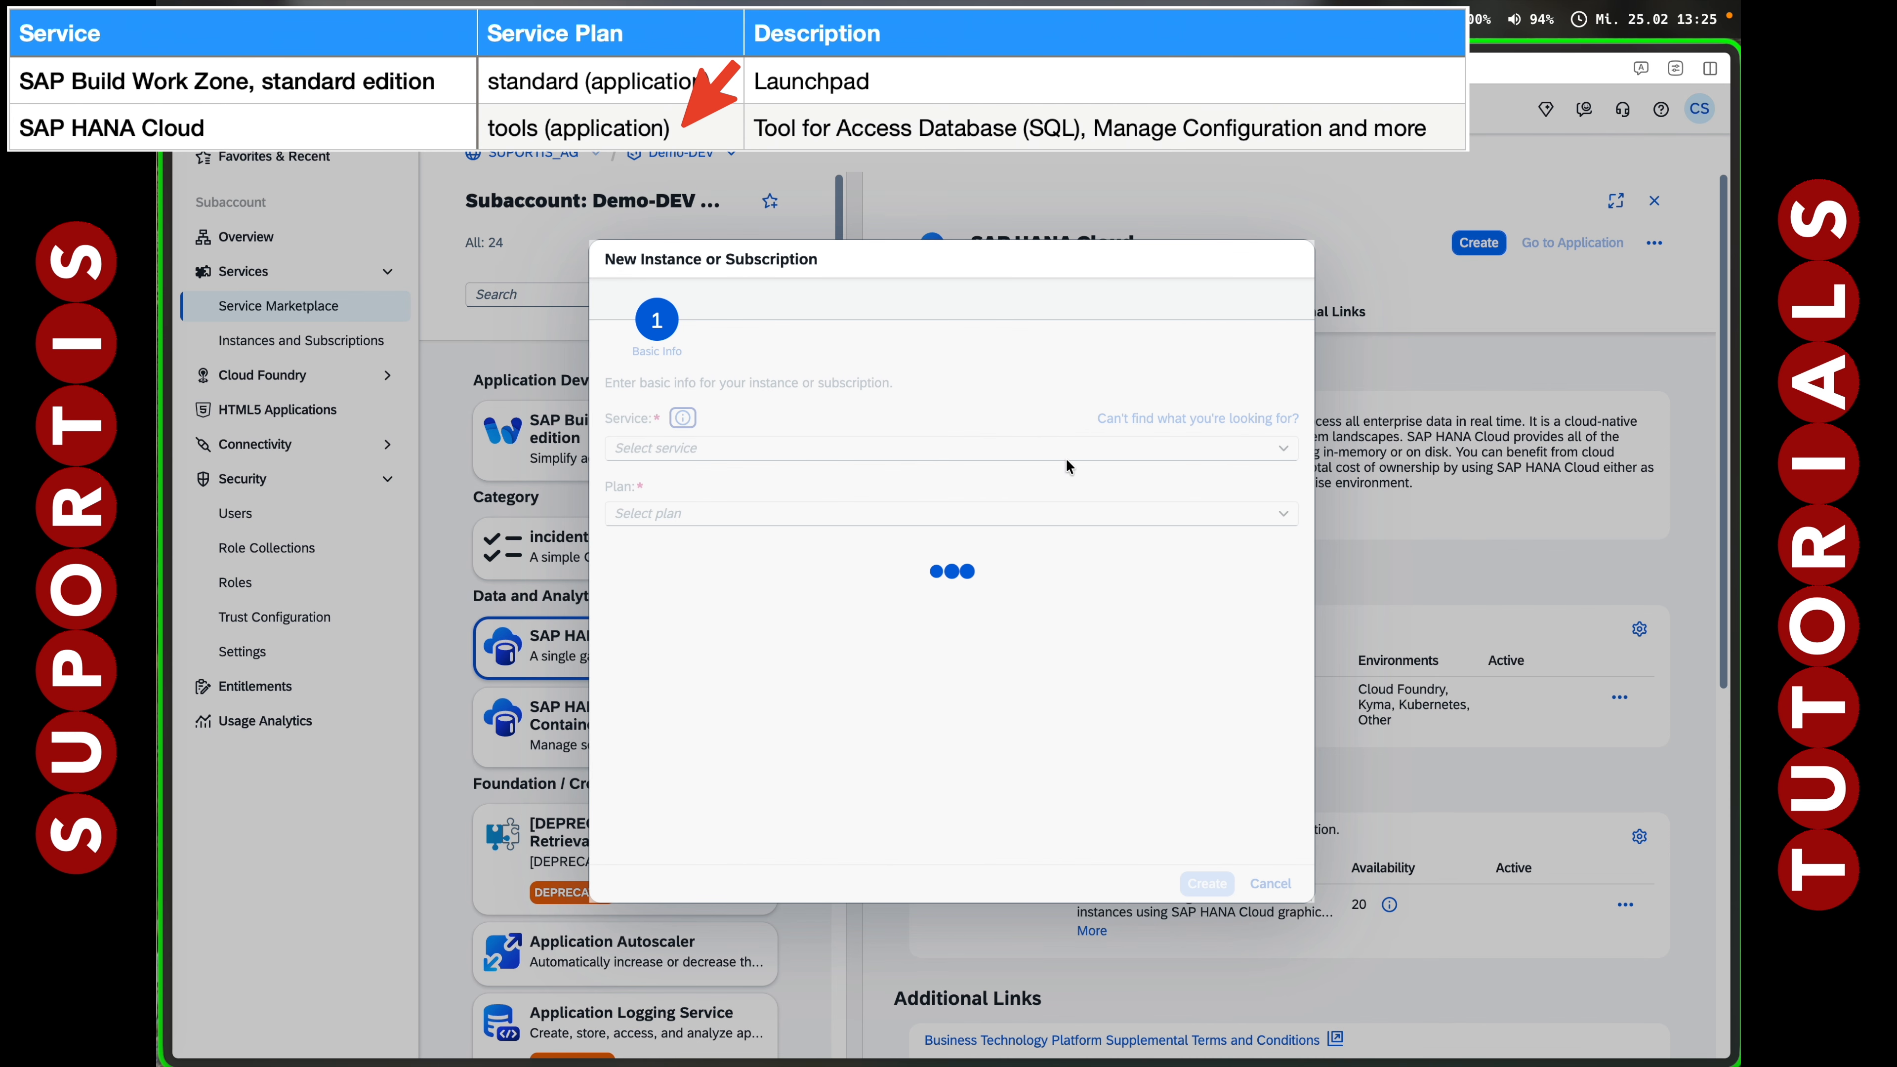
{"action": "left_click", "coordinate": [1283, 514]}
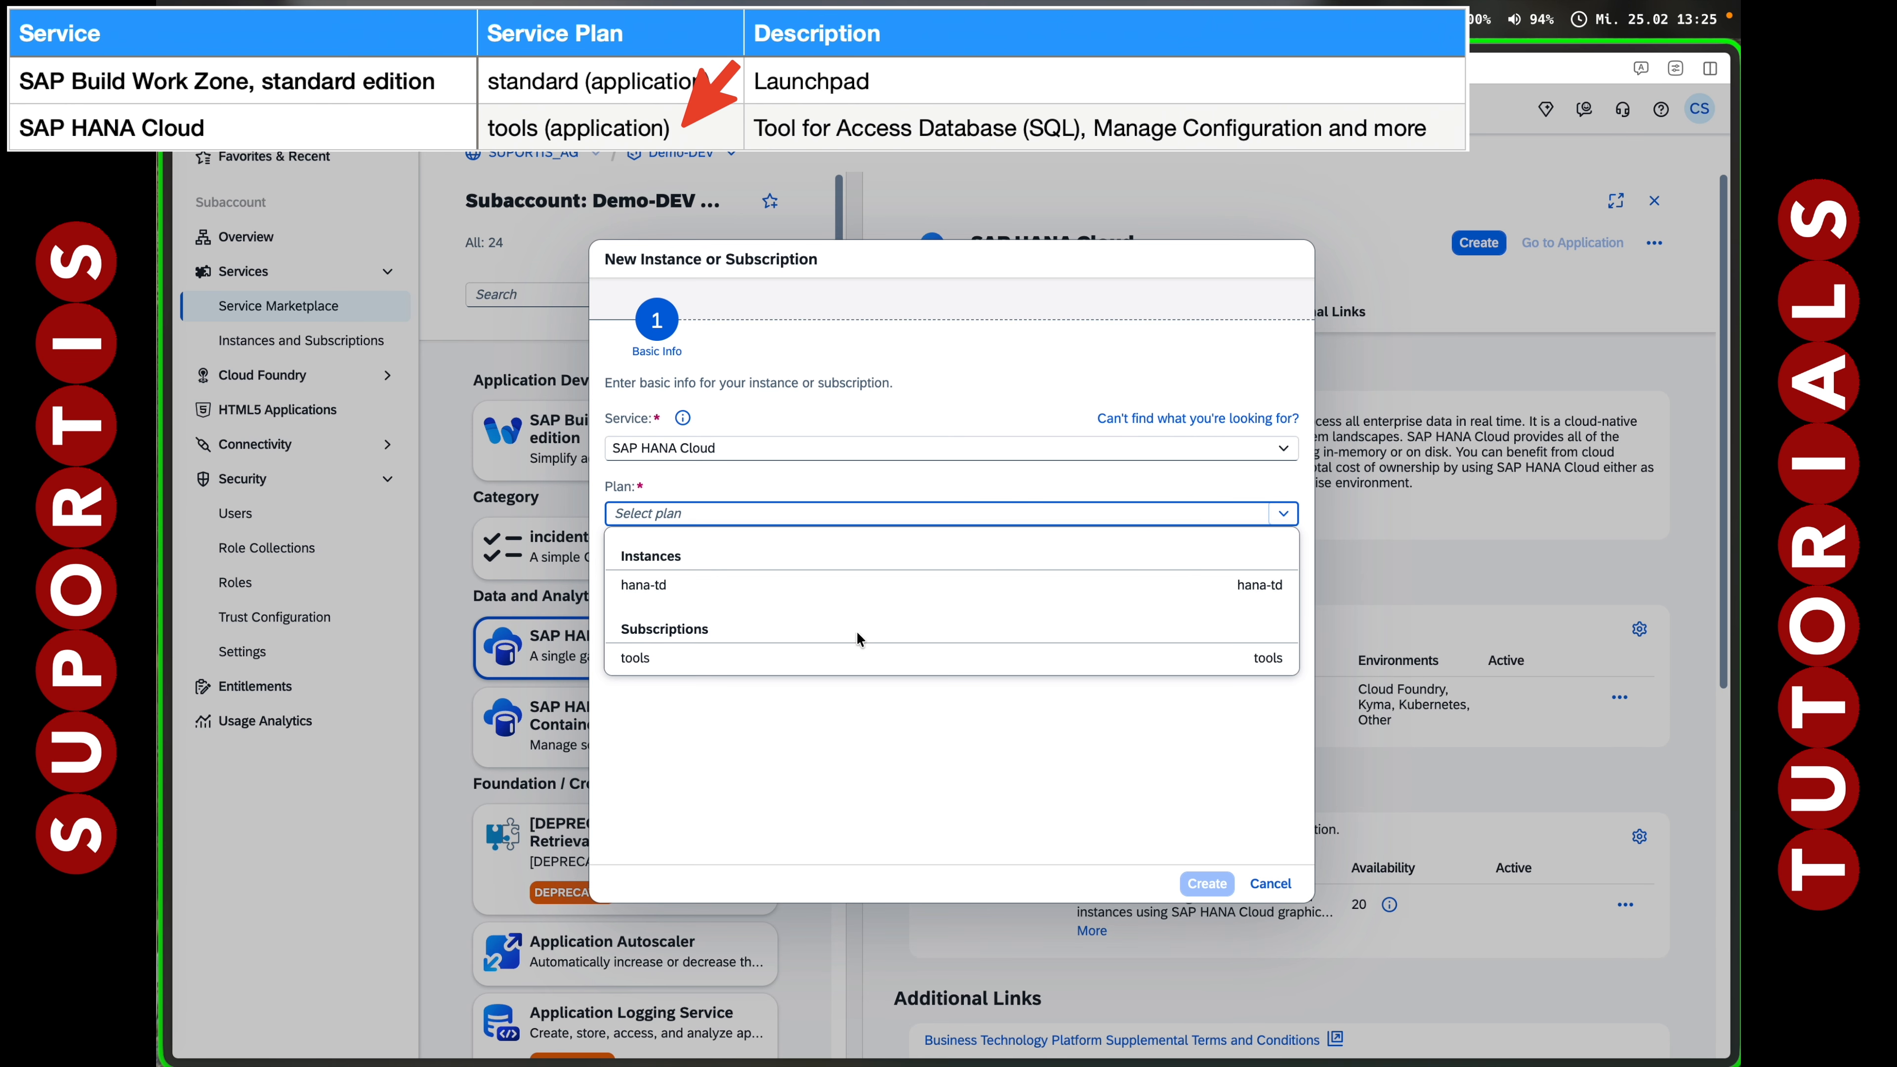
{"action": "left_click", "coordinate": [794, 657]}
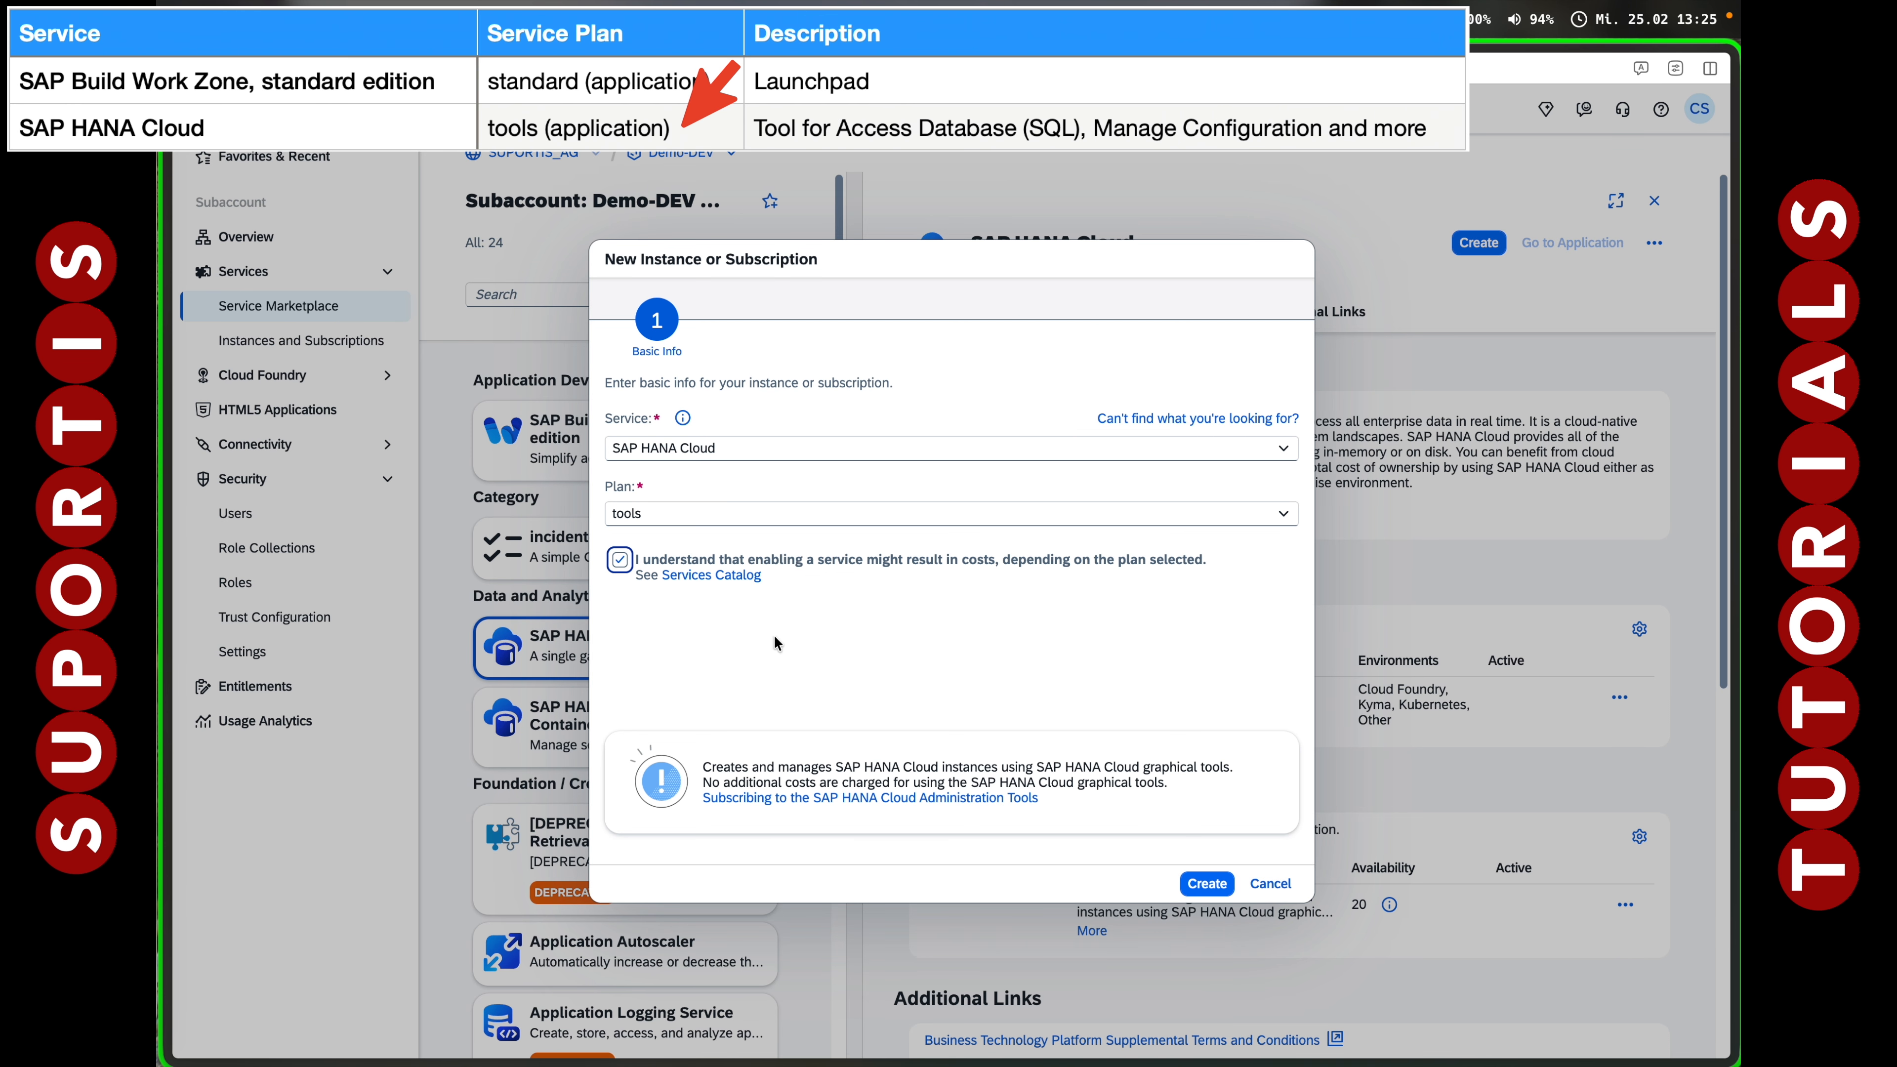
{"action": "left_click", "coordinate": [1208, 883]}
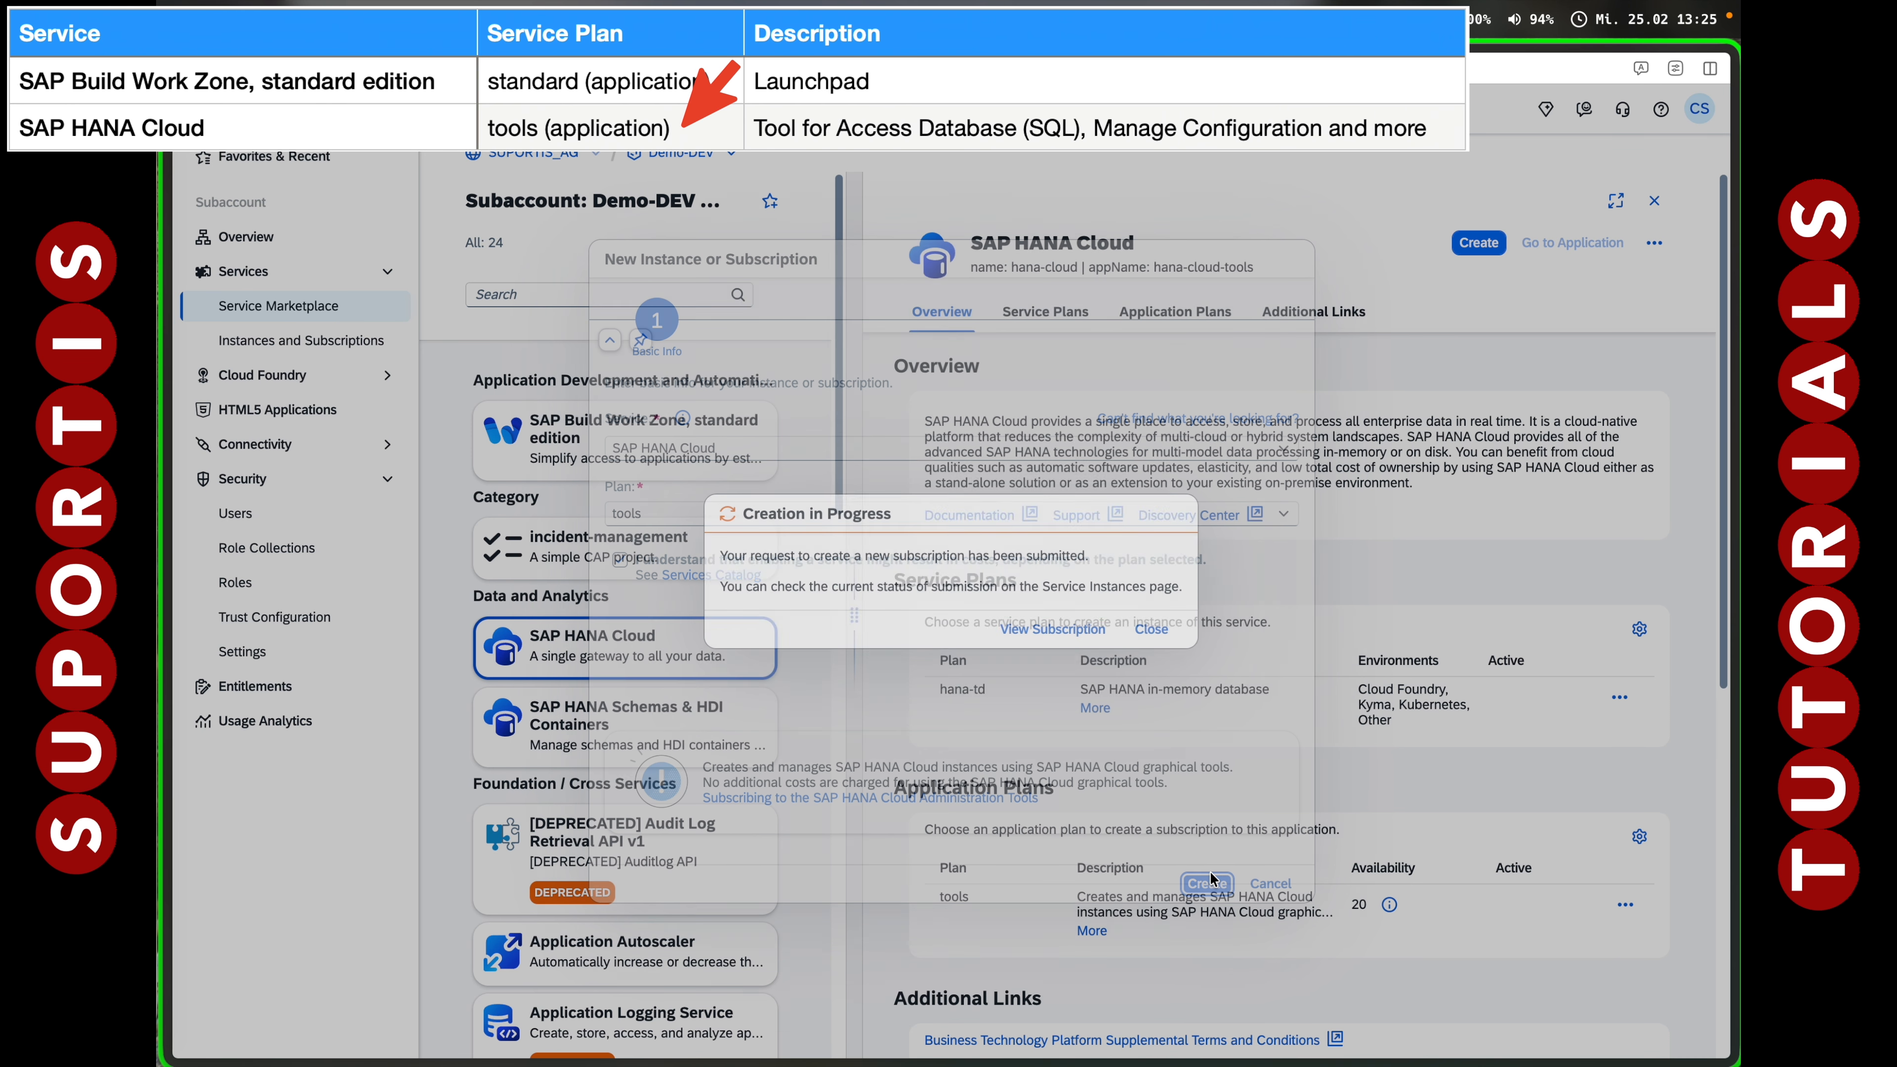
{"action": "left_click", "coordinate": [1049, 632]}
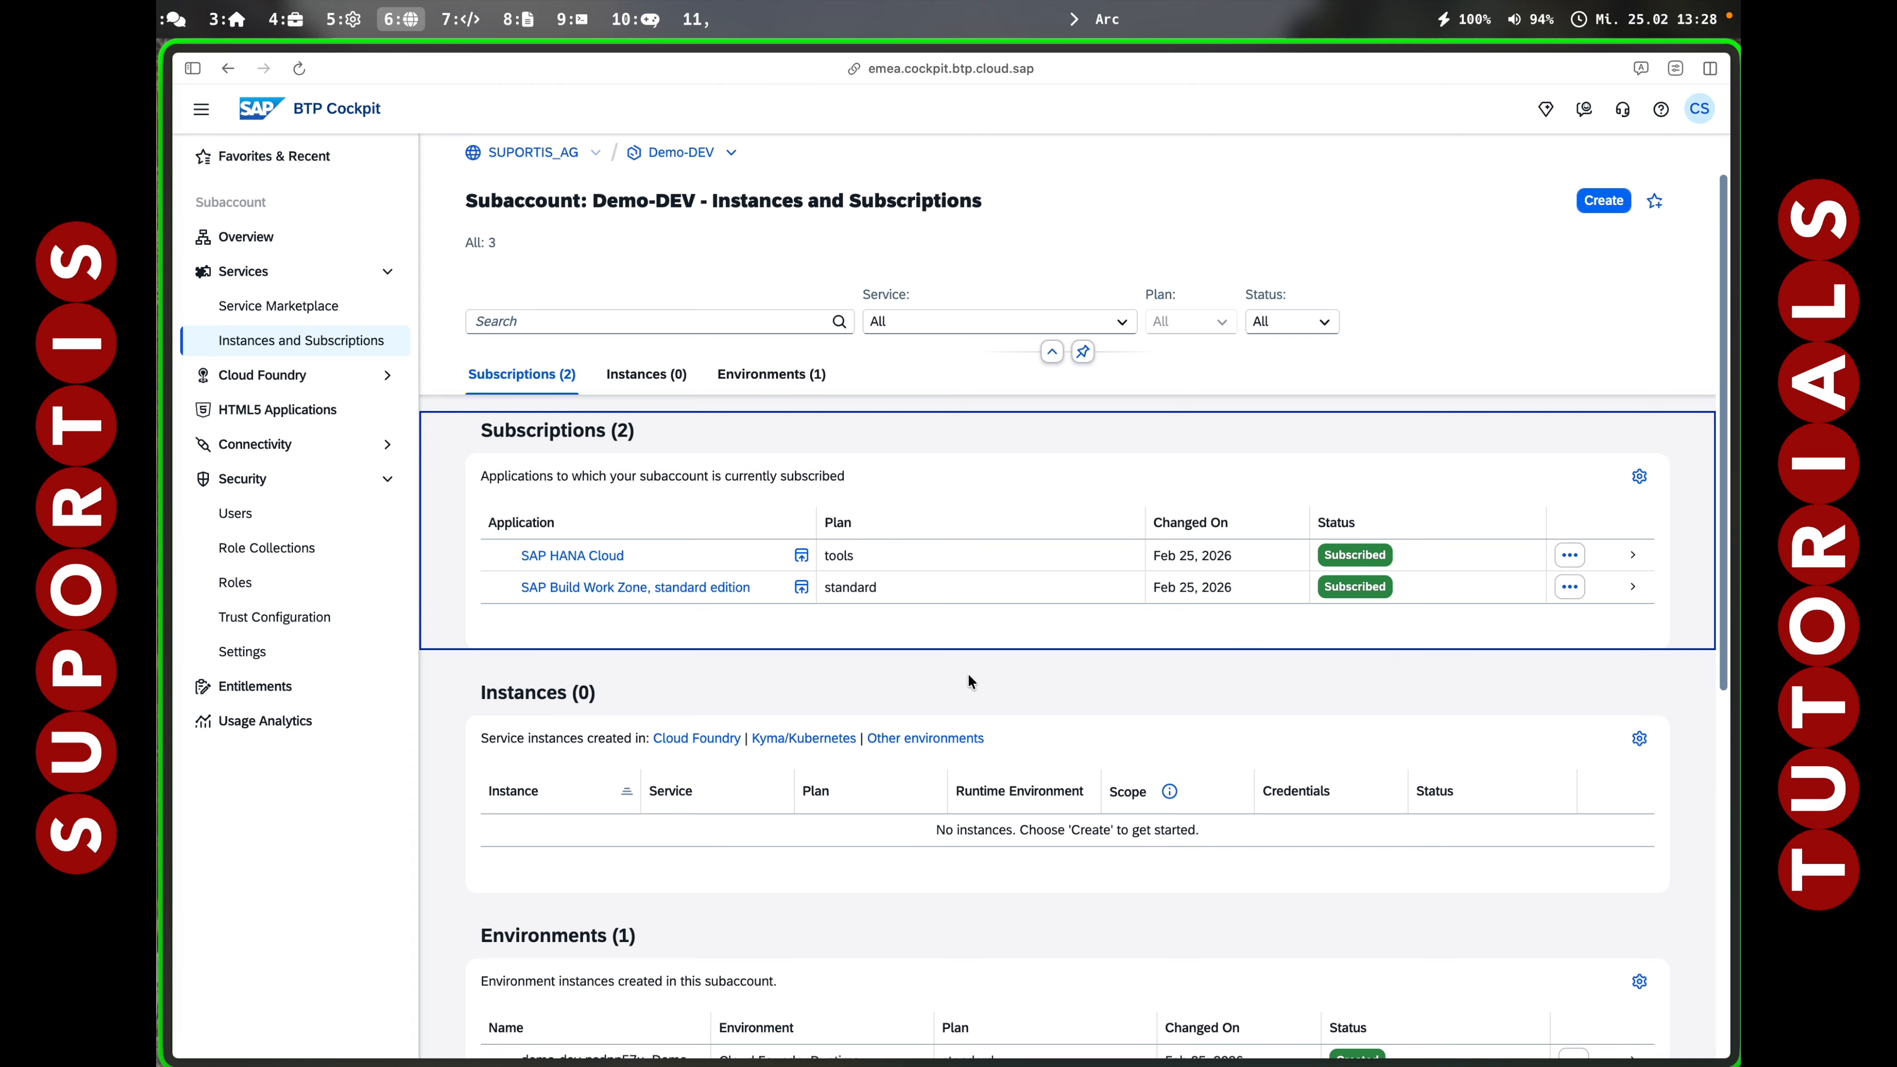
For the Demo-DEV user, select the Connectivity and Destination Administrator and Destination Administrator role collections.
{"action": "left_click", "coordinate": [281, 513]}
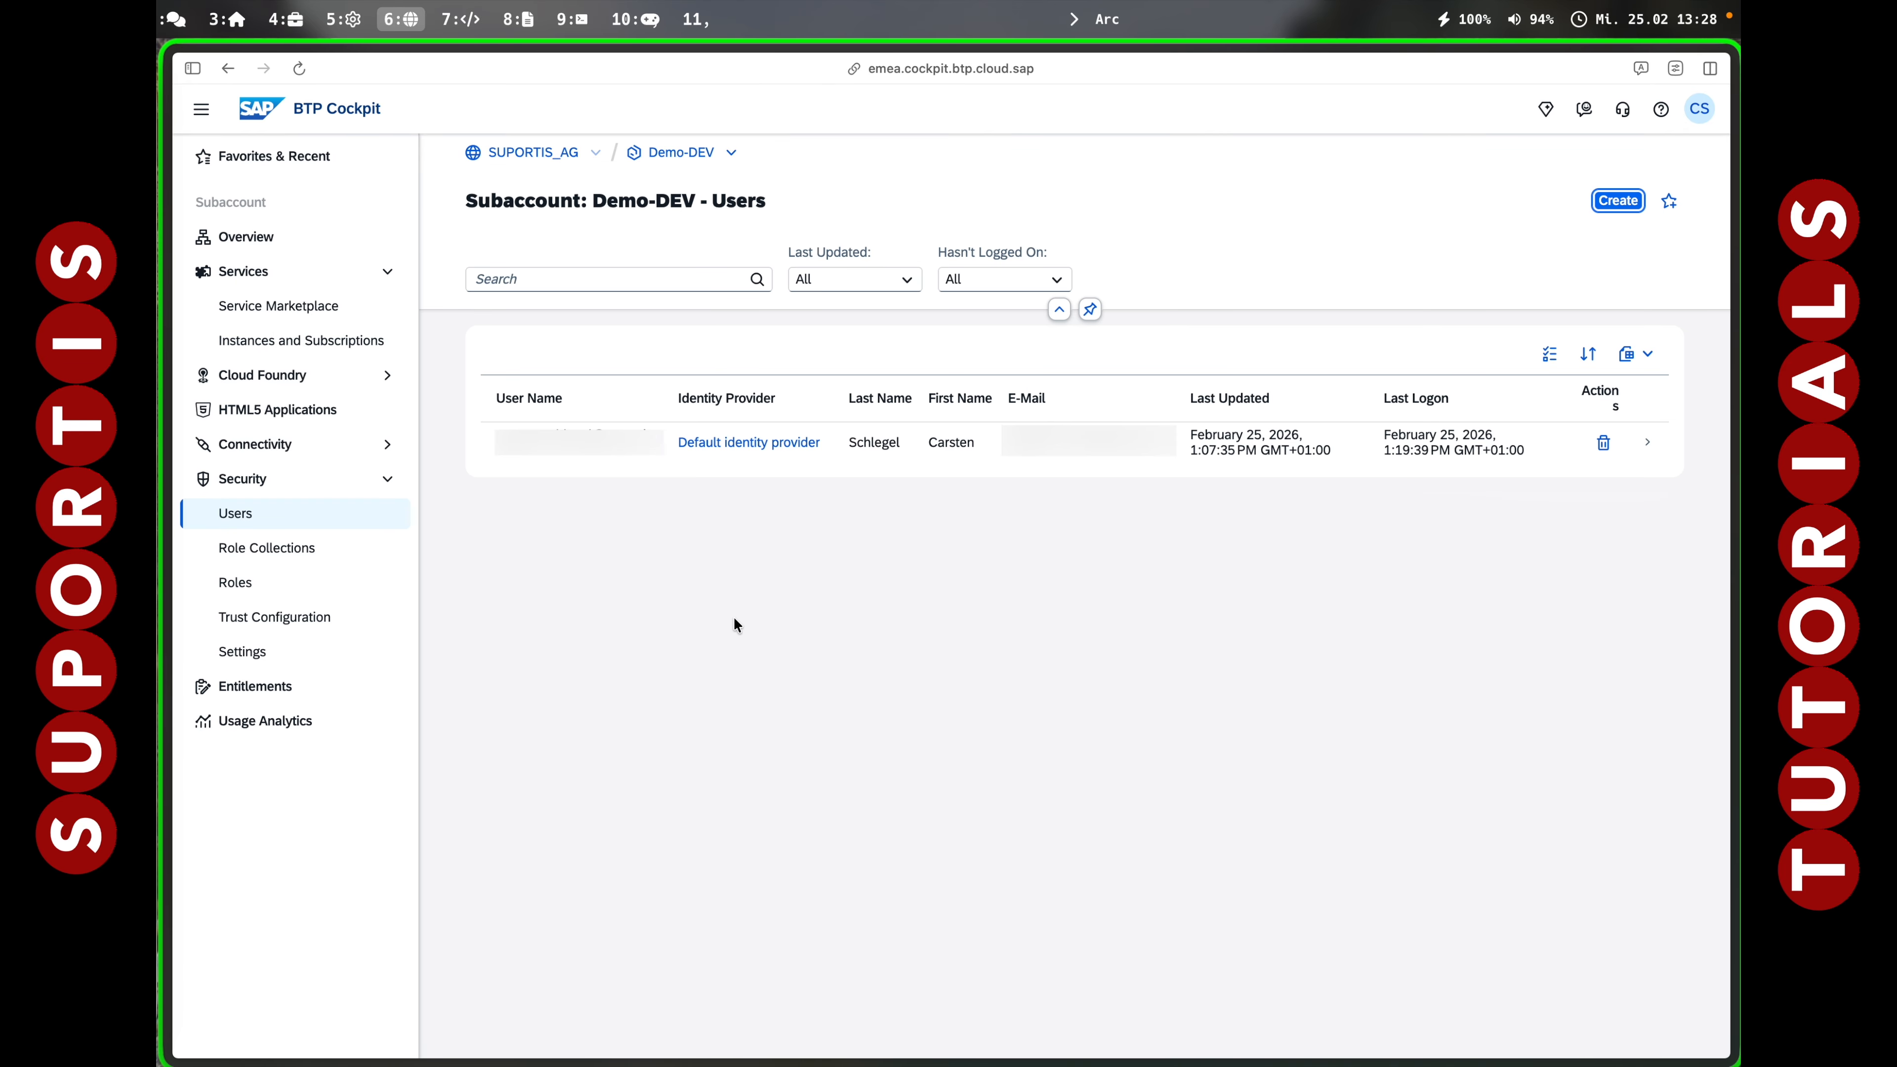
{"action": "left_click", "coordinate": [875, 452]}
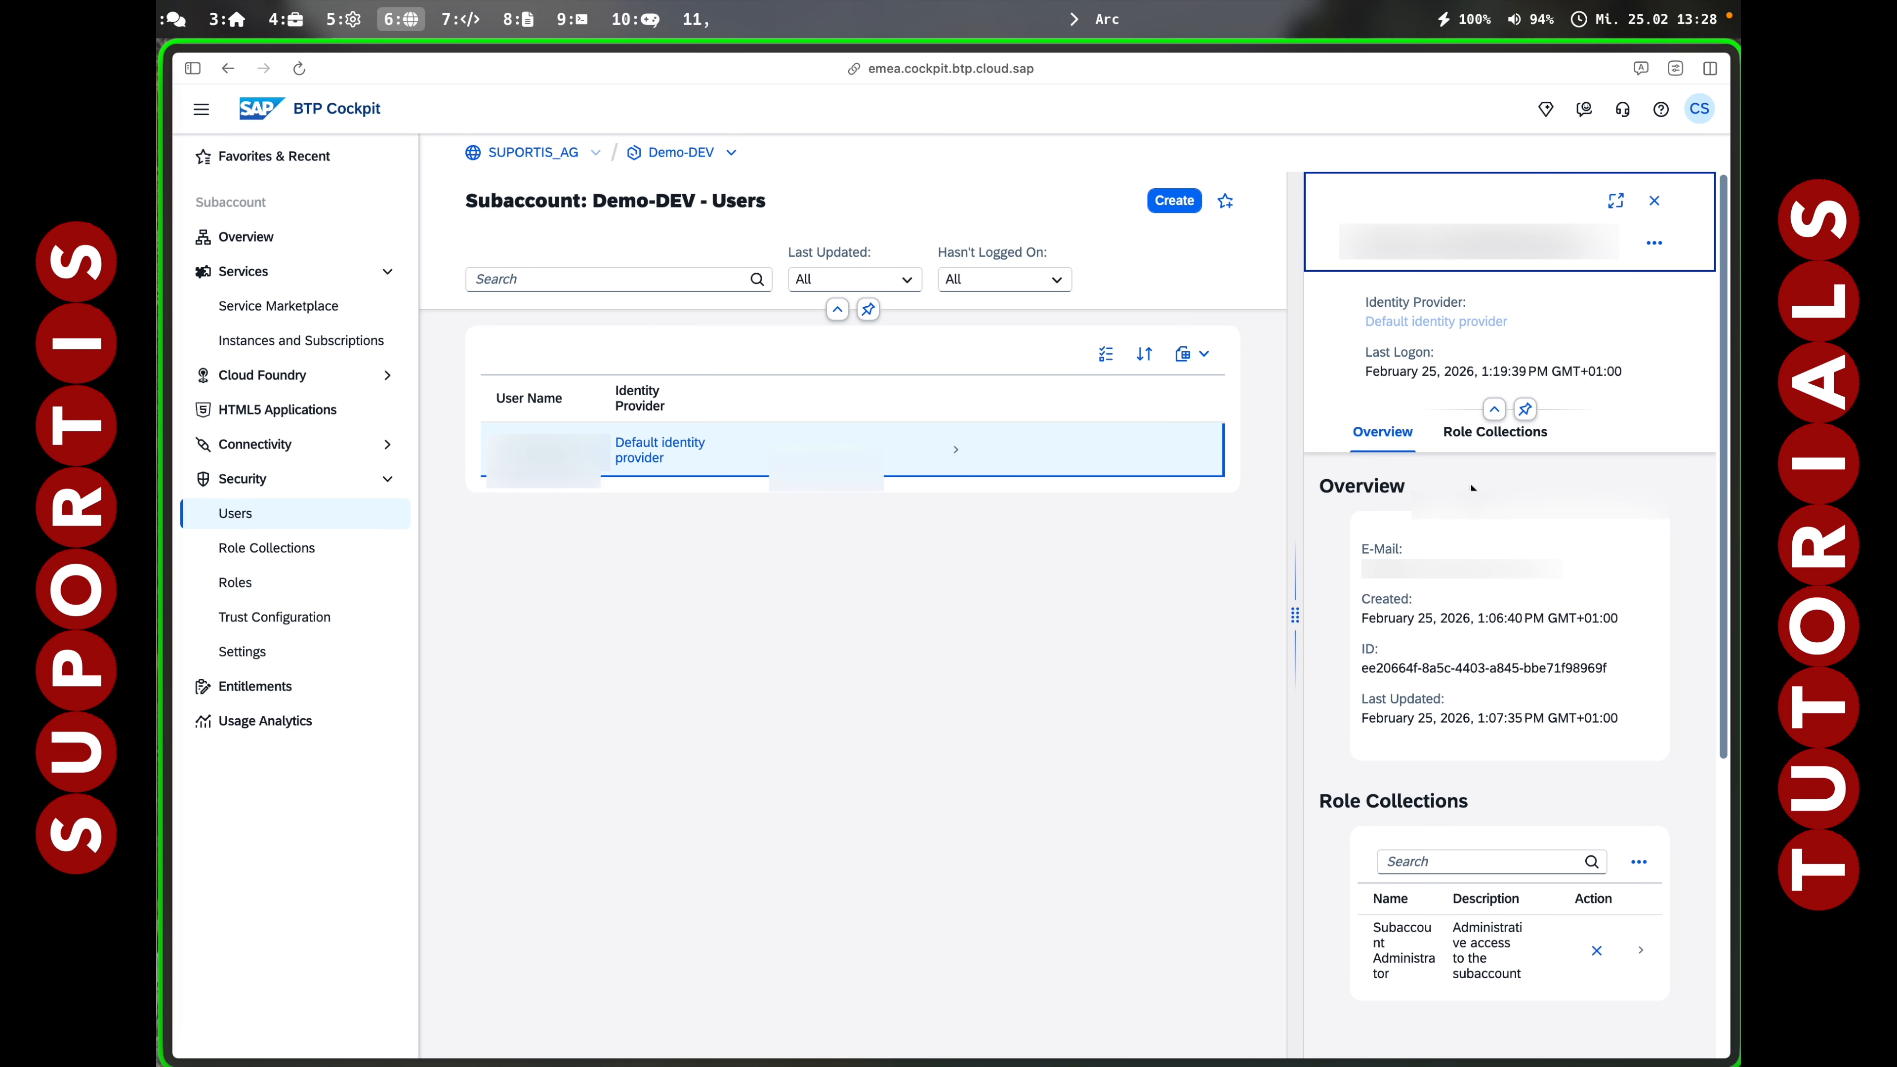
{"action": "left_click", "coordinate": [1639, 862]}
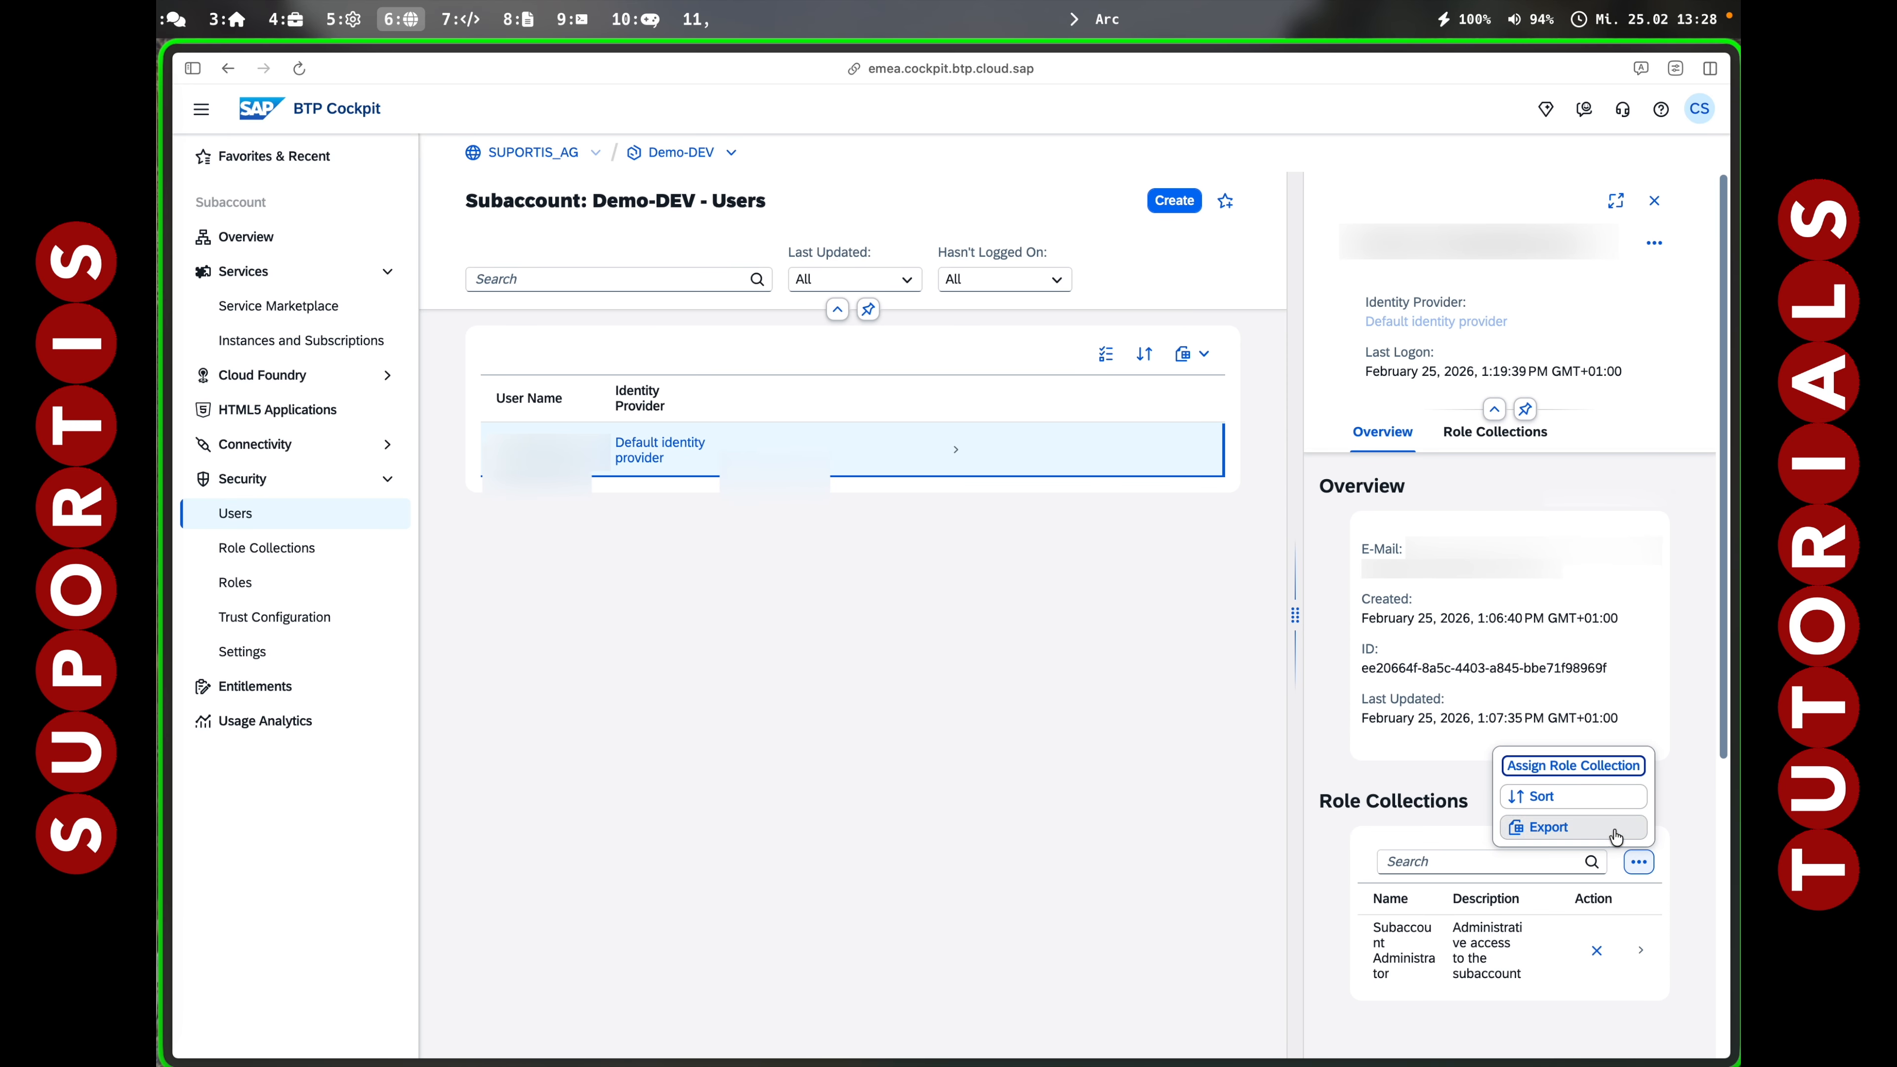
{"action": "left_click", "coordinate": [1590, 767]}
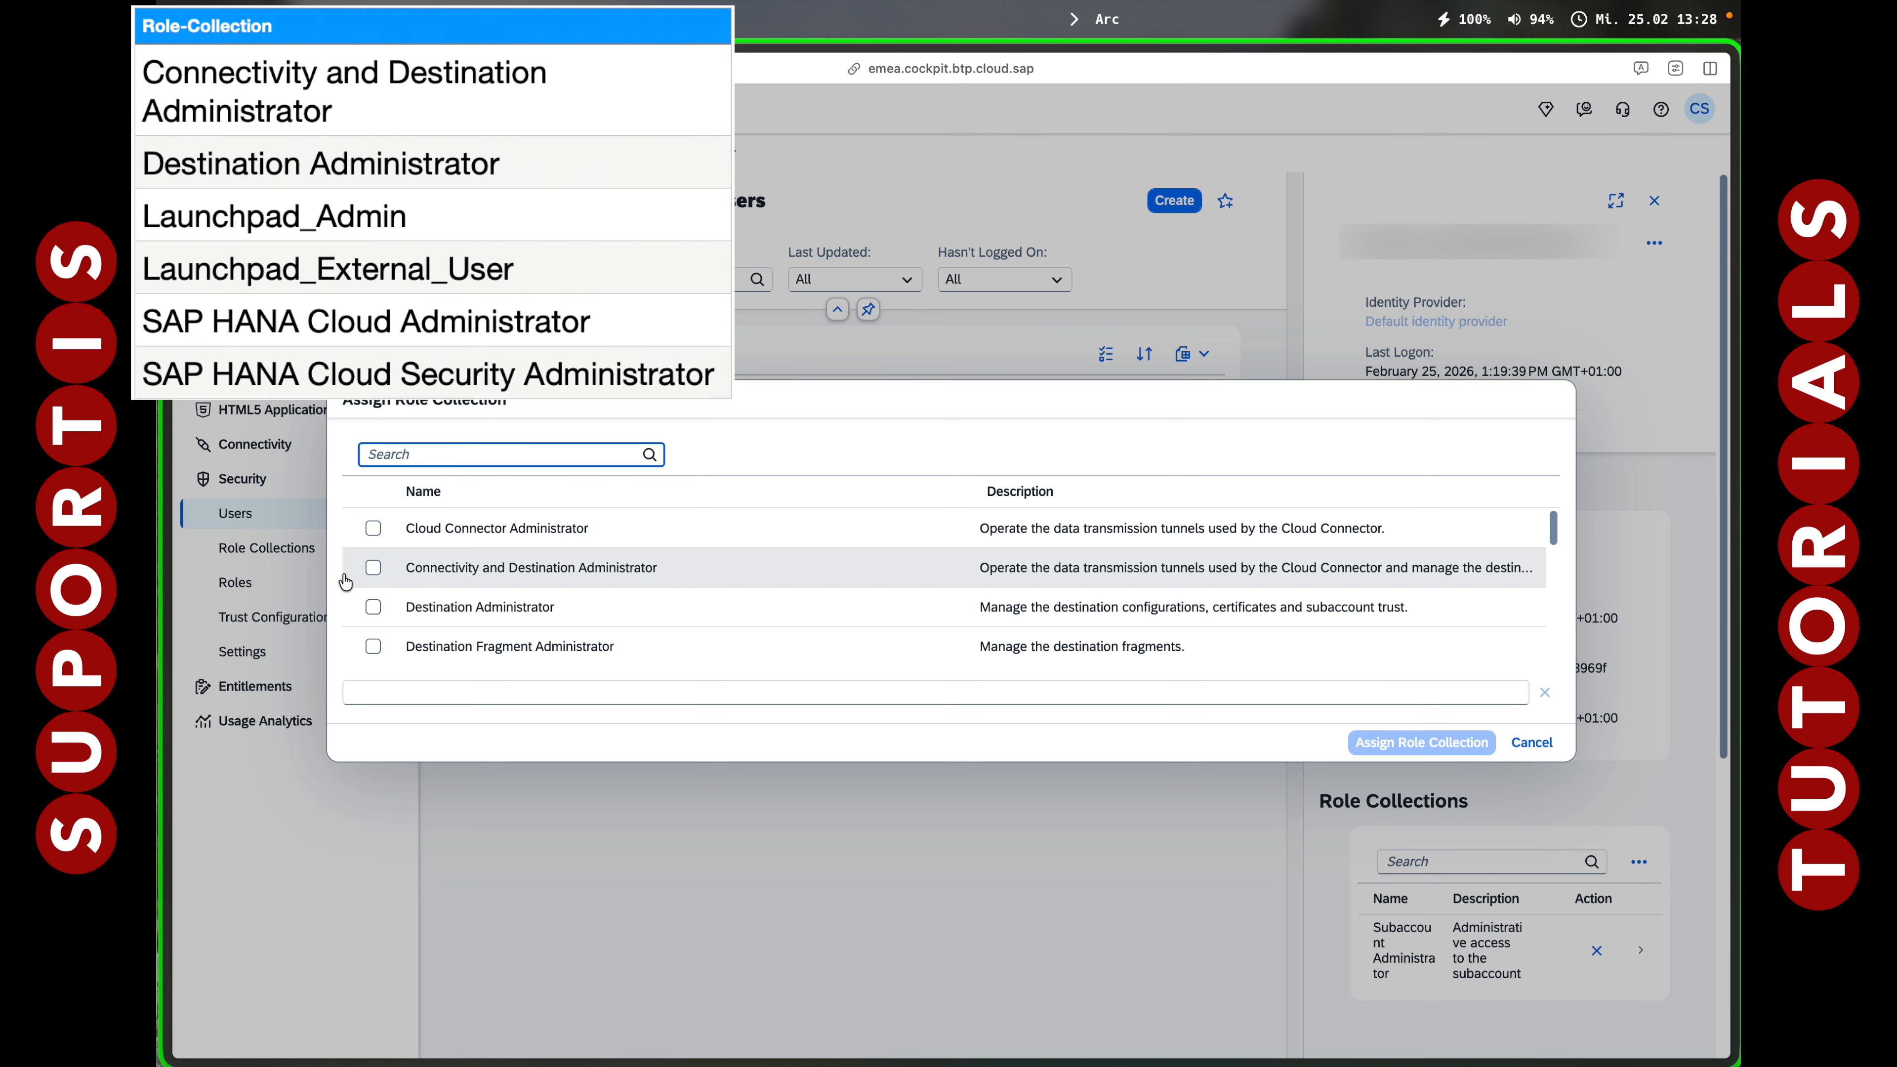
{"action": "left_click", "coordinate": [369, 569]}
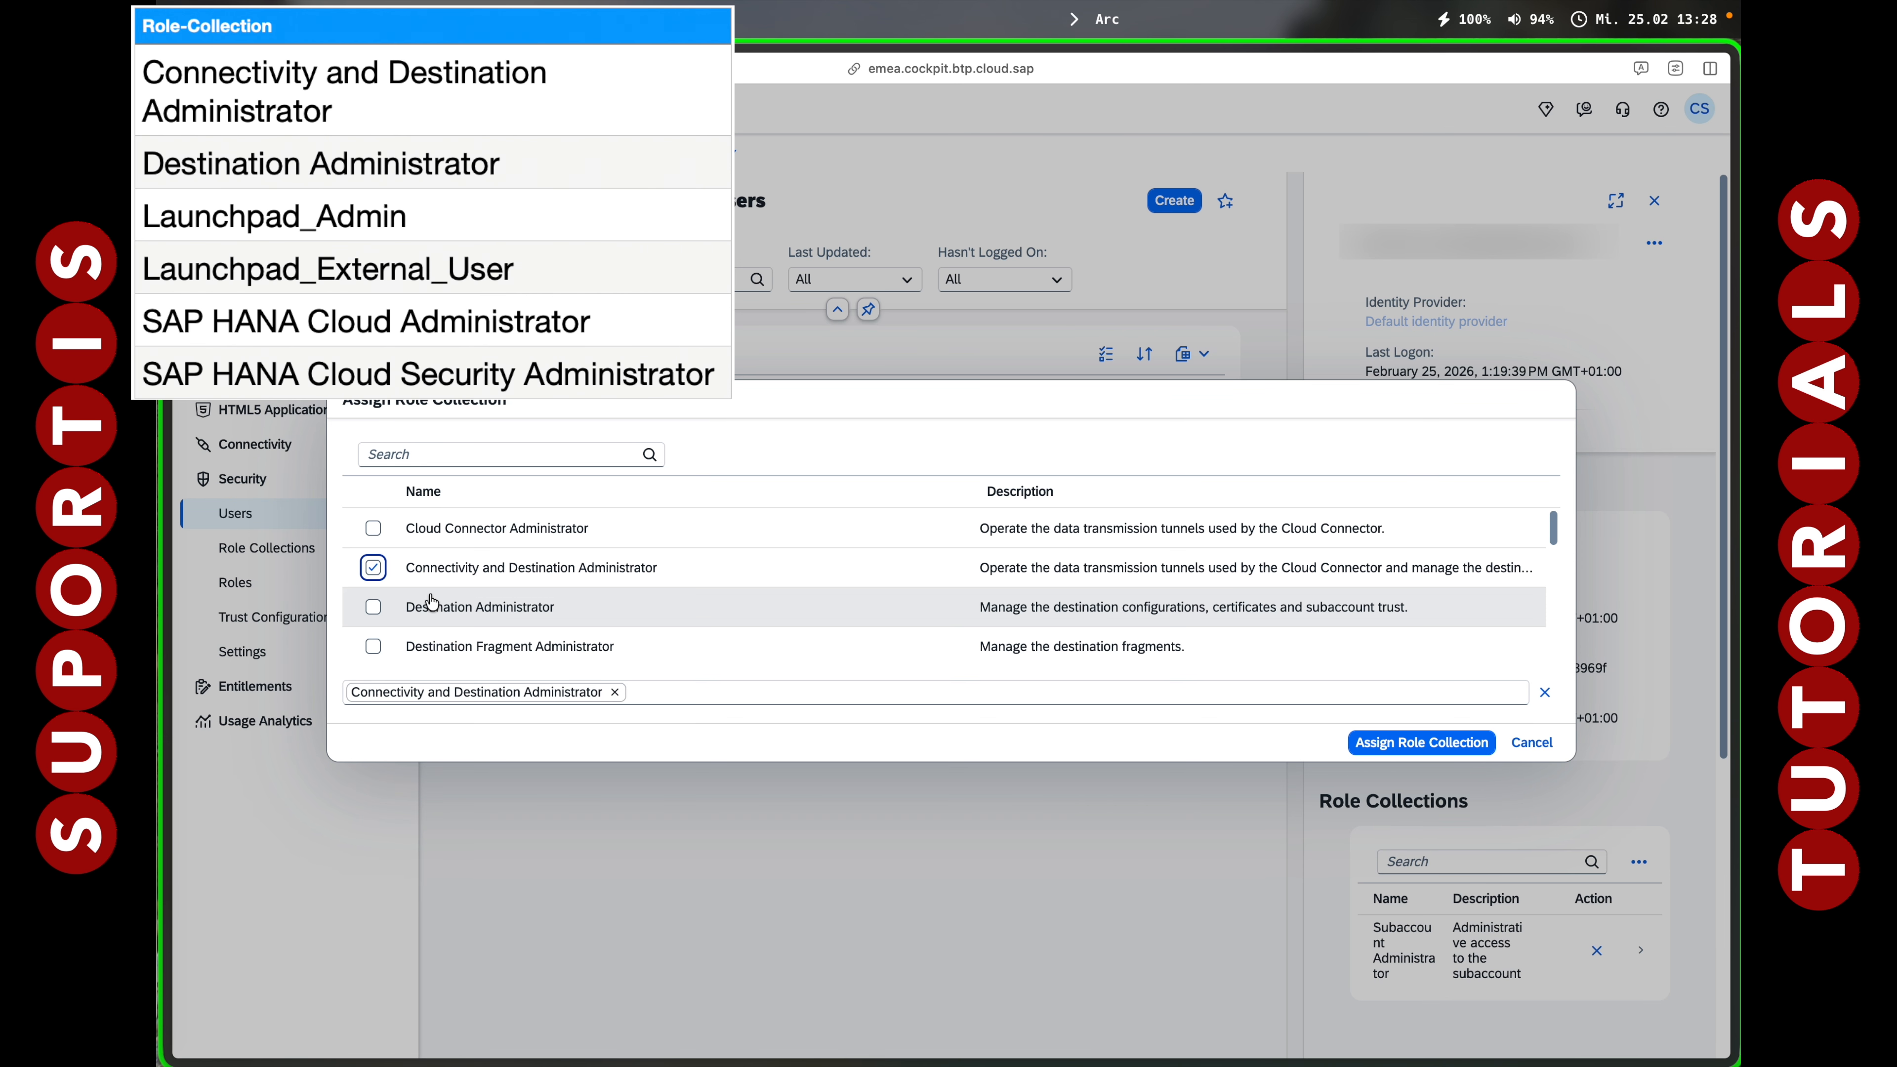
{"action": "scroll", "coordinate": [426, 602], "scroll_direction": "down", "scroll_amount": 2}
{"action": "scroll", "coordinate": [388, 597], "scroll_direction": "up", "scroll_amount": 2}
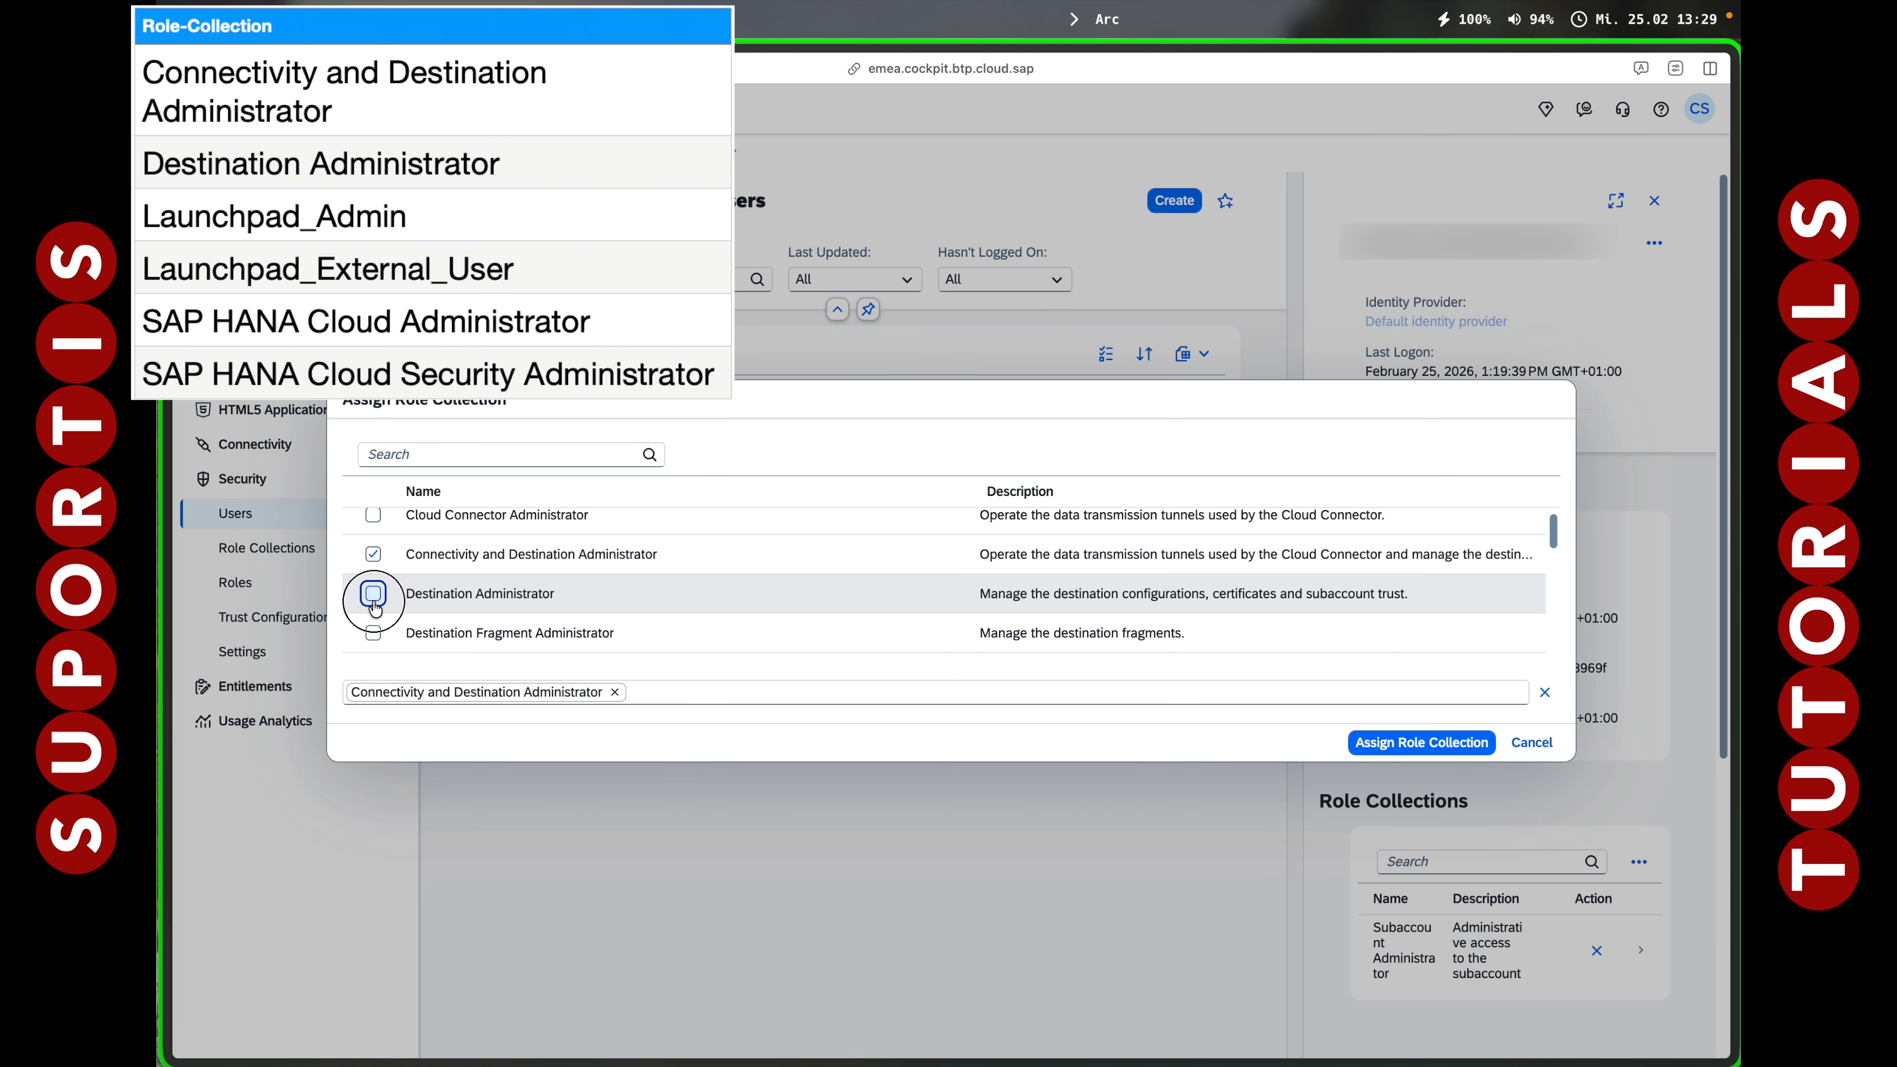
{"action": "left_click", "coordinate": [372, 595]}
Add Launchpad_Admin, Launchpad_External_User, SAP HANA Cloud Administrator and SAP HANA Cloud Security Administrator, then assign all six.
{"action": "scroll", "coordinate": [375, 605], "scroll_direction": "down", "scroll_amount": 3}
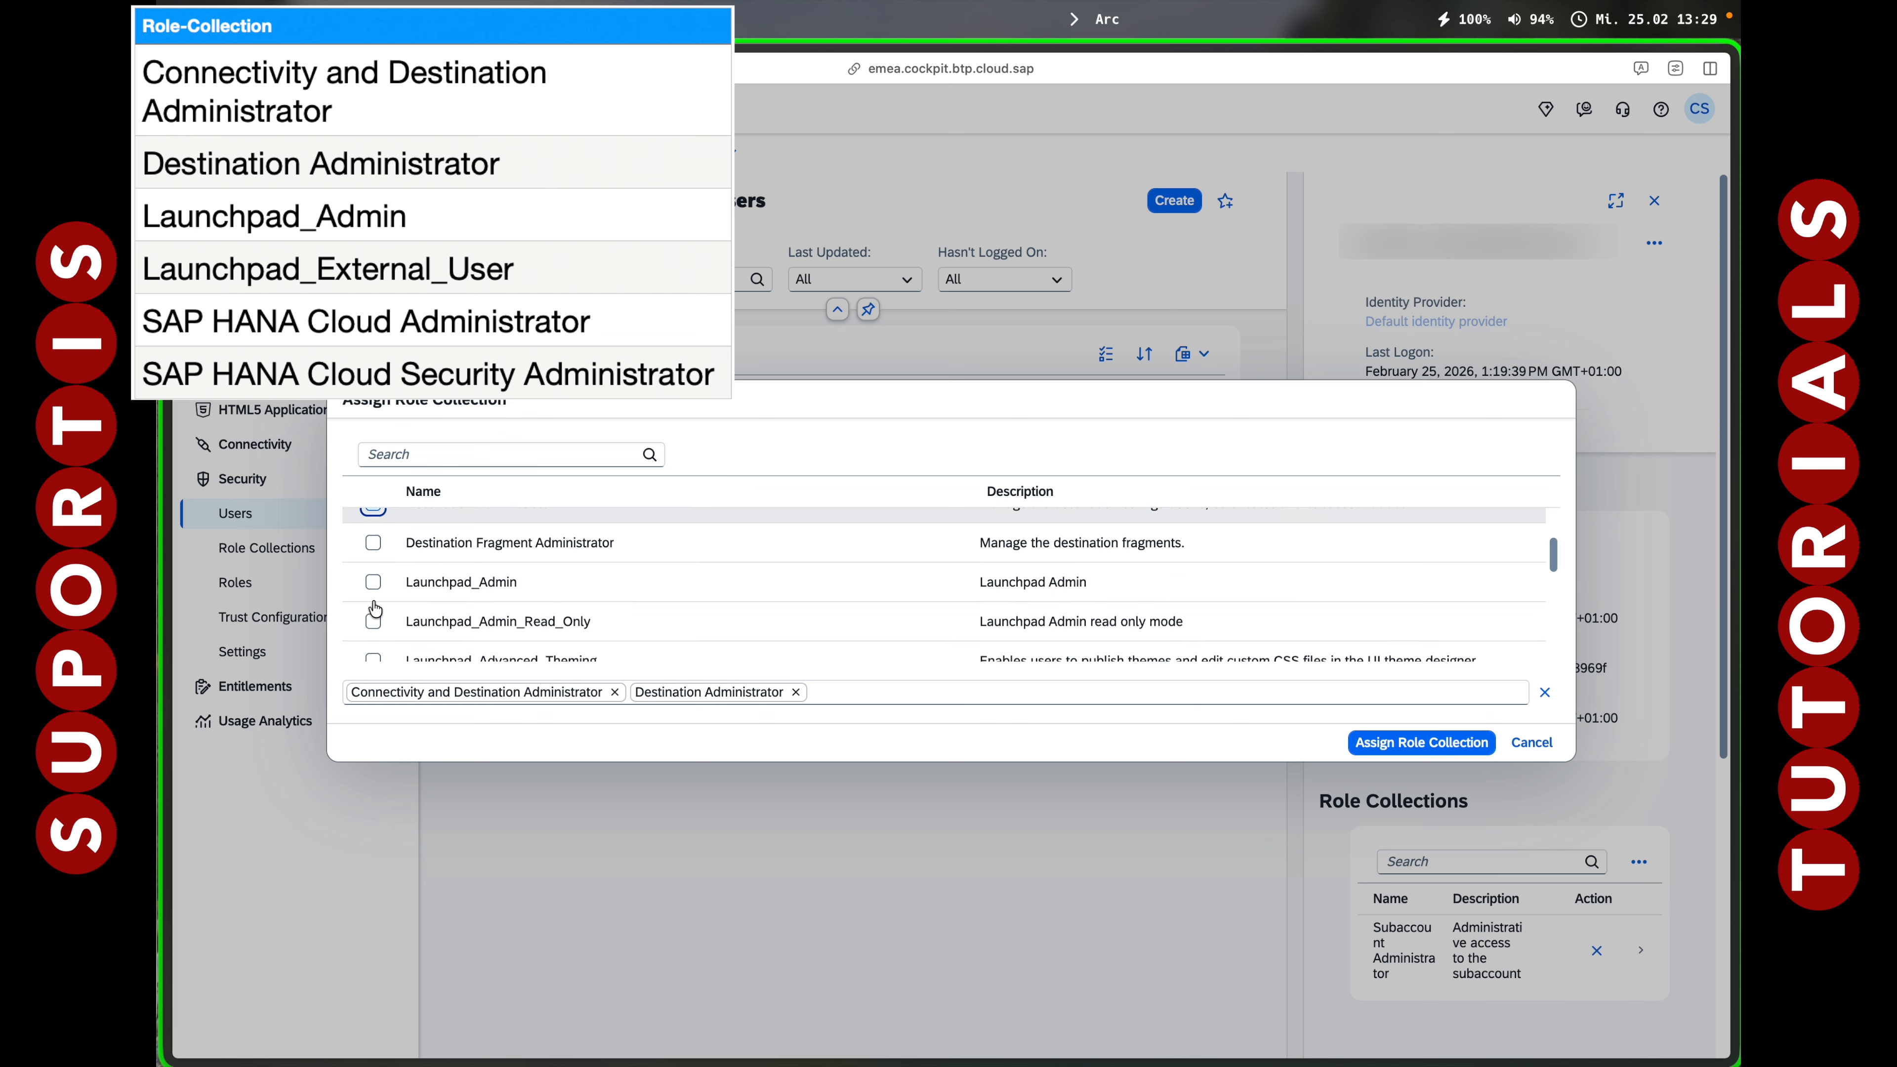
{"action": "left_click", "coordinate": [375, 567]}
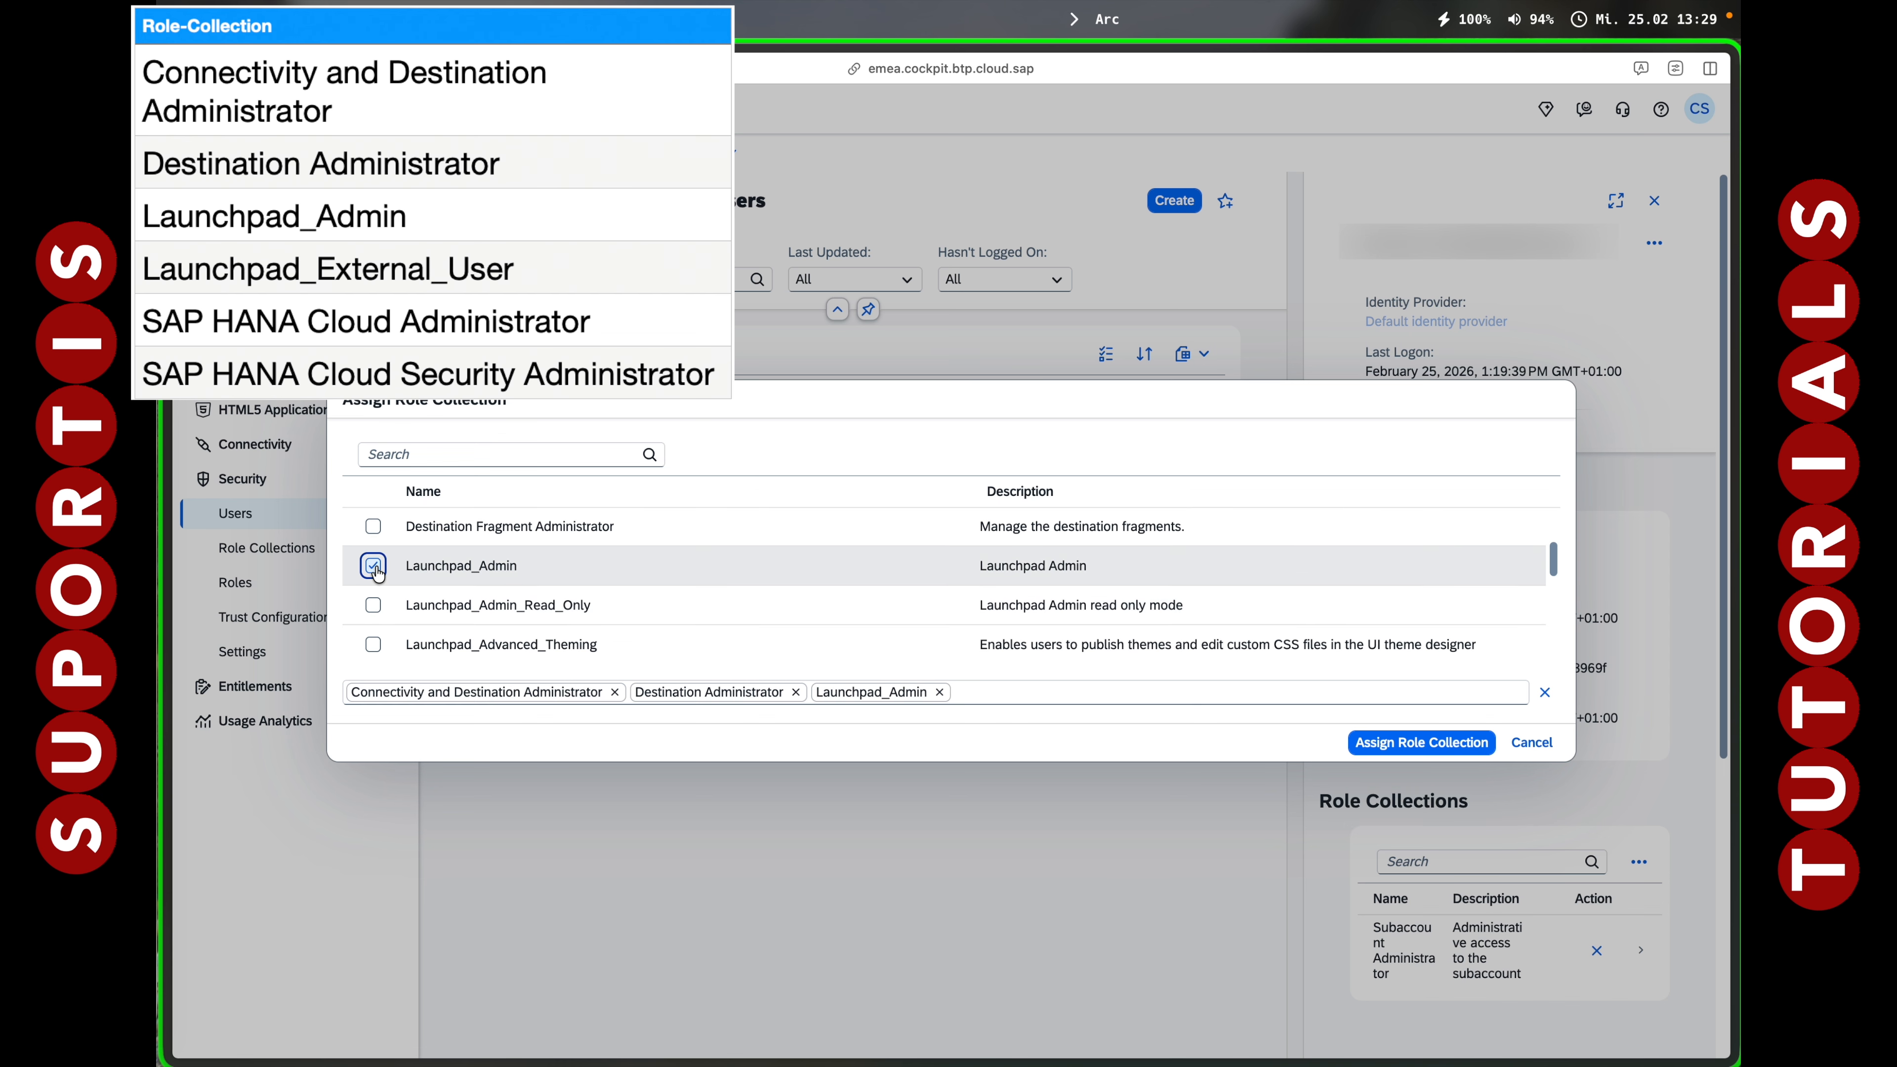
{"action": "scroll", "coordinate": [377, 572], "scroll_direction": "down", "scroll_amount": 3}
{"action": "left_click", "coordinate": [374, 578]}
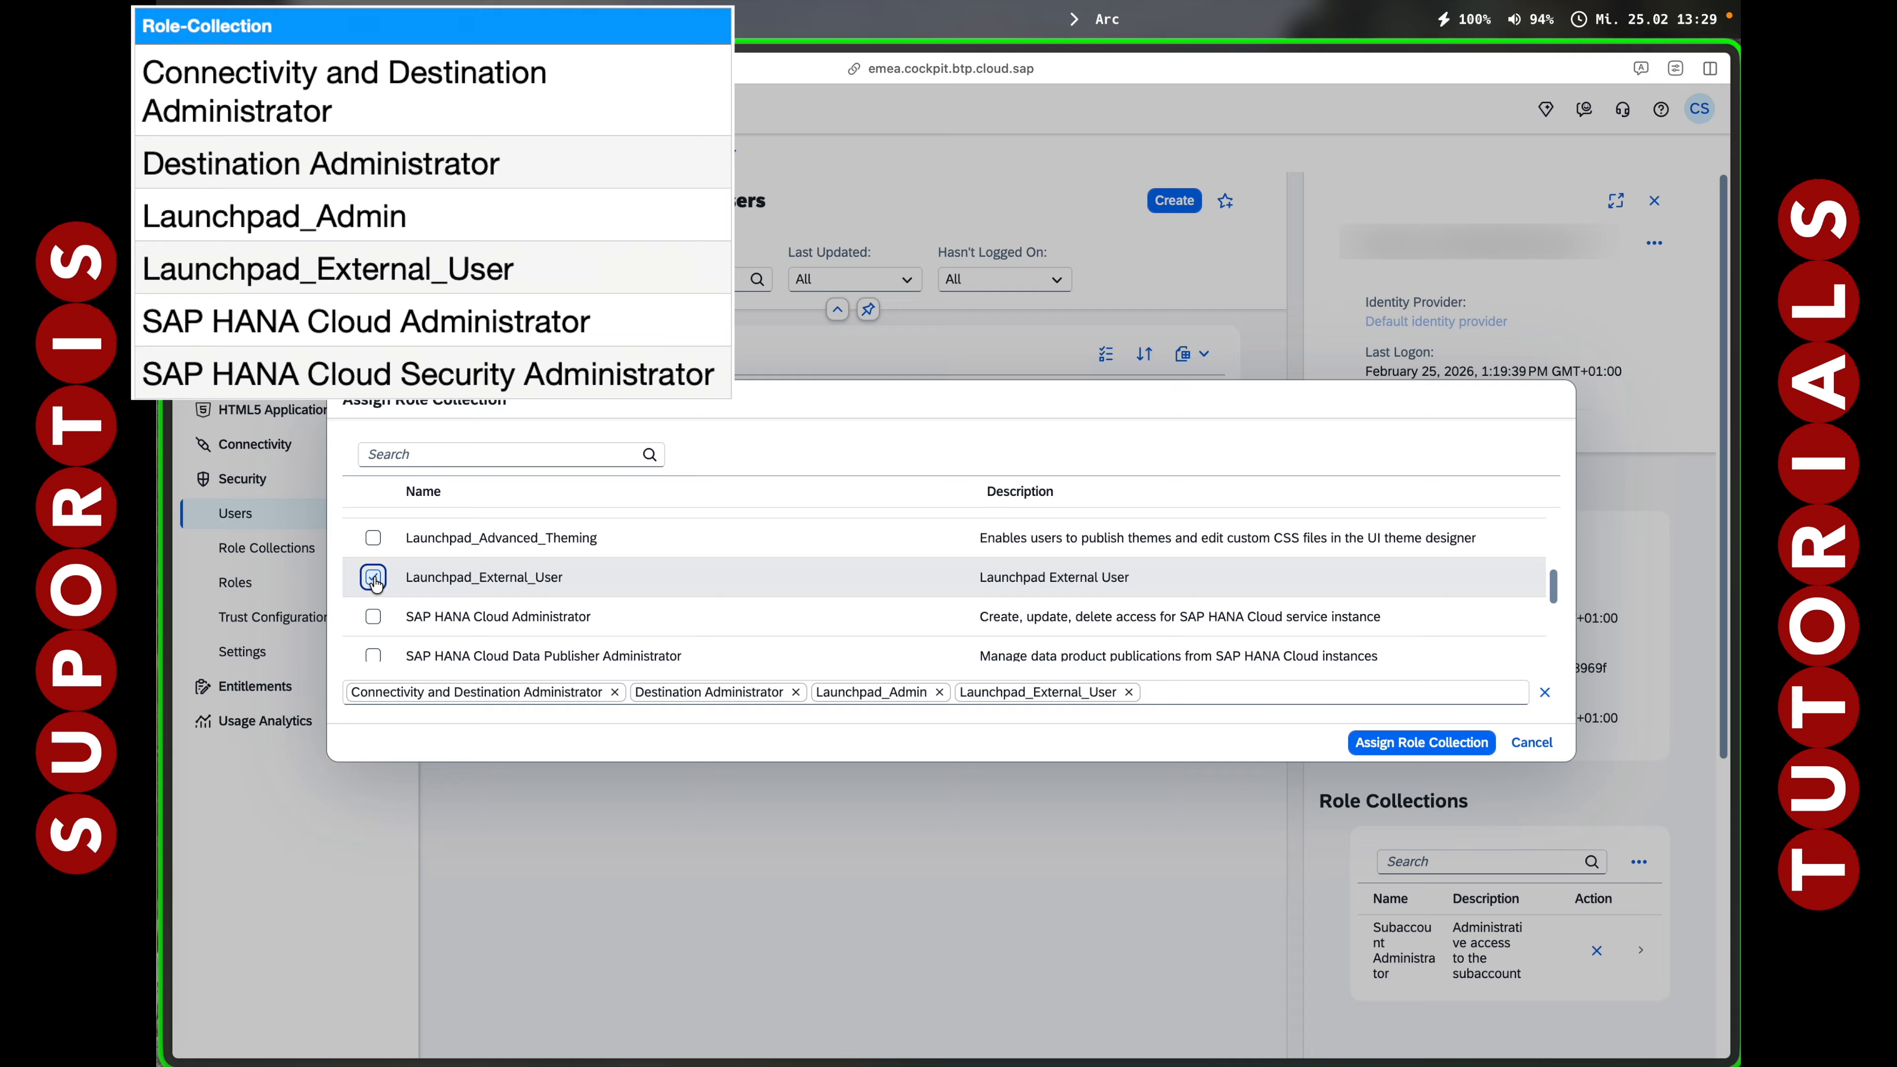
{"action": "scroll", "coordinate": [375, 583], "scroll_direction": "down", "scroll_amount": 5}
{"action": "scroll", "coordinate": [375, 586], "scroll_direction": "up", "scroll_amount": 3}
{"action": "left_click", "coordinate": [372, 536]}
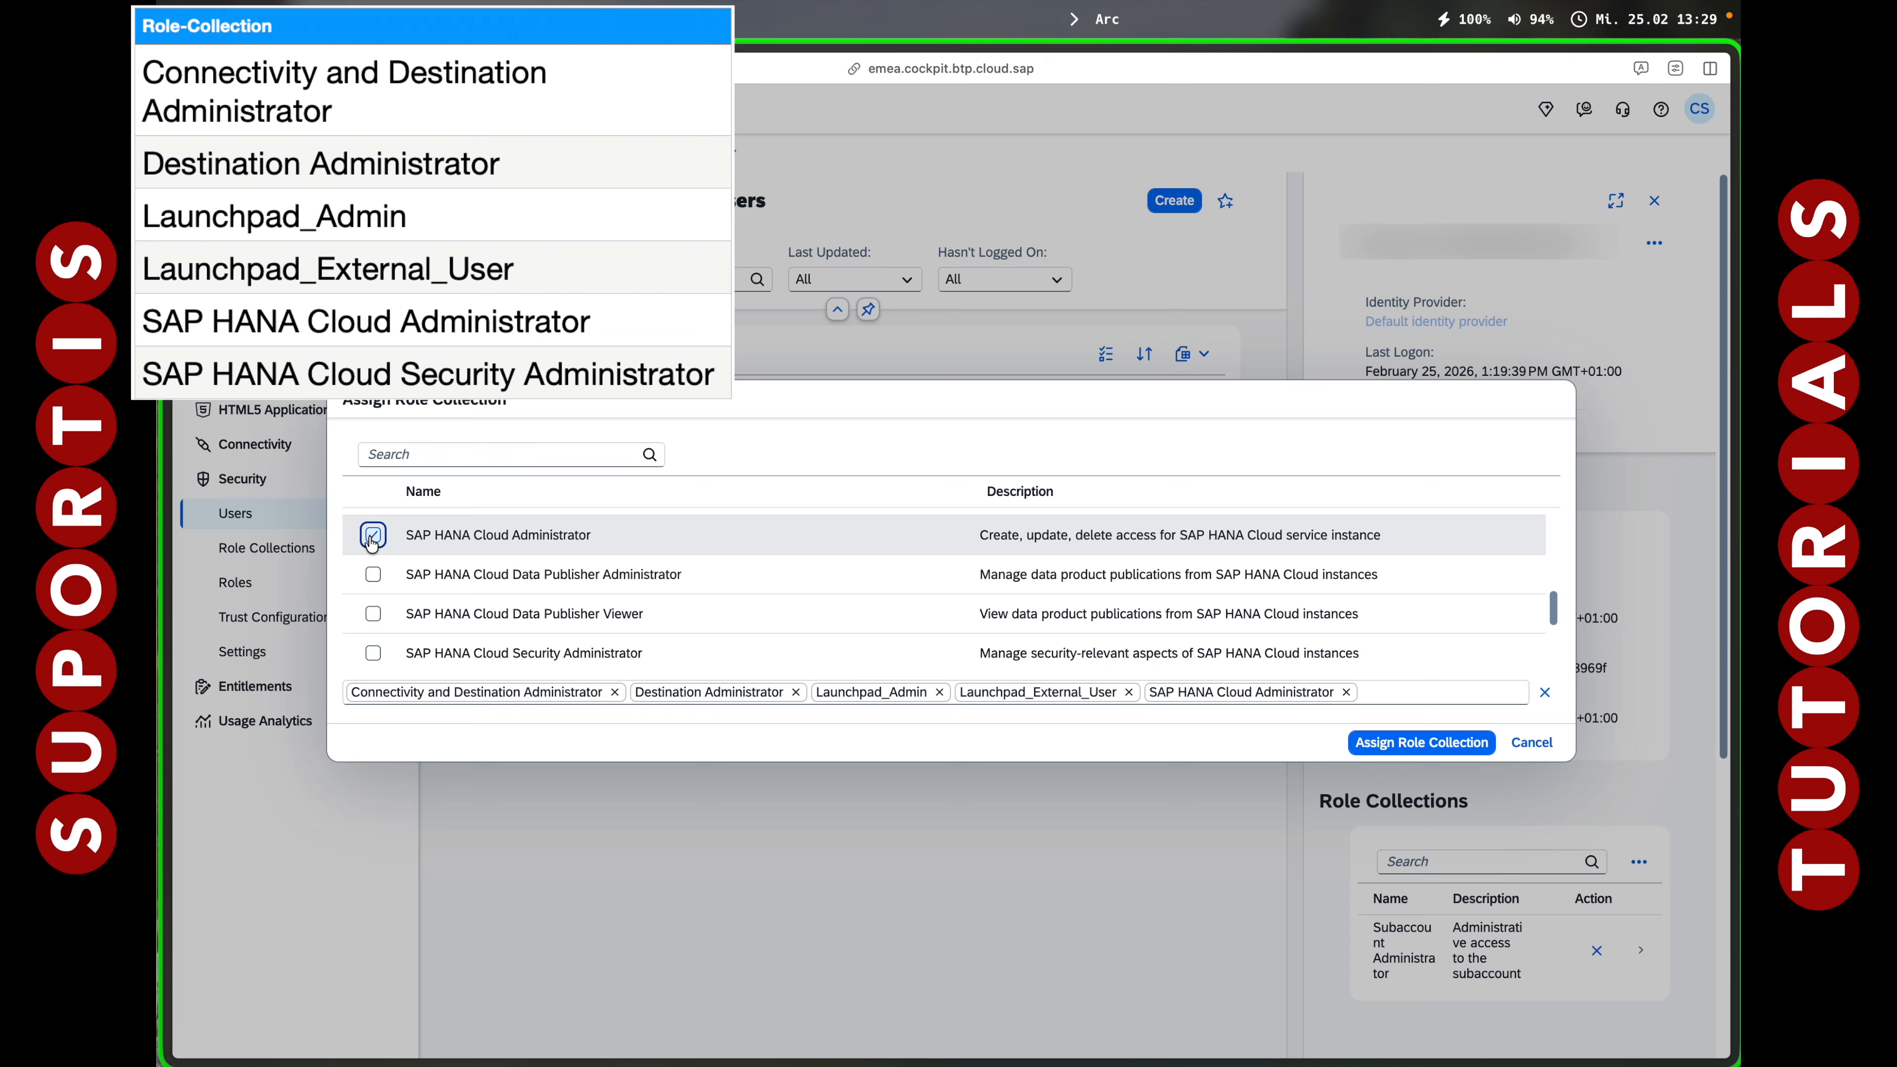
{"action": "left_click", "coordinate": [372, 653]}
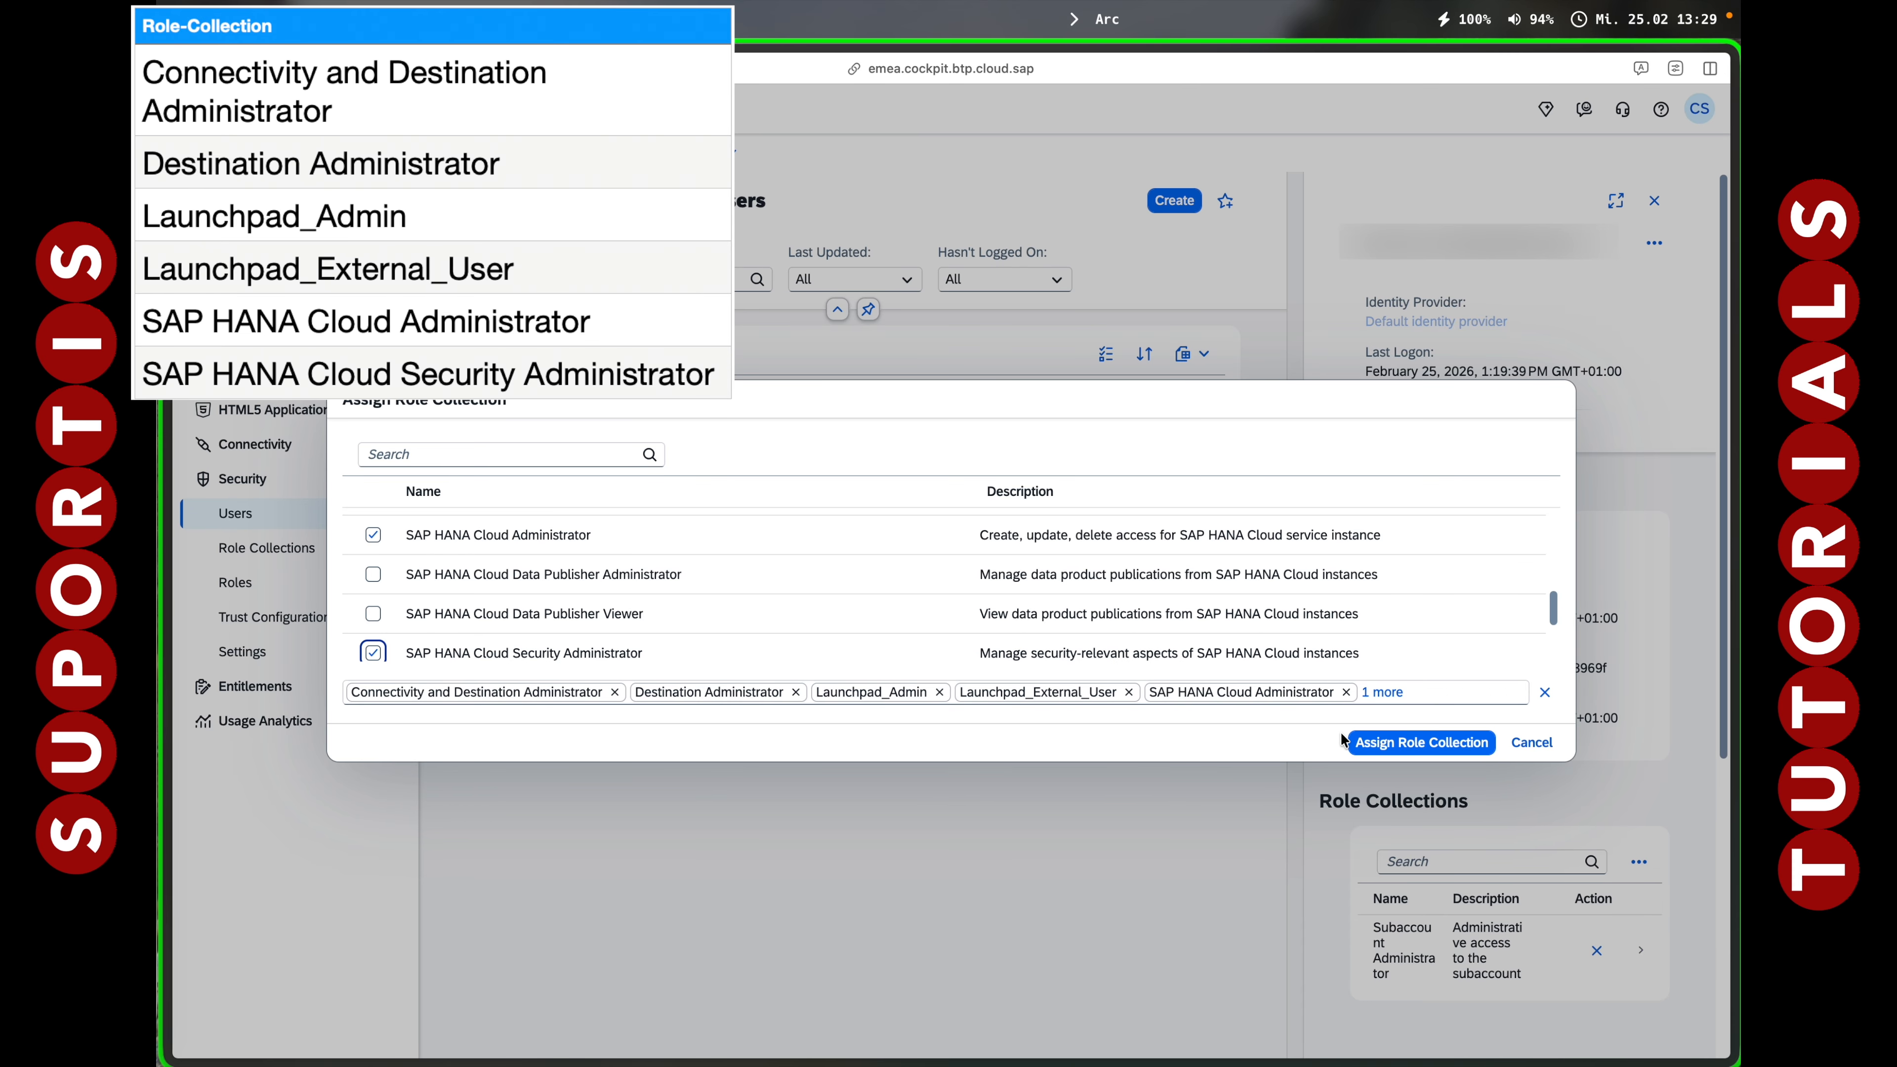
{"action": "left_click", "coordinate": [1414, 748]}
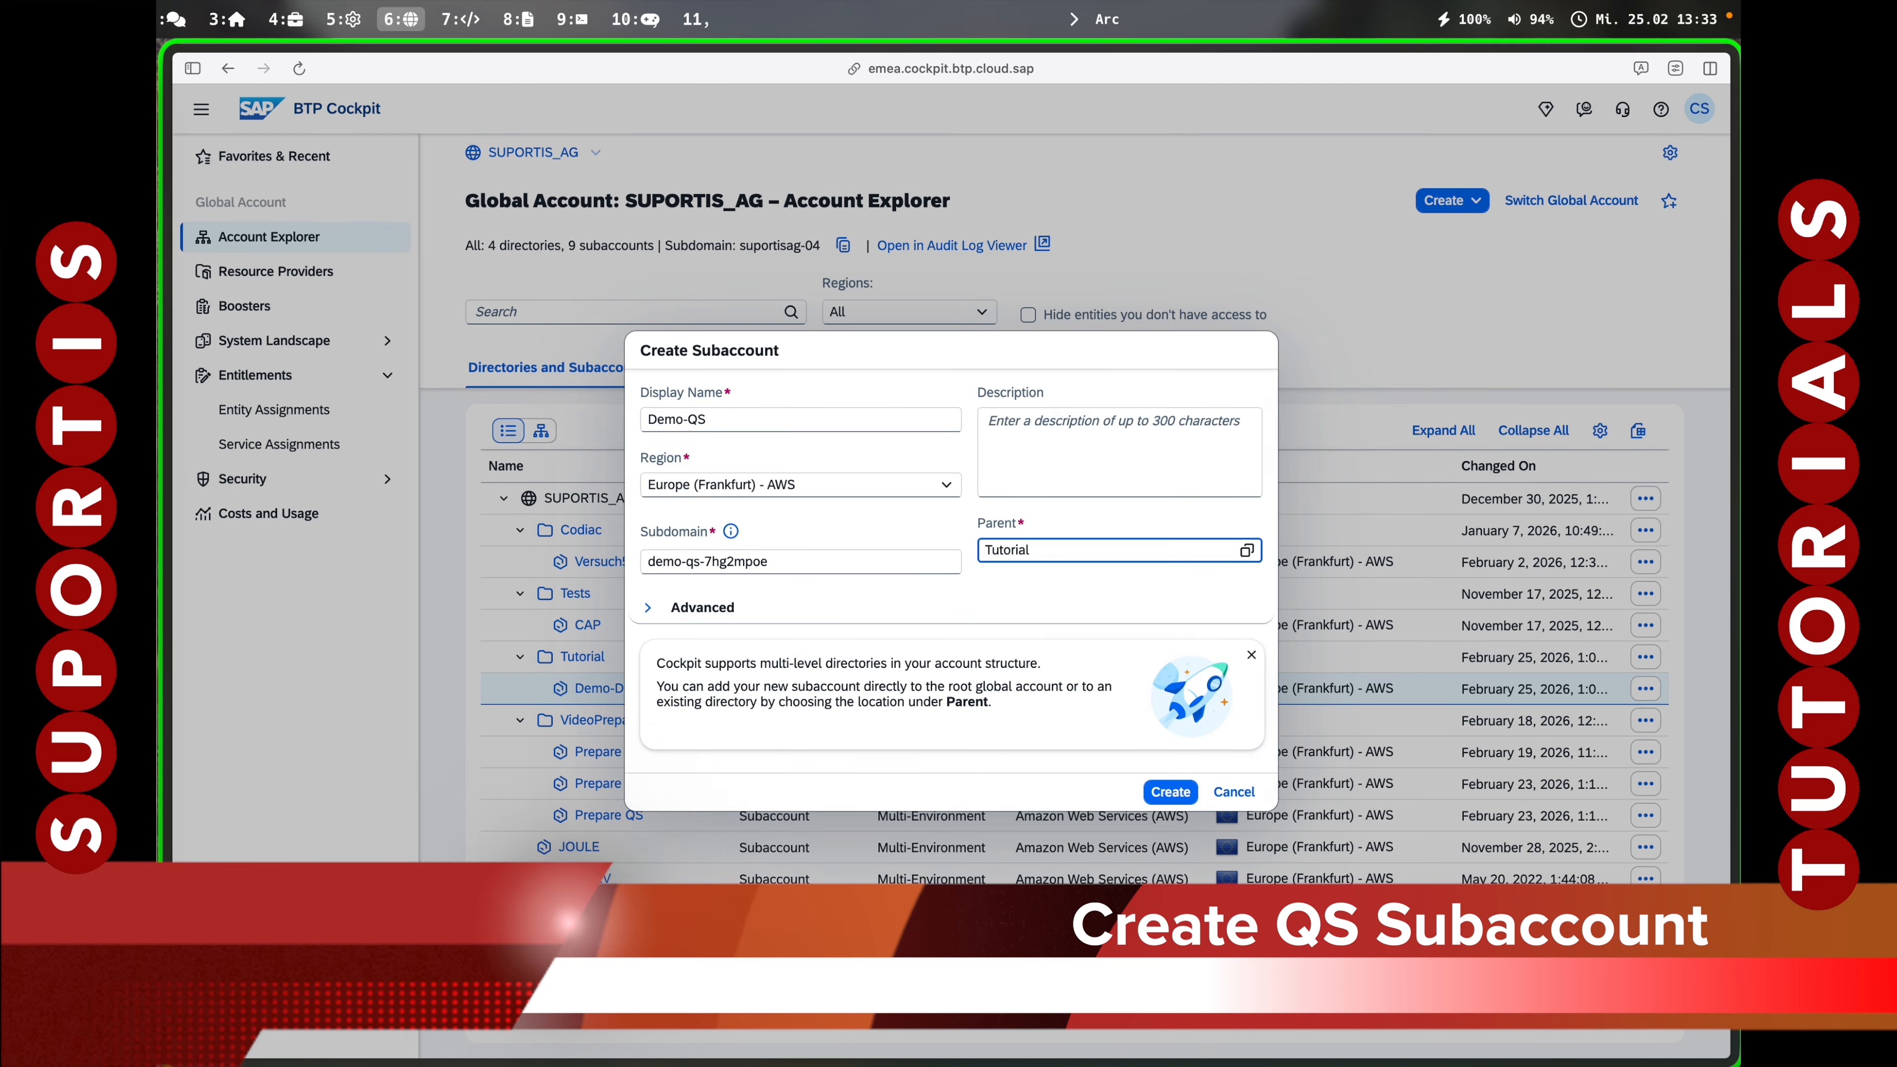
Create subaccount Demo-QS under Tutorial with Cloud Foundry enabled and a space named qs.
{"action": "left_click", "coordinate": [1170, 792]}
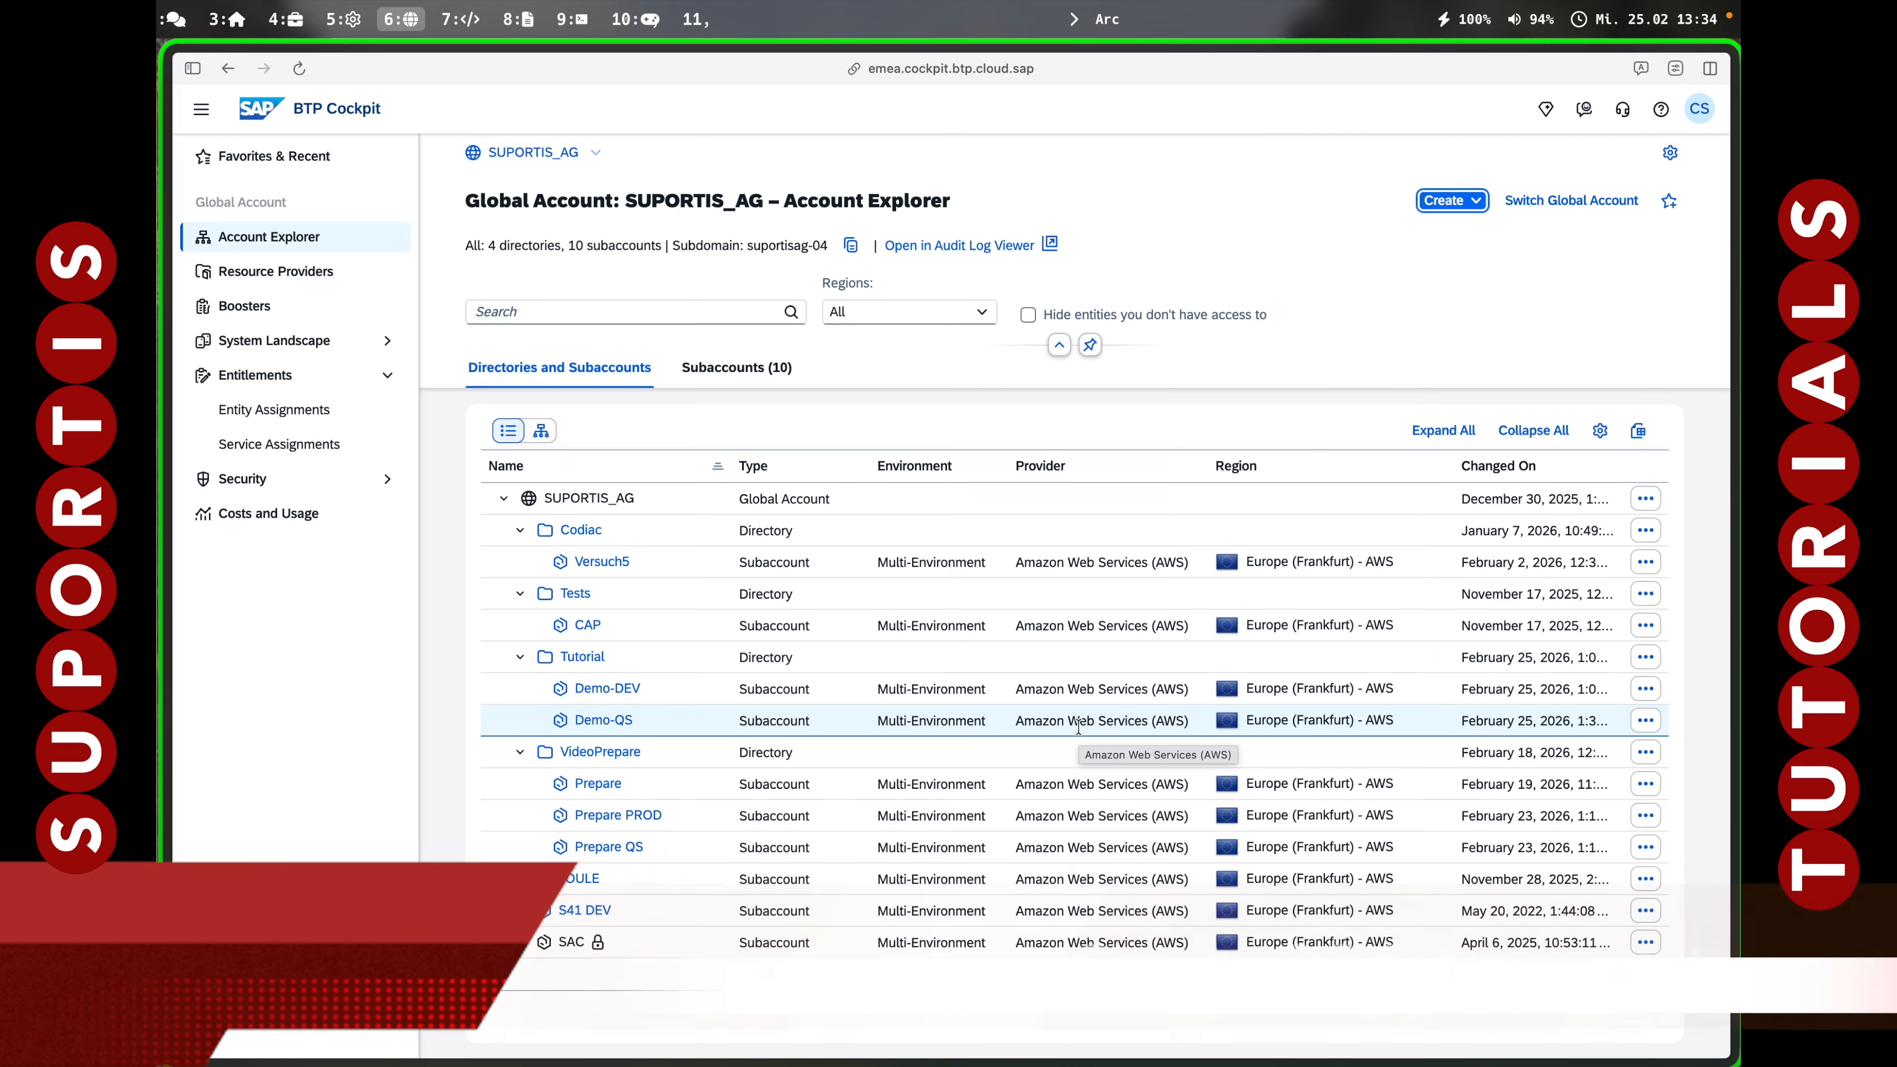
{"action": "left_click", "coordinate": [1205, 885]}
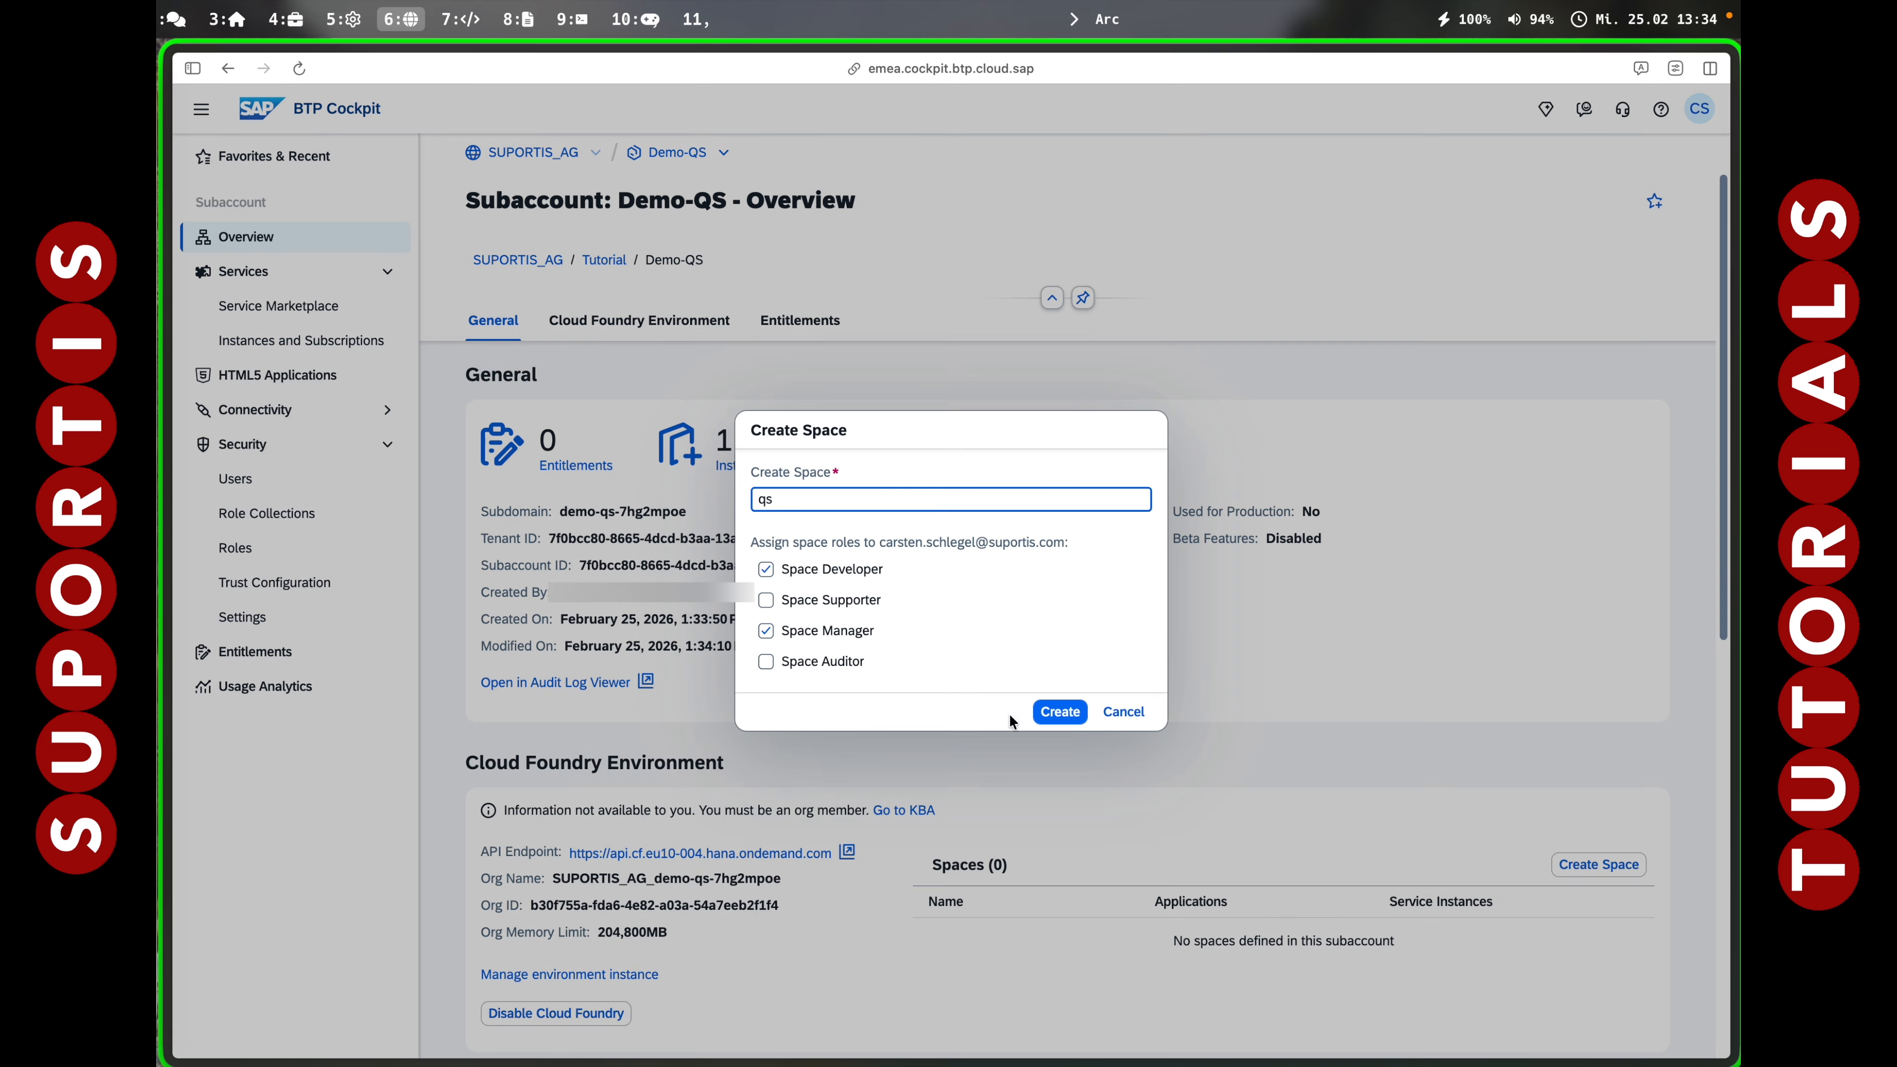
{"action": "left_click", "coordinate": [1058, 708]}
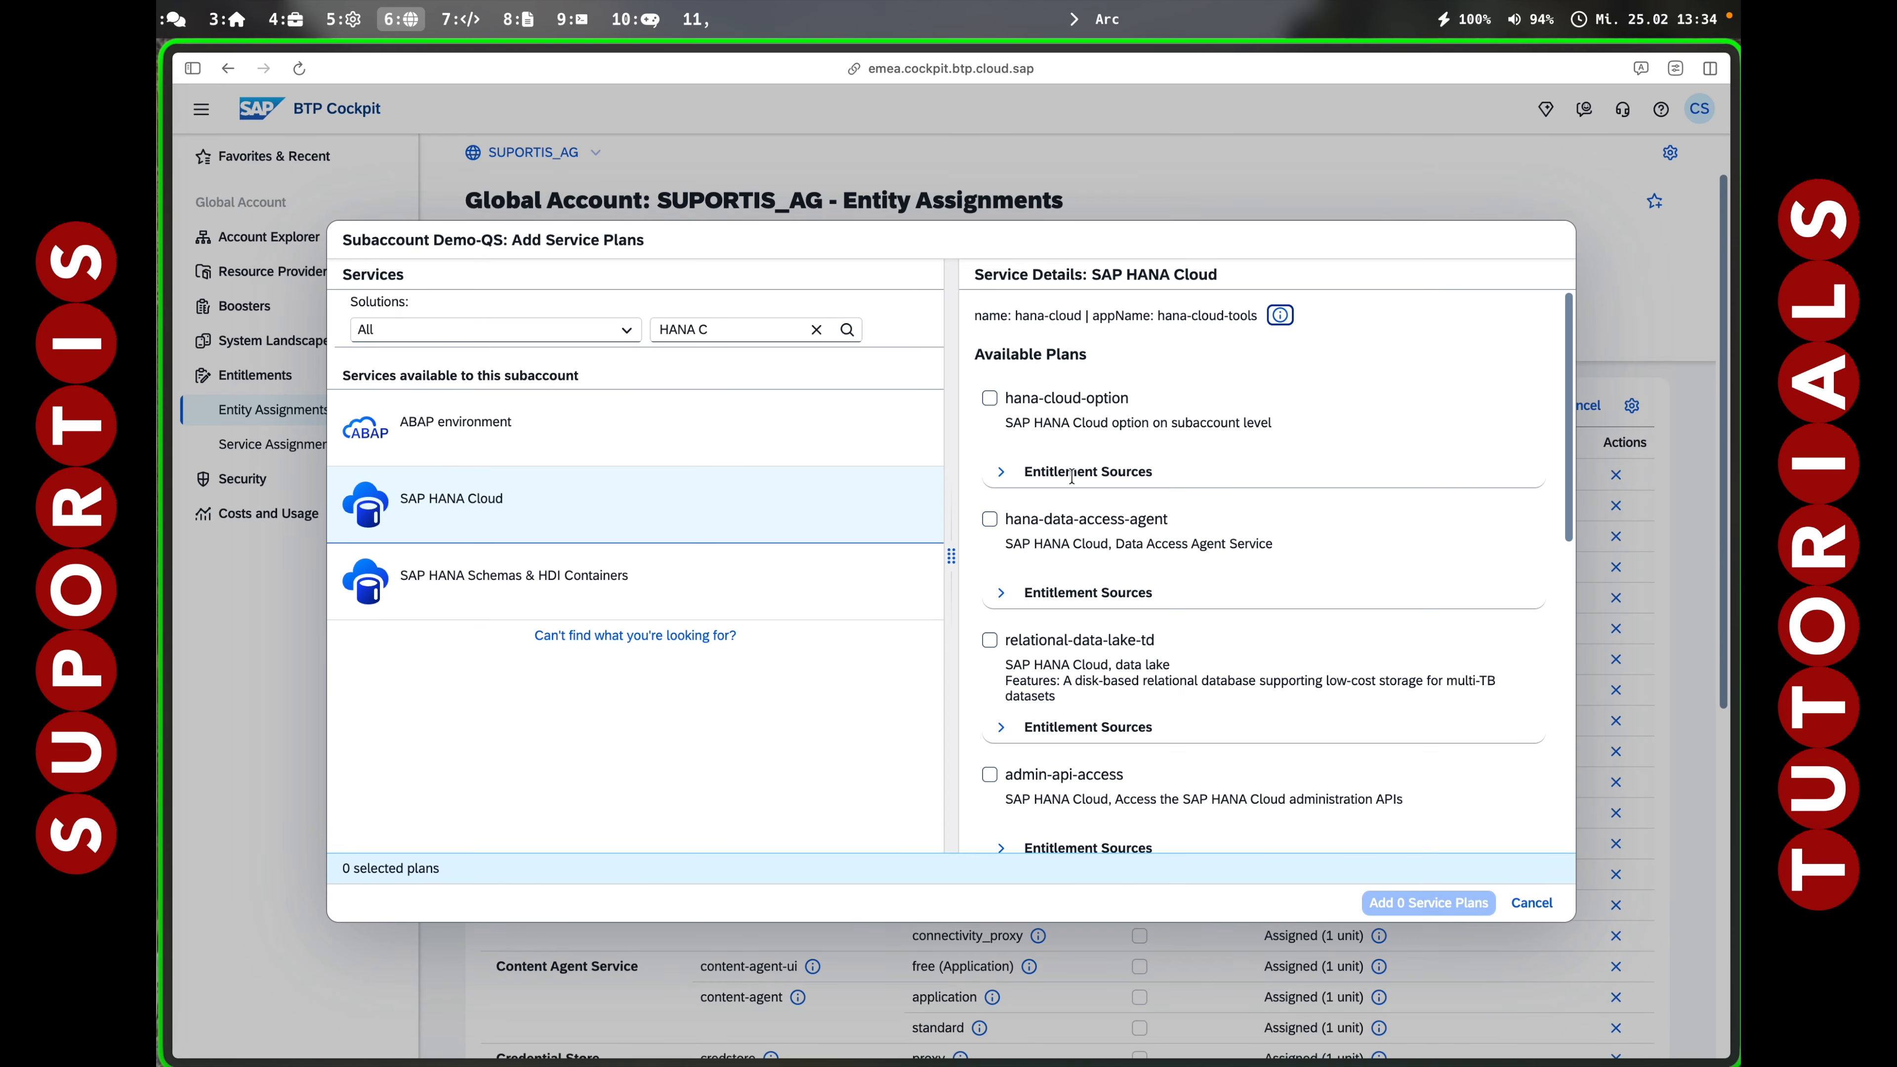
Add the SAP HANA Cloud tools and other chosen plans to Demo-QS entitlements and save.
{"action": "scroll", "coordinate": [984, 660], "scroll_direction": "down", "scroll_amount": 5}
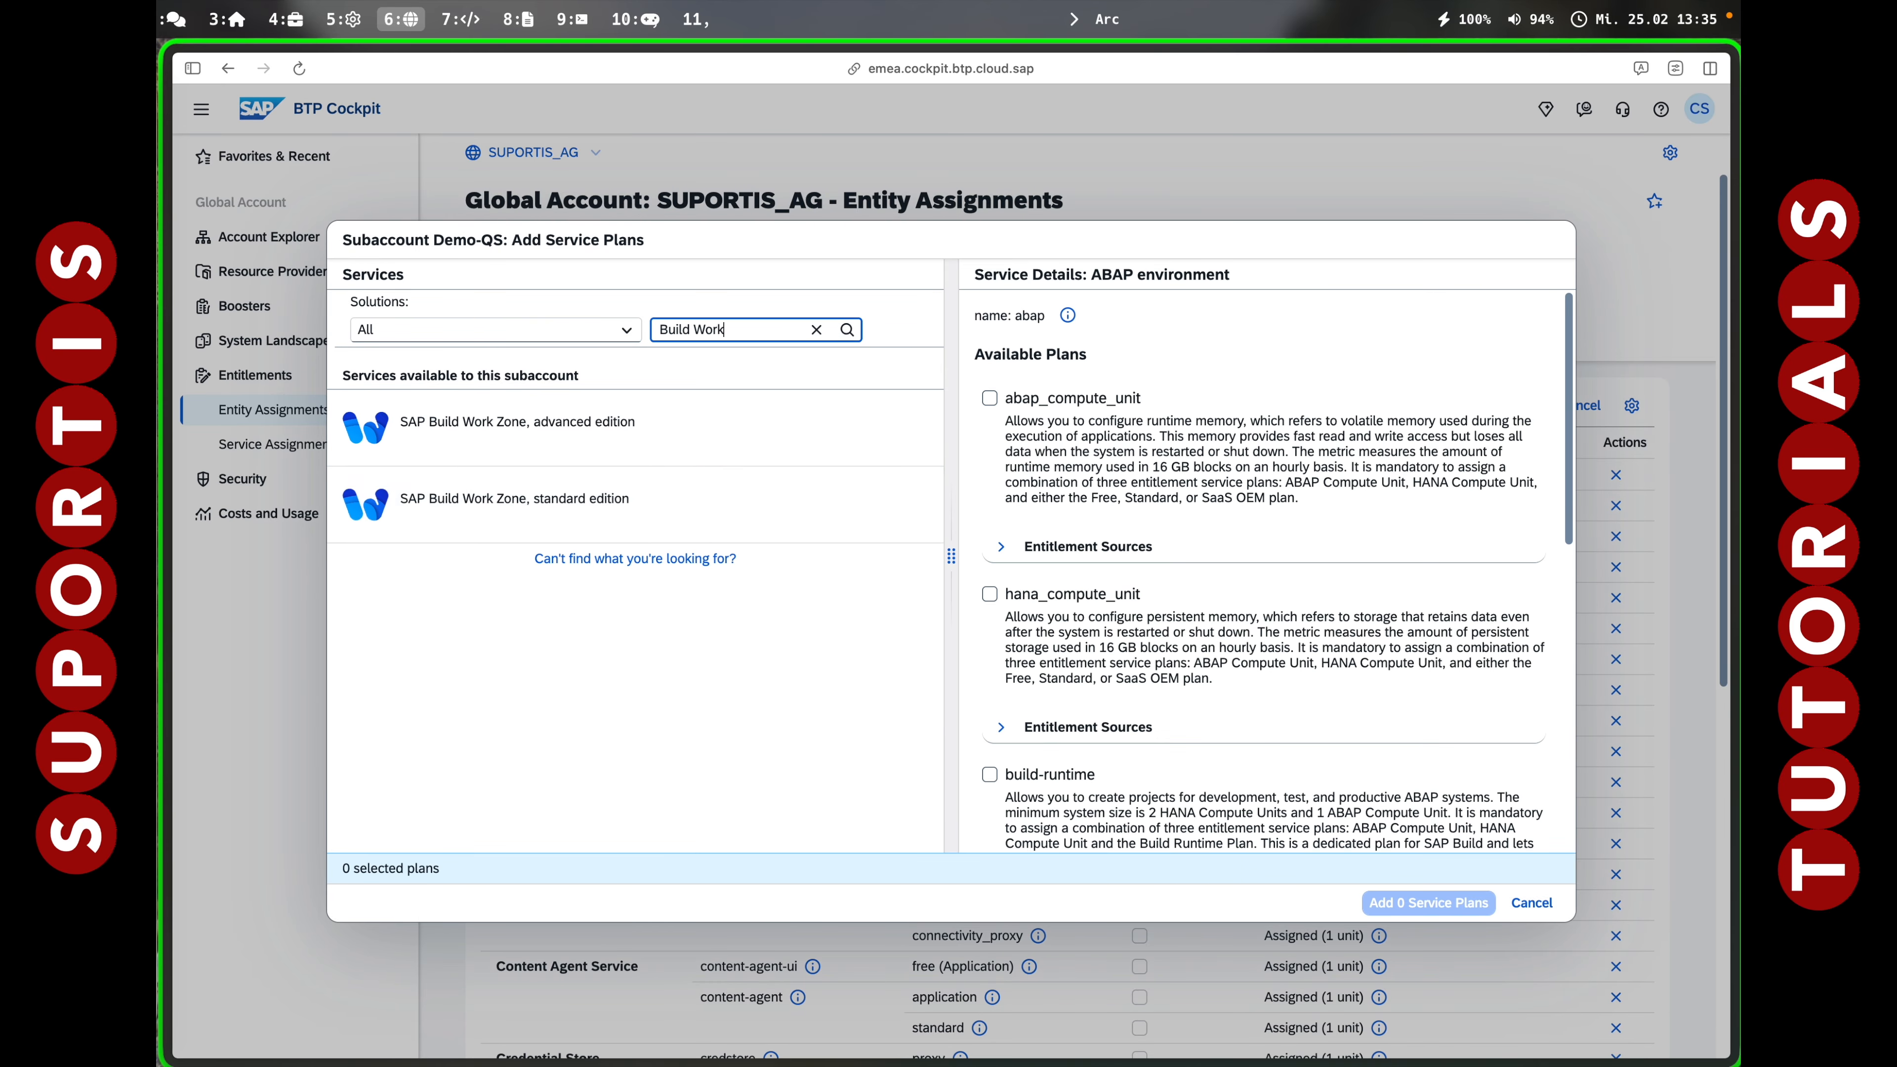
{"action": "left_click", "coordinate": [516, 498]}
{"action": "scroll", "coordinate": [1056, 720], "scroll_direction": "down", "scroll_amount": 3}
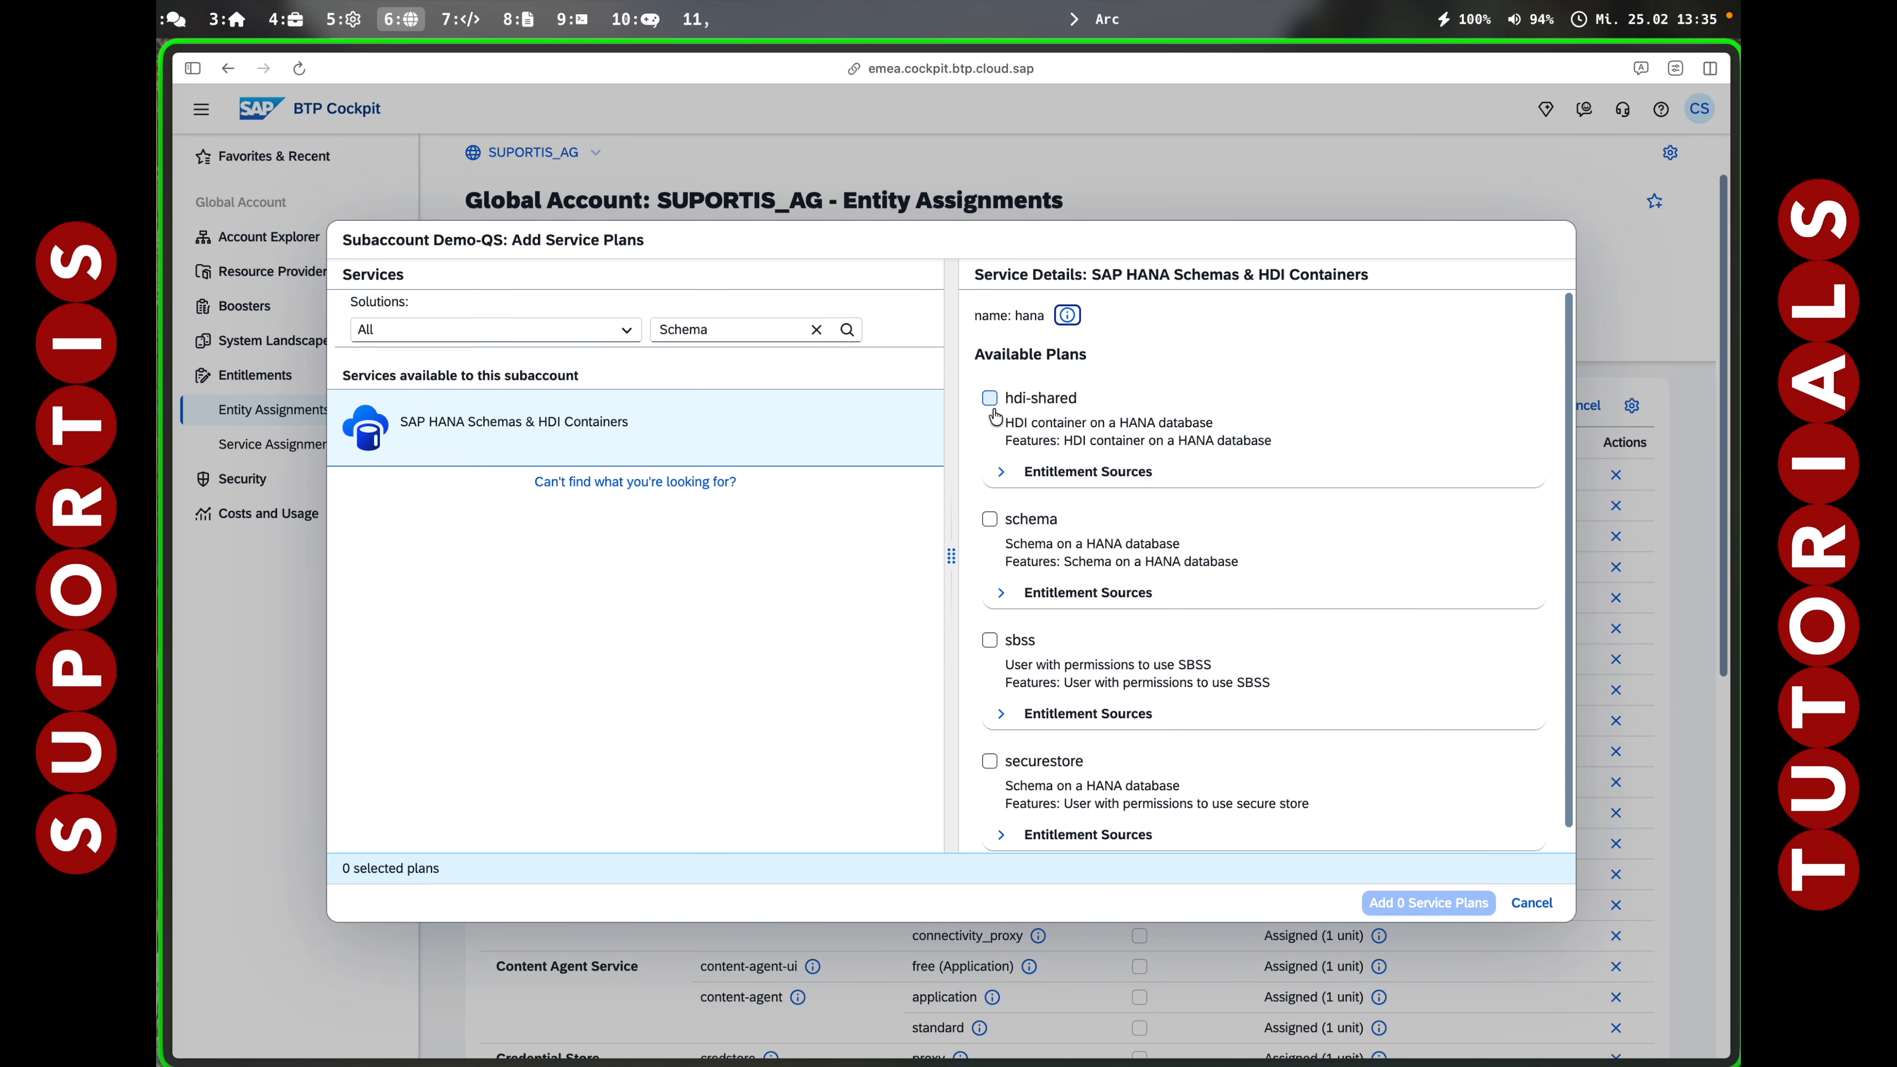
{"action": "left_click", "coordinate": [989, 398]}
{"action": "left_click", "coordinate": [1431, 903]}
{"action": "left_click", "coordinate": [283, 237]}
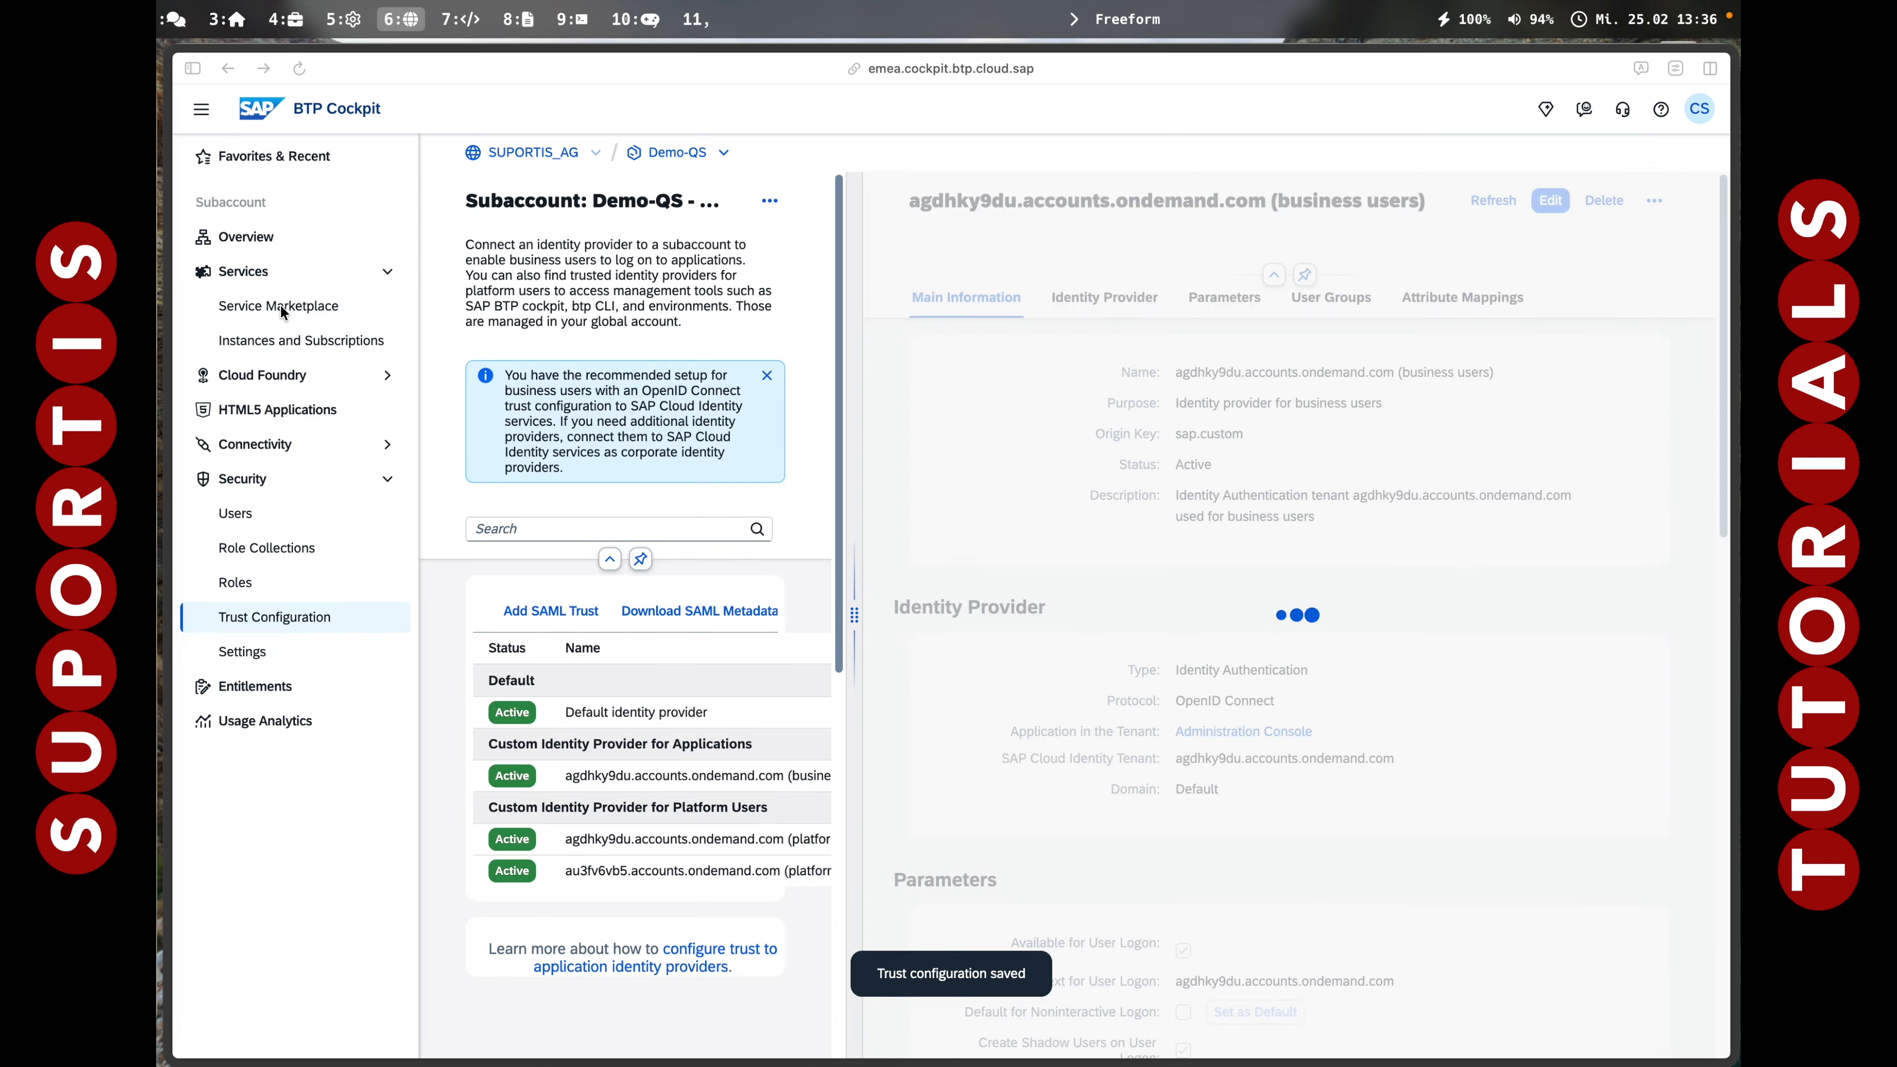
Create Build Work Zone and SAP HANA Cloud tools subscriptions from the Demo-QS service marketplace.
{"action": "left_click", "coordinate": [280, 304]}
{"action": "left_click", "coordinate": [620, 560]}
{"action": "left_click", "coordinate": [1207, 883]}
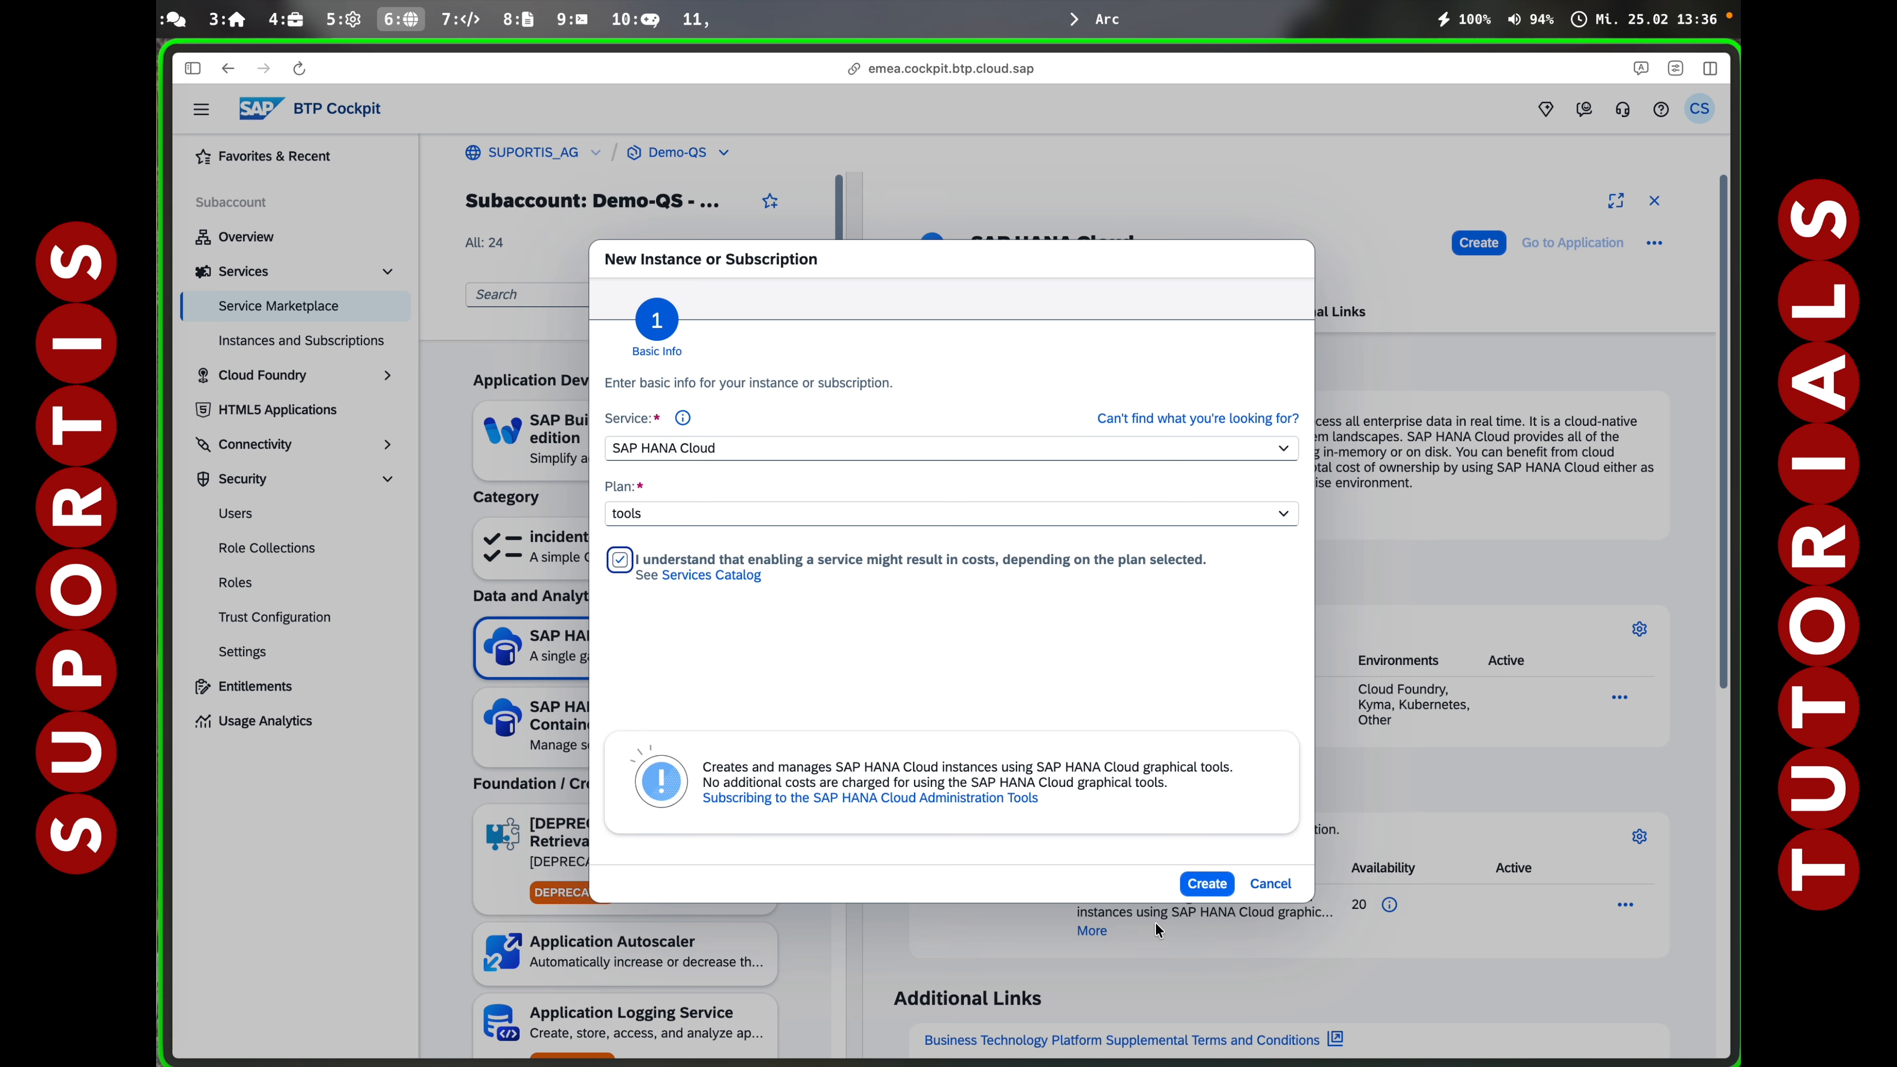
{"action": "left_click", "coordinate": [1207, 884]}
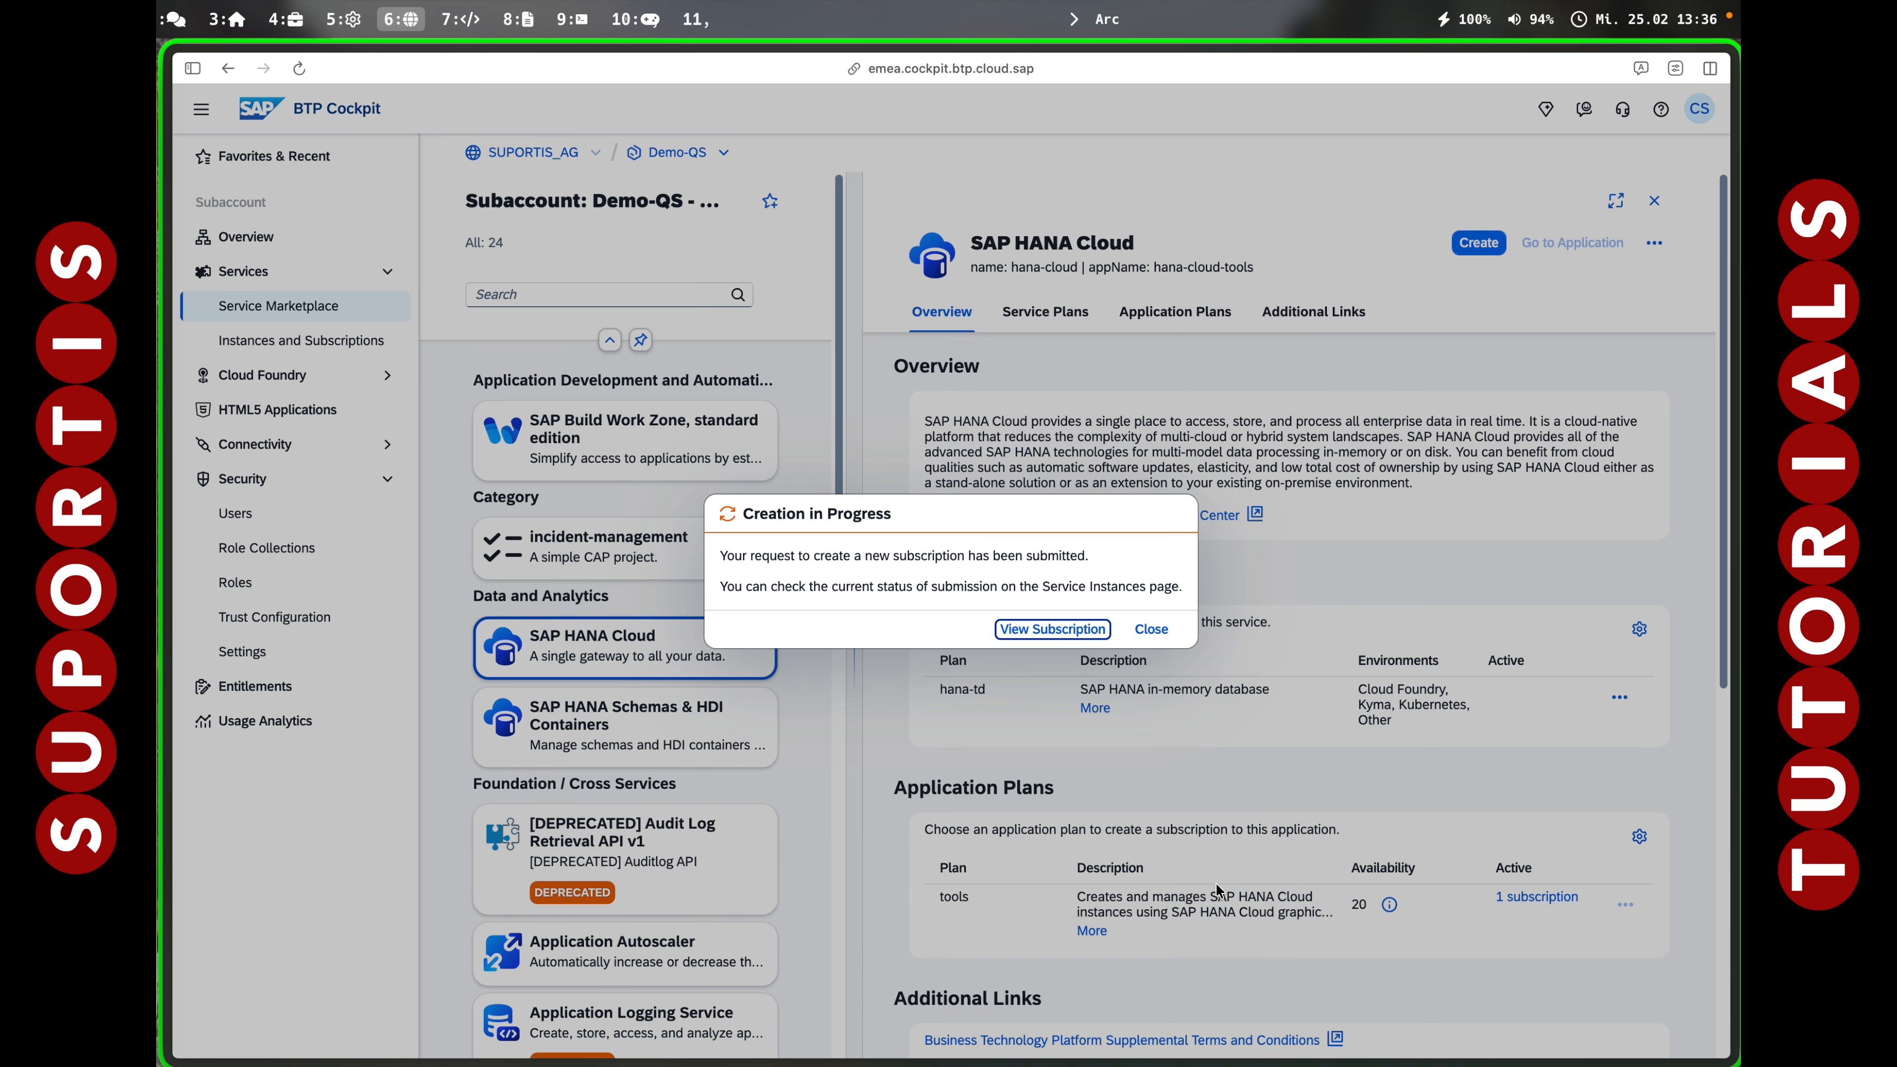
{"action": "left_click", "coordinate": [1027, 618]}
Assign Connectivity and Destination Administrator, Launchpad_Admin and Launchpad_External_User role collections to the Demo-QS user.
{"action": "left_click", "coordinate": [235, 514]}
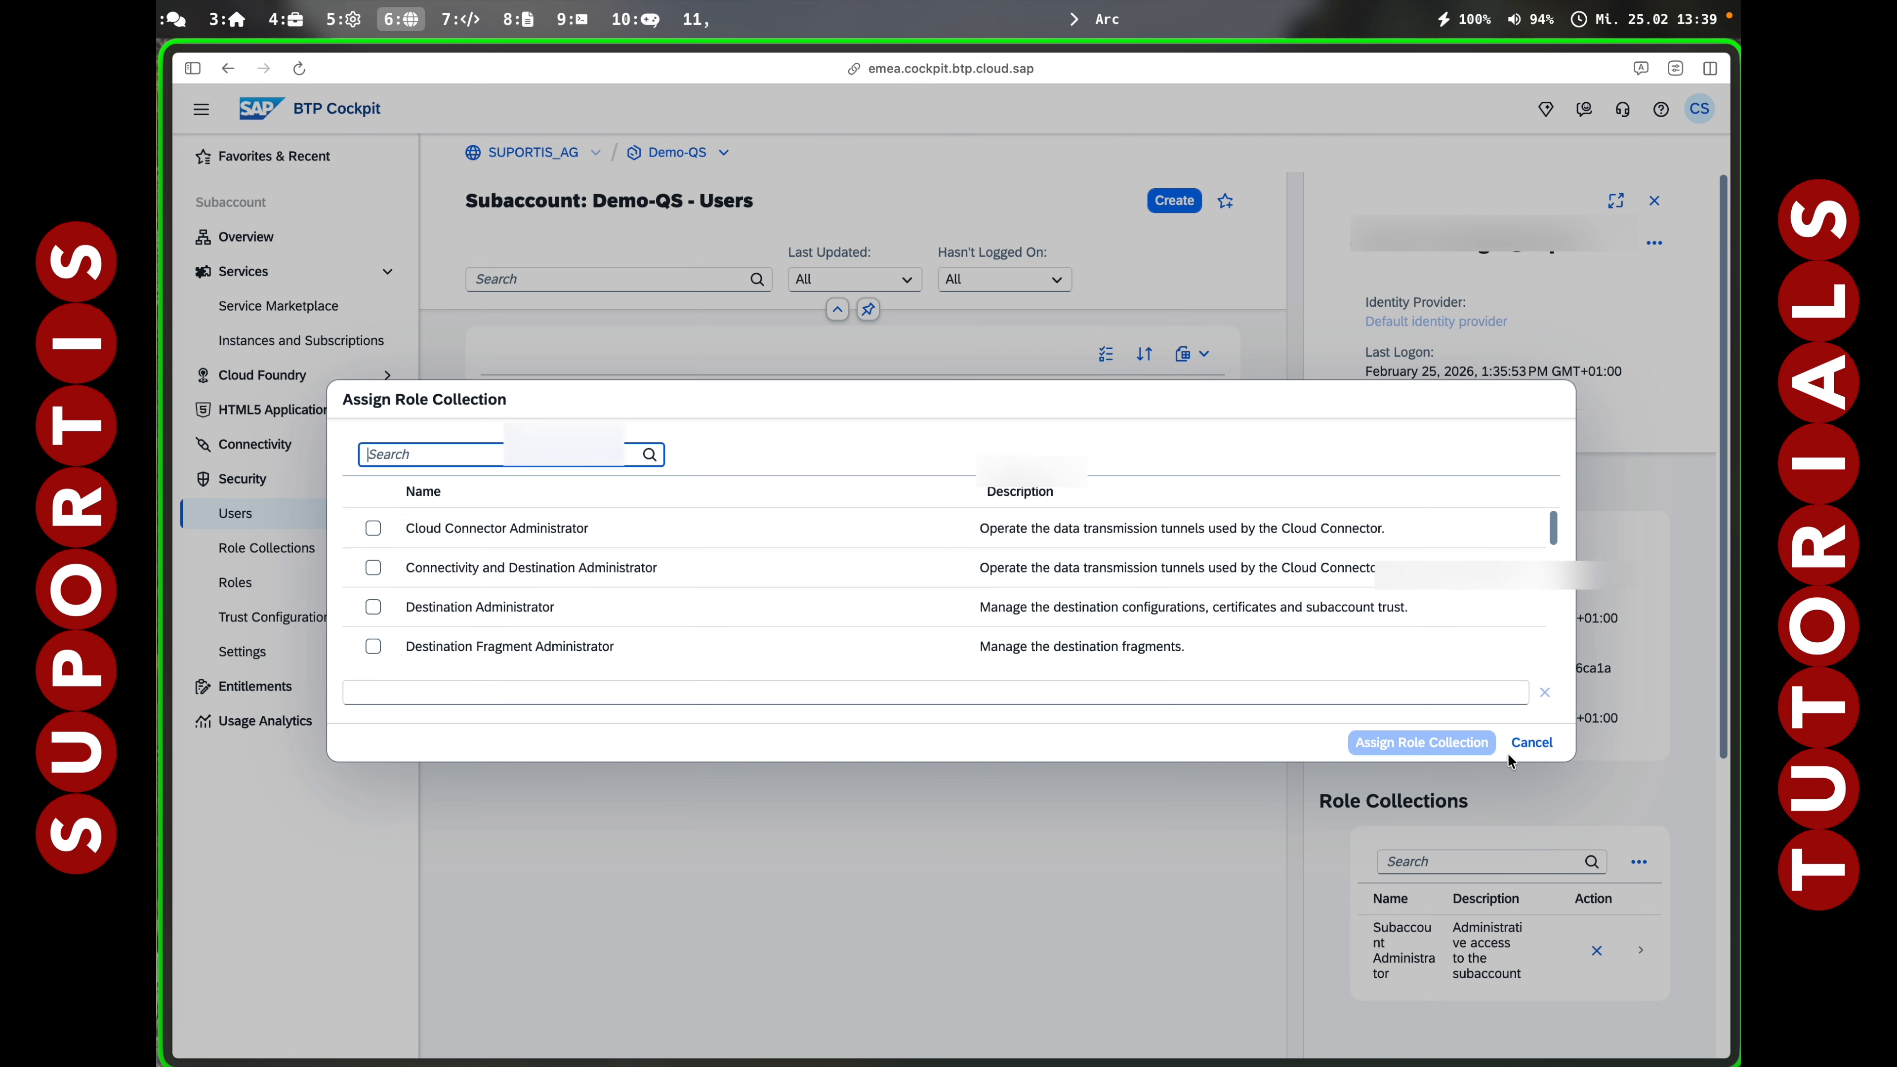
{"action": "left_click", "coordinate": [372, 567]}
{"action": "left_click", "coordinate": [371, 605]}
{"action": "scroll", "coordinate": [370, 603], "scroll_direction": "down", "scroll_amount": 10}
{"action": "left_click", "coordinate": [371, 598]}
{"action": "scroll", "coordinate": [371, 591], "scroll_direction": "down", "scroll_amount": 2}
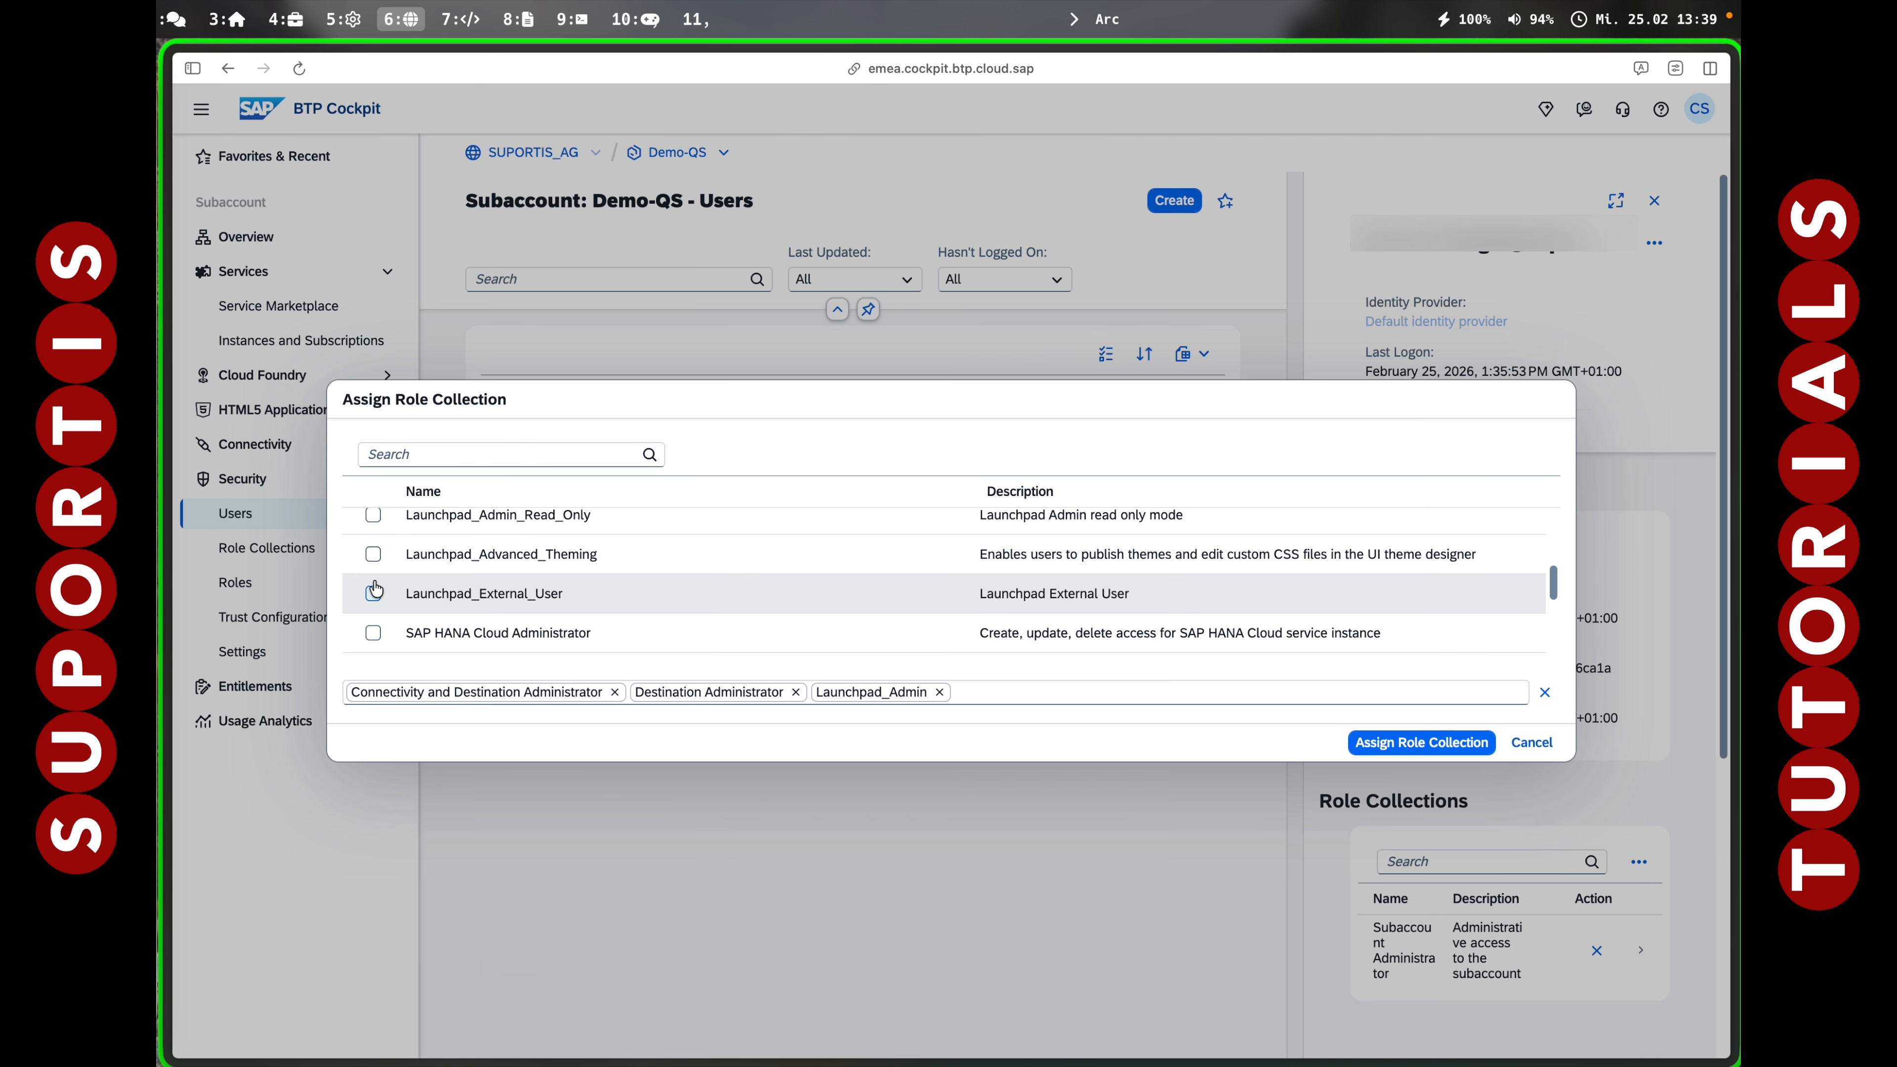
{"action": "left_click", "coordinate": [373, 592]}
{"action": "scroll", "coordinate": [373, 589], "scroll_direction": "down", "scroll_amount": 3}
{"action": "left_click", "coordinate": [1371, 746]}
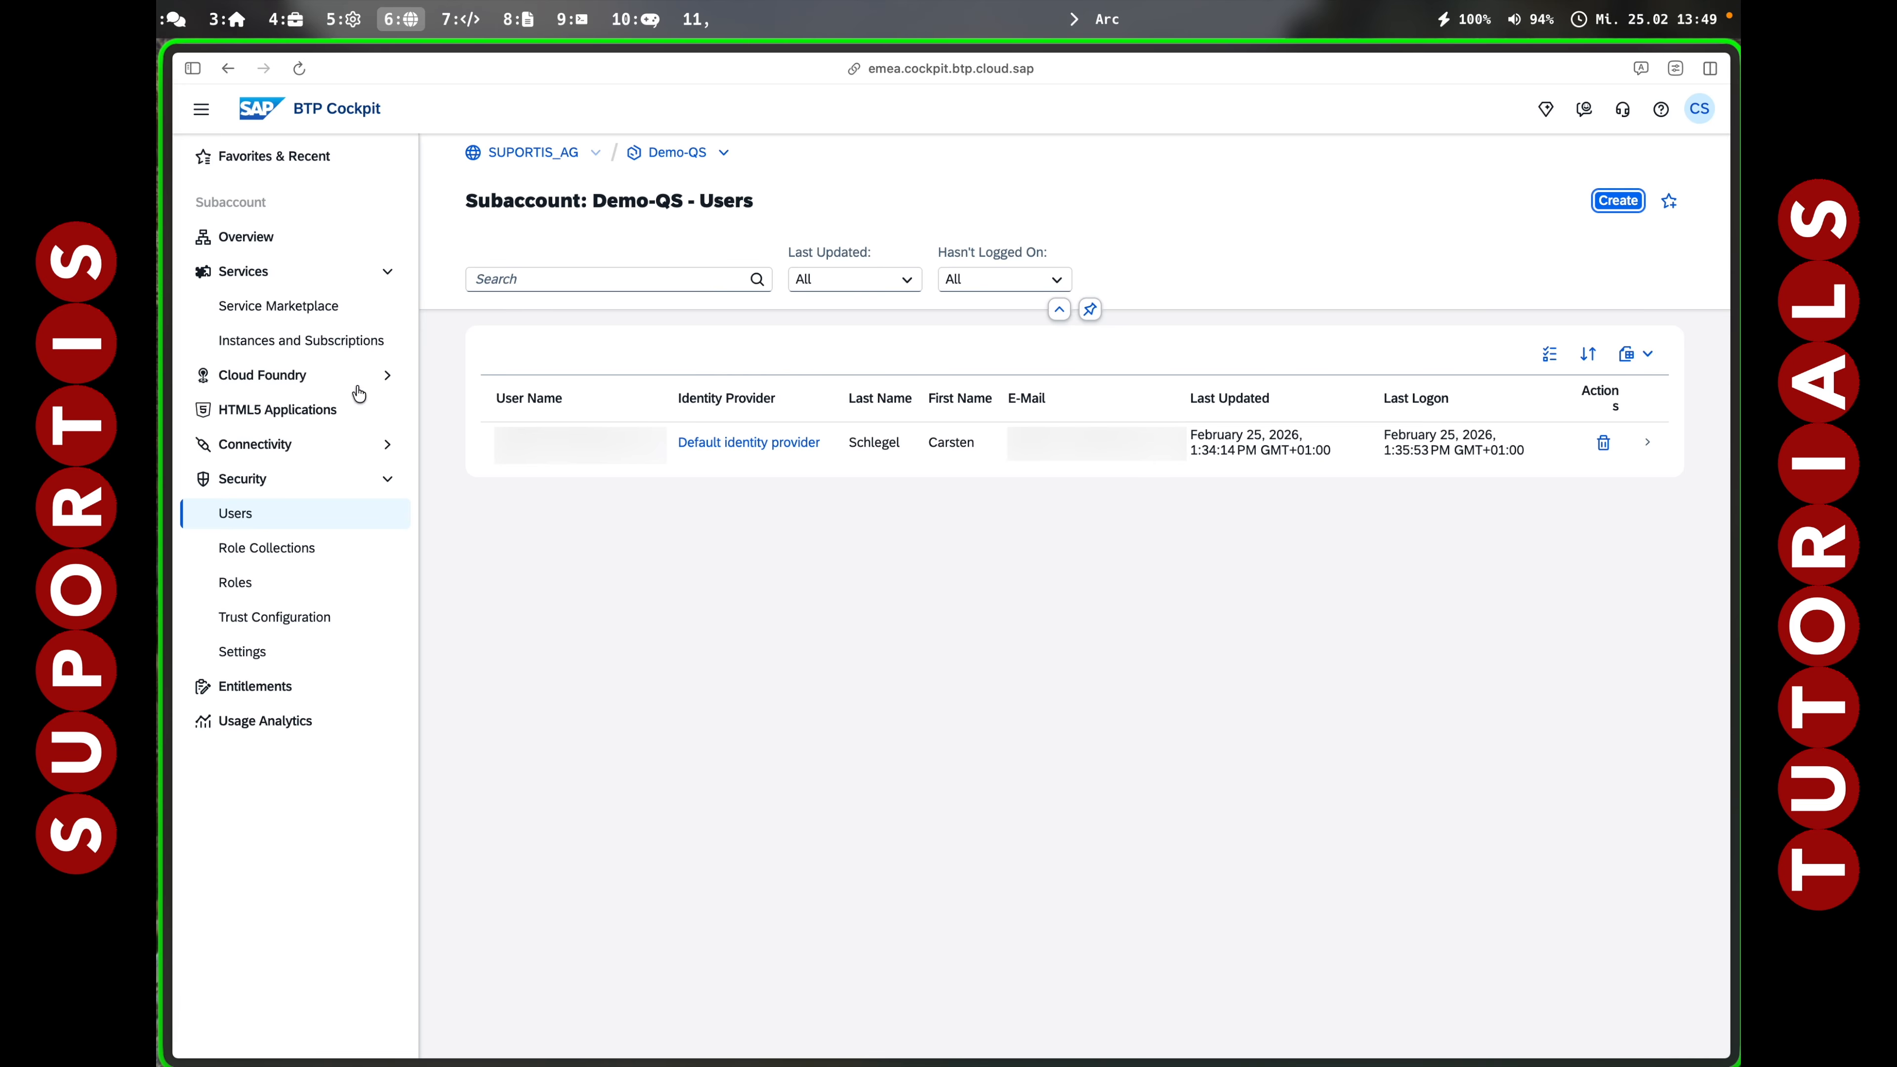
Launch SAP HANA Cloud tools, sign in via the default identity provider, and start Create Instance.
{"action": "left_click", "coordinate": [297, 342]}
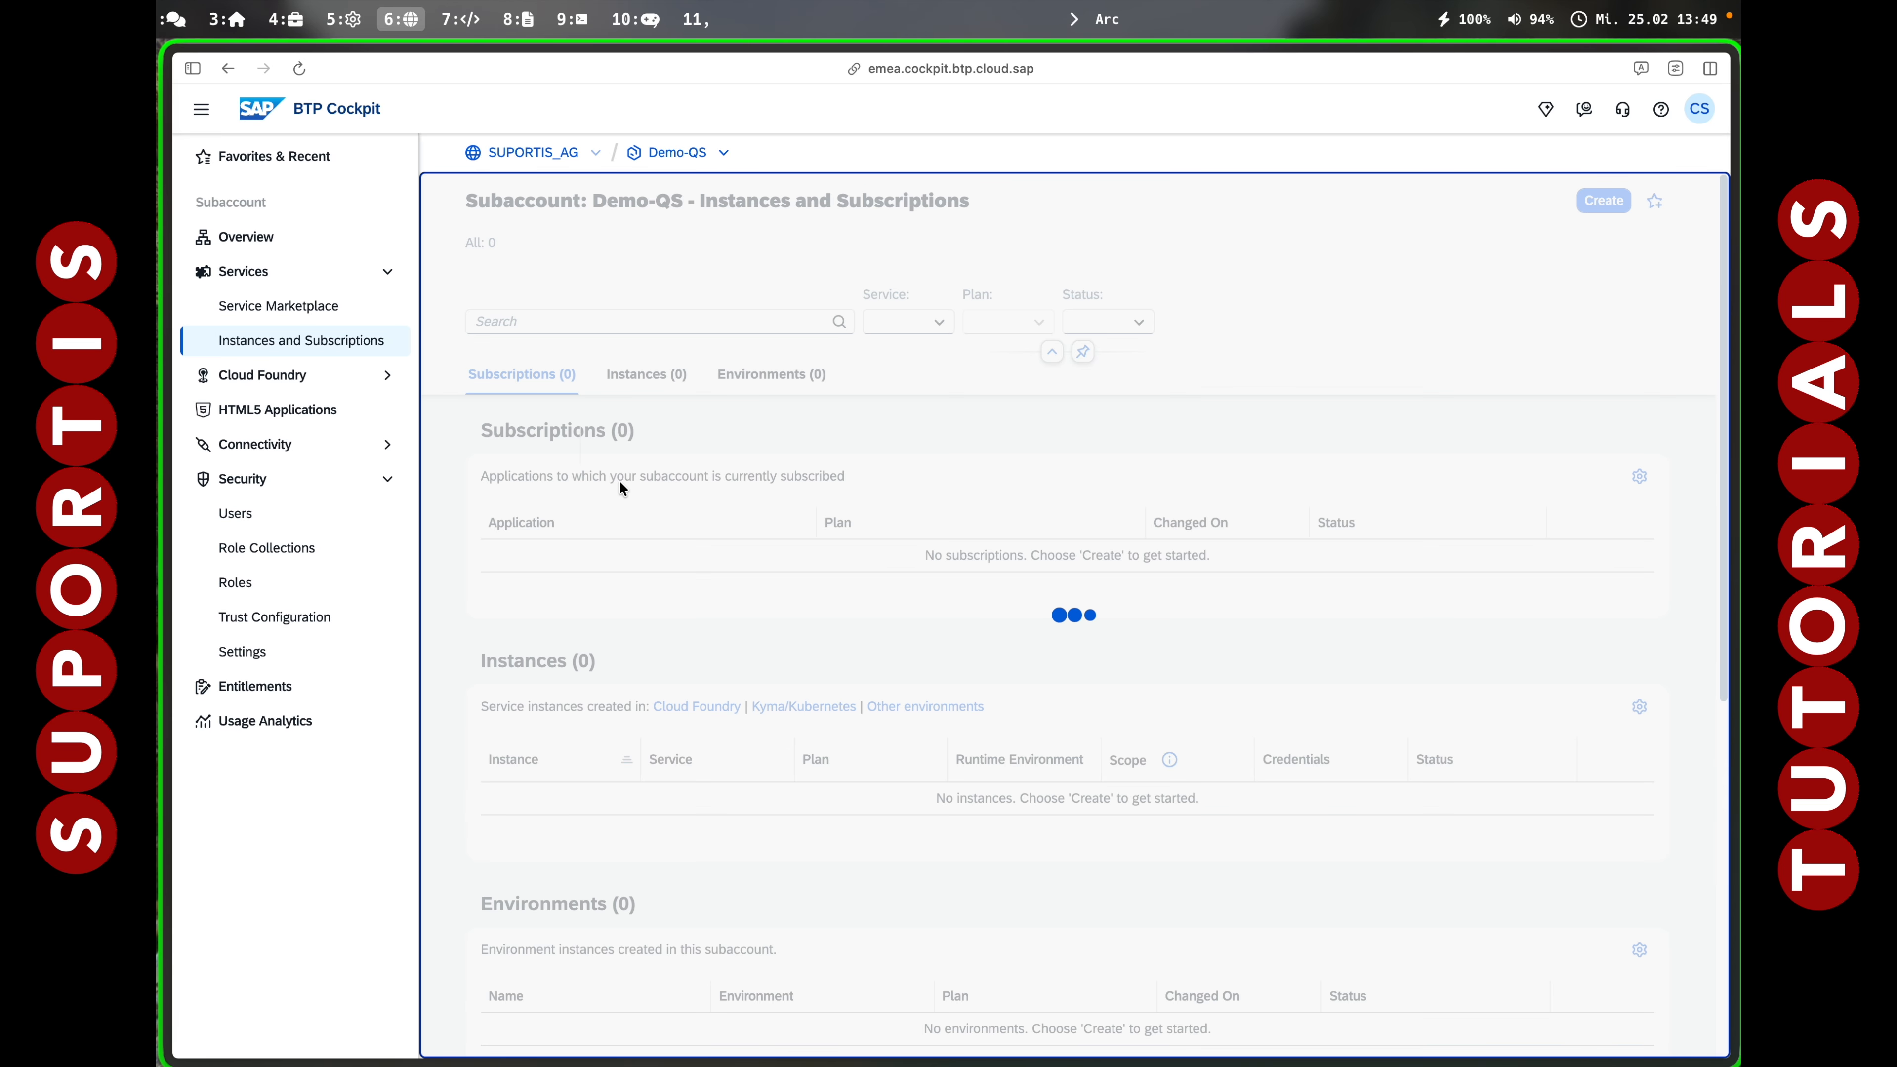
{"action": "left_click", "coordinate": [600, 560]}
{"action": "left_click", "coordinate": [932, 289]}
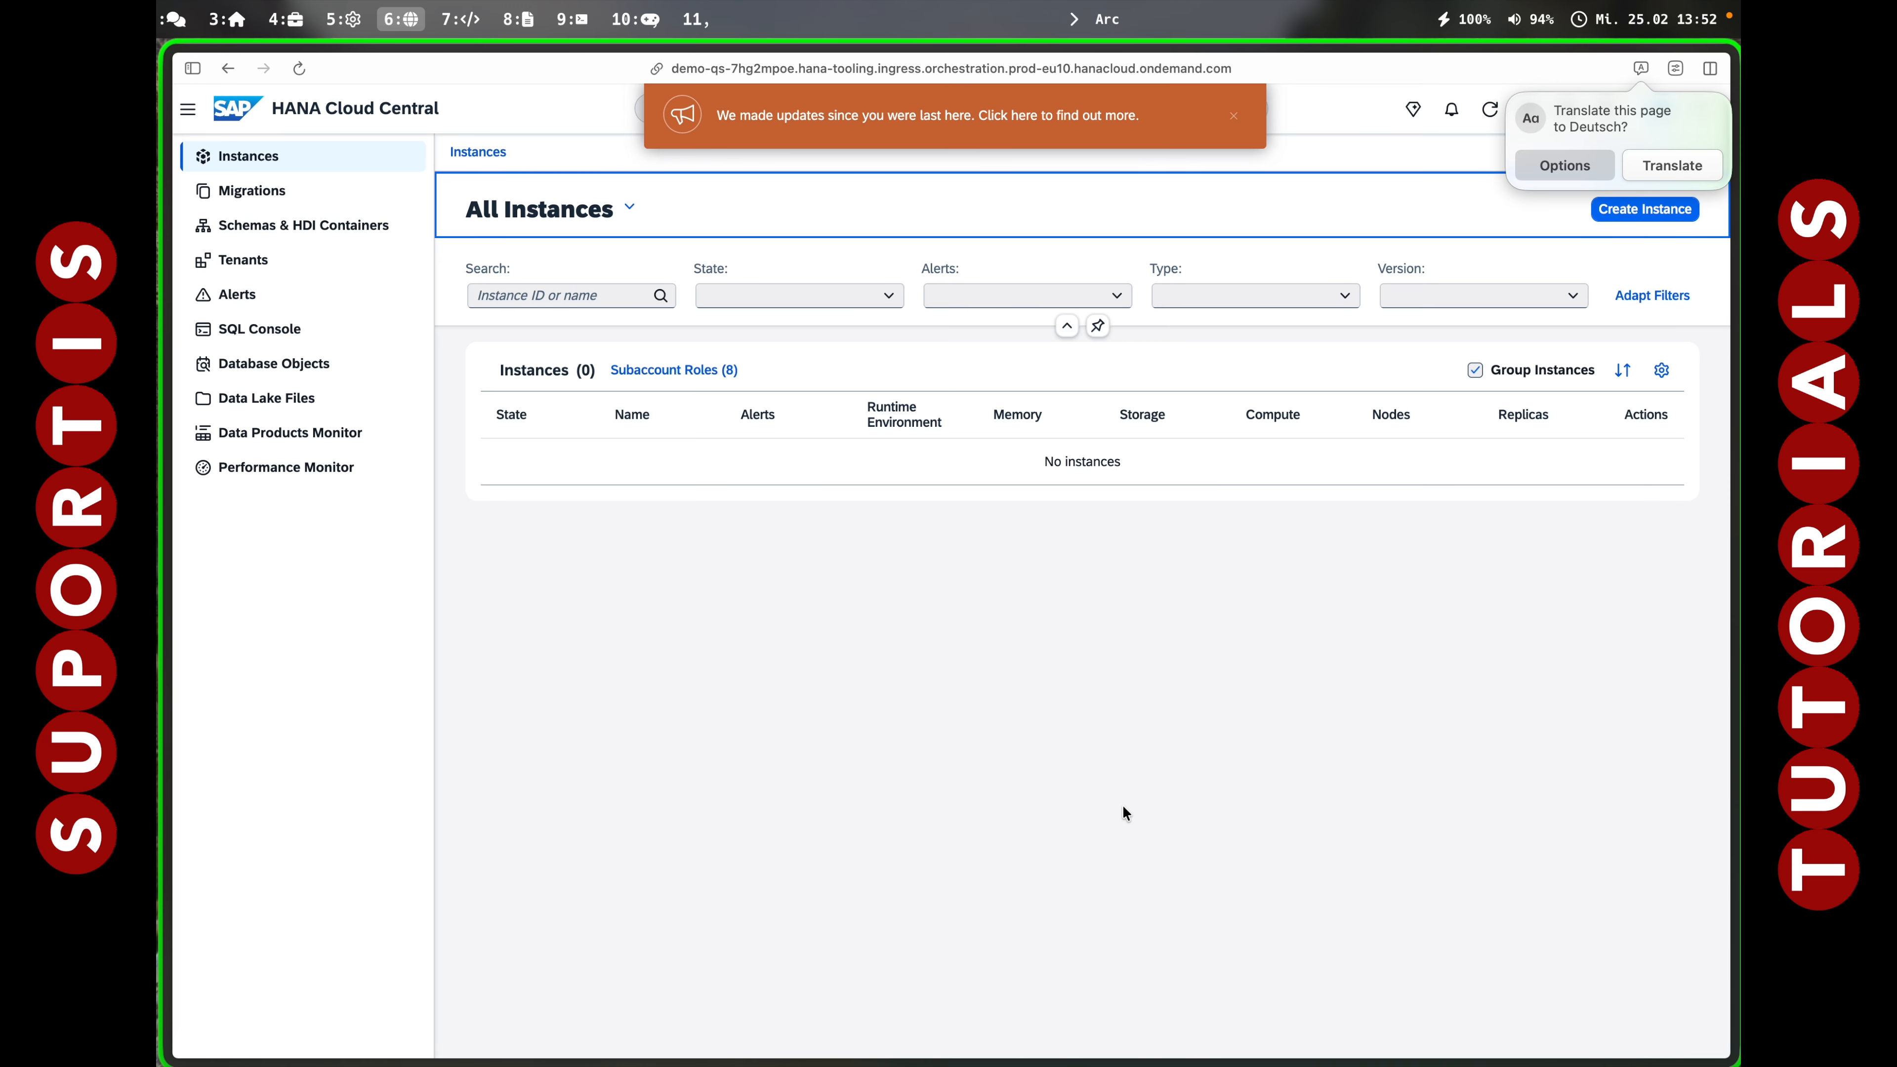
{"action": "left_click", "coordinate": [1234, 115]}
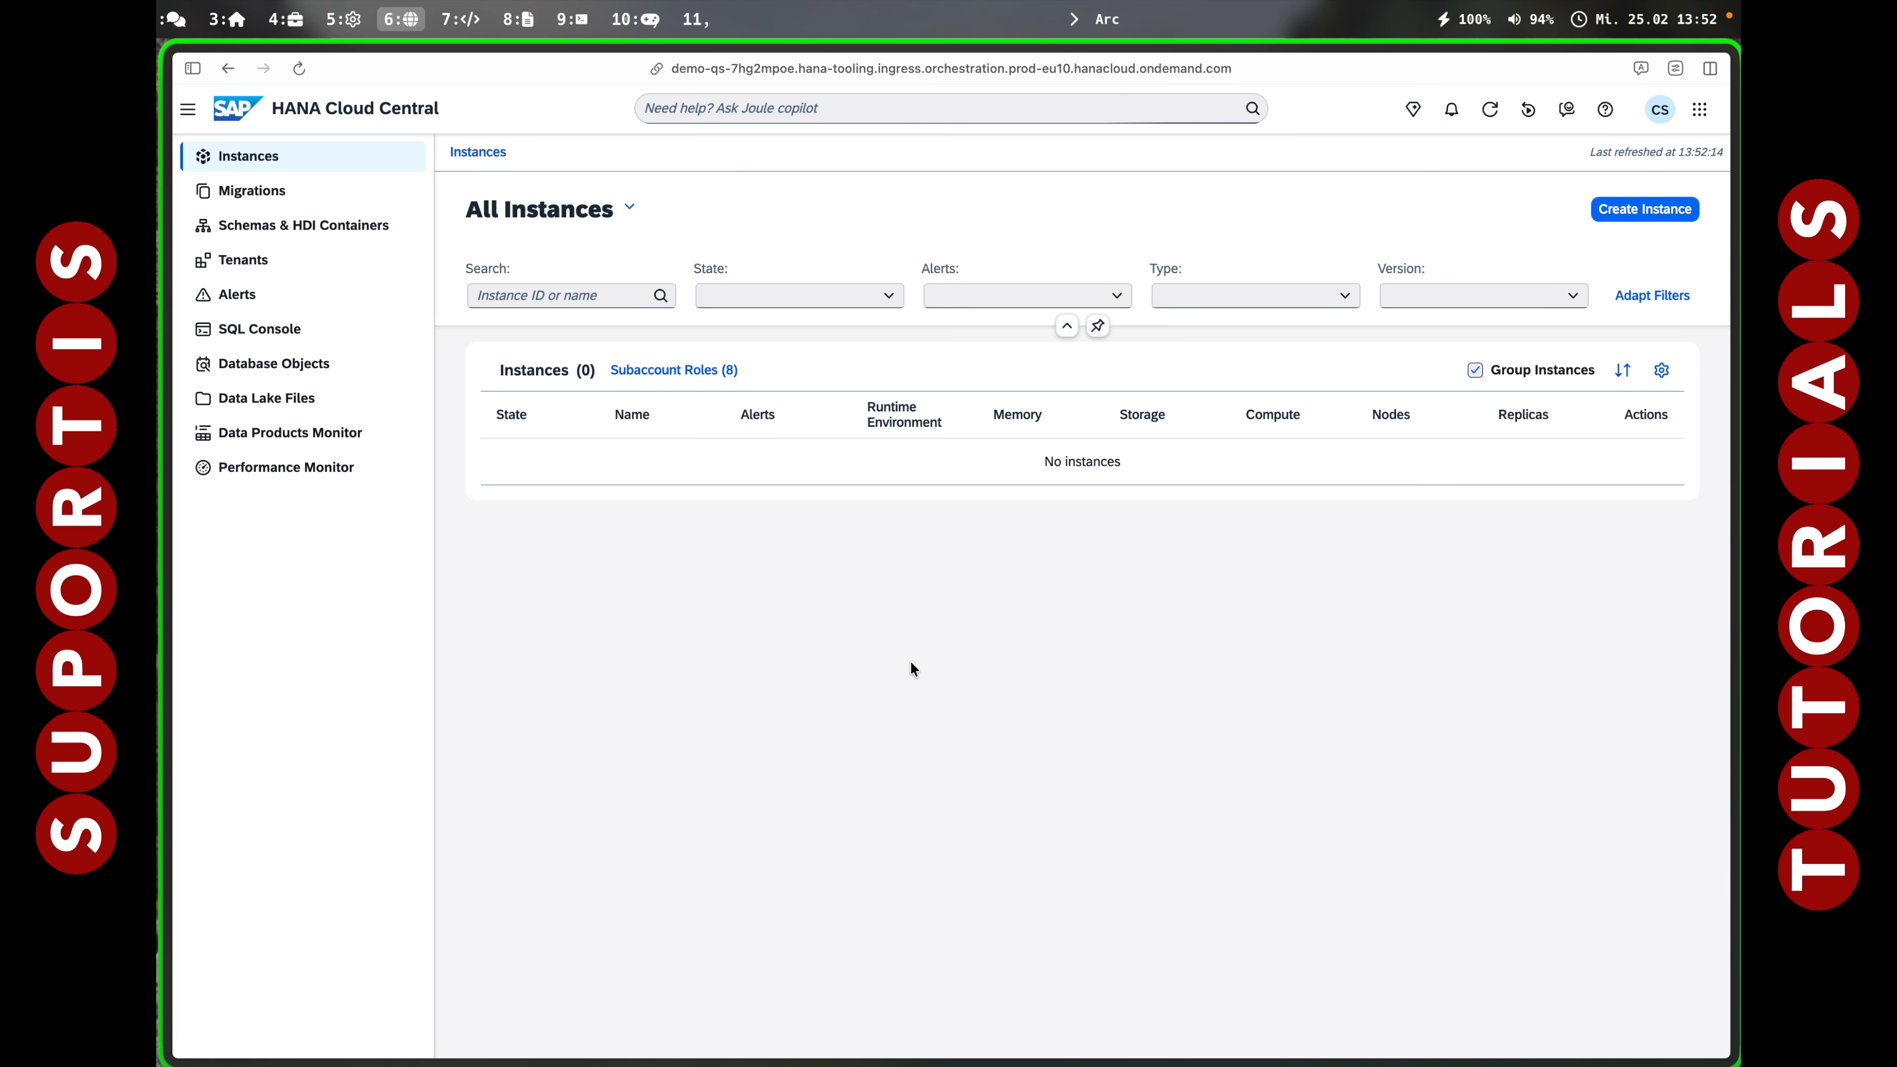
{"action": "left_click", "coordinate": [1615, 208]}
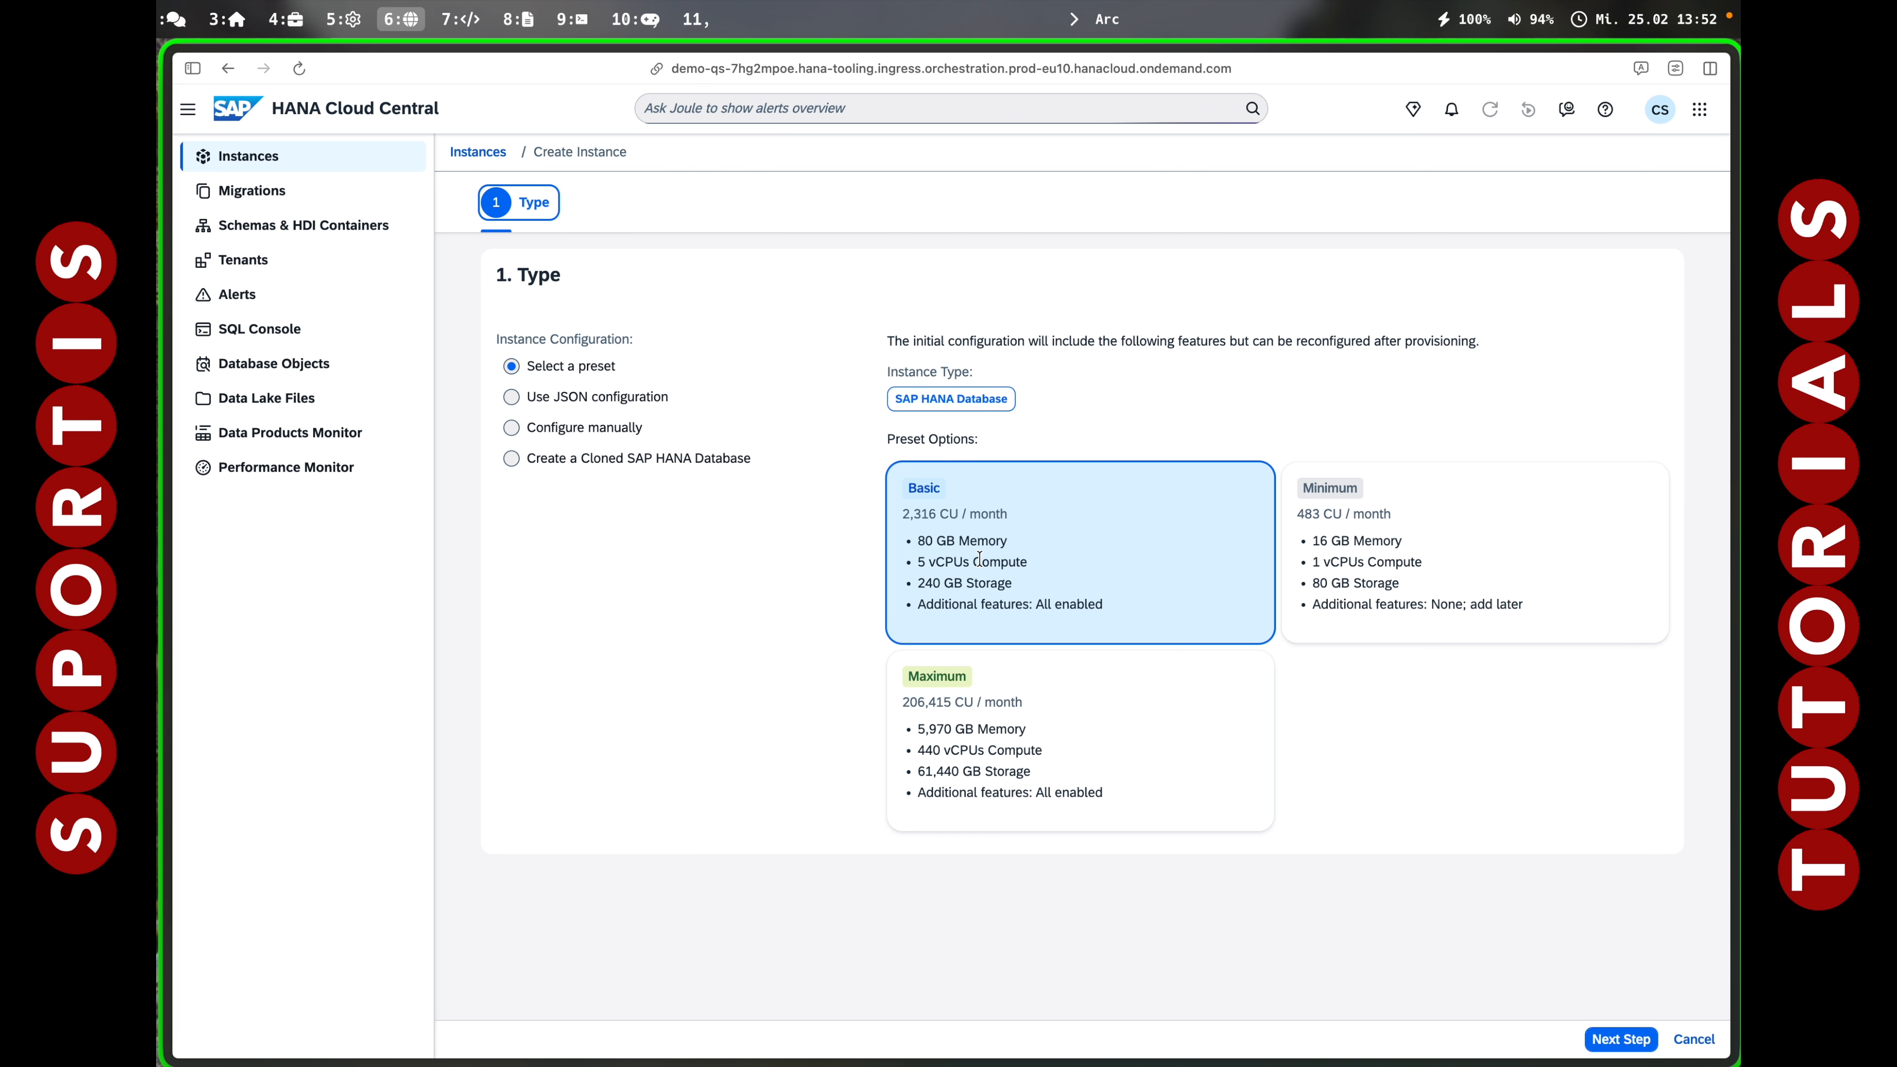
Keep the Basic preset and name the new instance hanatd.
{"action": "left_click", "coordinate": [1112, 531]}
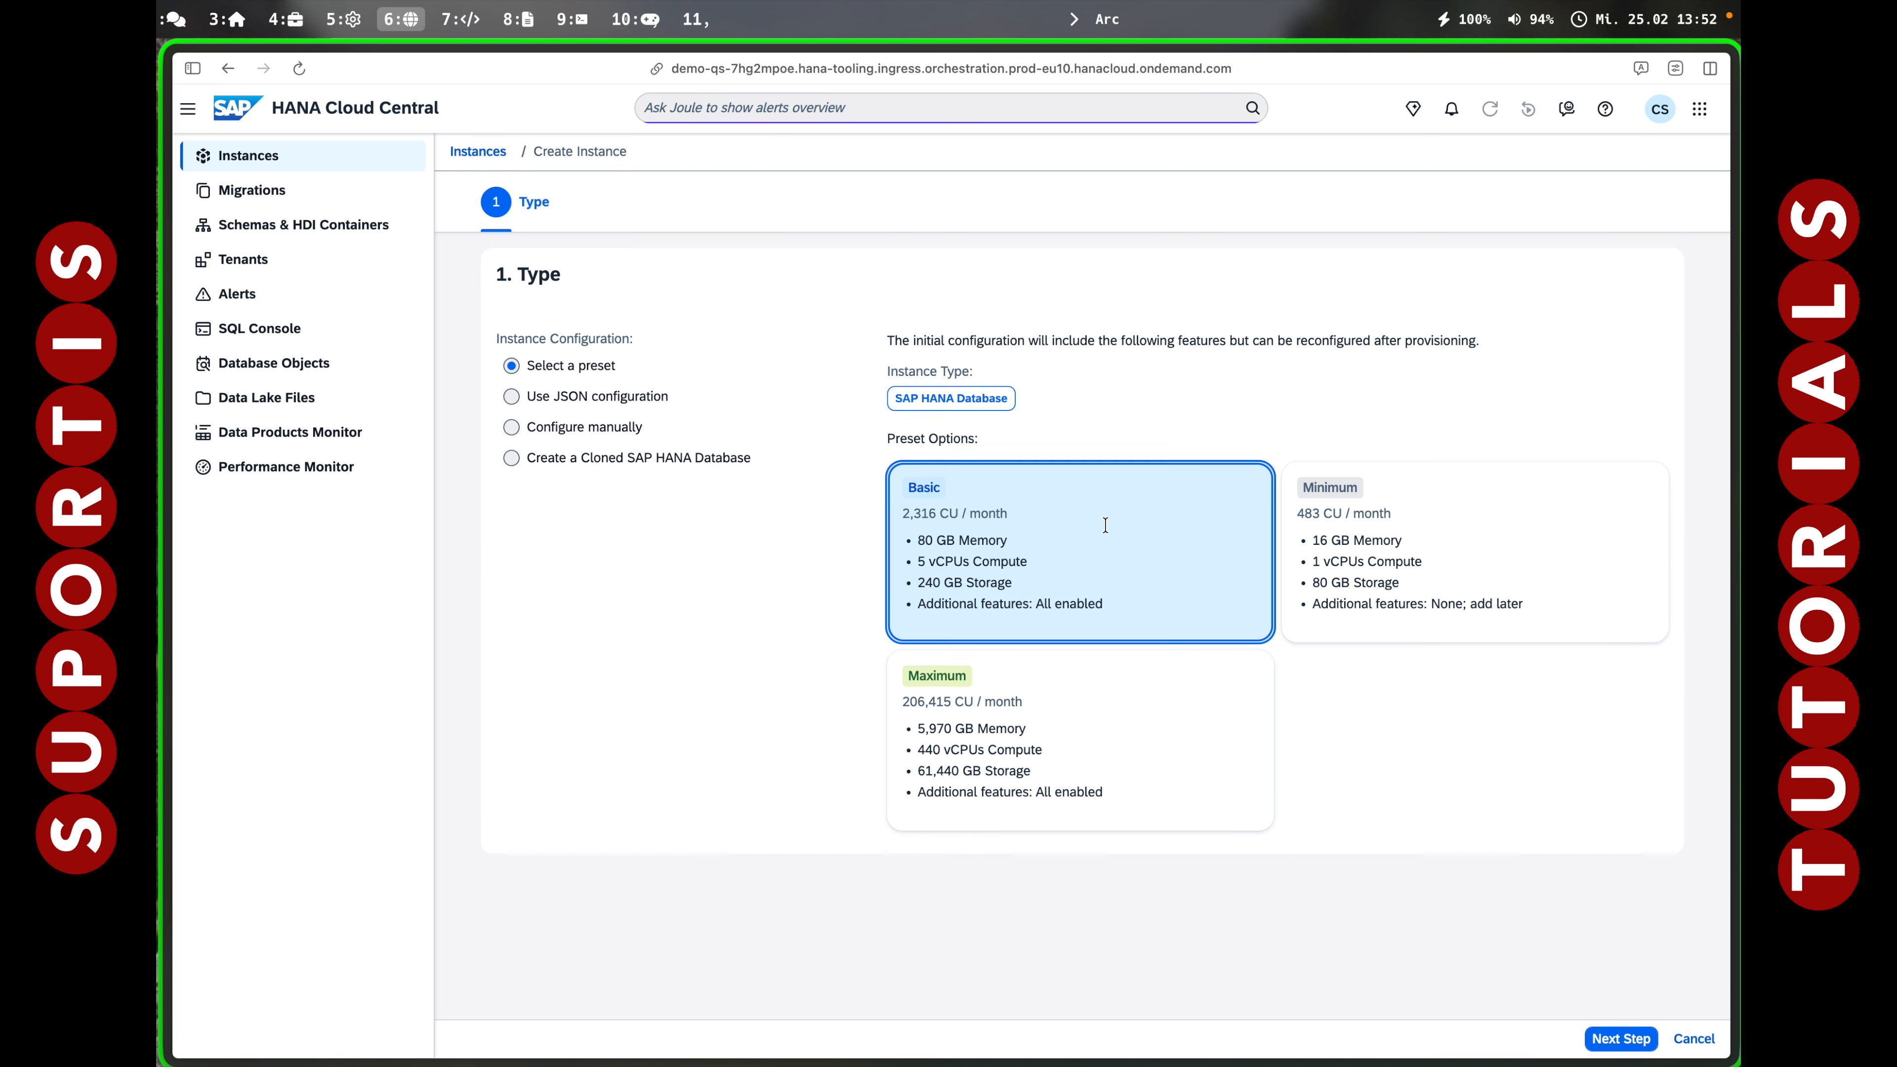
{"action": "left_click", "coordinate": [1612, 1037]}
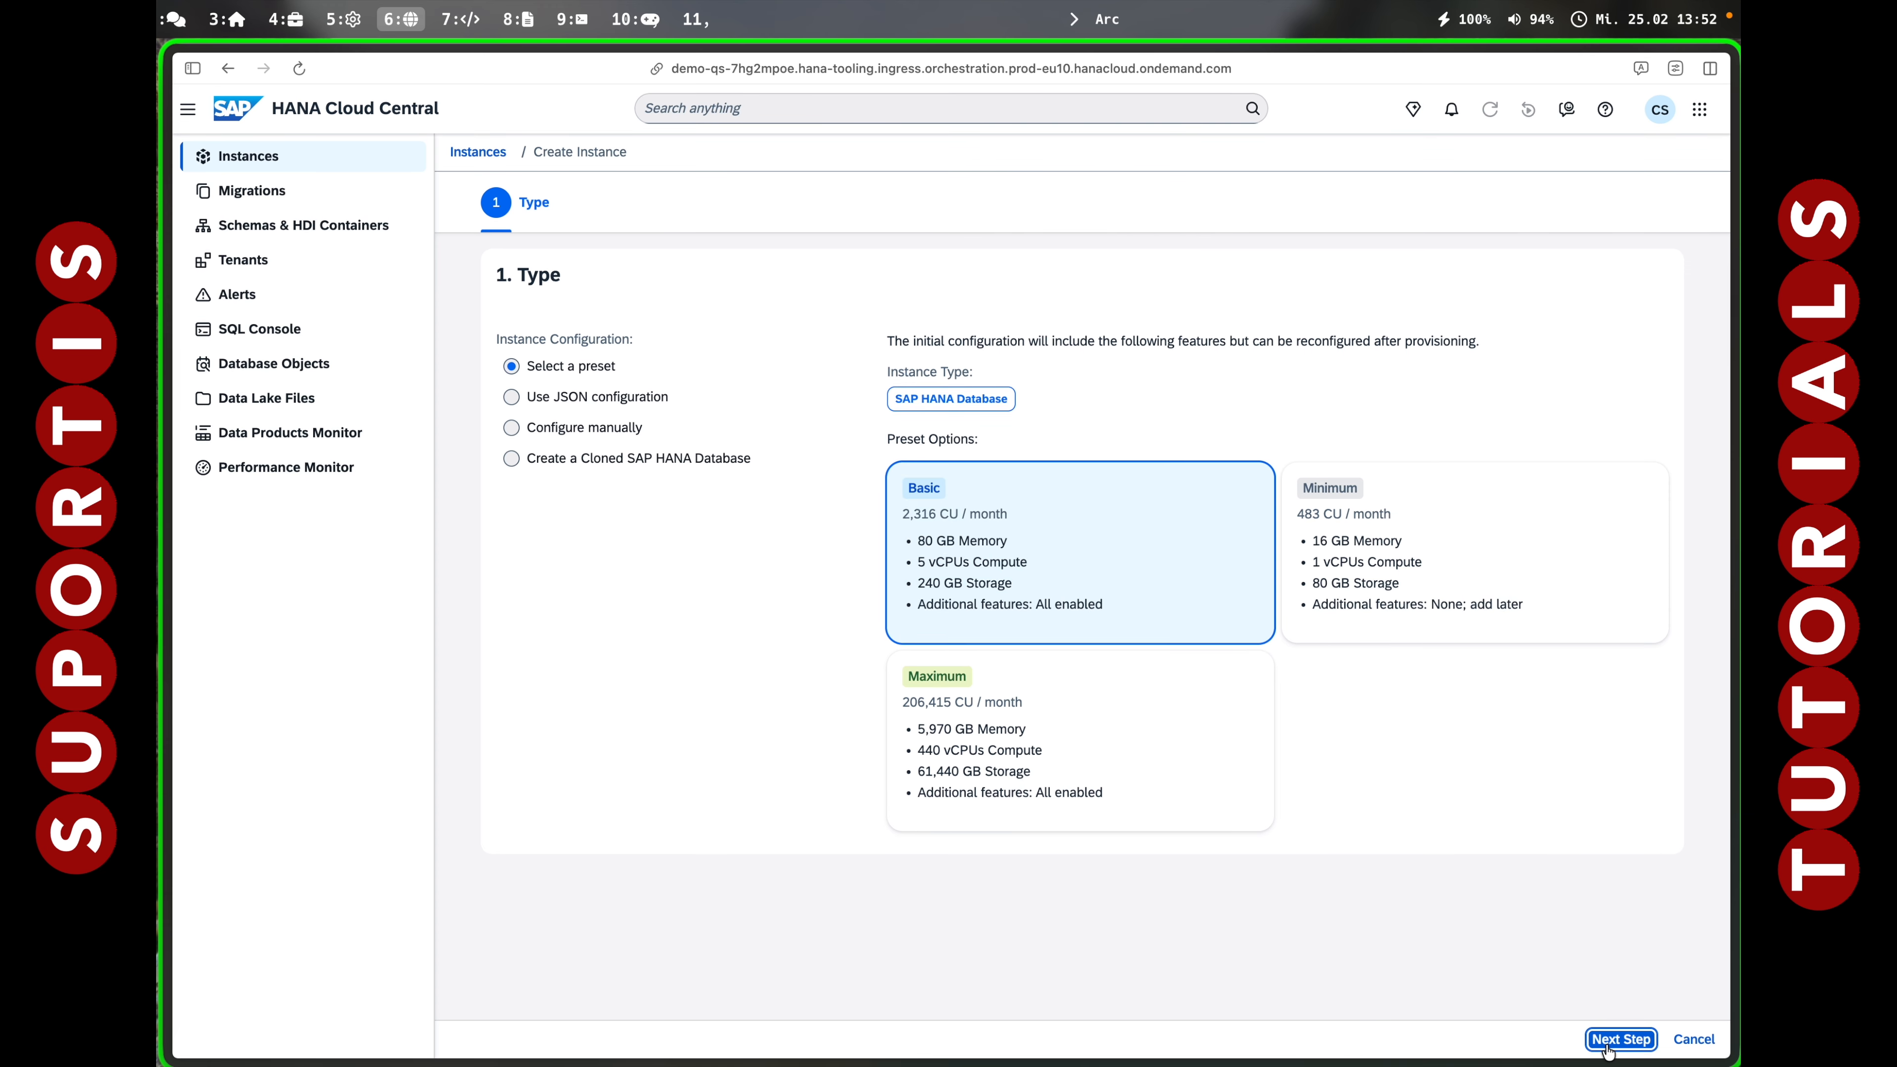
{"action": "left_click", "coordinate": [581, 489]}
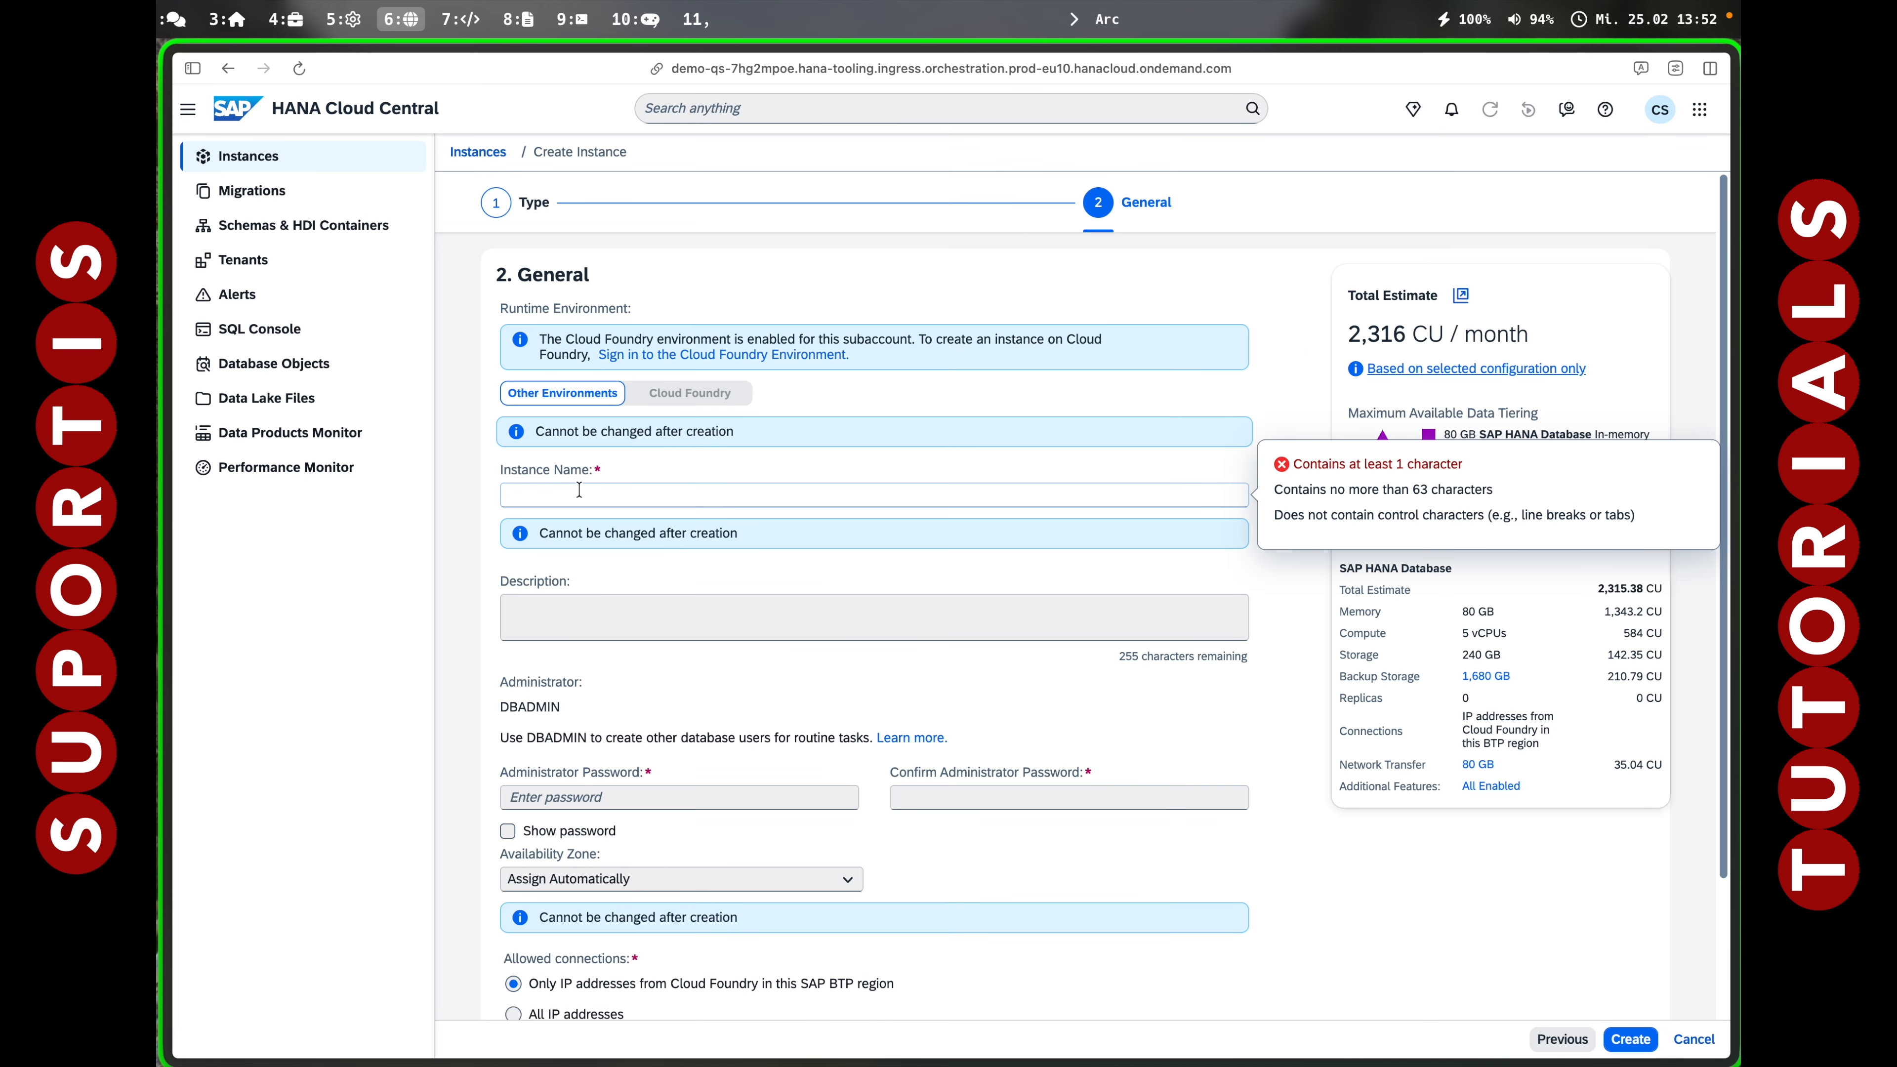
{"action": "type", "text": "hanatd"}
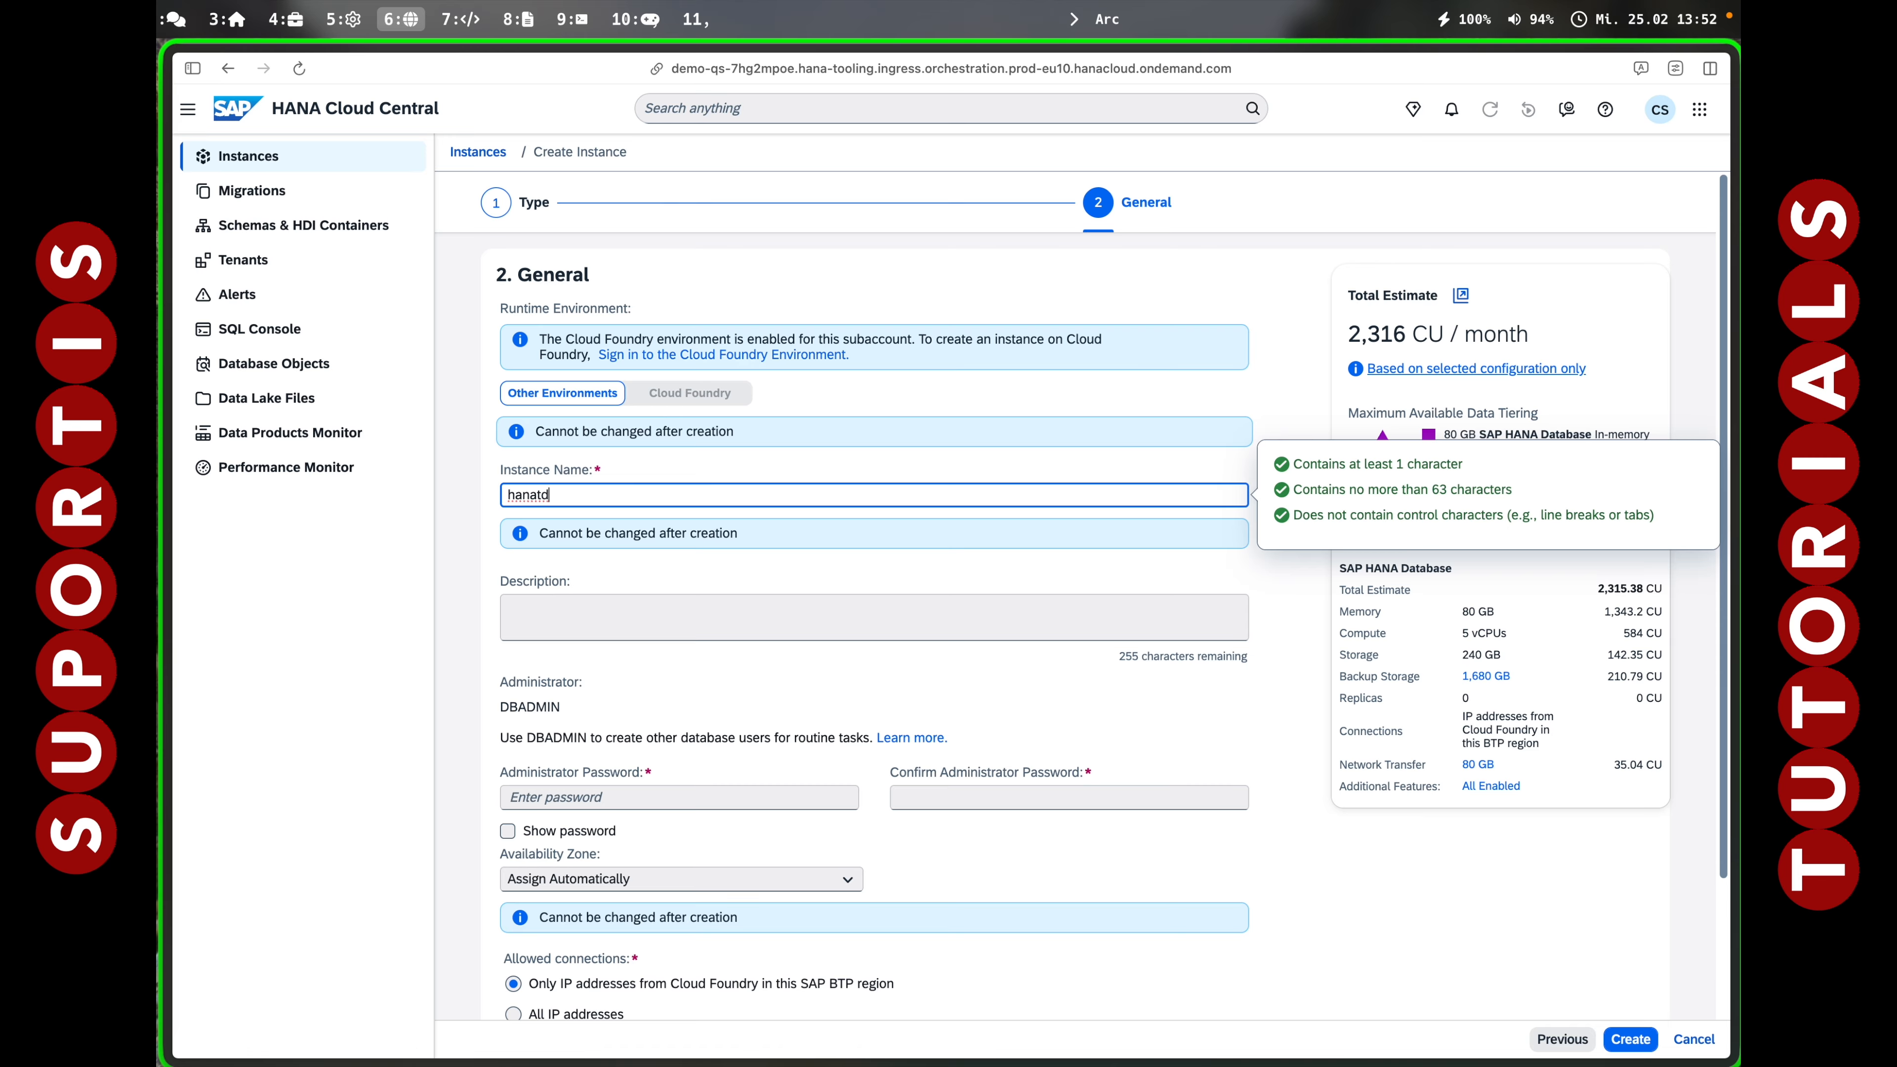
Enter and confirm the administrator password, allow all IP addresses, and request creation.
{"action": "left_click", "coordinate": [616, 803]}
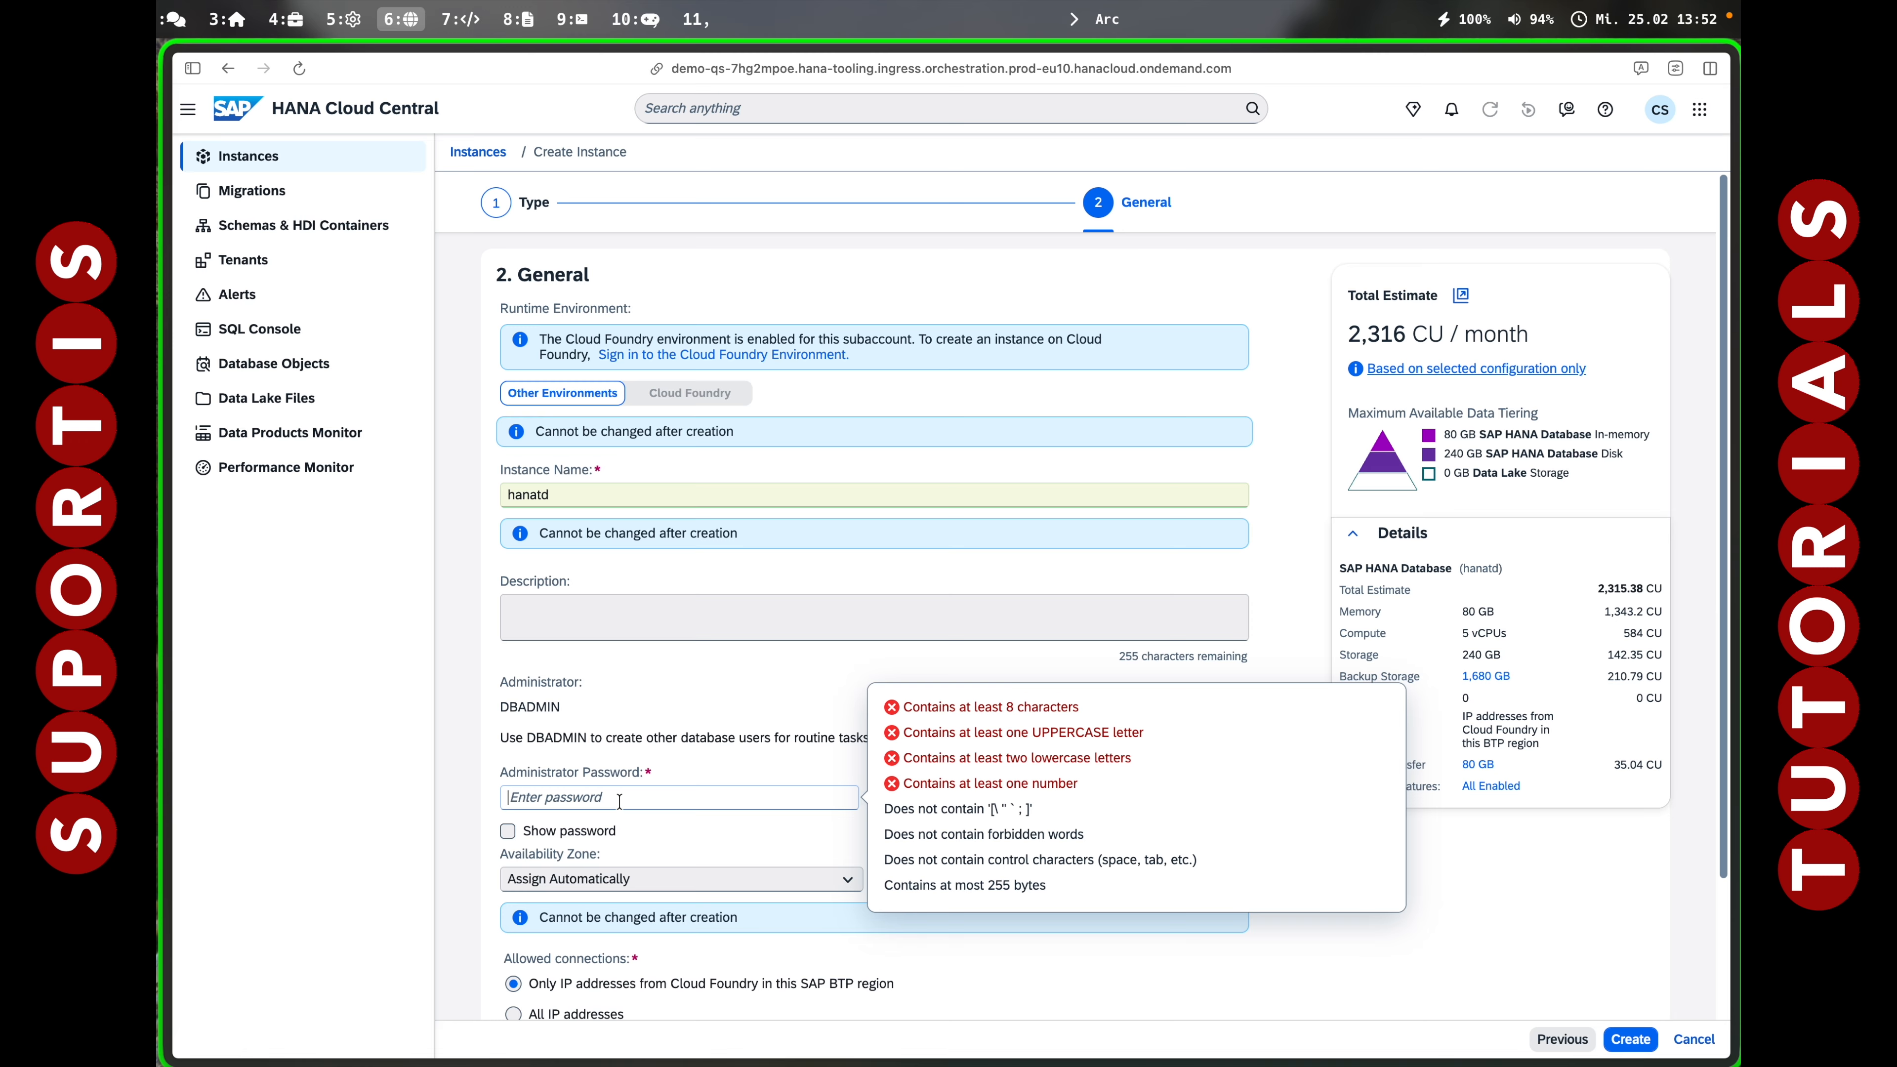
{"action": "type", "text": "•••••••"}
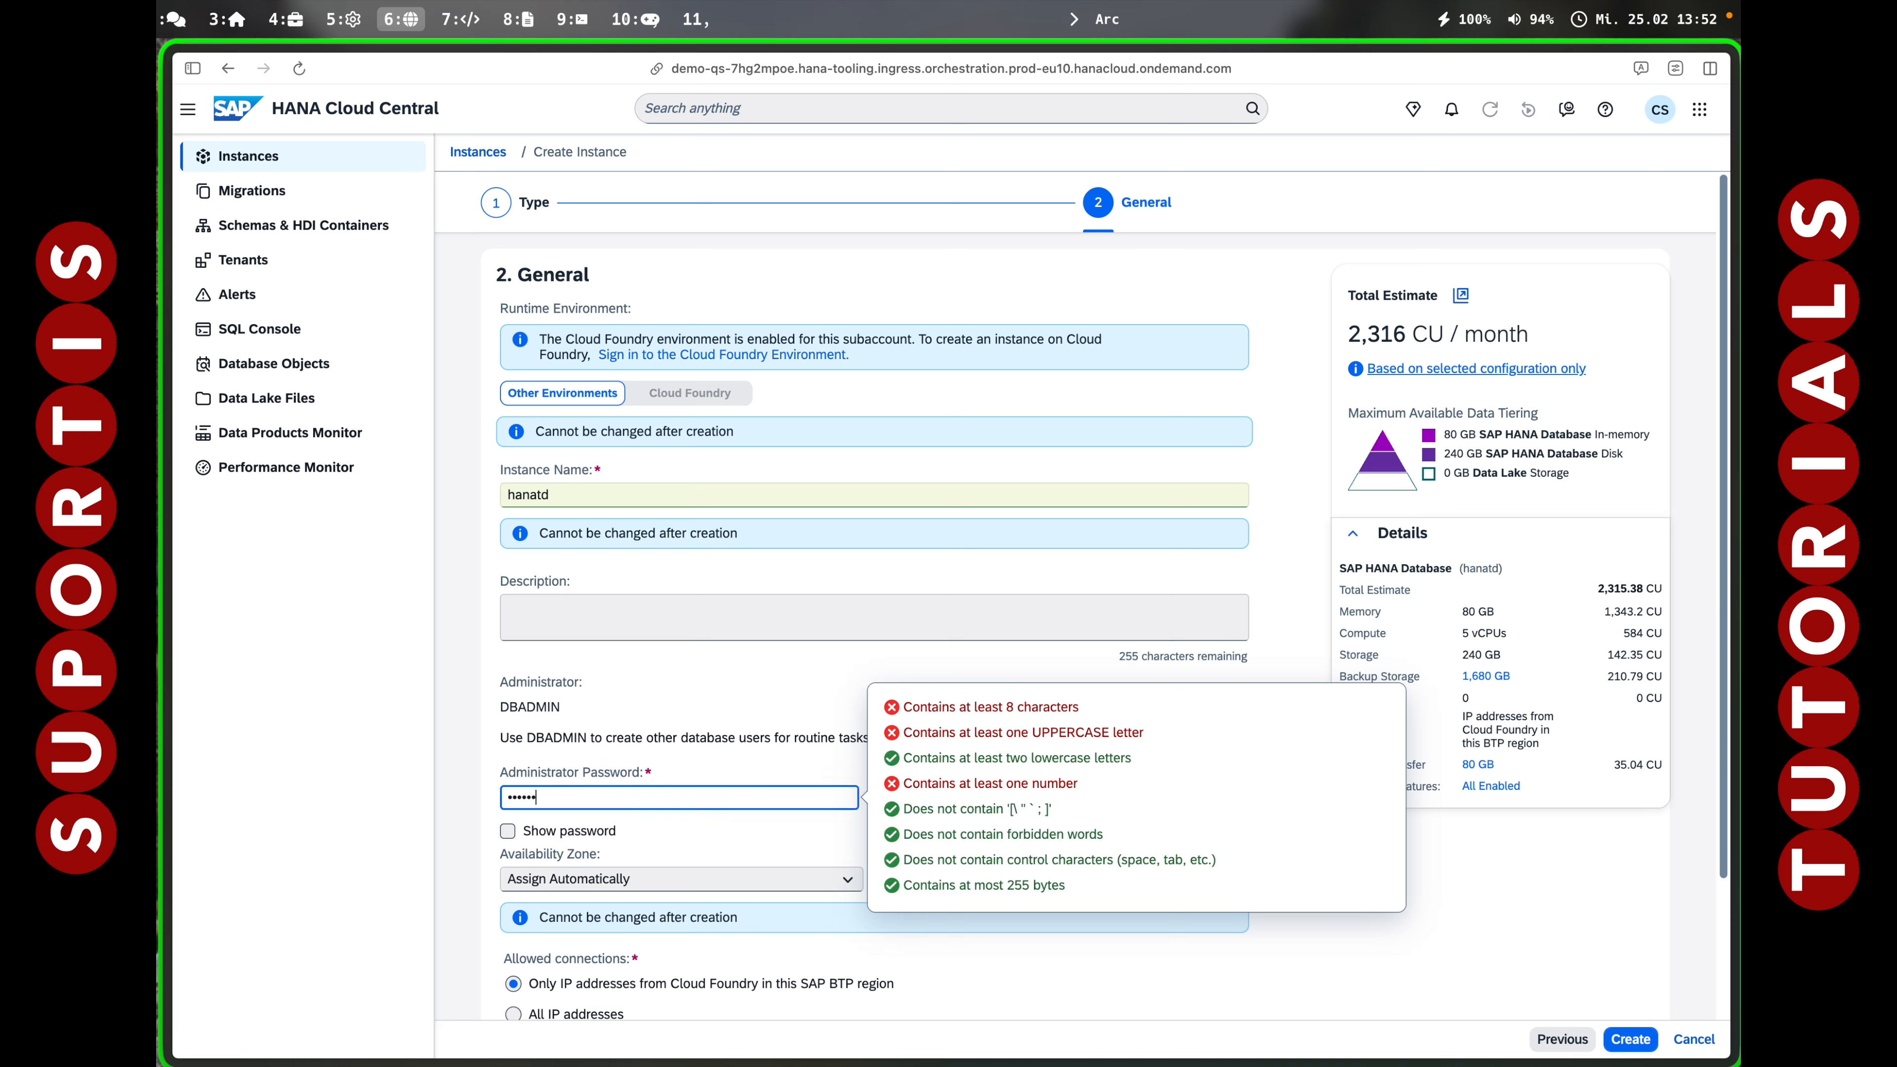
{"action": "type", "text": "•••••"}
{"action": "key", "text": "Tab"}
{"action": "type", "text": "•••••"}
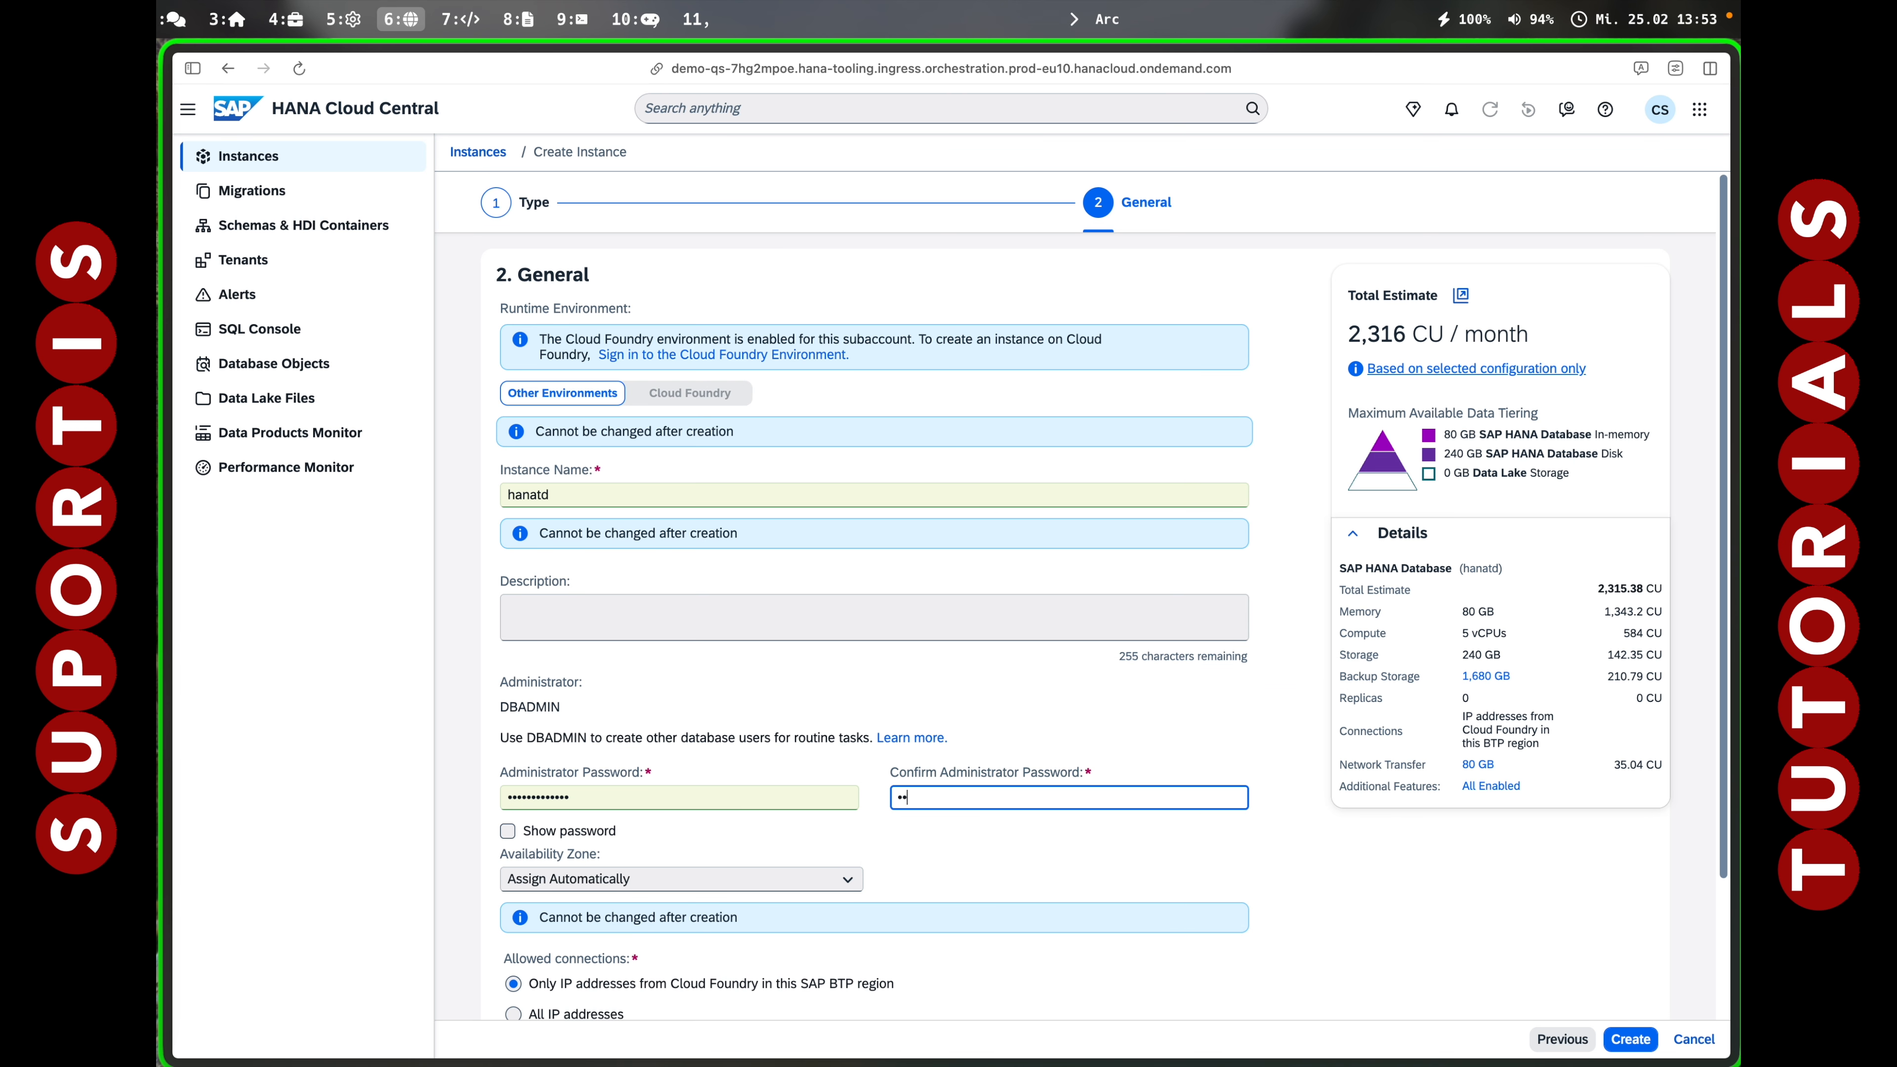
{"action": "type", "text": "•••••••••••"}
{"action": "scroll", "coordinate": [1008, 715], "scroll_direction": "down", "scroll_amount": 2}
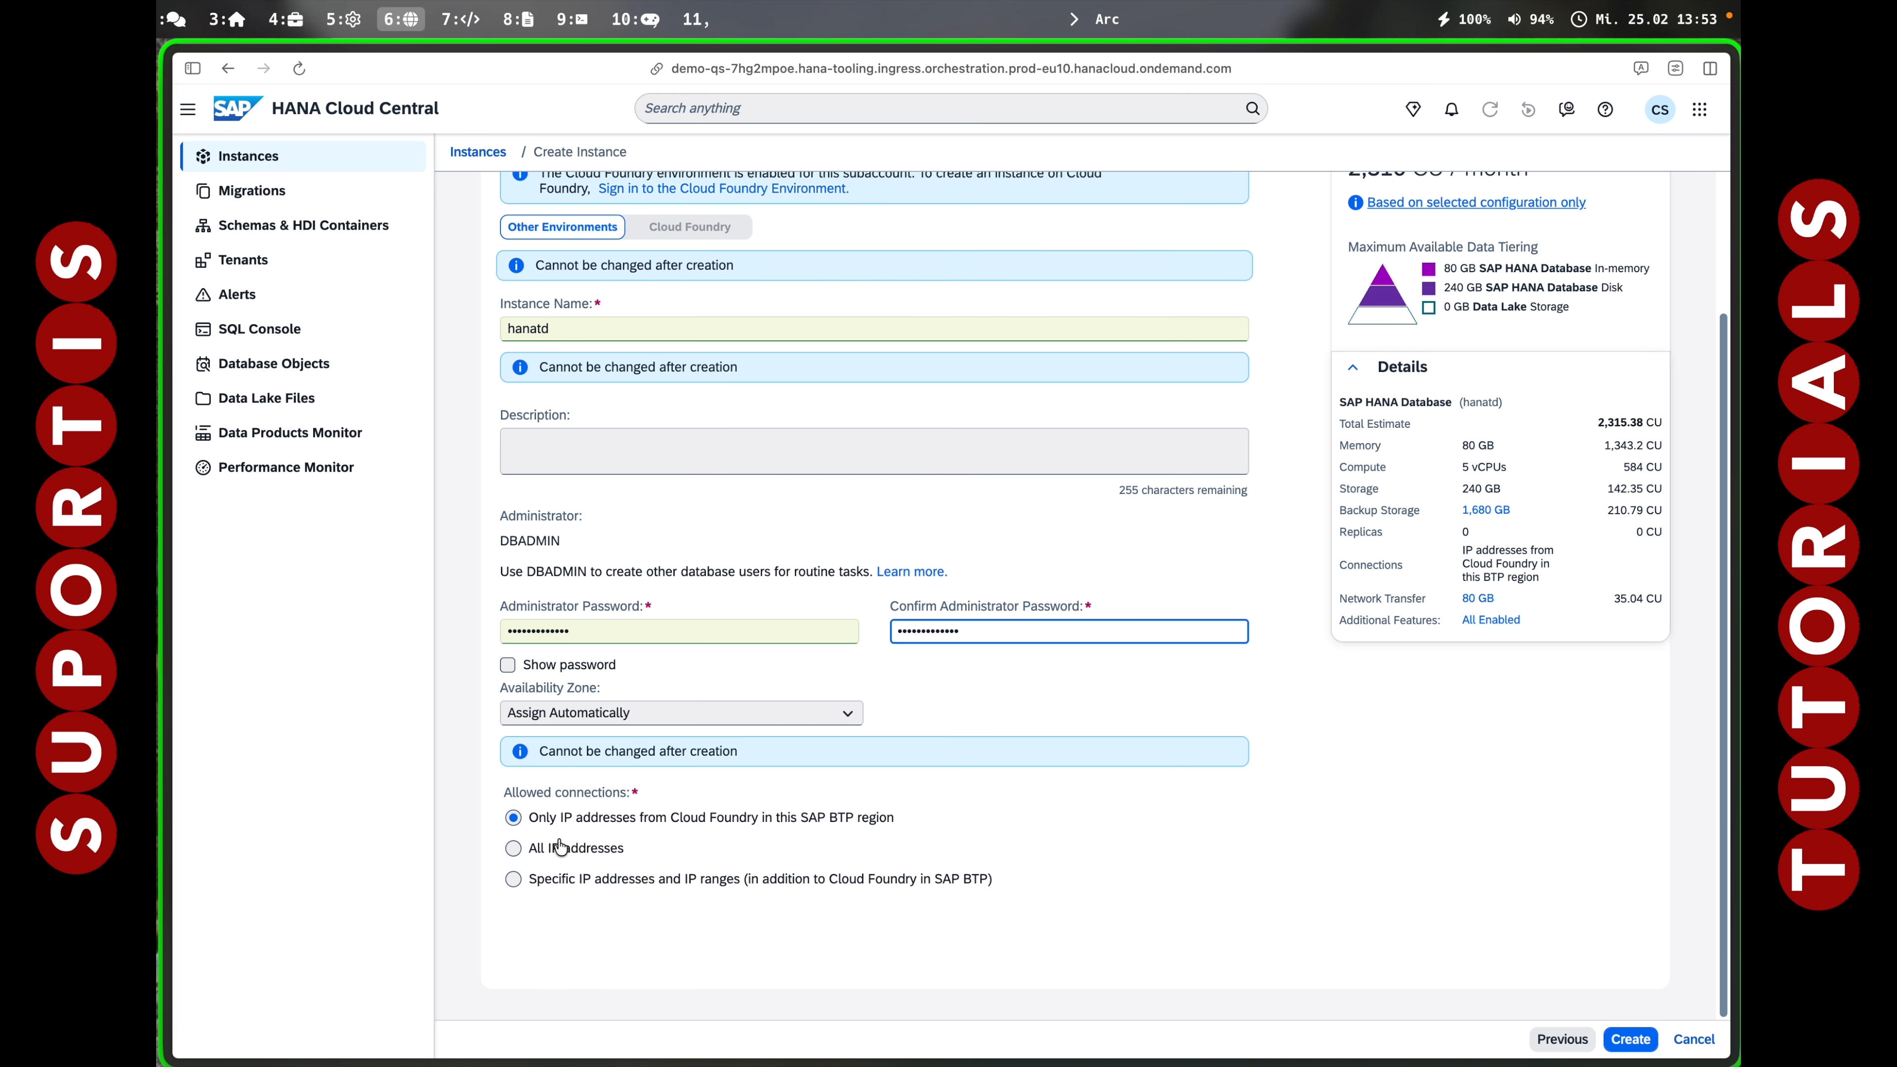
{"action": "left_click", "coordinate": [509, 851]}
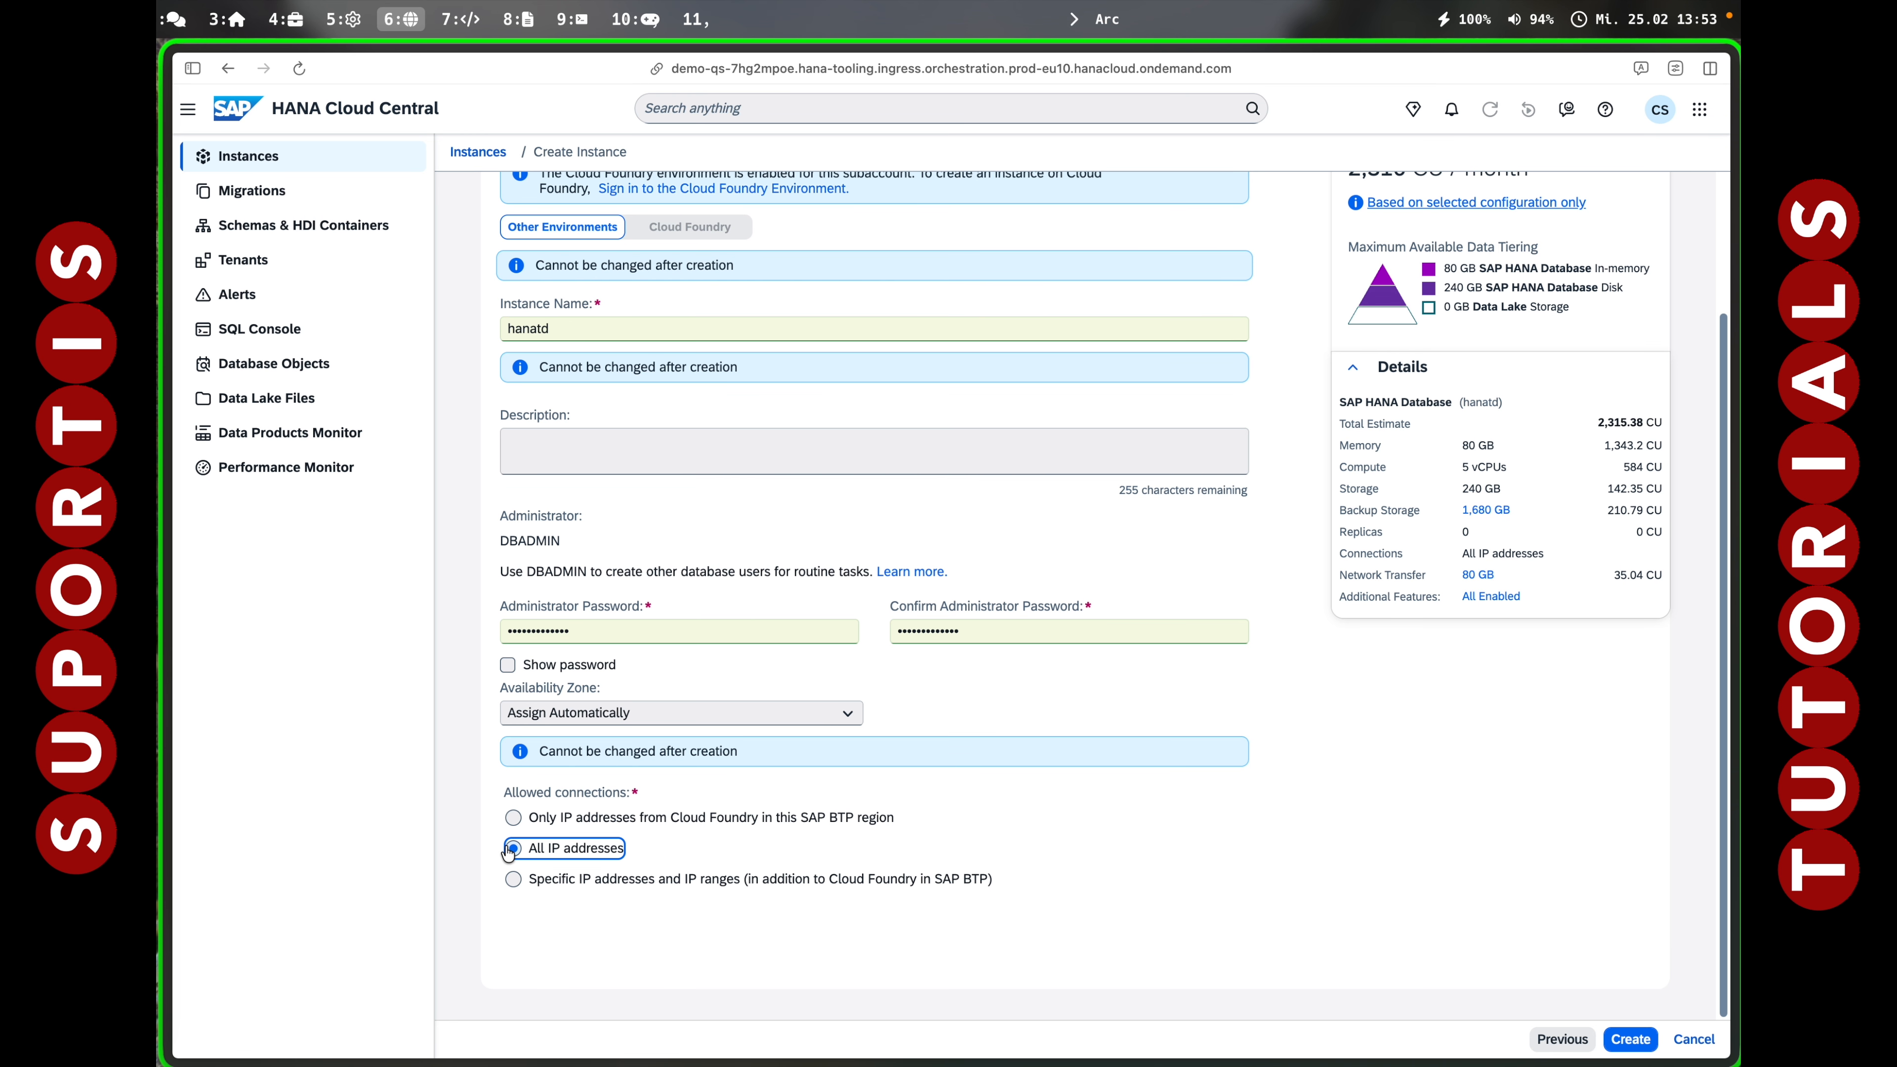
{"action": "left_click", "coordinate": [1629, 1039]}
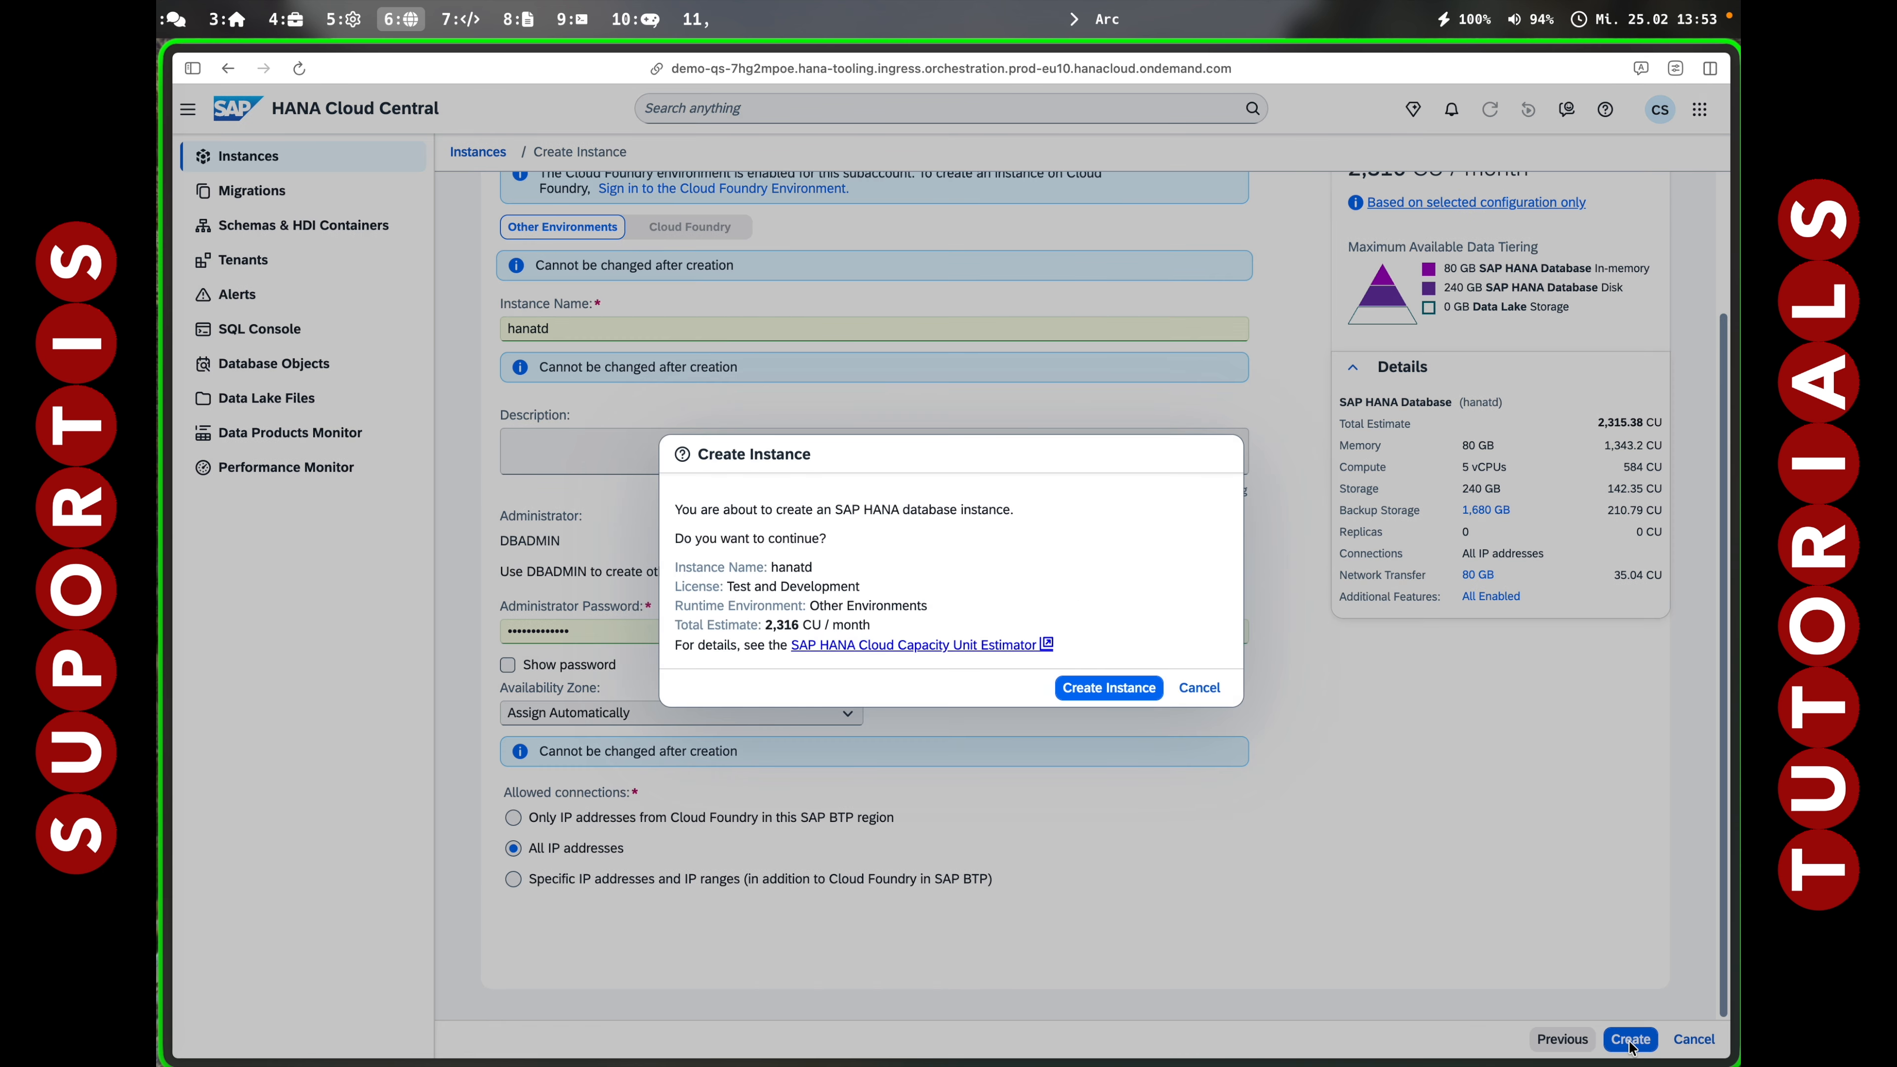
Confirm creation of the hanatd instance and decline the browser's password-save prompt.
{"action": "left_click", "coordinate": [1109, 688]}
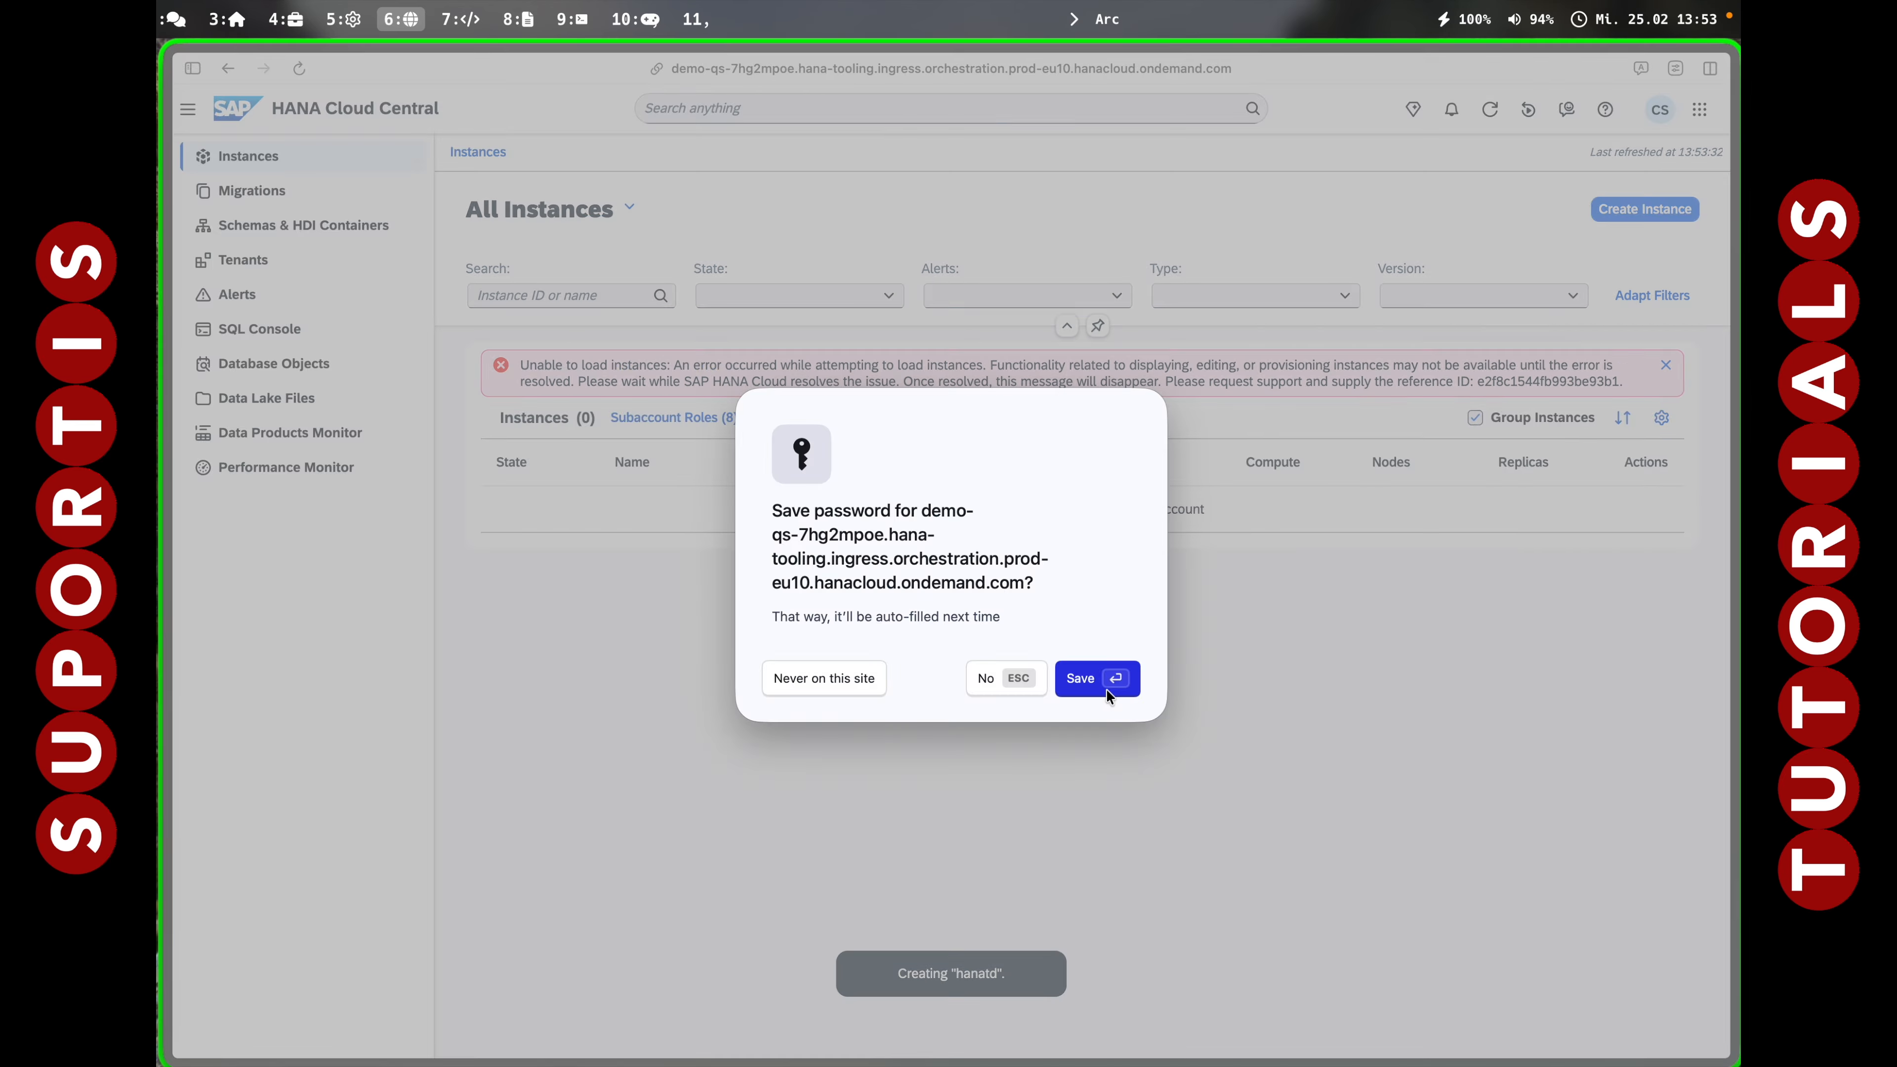
{"action": "left_click", "coordinate": [991, 682]}
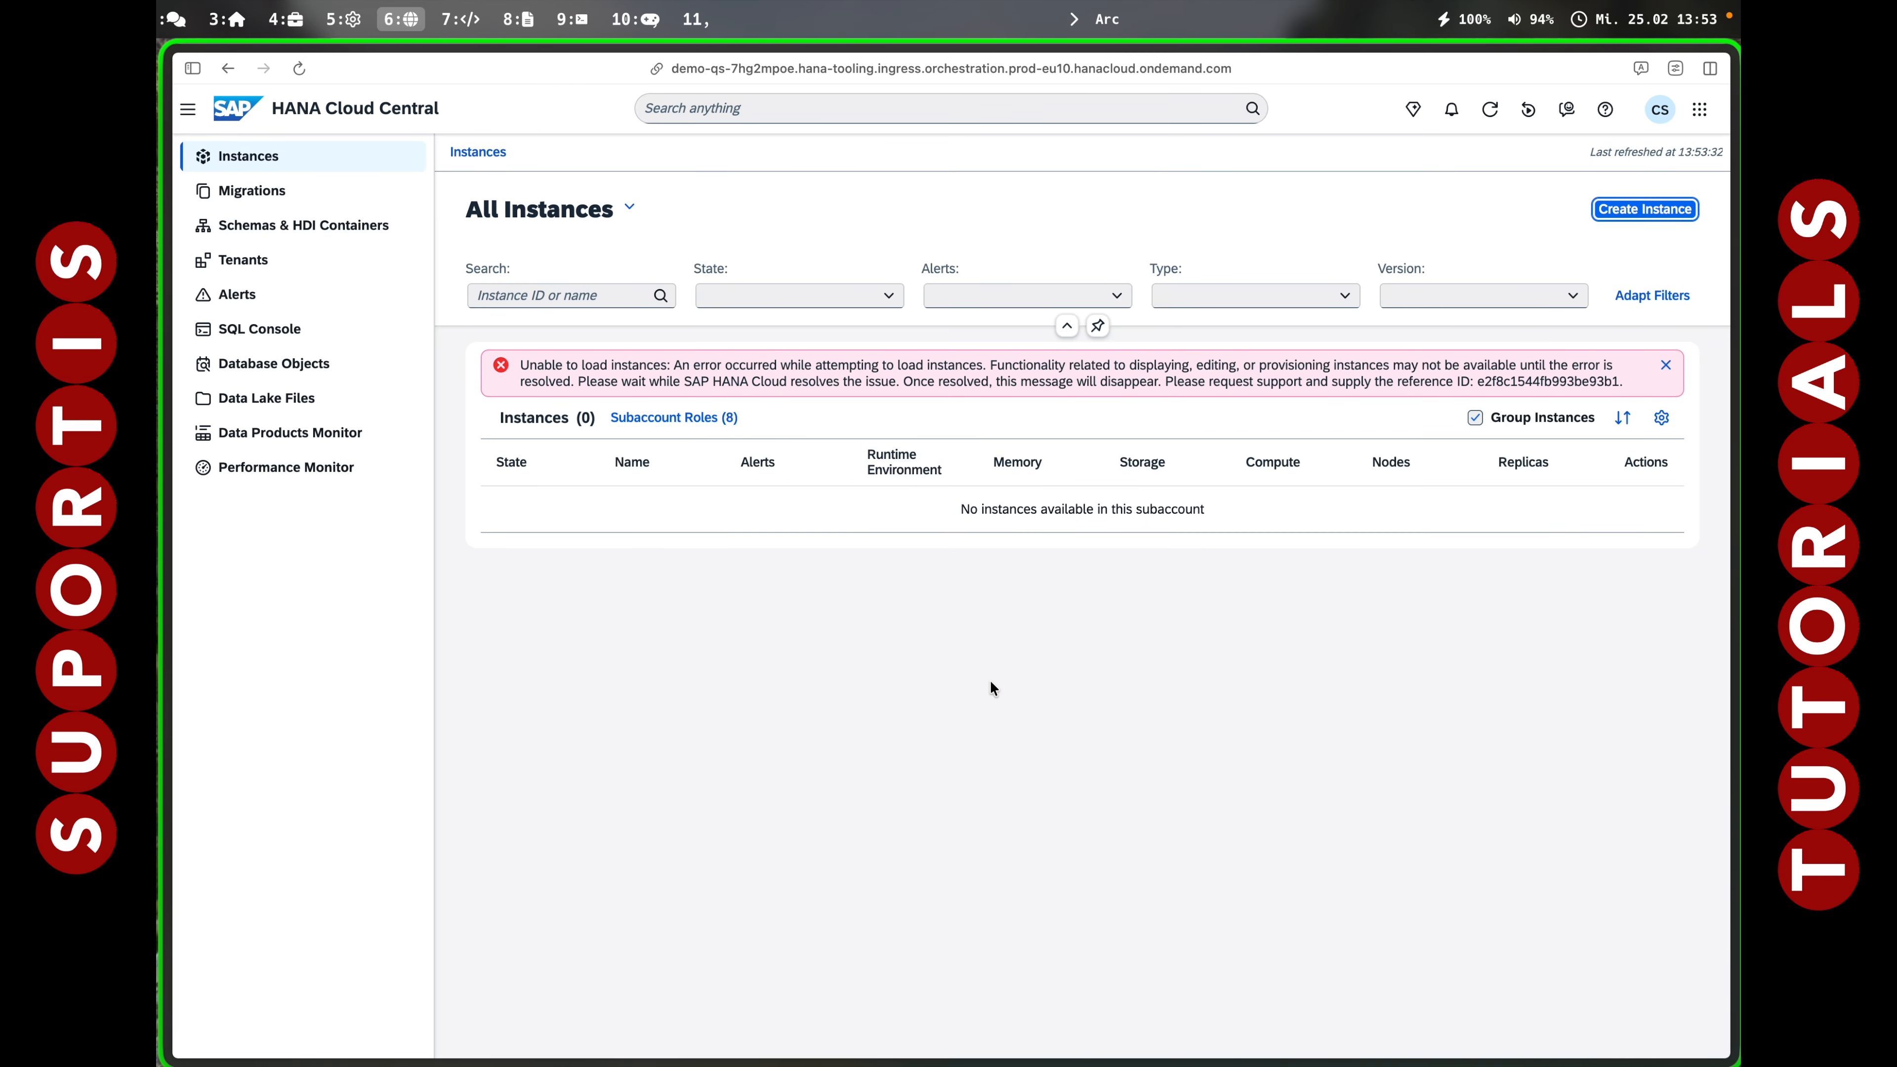
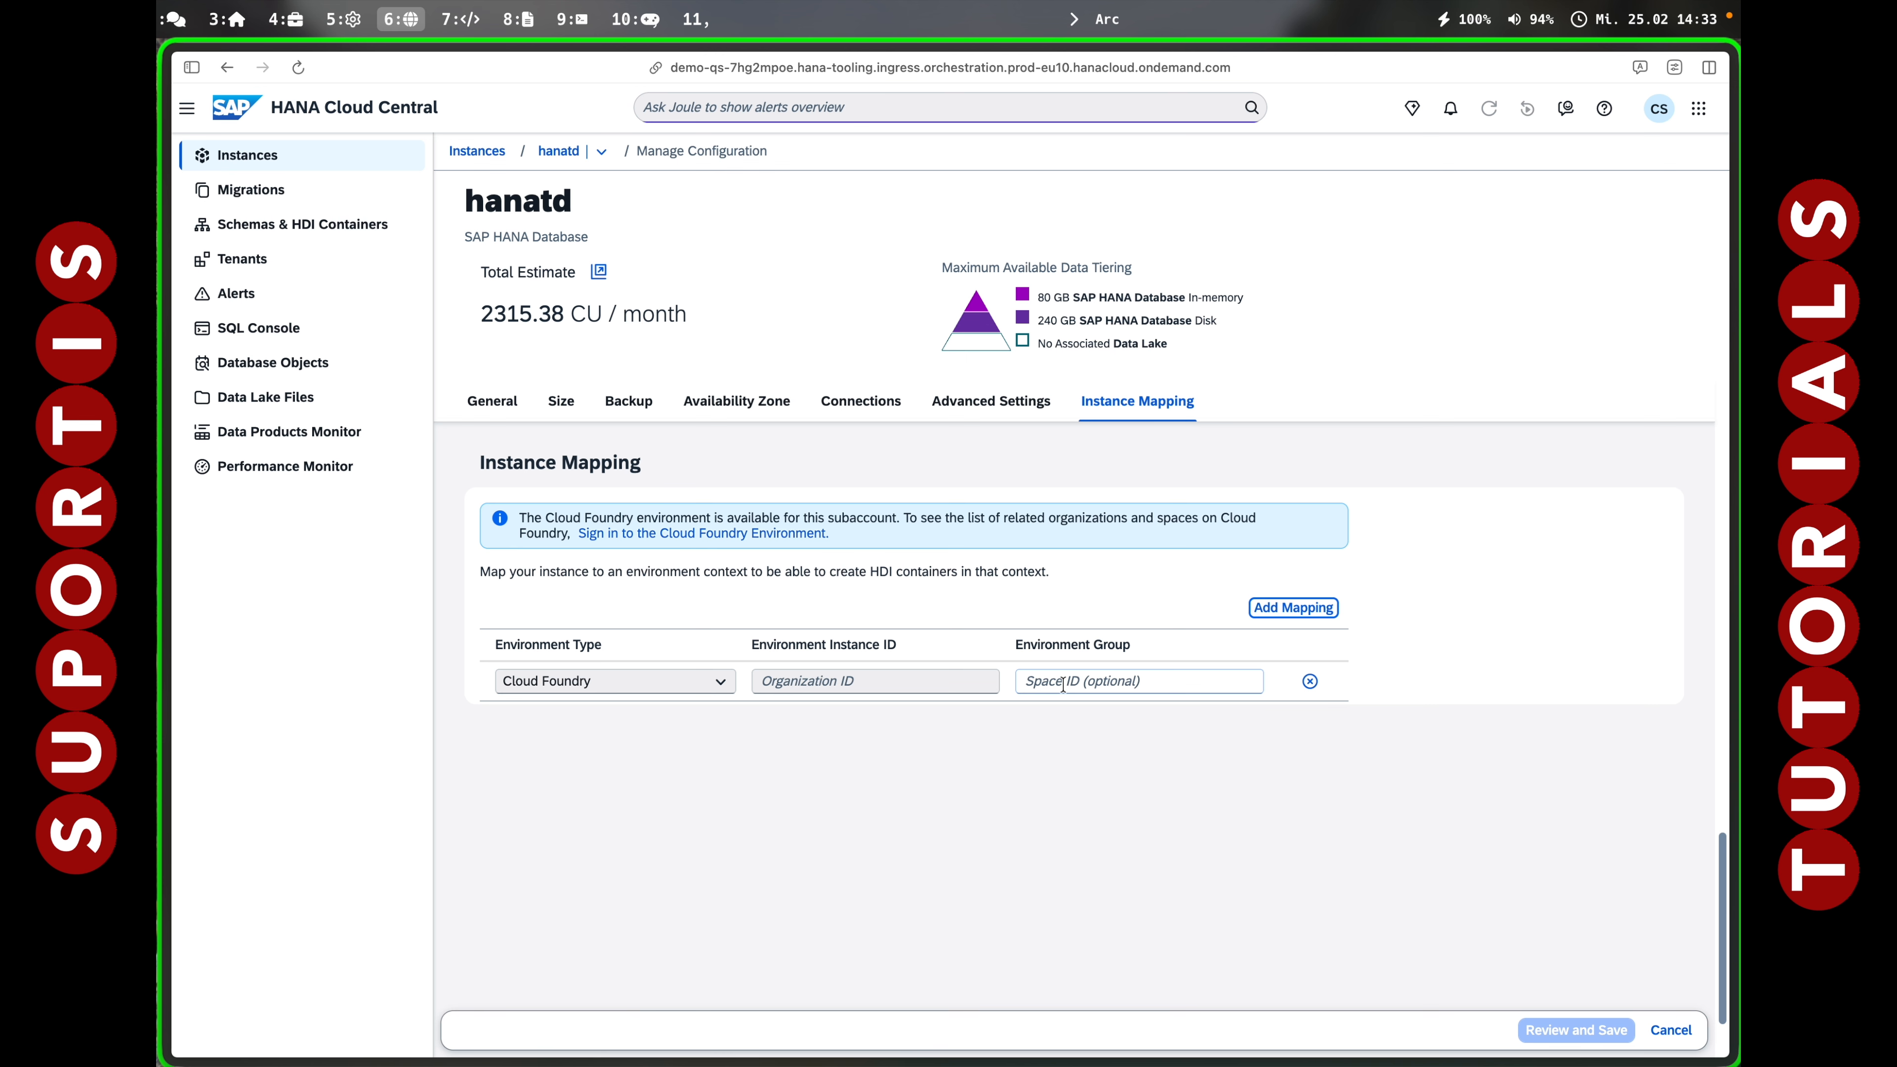
Go to the Demo-QS subaccount's qs space applications page and copy its URL.
{"action": "key", "text": "super+s"}
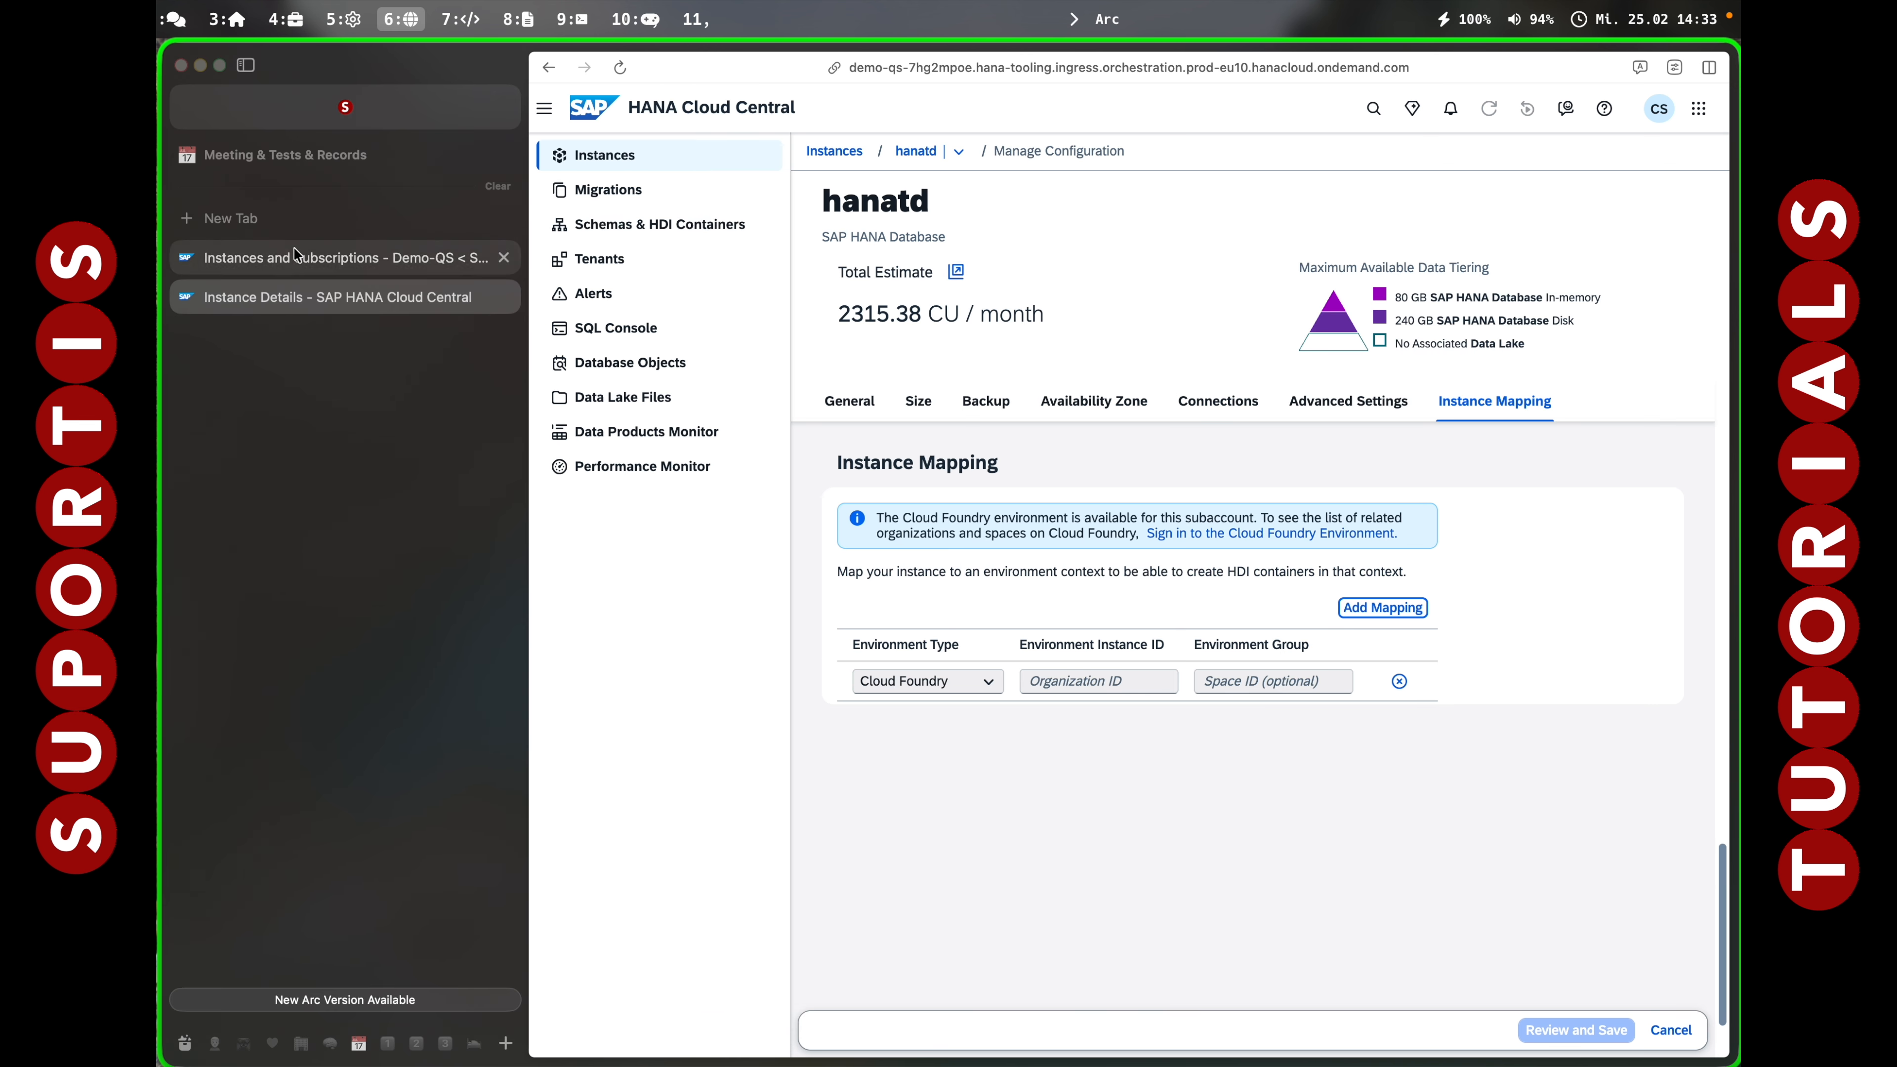
{"action": "left_click", "coordinate": [308, 274]}
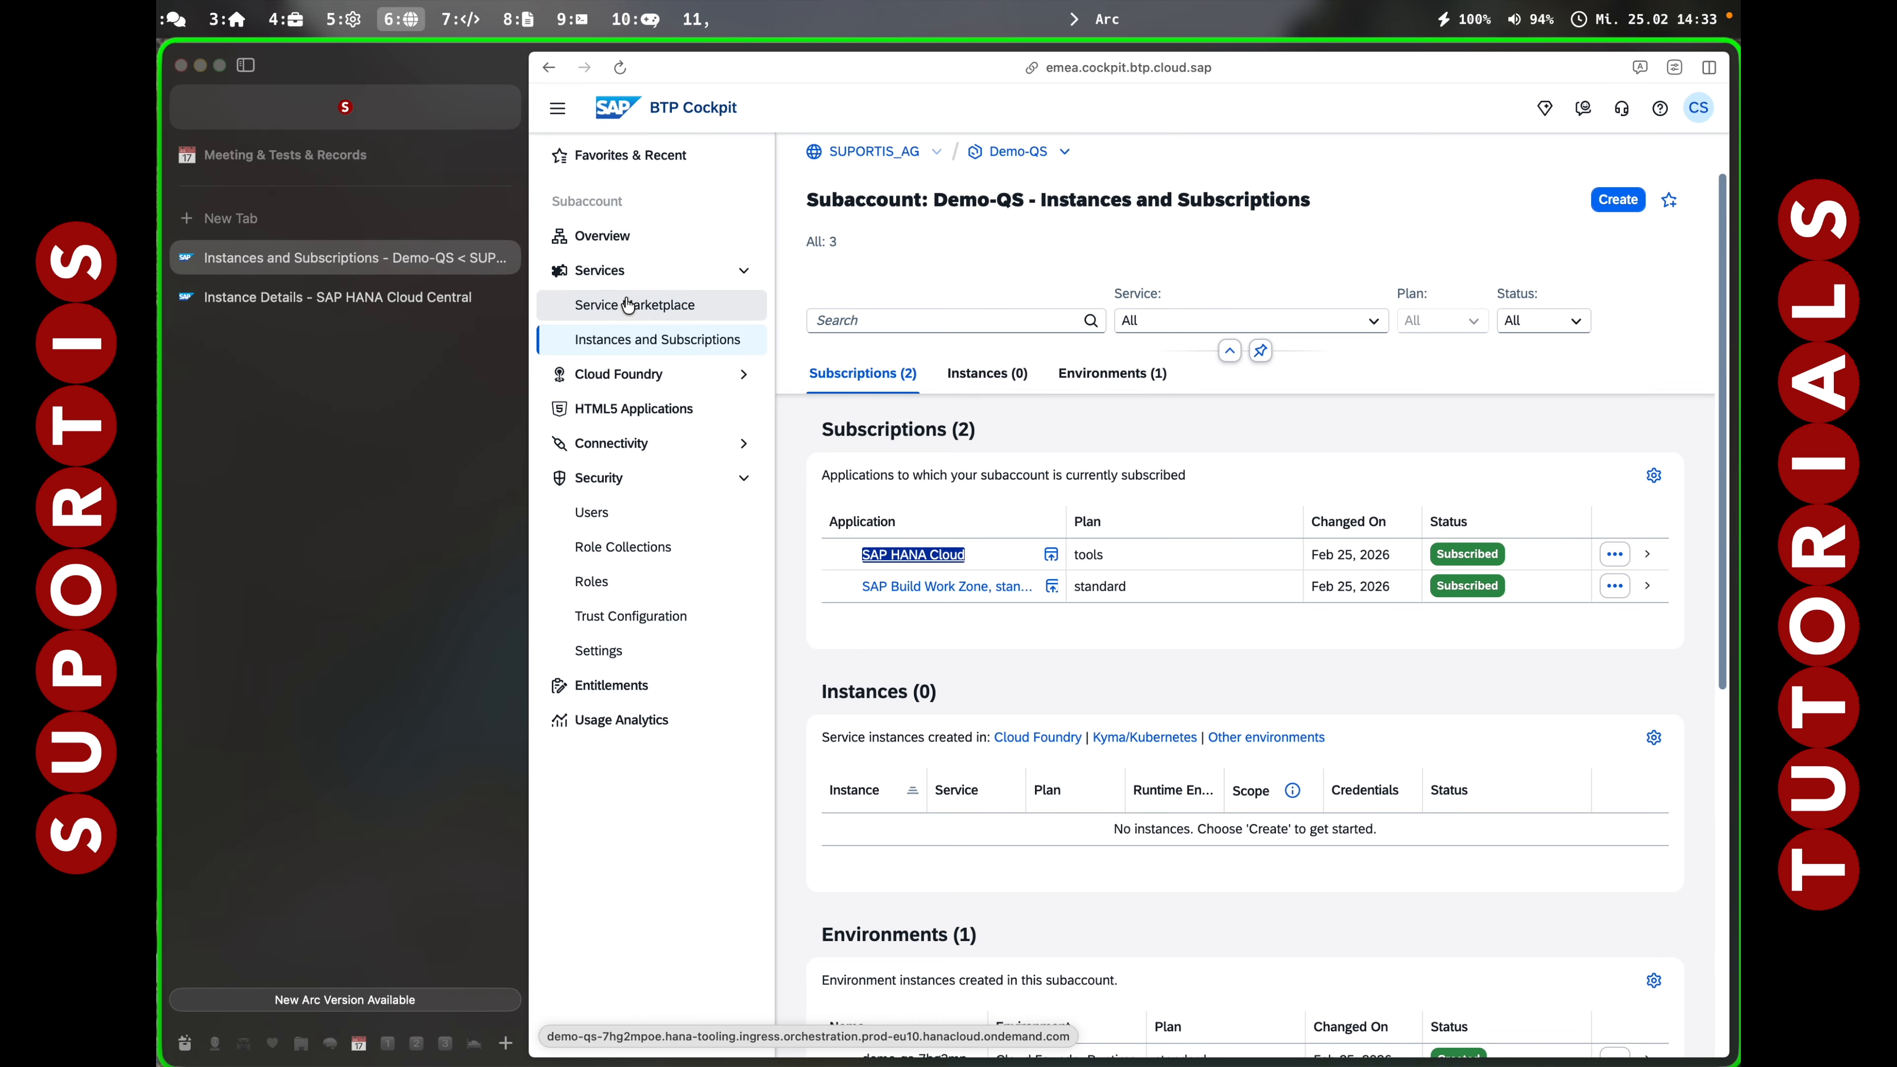
{"action": "left_click", "coordinate": [598, 237]}
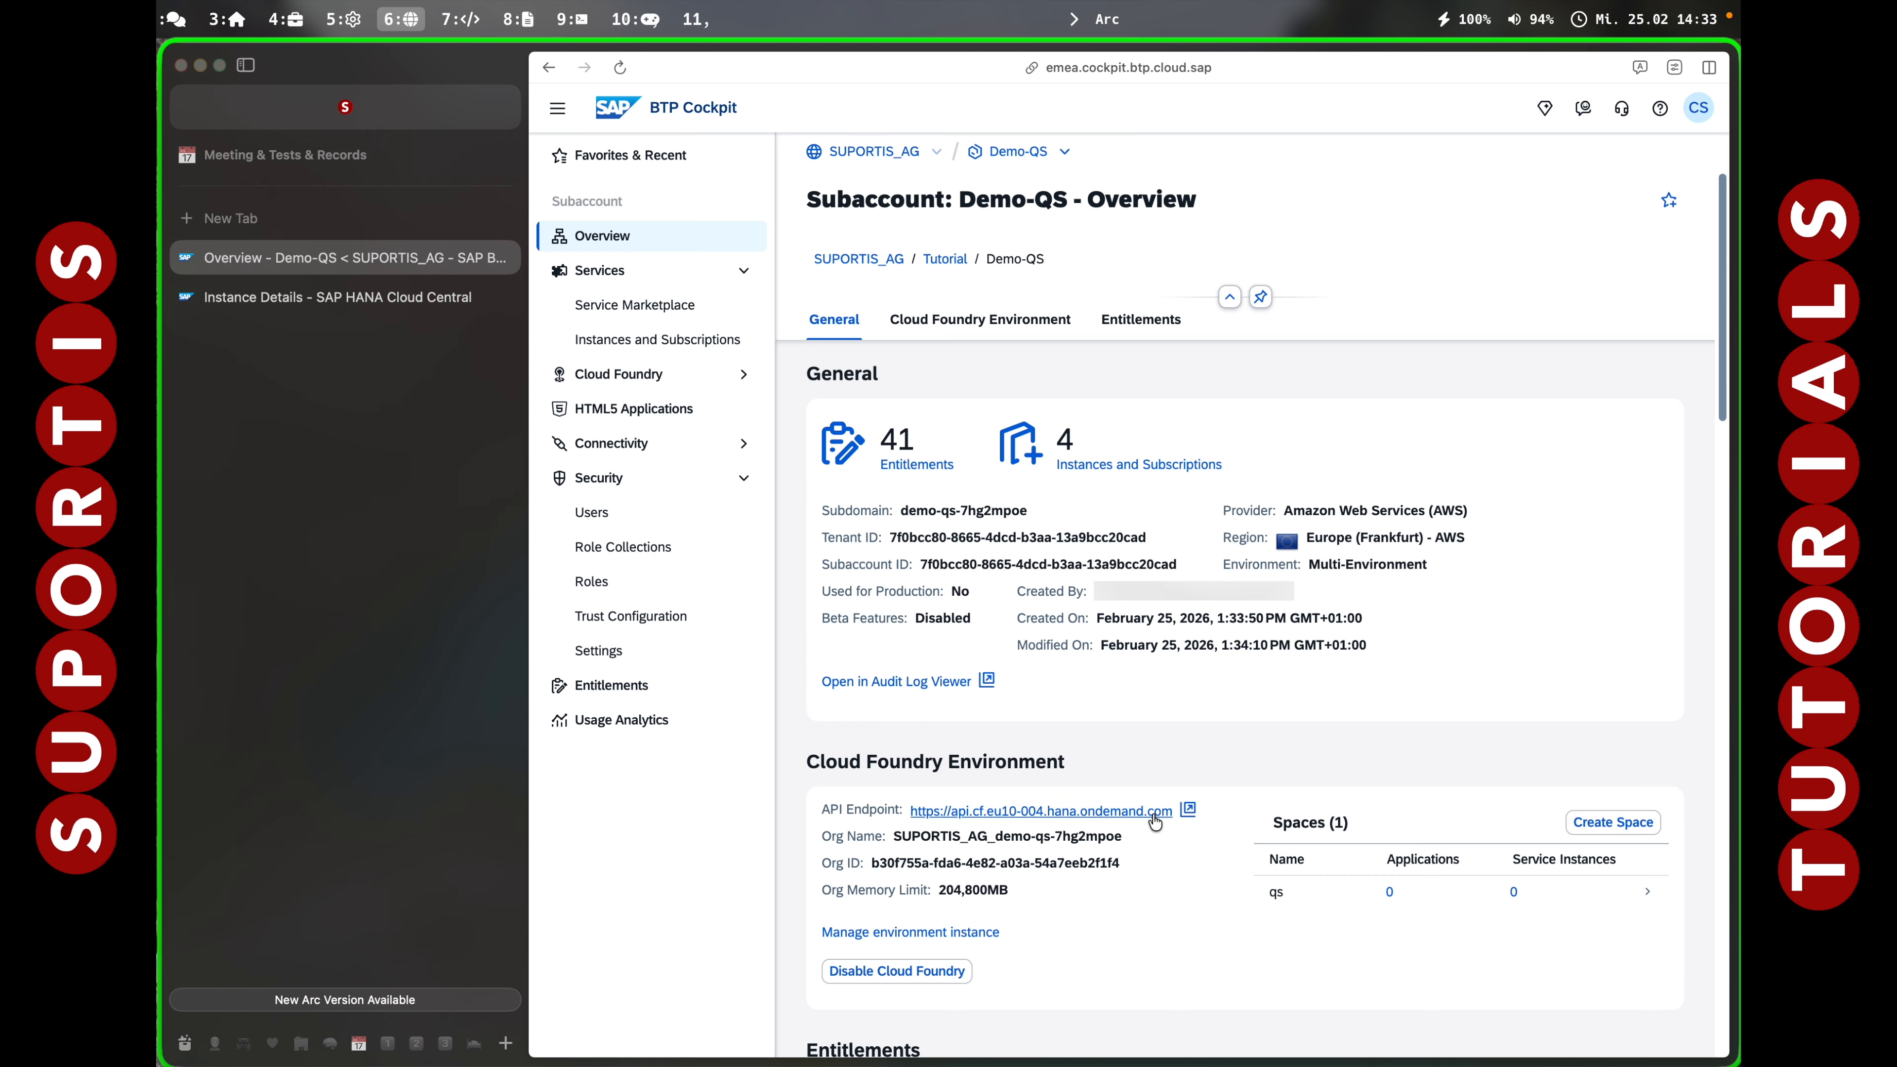
{"action": "left_click", "coordinate": [1313, 903]}
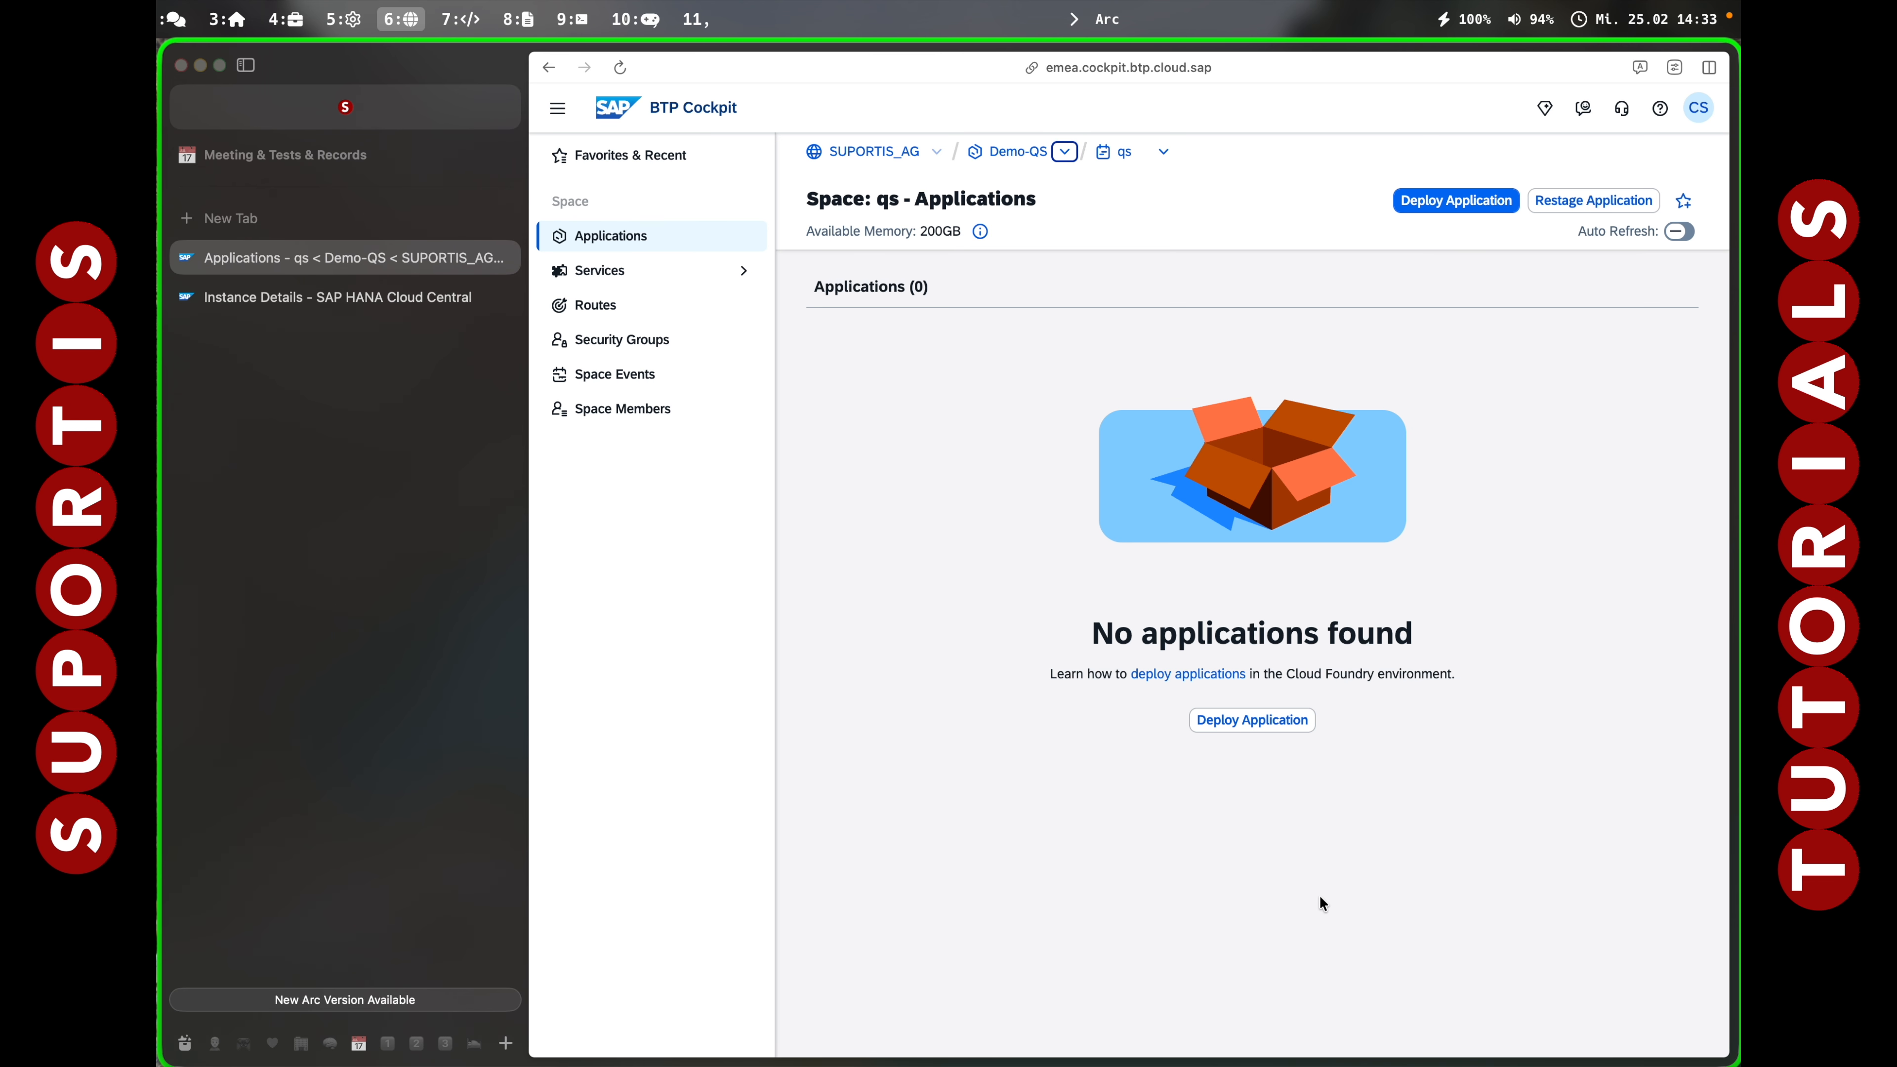
{"action": "key", "text": "super+l"}
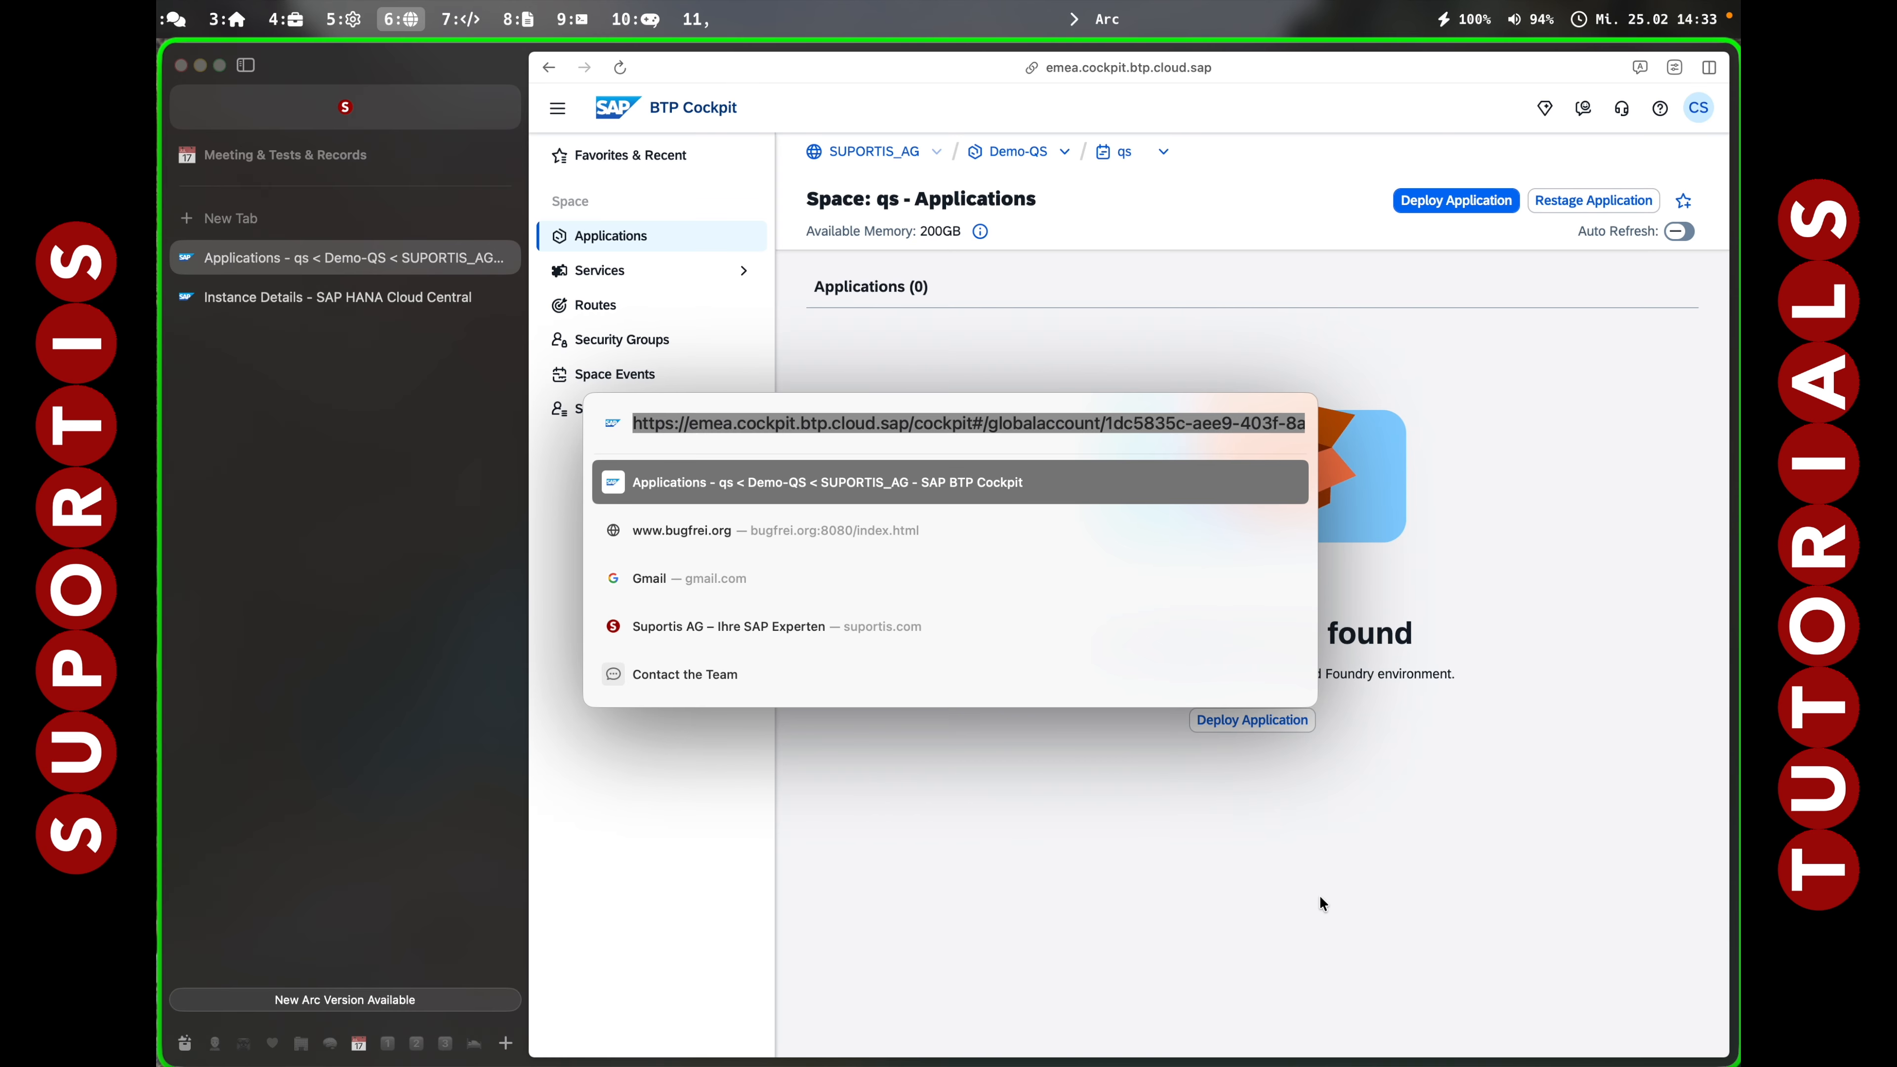
{"action": "key", "text": "super+c"}
{"action": "key", "text": "Escape"}
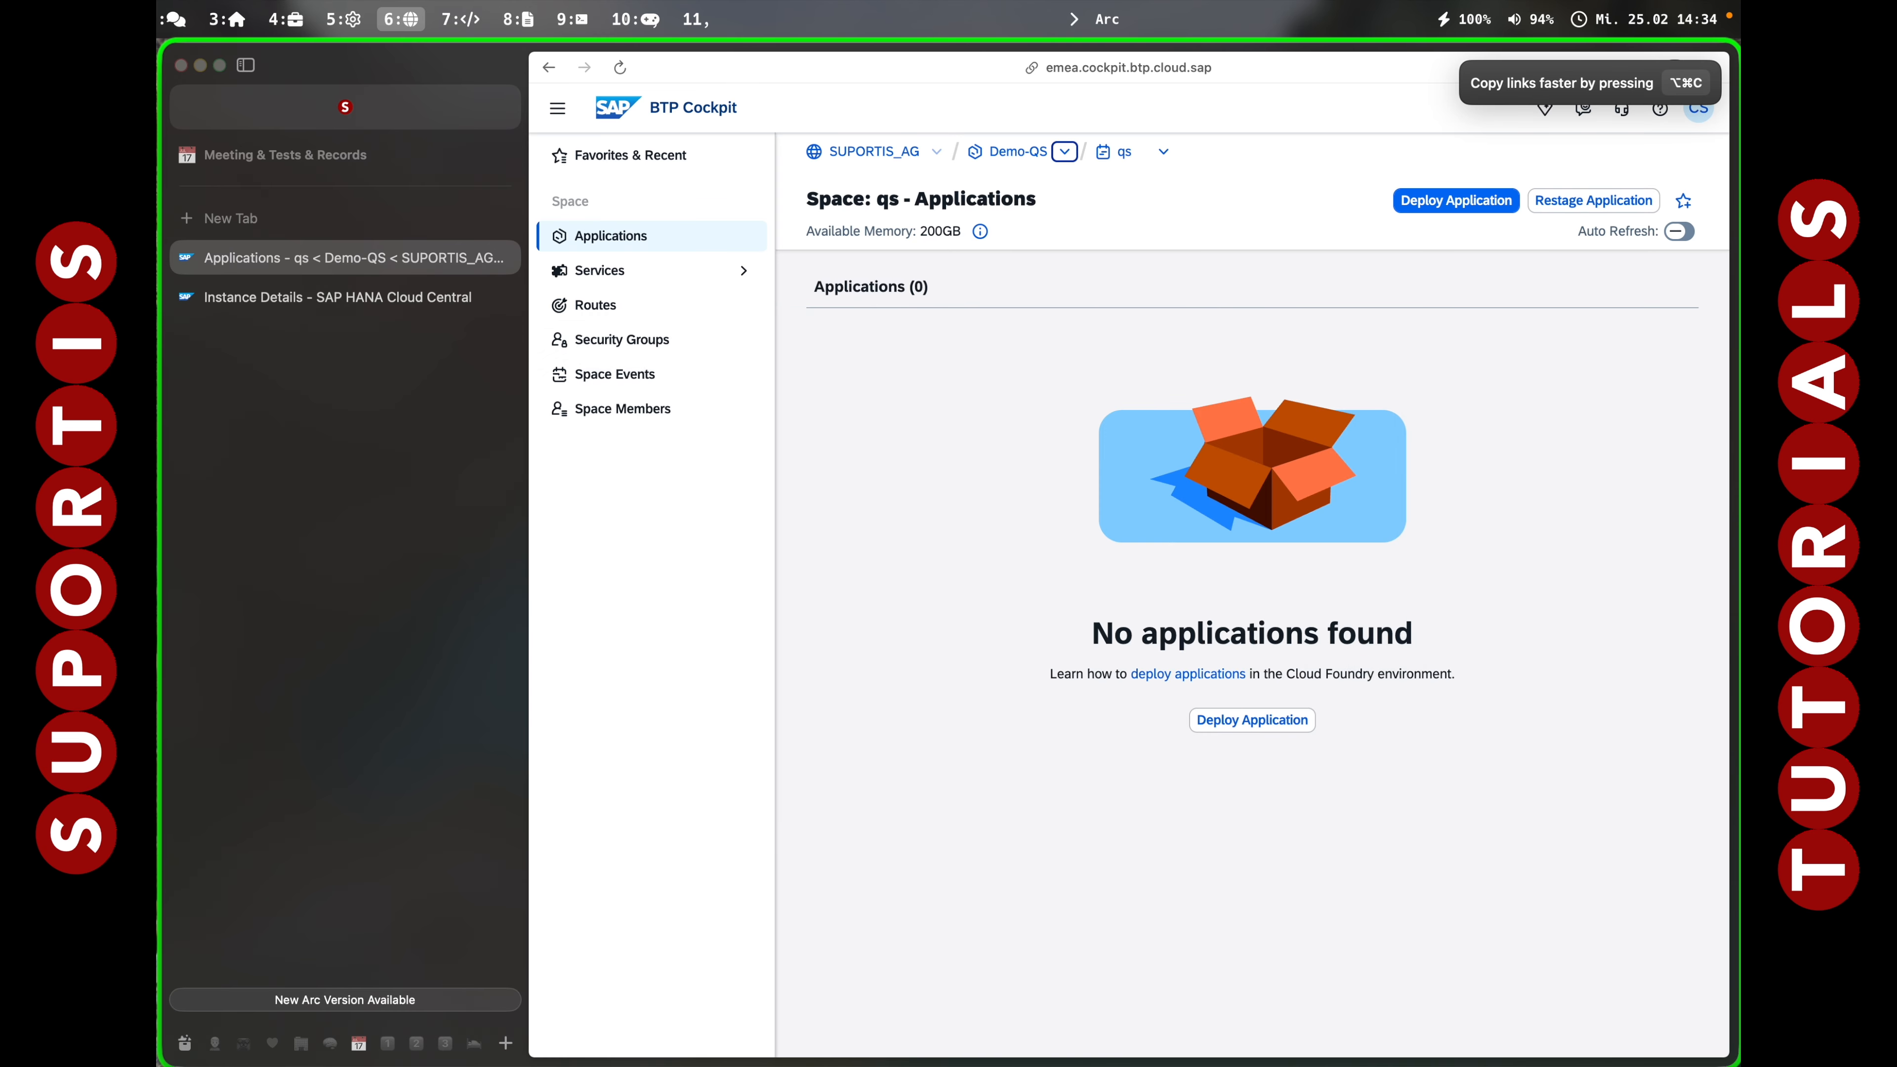
{"action": "key", "text": "alt+7"}
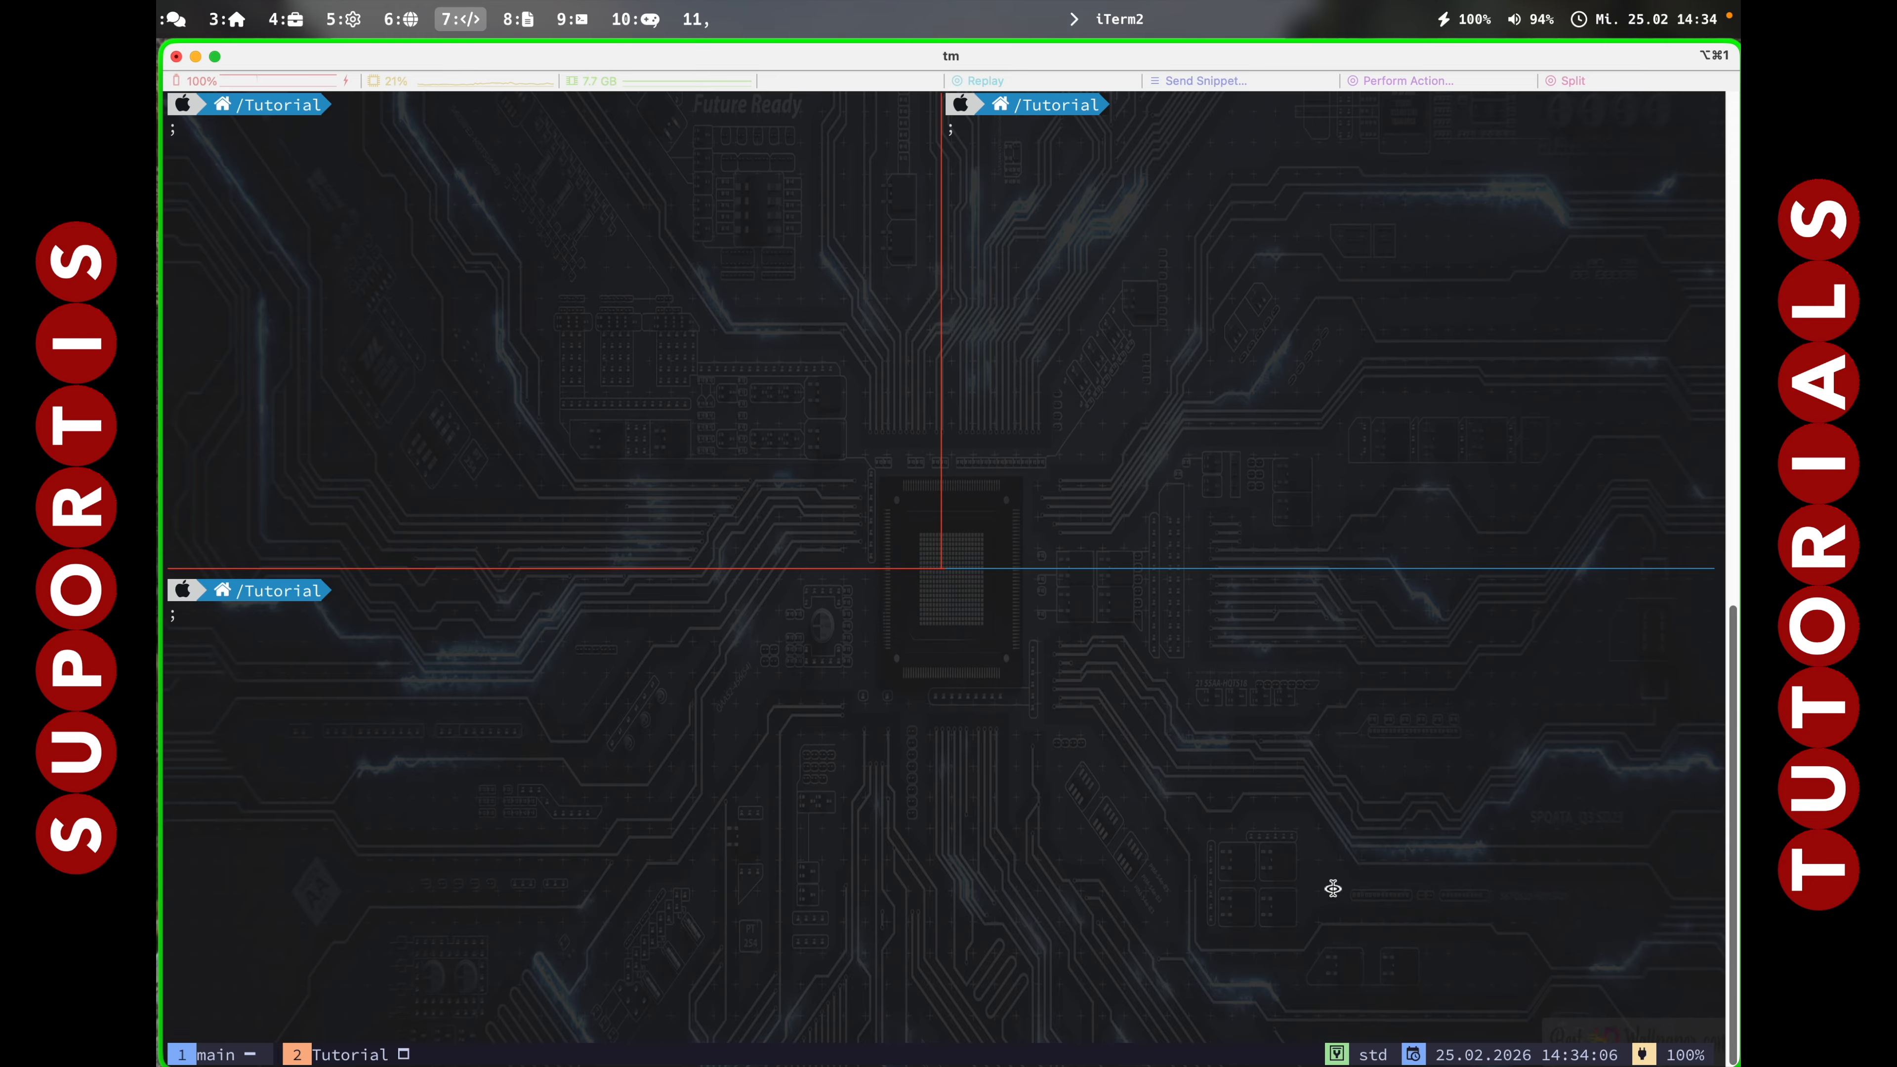
Open the space URL in Neovim with ed and break it onto a new line before subaccount/.
{"action": "type", "text": "ed"}
{"action": "key", "text": "Return"}
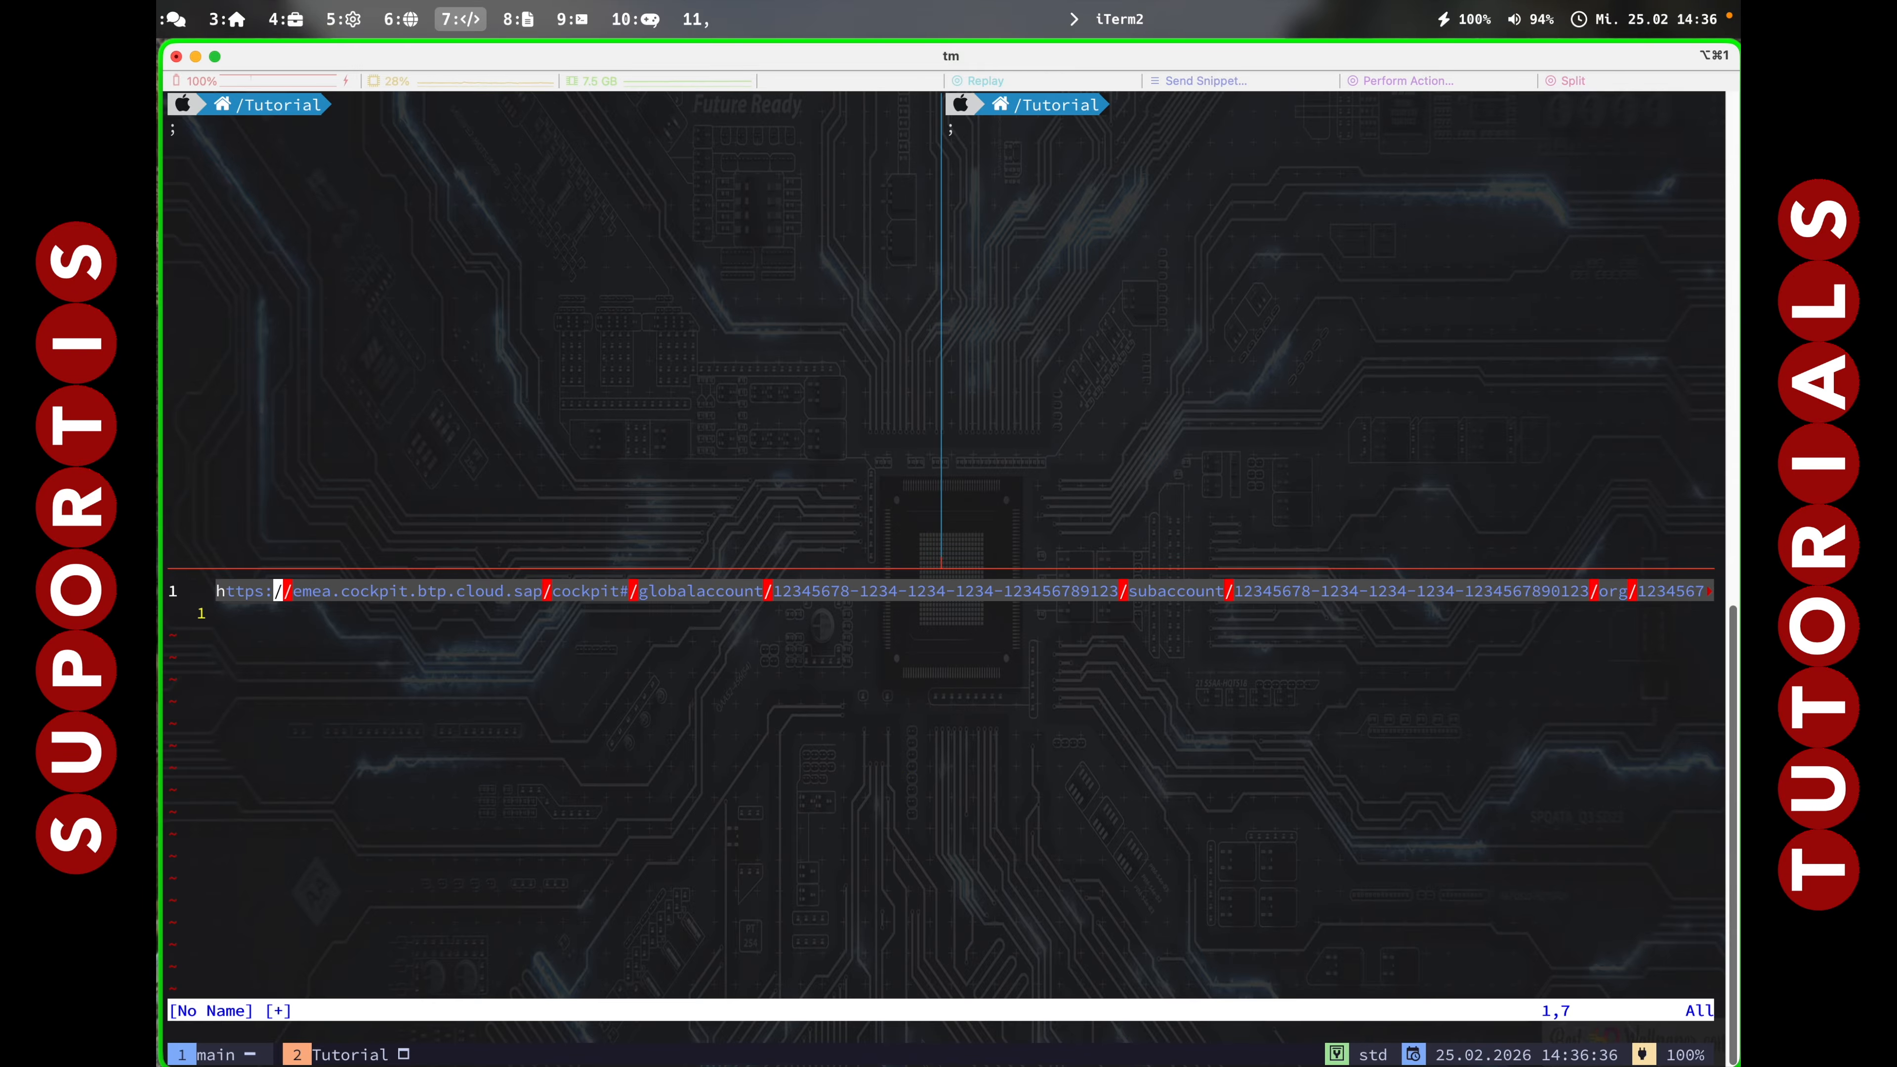
{"action": "key", "text": "n"}
{"action": "key", "text": "n"}
{"action": "key", "text": "n"}
{"action": "key", "text": "n"}
{"action": "key", "text": "n"}
{"action": "key", "text": "n"}
{"action": "key", "text": "a"}
{"action": "key", "text": "Return"}
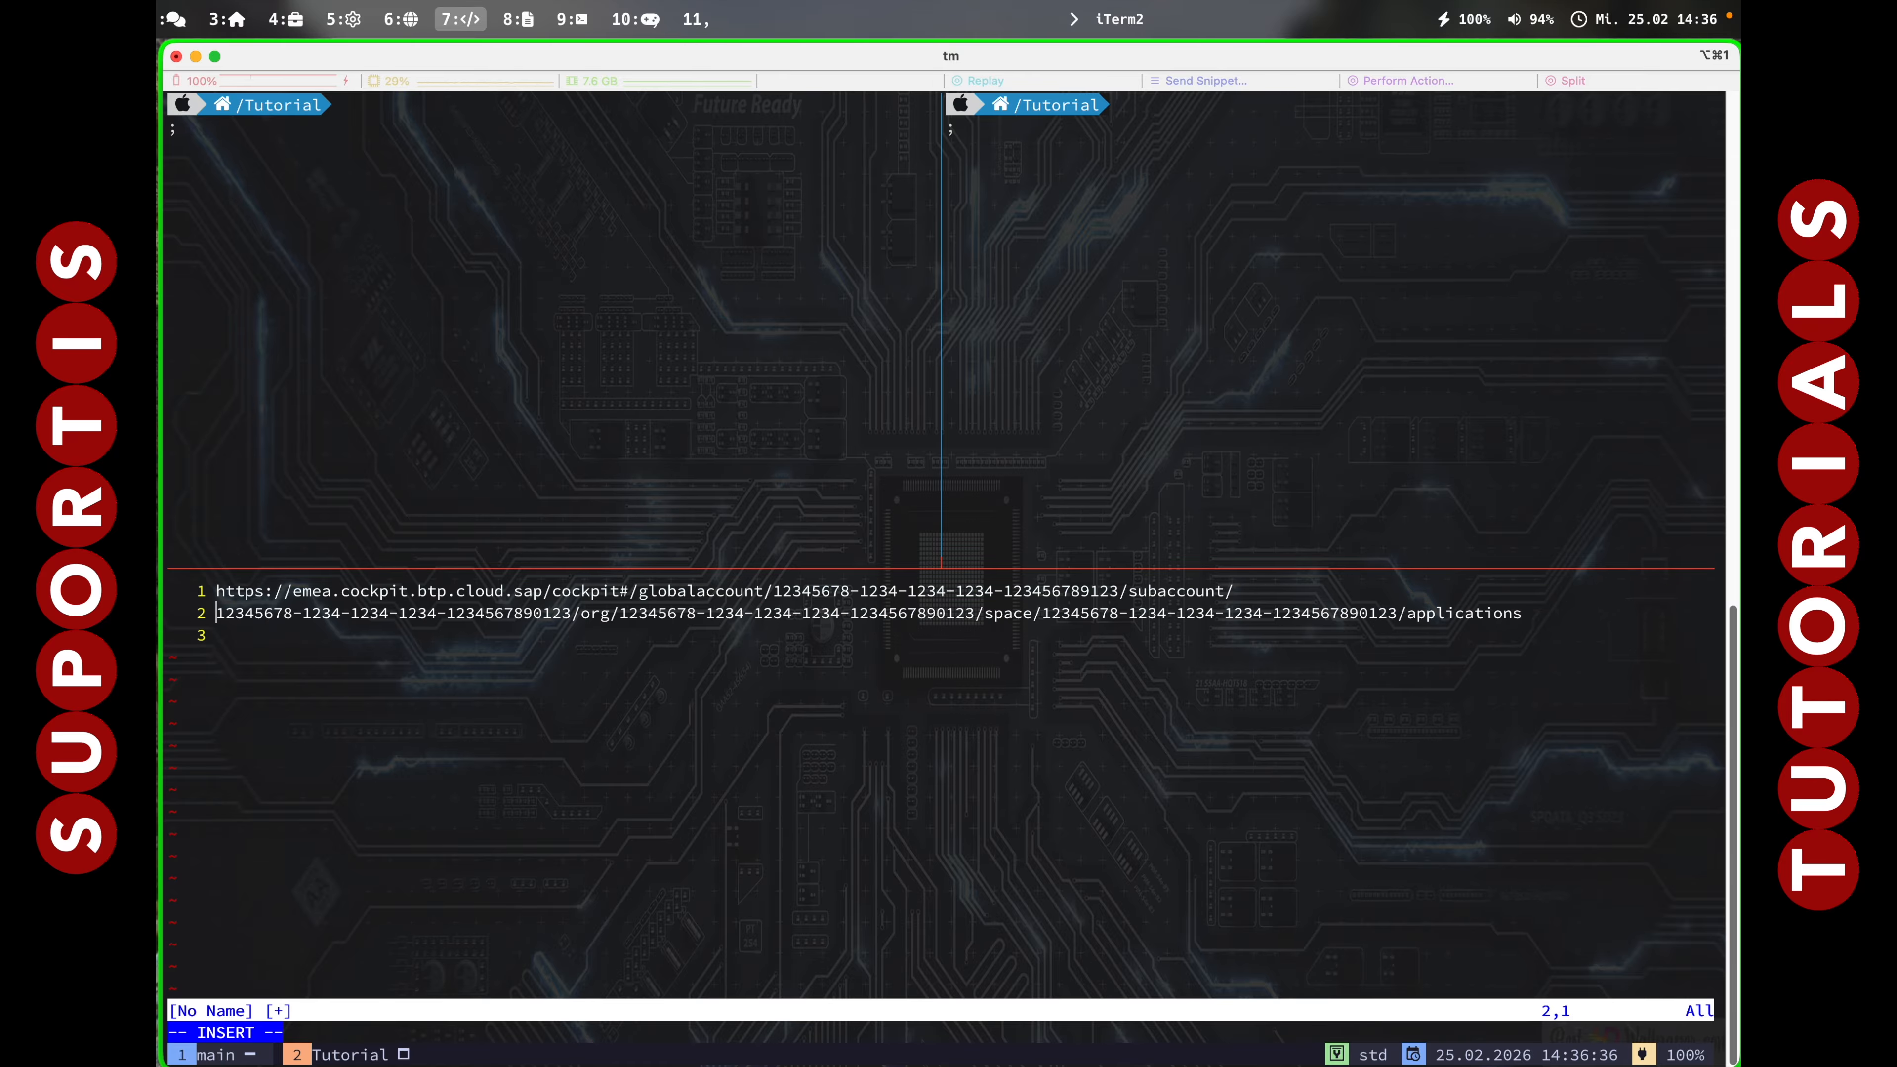
{"action": "key", "text": "Escape"}
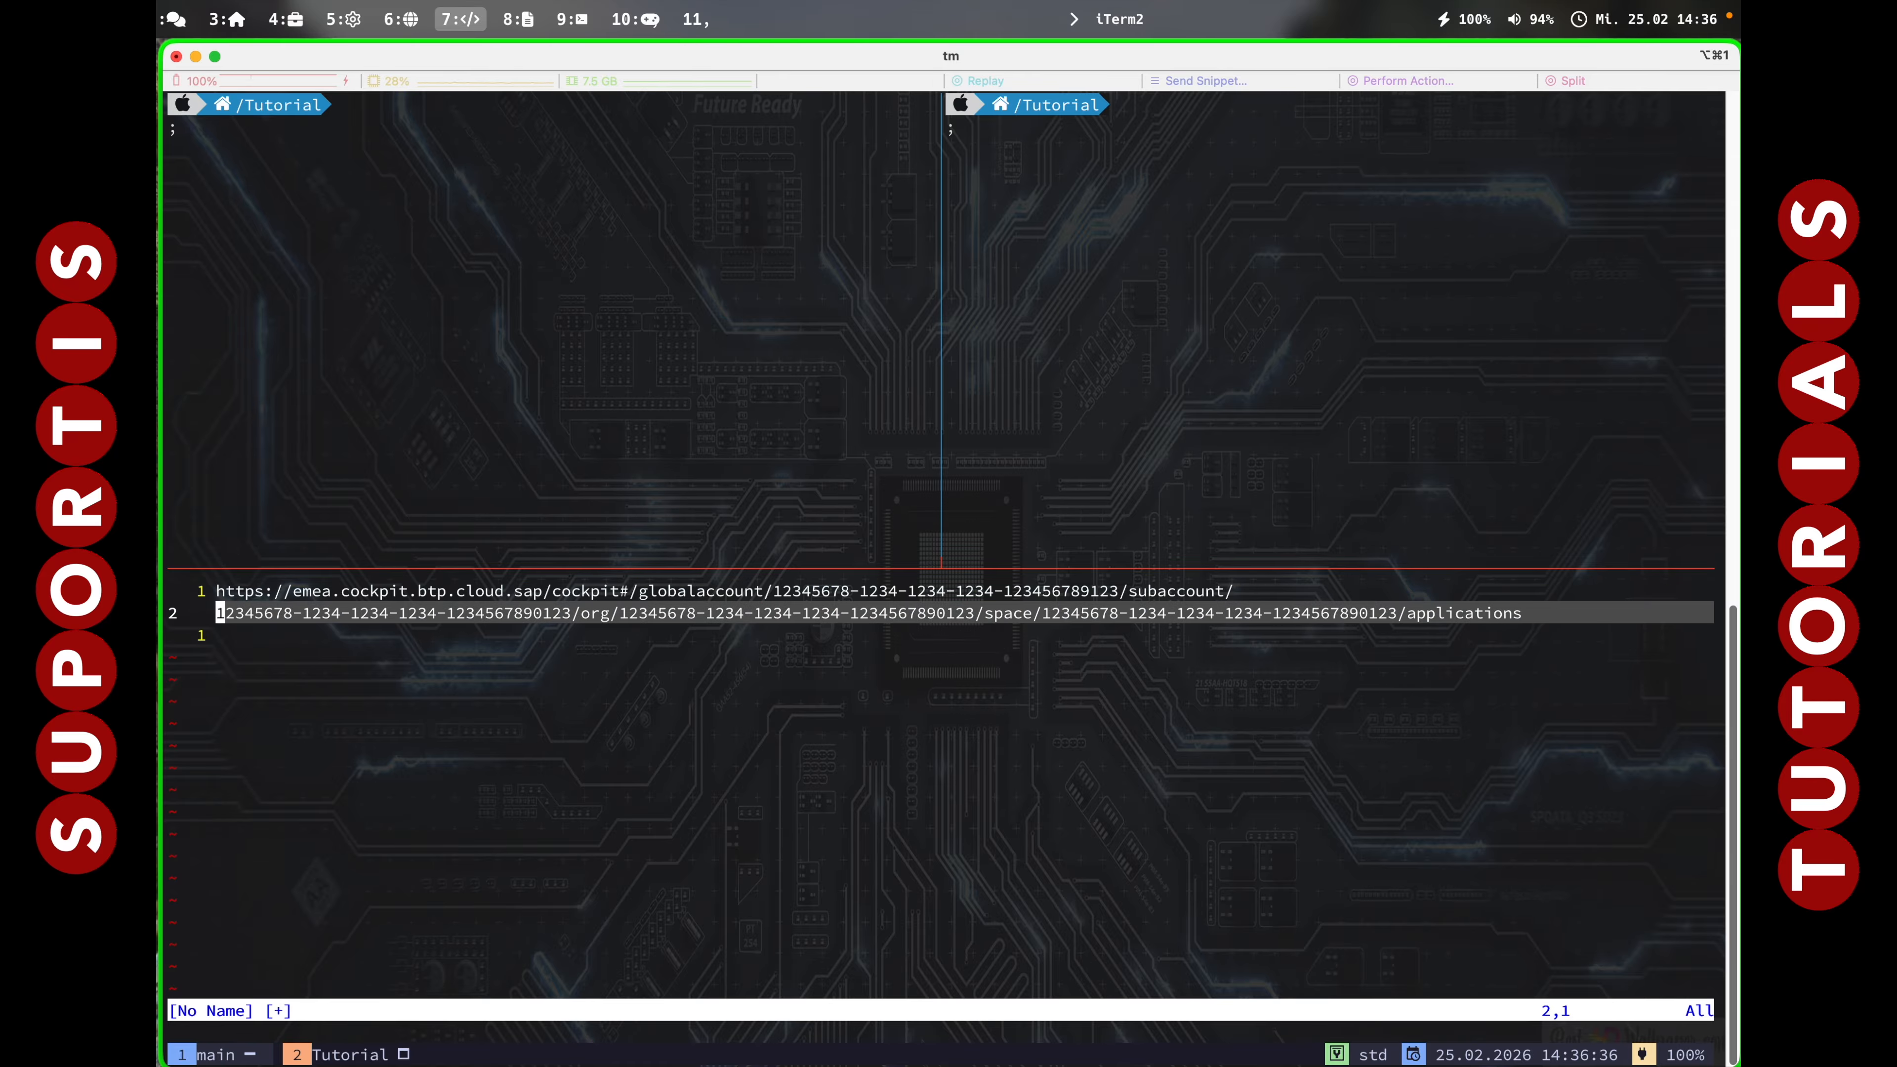
{"action": "key", "text": "u"}
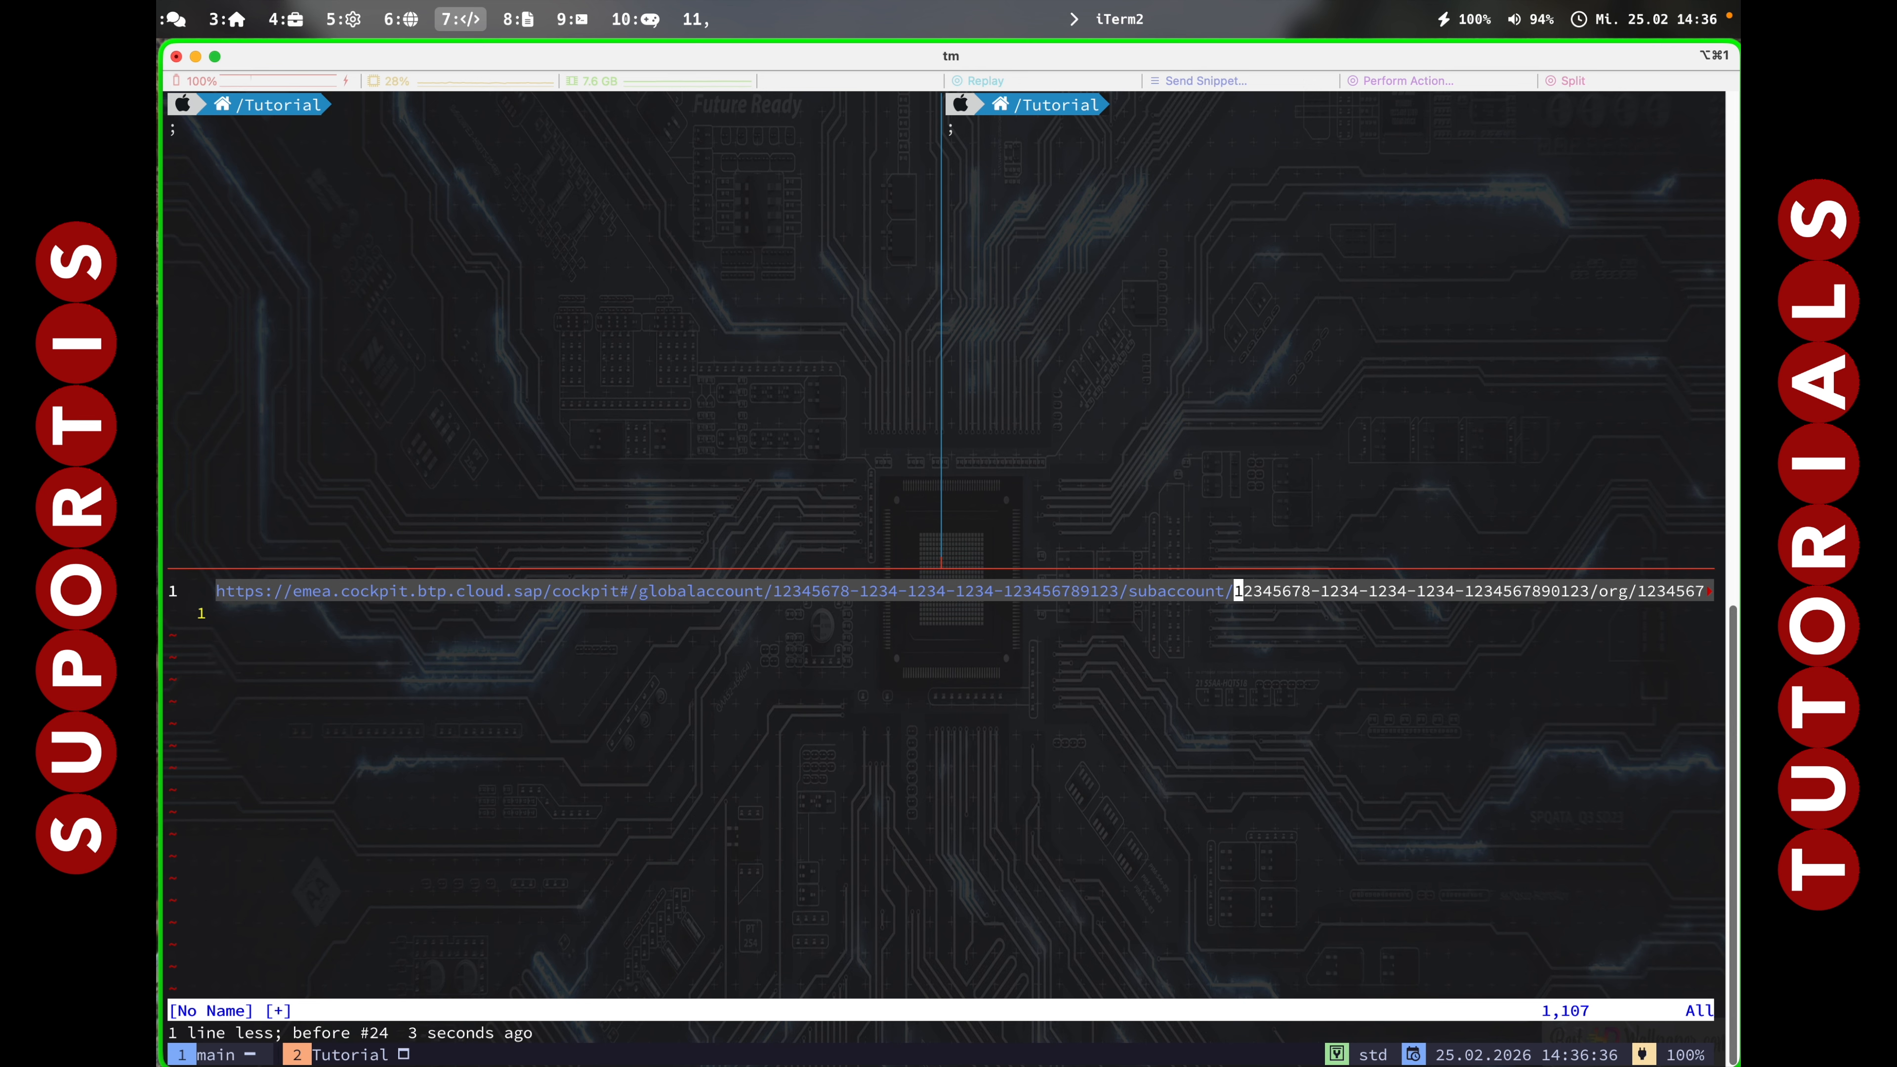
{"action": "key", "text": "b"}
{"action": "key", "text": "b"}
{"action": "key", "text": "i"}
{"action": "key", "text": "Return"}
{"action": "key", "text": "Escape"}
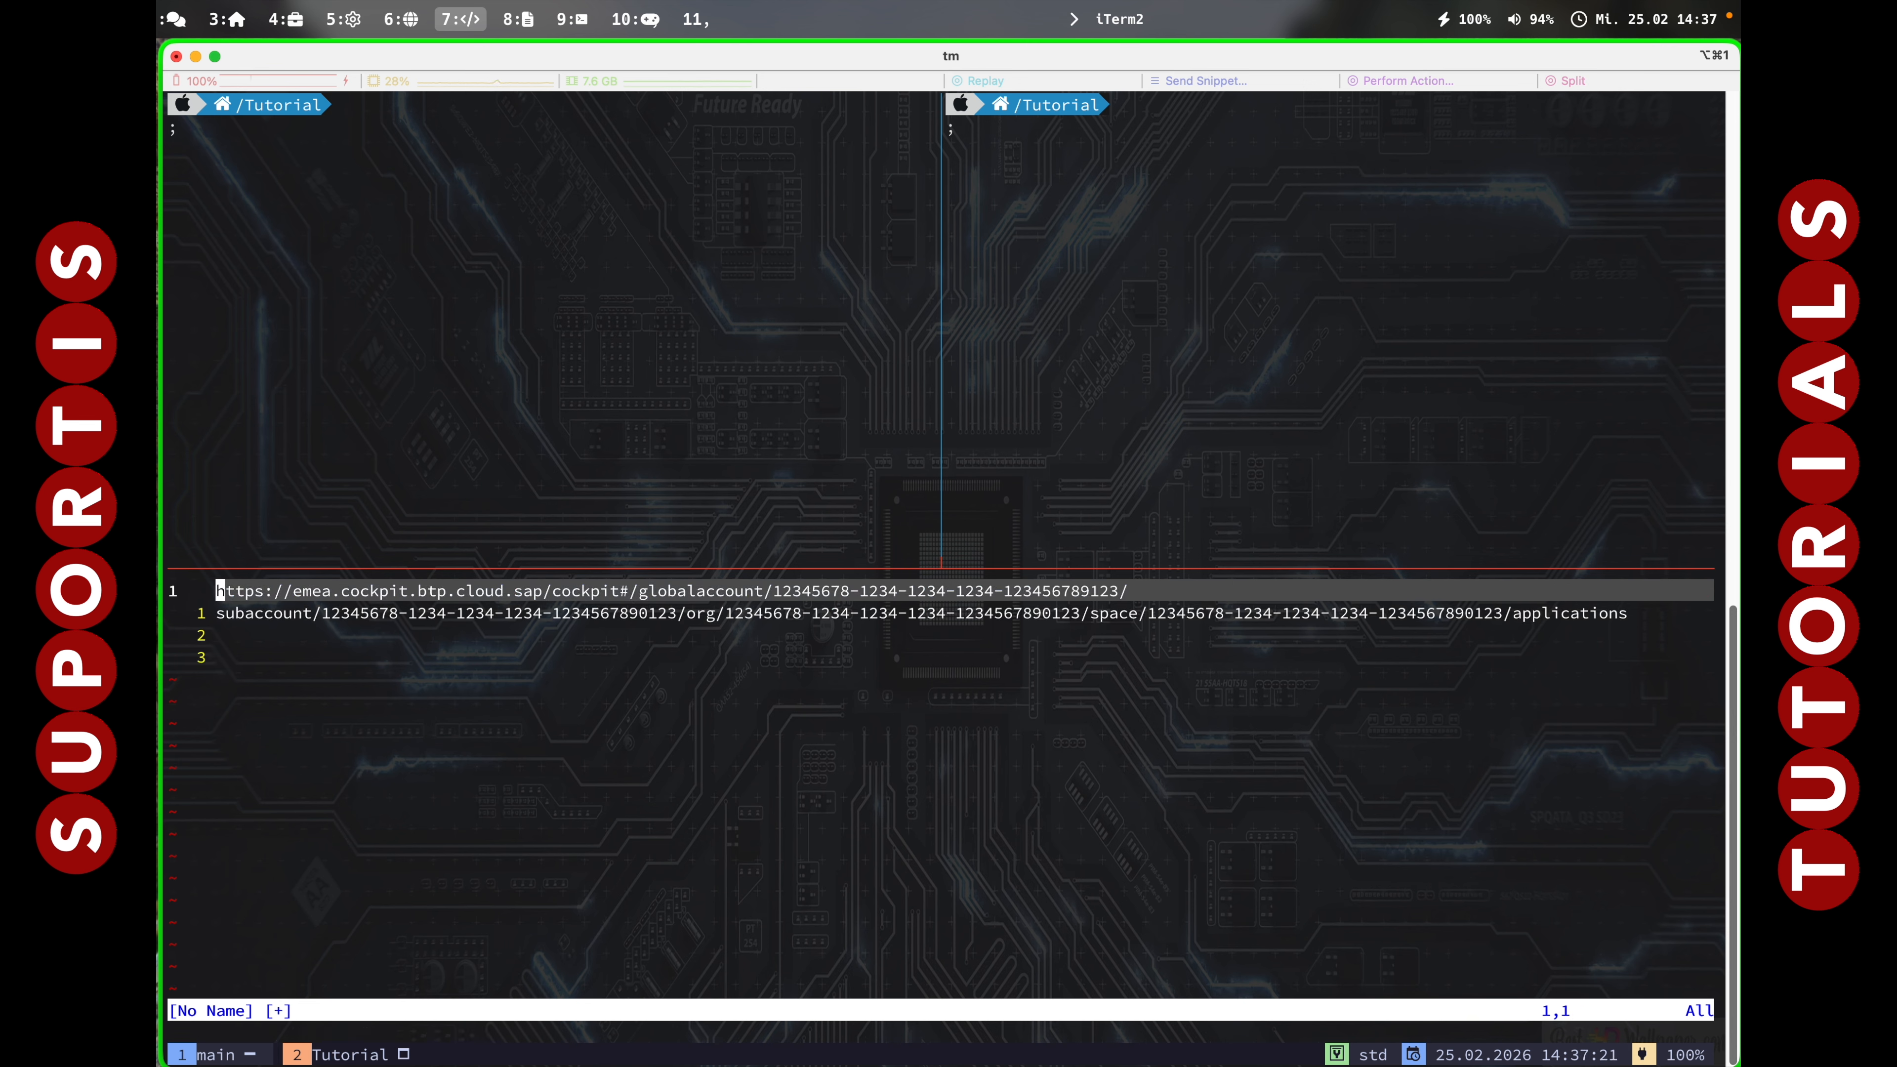
{"action": "key", "text": "j"}
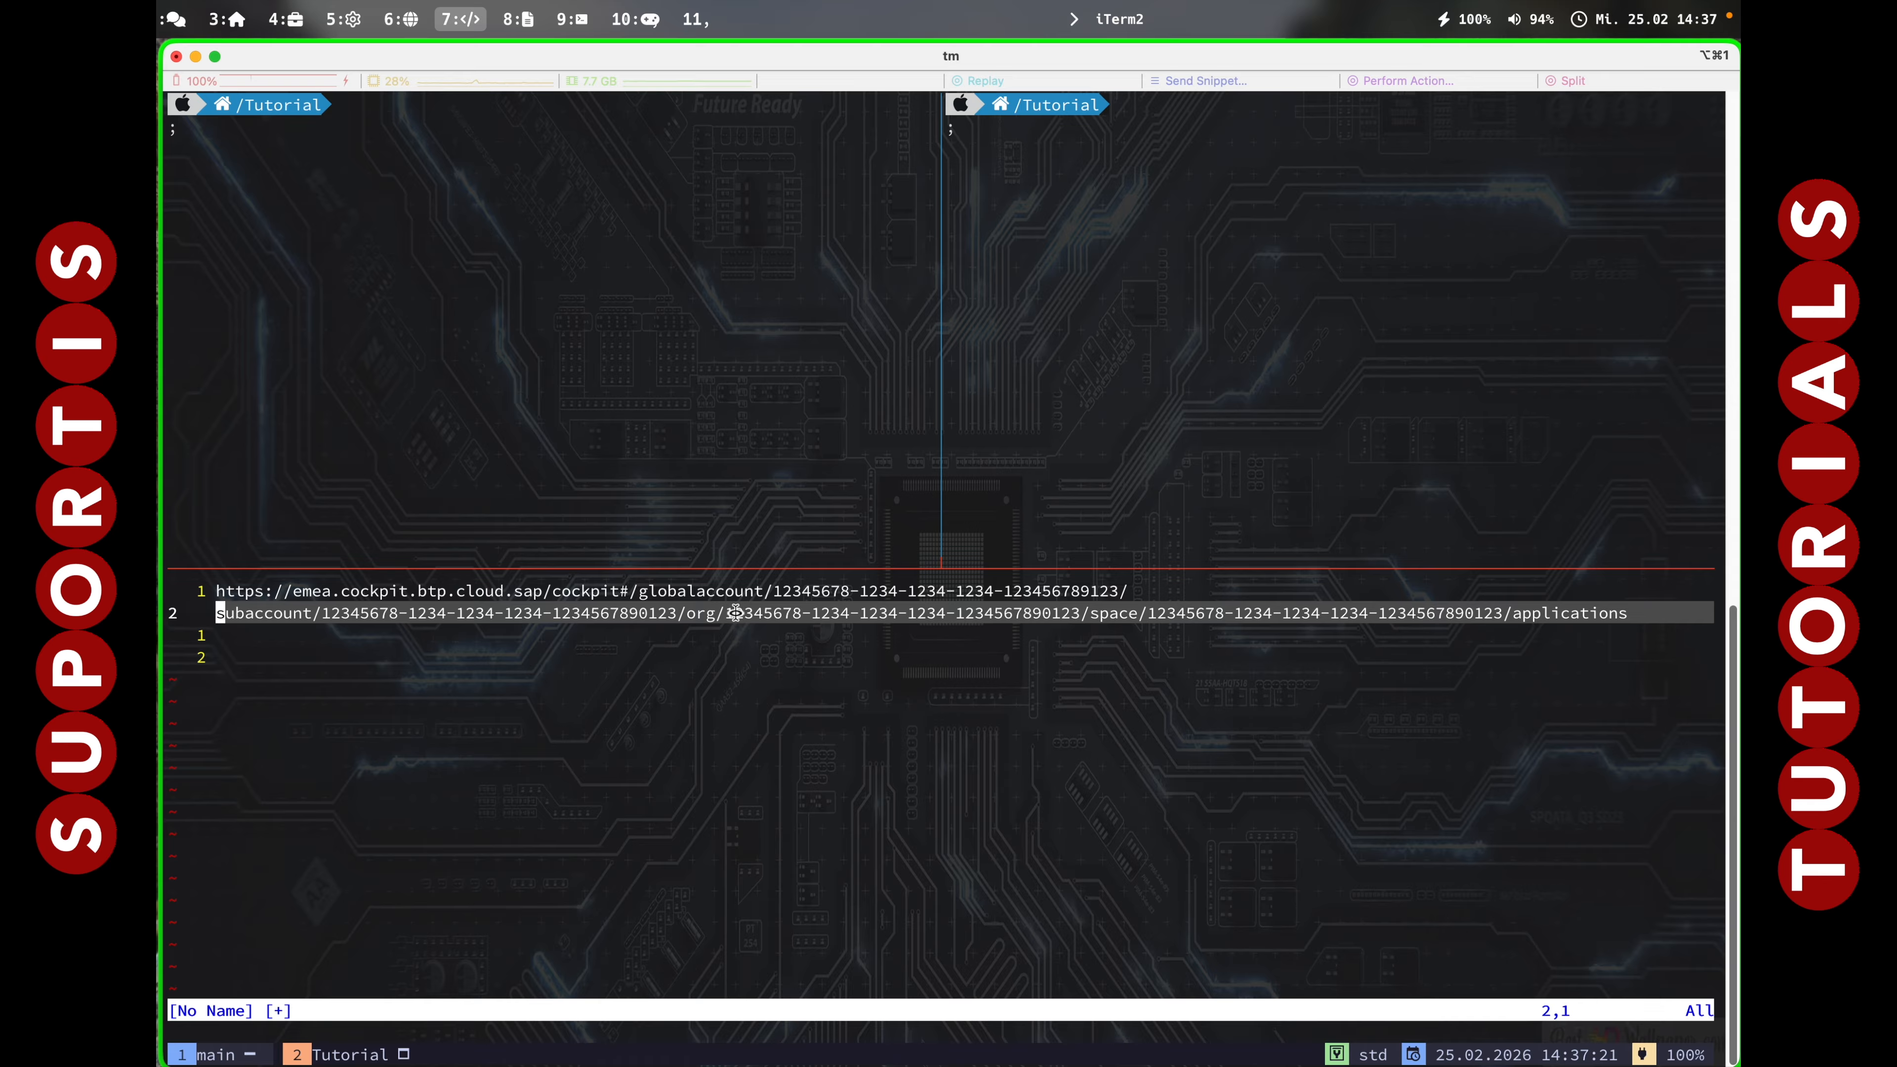
Select and copy the org ID and space ID GUIDs from the second line.
{"action": "left_click", "coordinate": [681, 612]}
{"action": "left_click_drag", "start_coordinate": [681, 613], "coordinate": [1078, 620]}
{"action": "left_click", "coordinate": [822, 614]}
{"action": "left_click_drag", "start_coordinate": [718, 613], "coordinate": [1073, 615]}
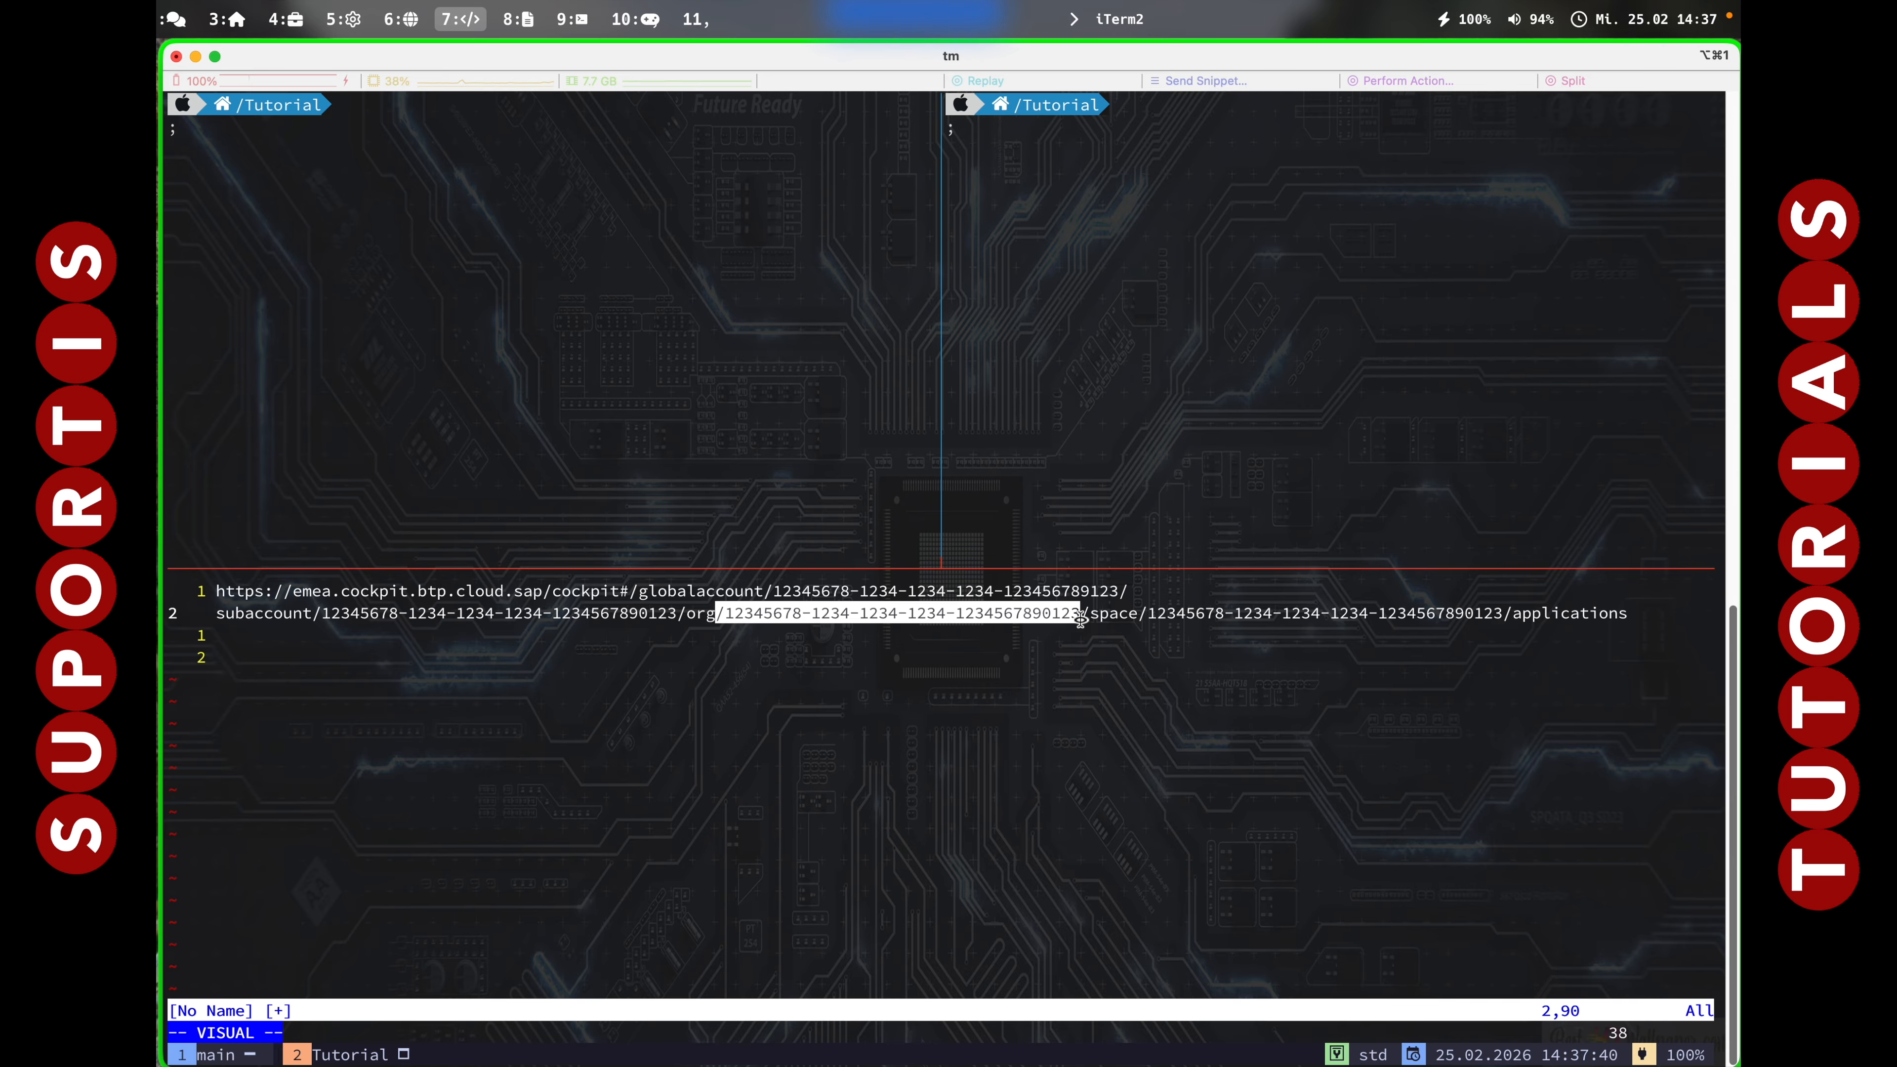
{"action": "key", "text": "Escape"}
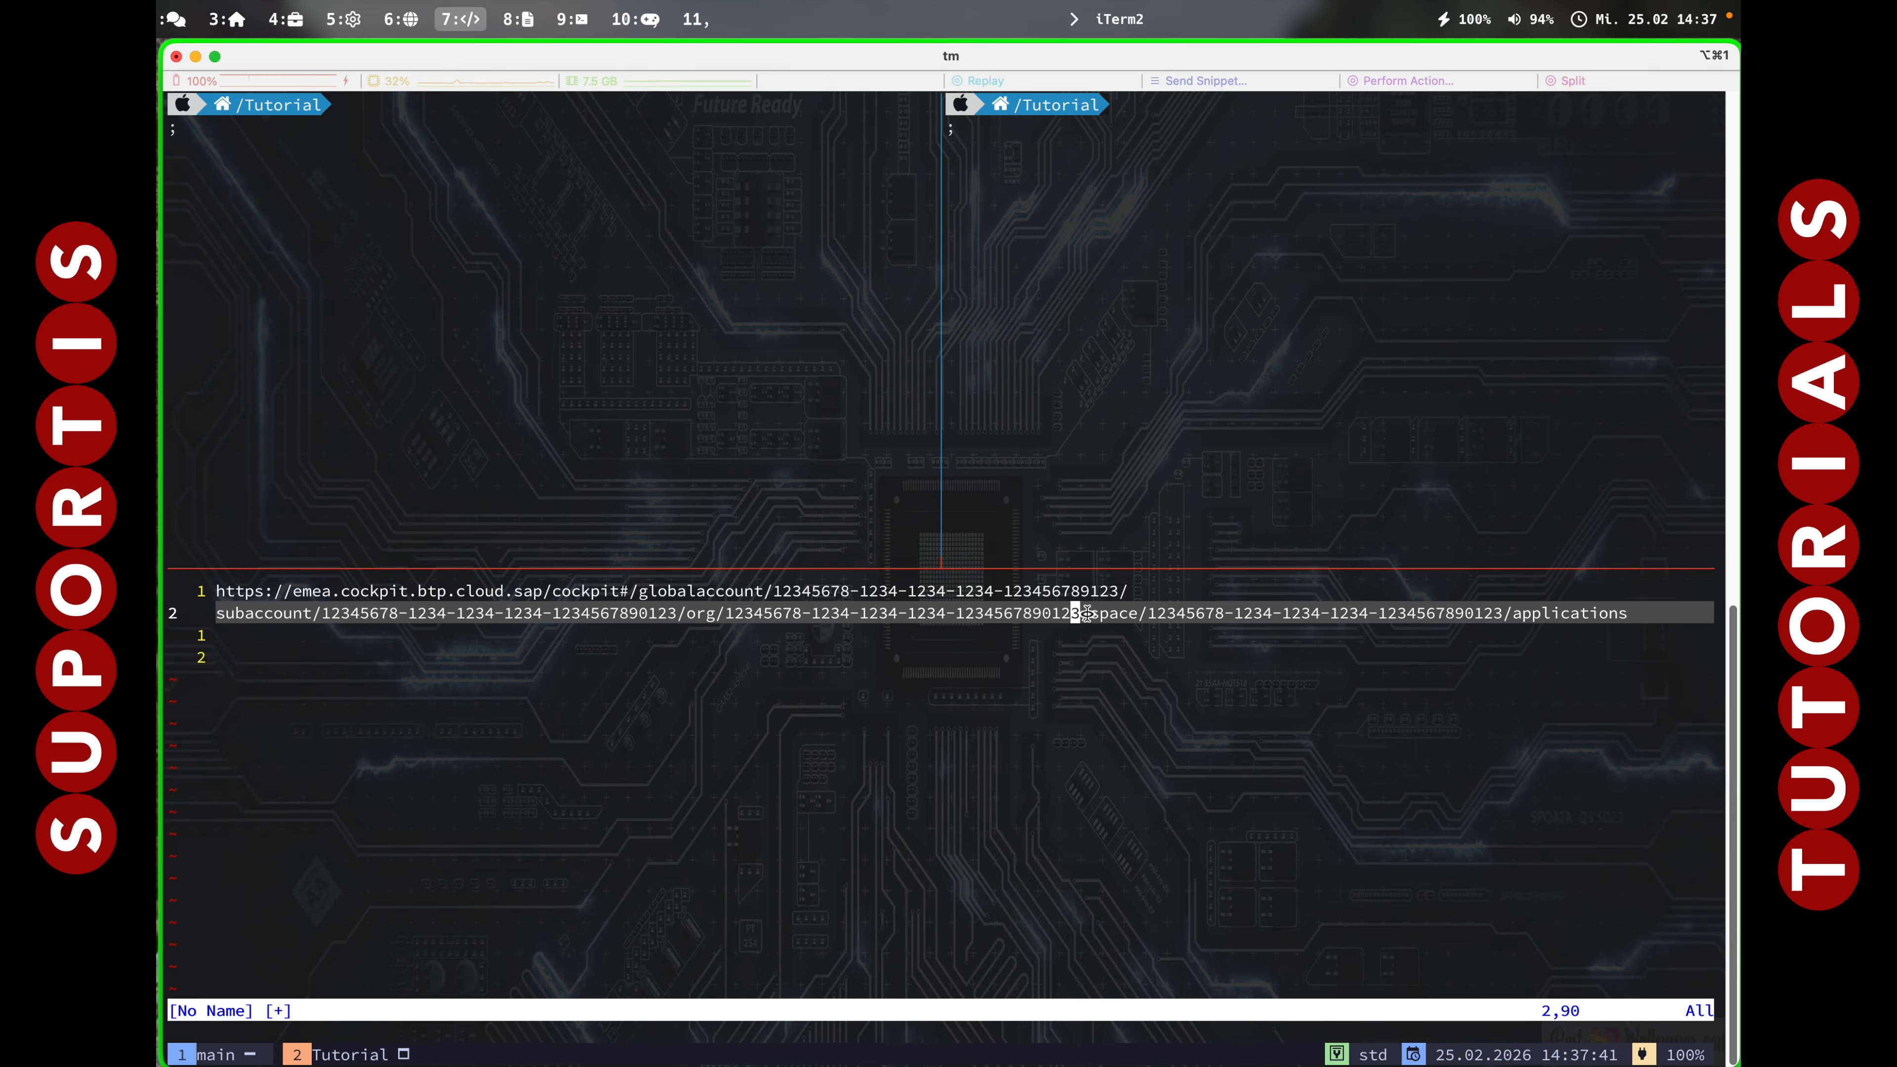
{"action": "left_click_drag", "start_coordinate": [1142, 612], "coordinate": [1498, 614]}
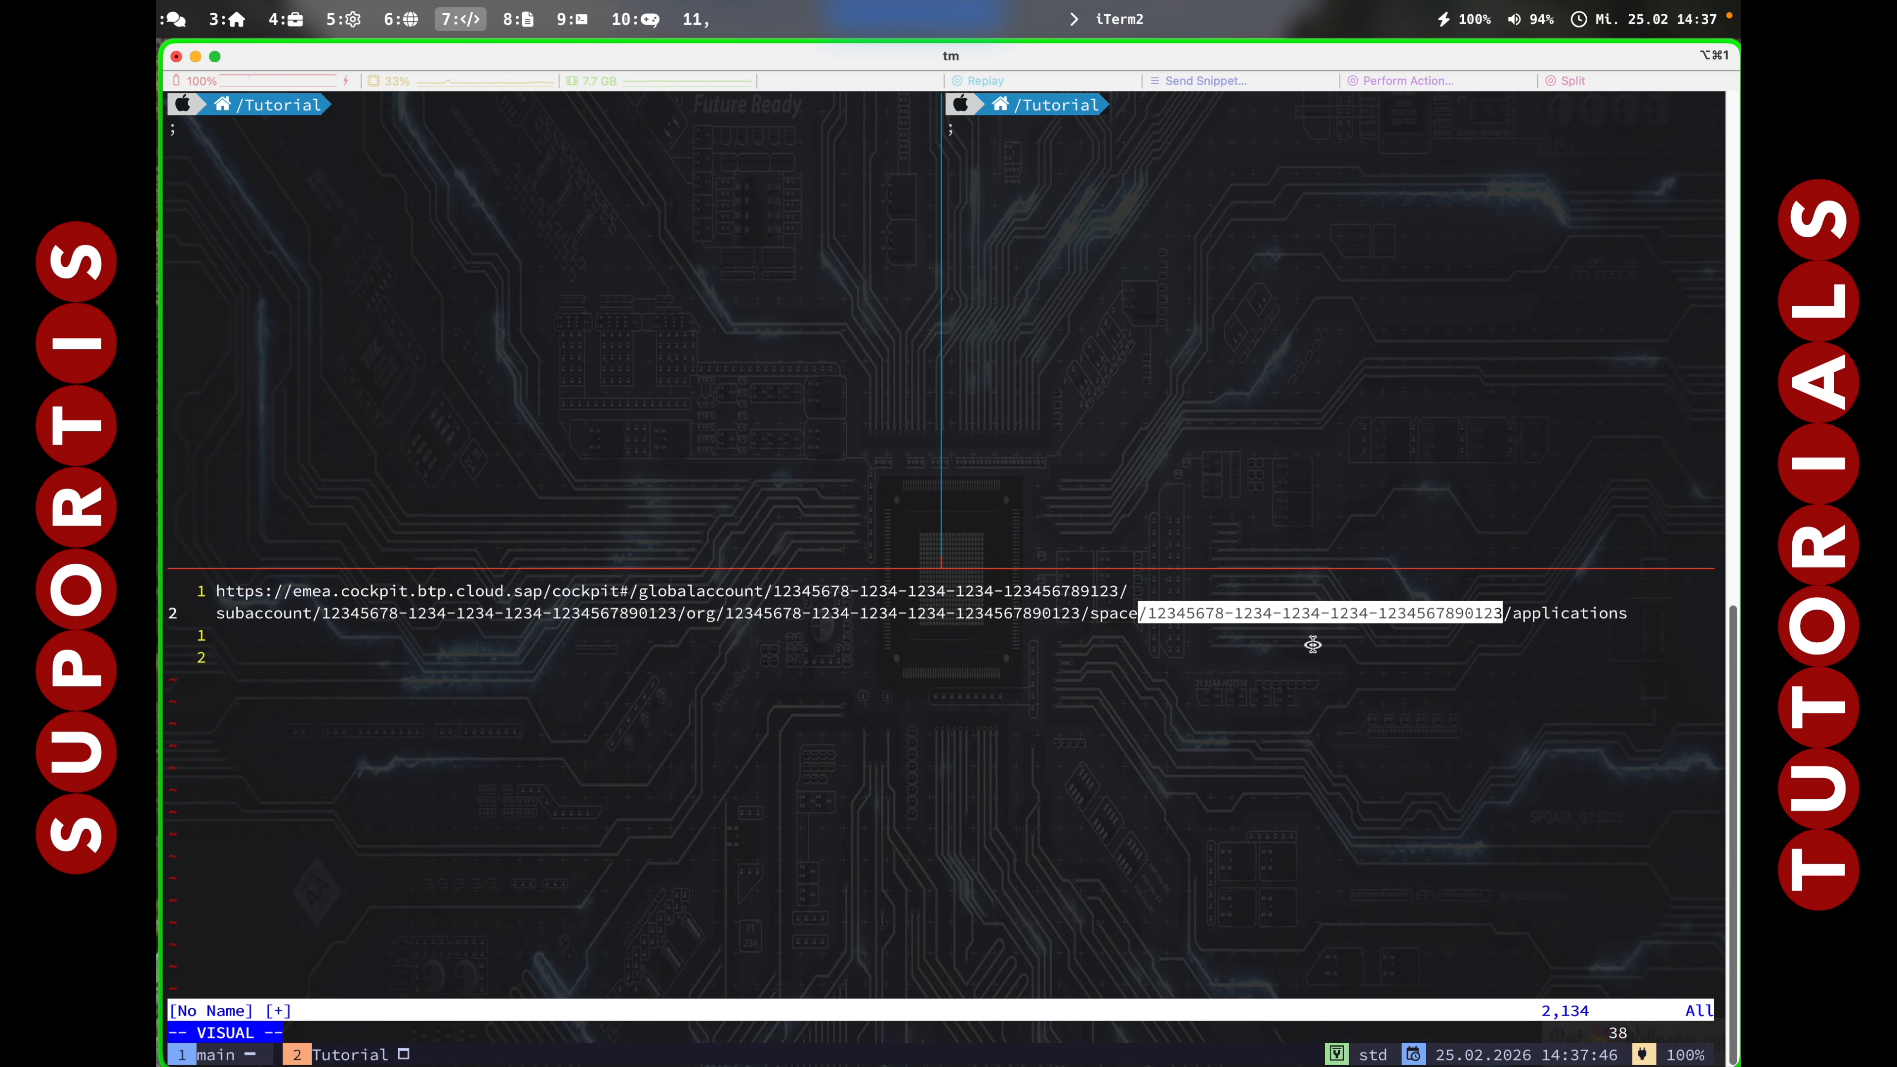
{"action": "left_click", "coordinate": [749, 612]}
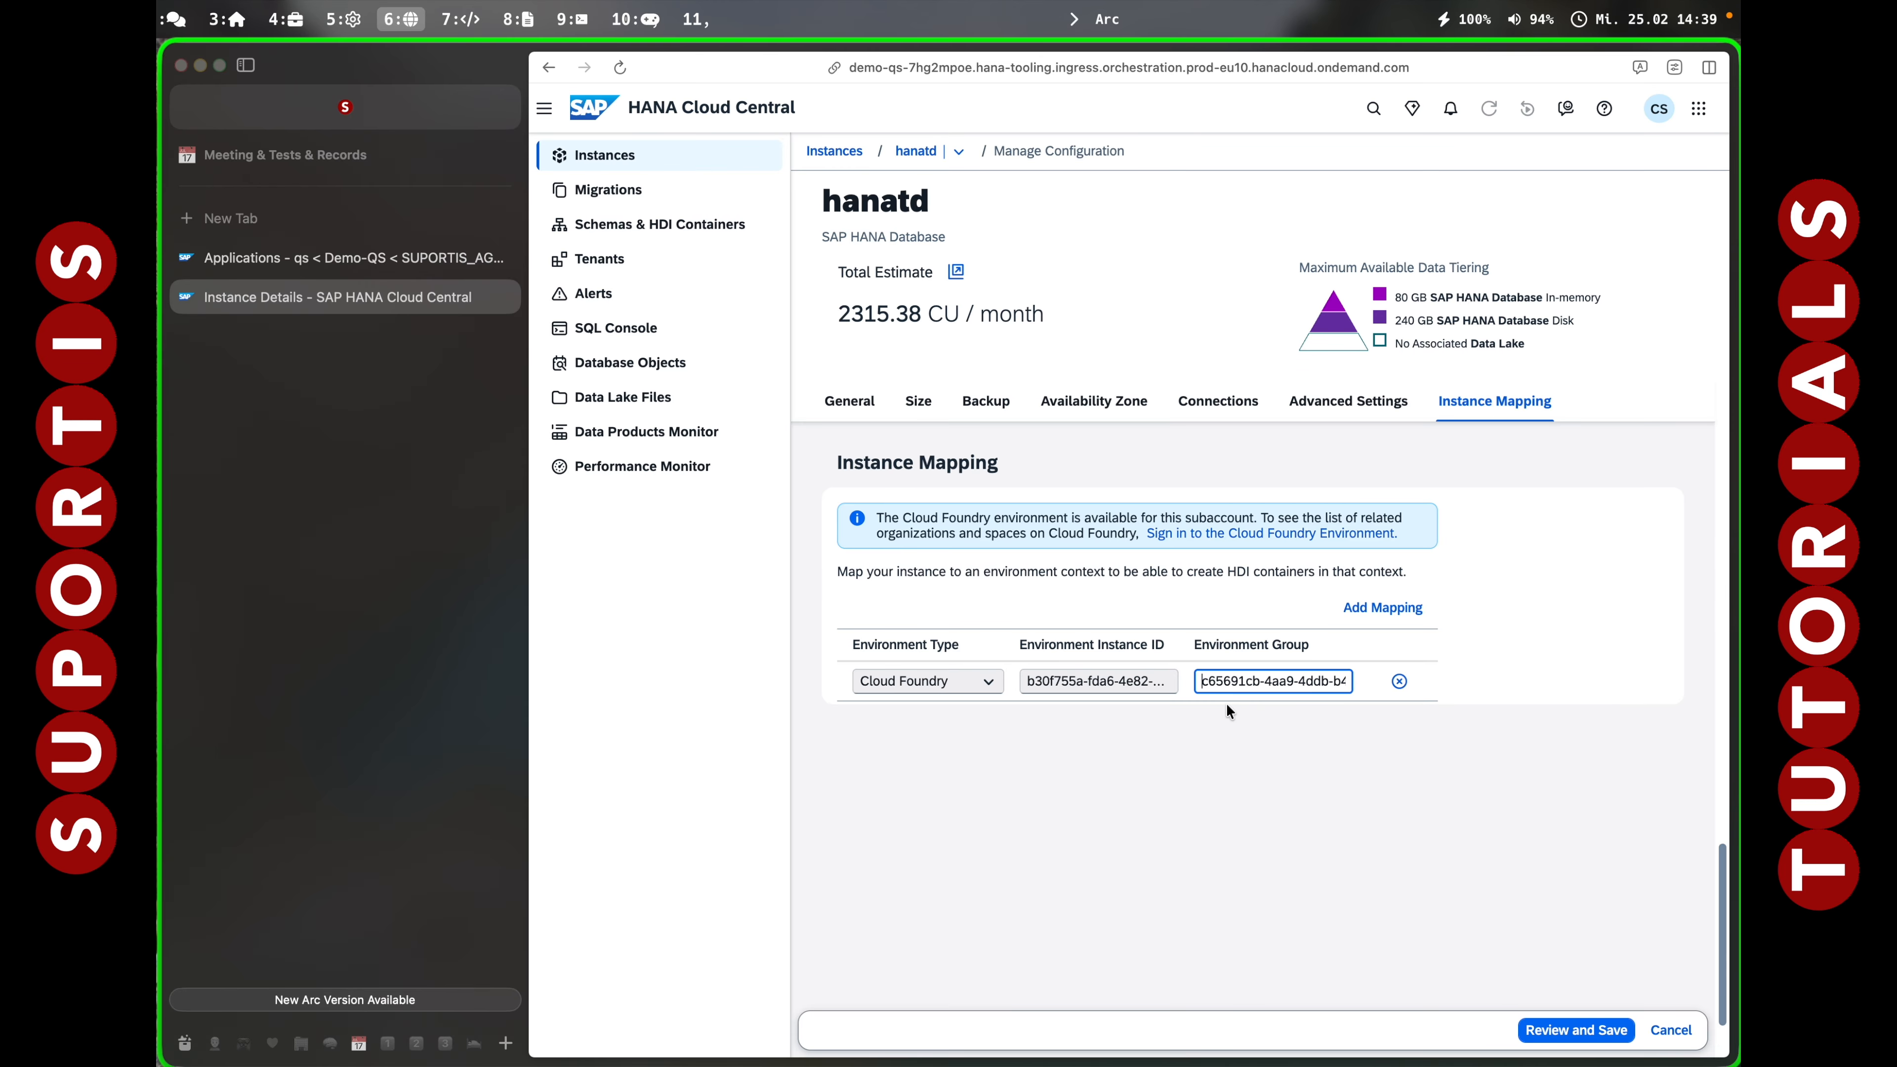
Save hanatd's Organization ID and Space ID mapping with Allow all IP addresses kept.
{"action": "left_click", "coordinate": [1248, 845]}
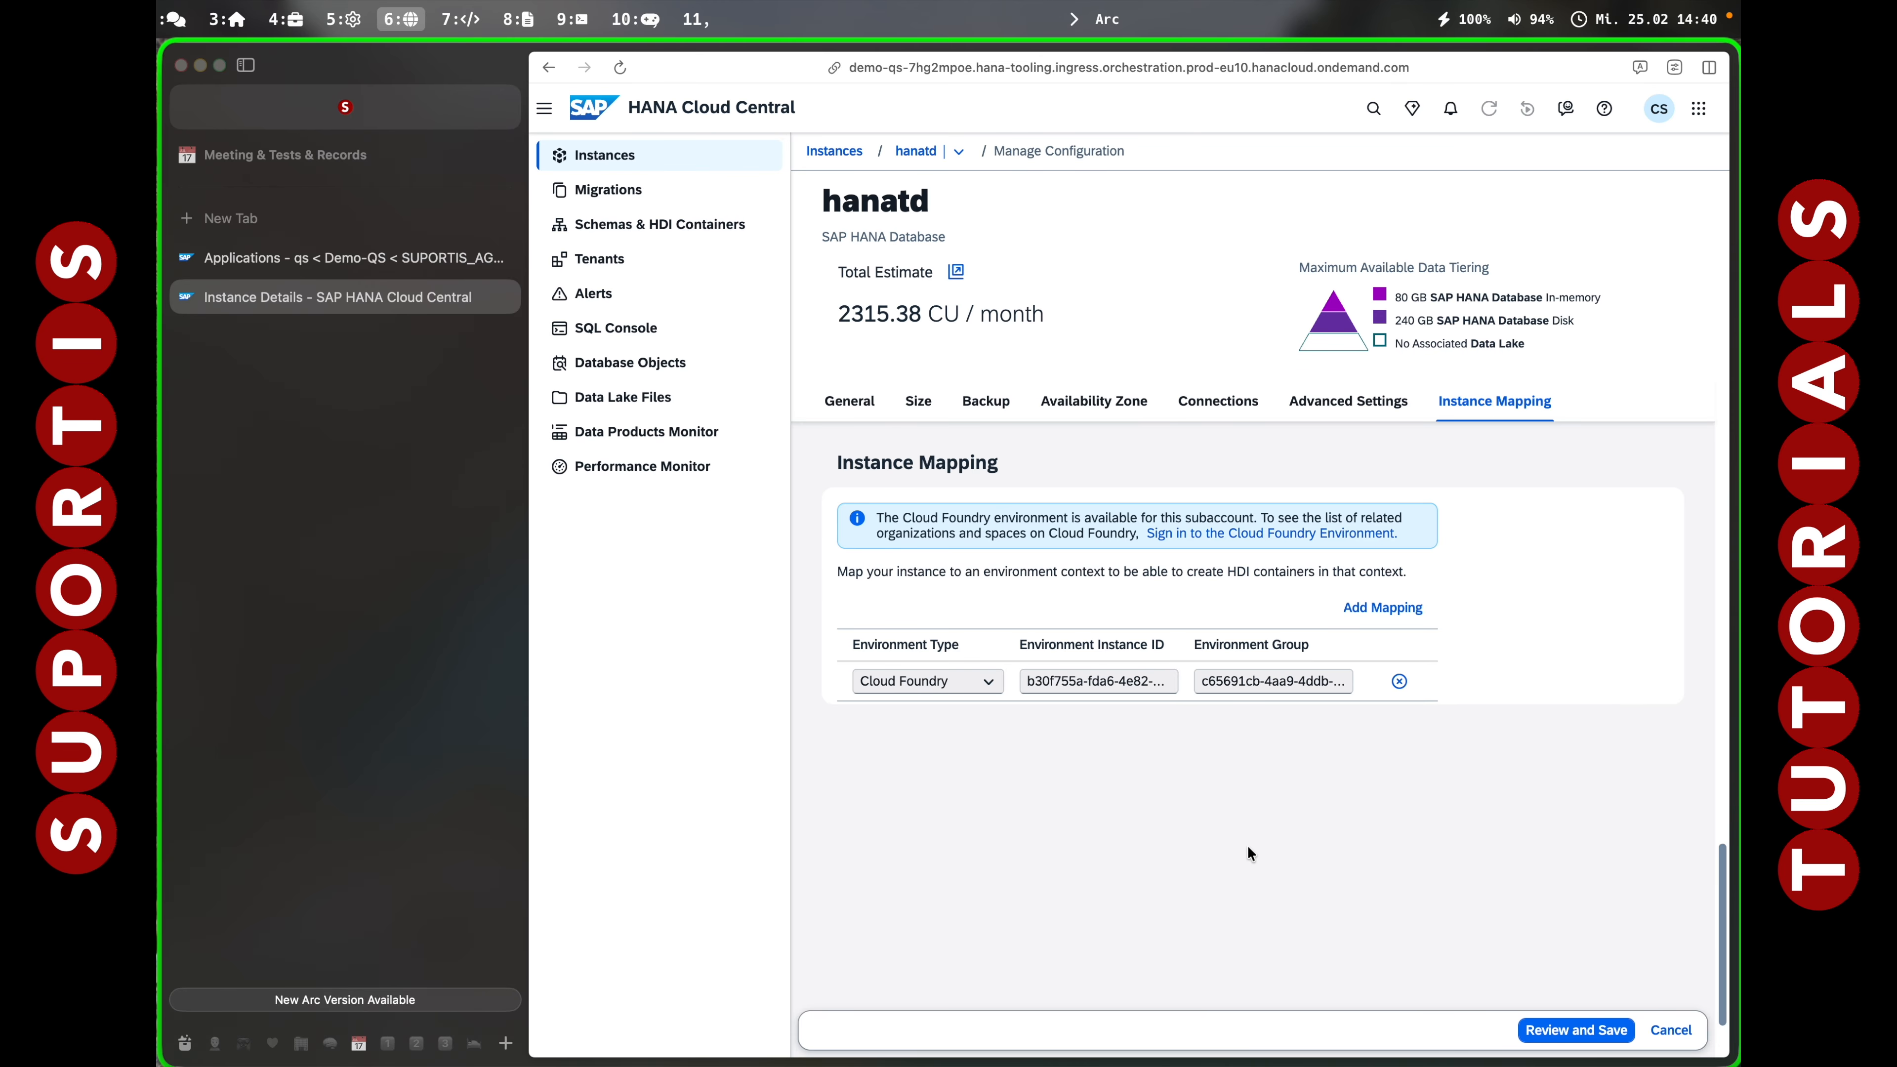
{"action": "left_click", "coordinate": [1210, 403]}
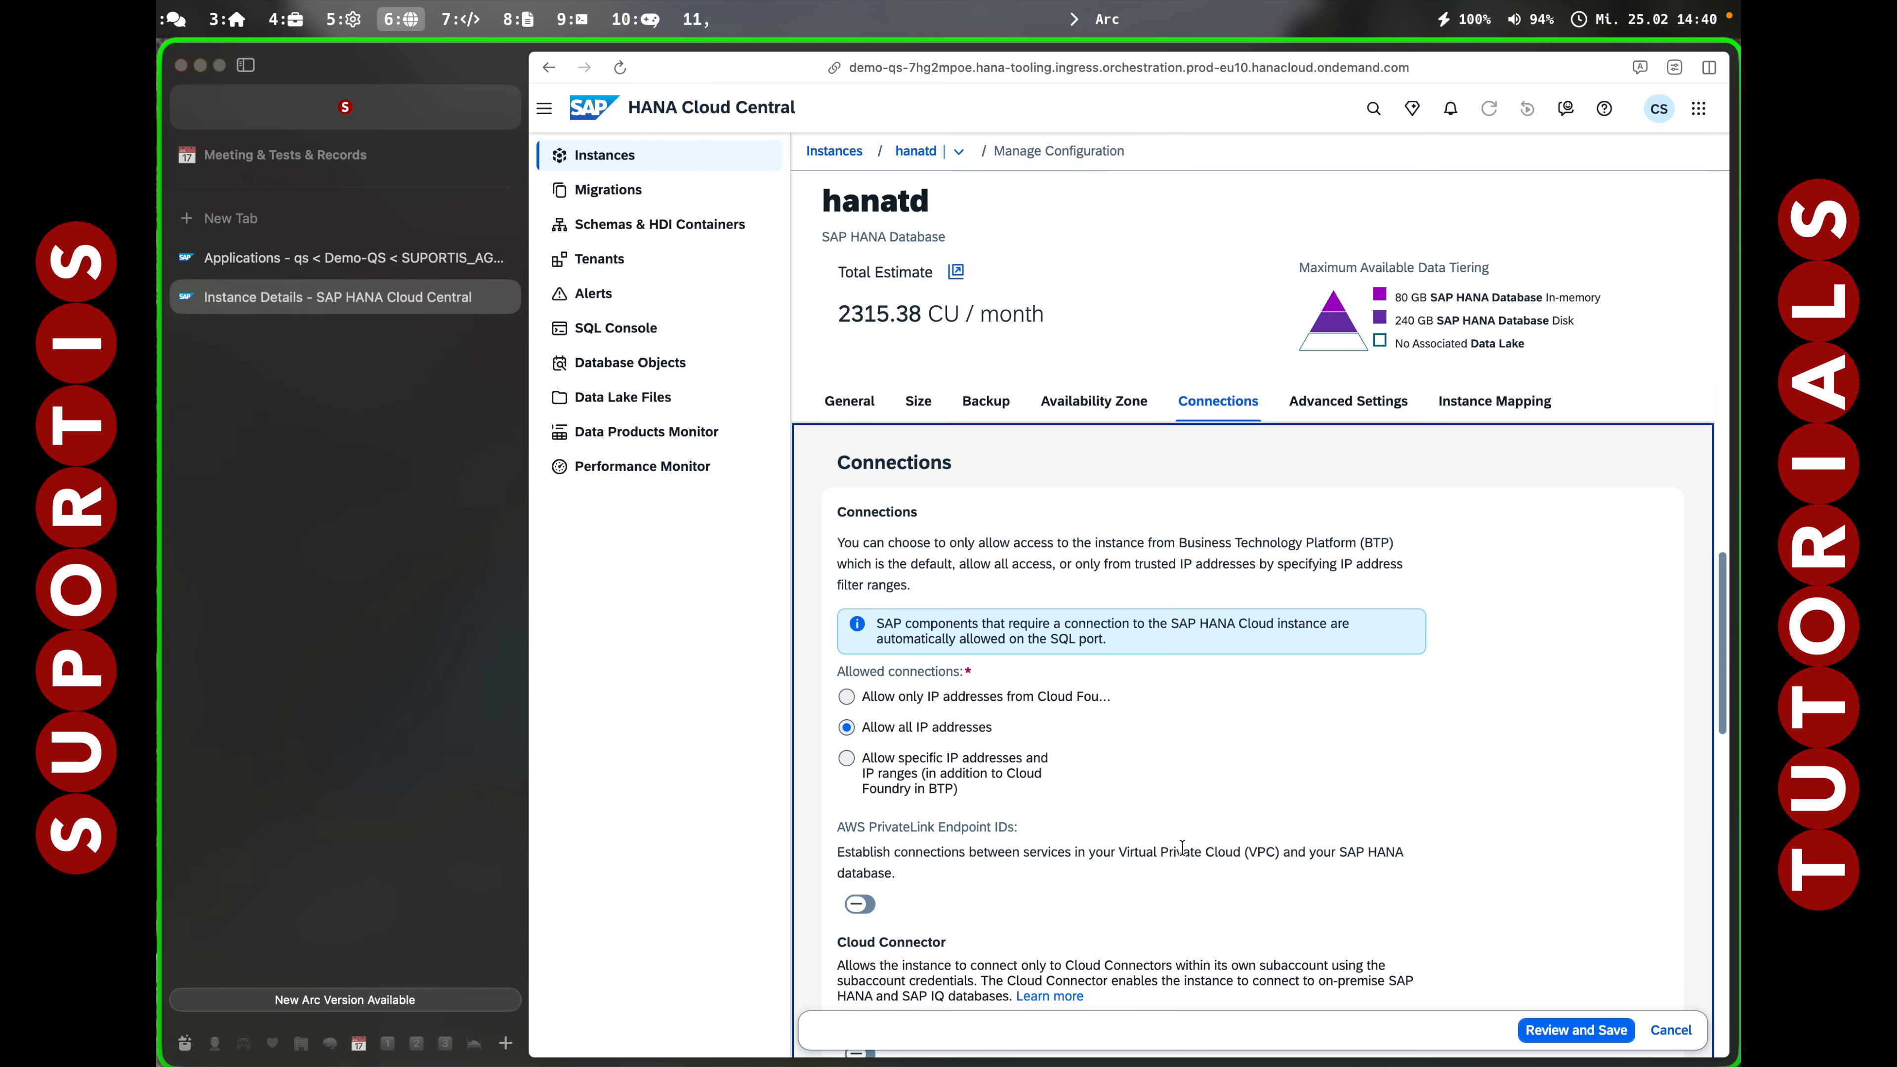
{"action": "left_click", "coordinate": [1569, 1031]}
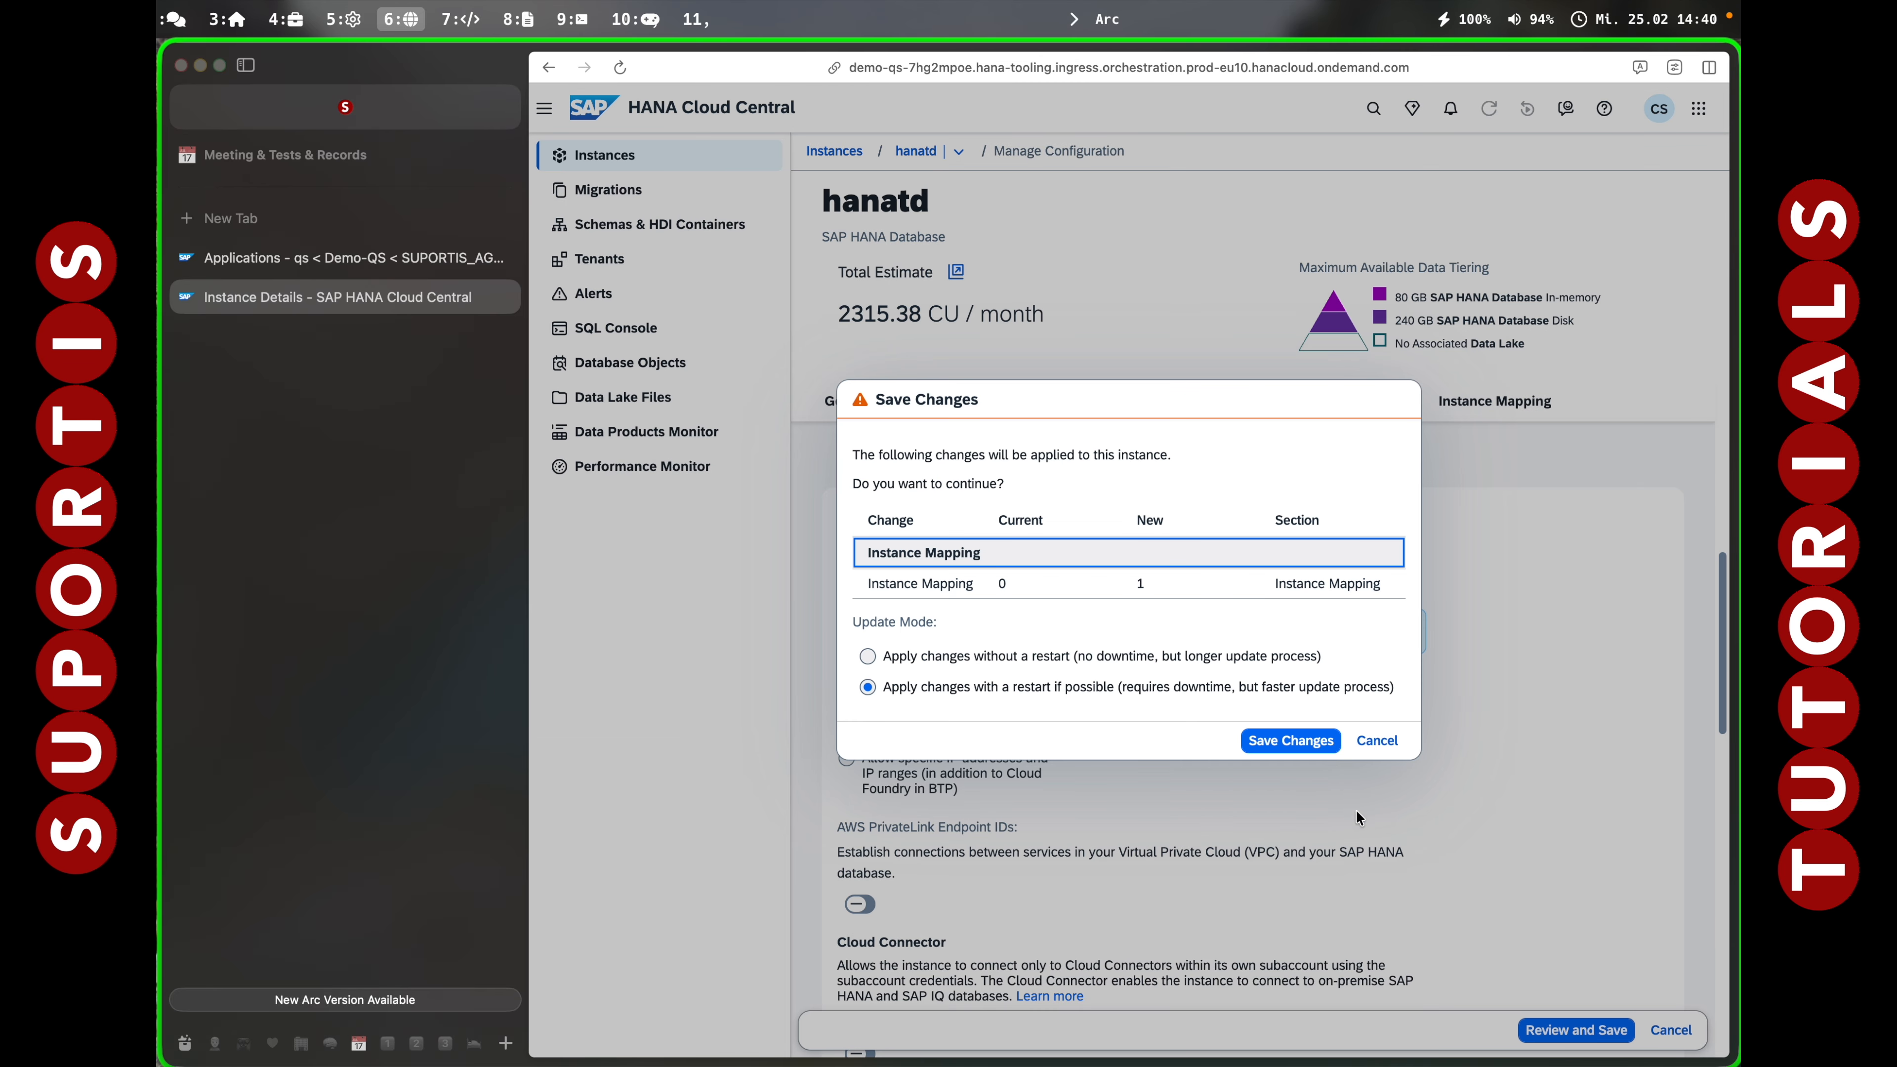
{"action": "left_click", "coordinate": [1287, 738]}
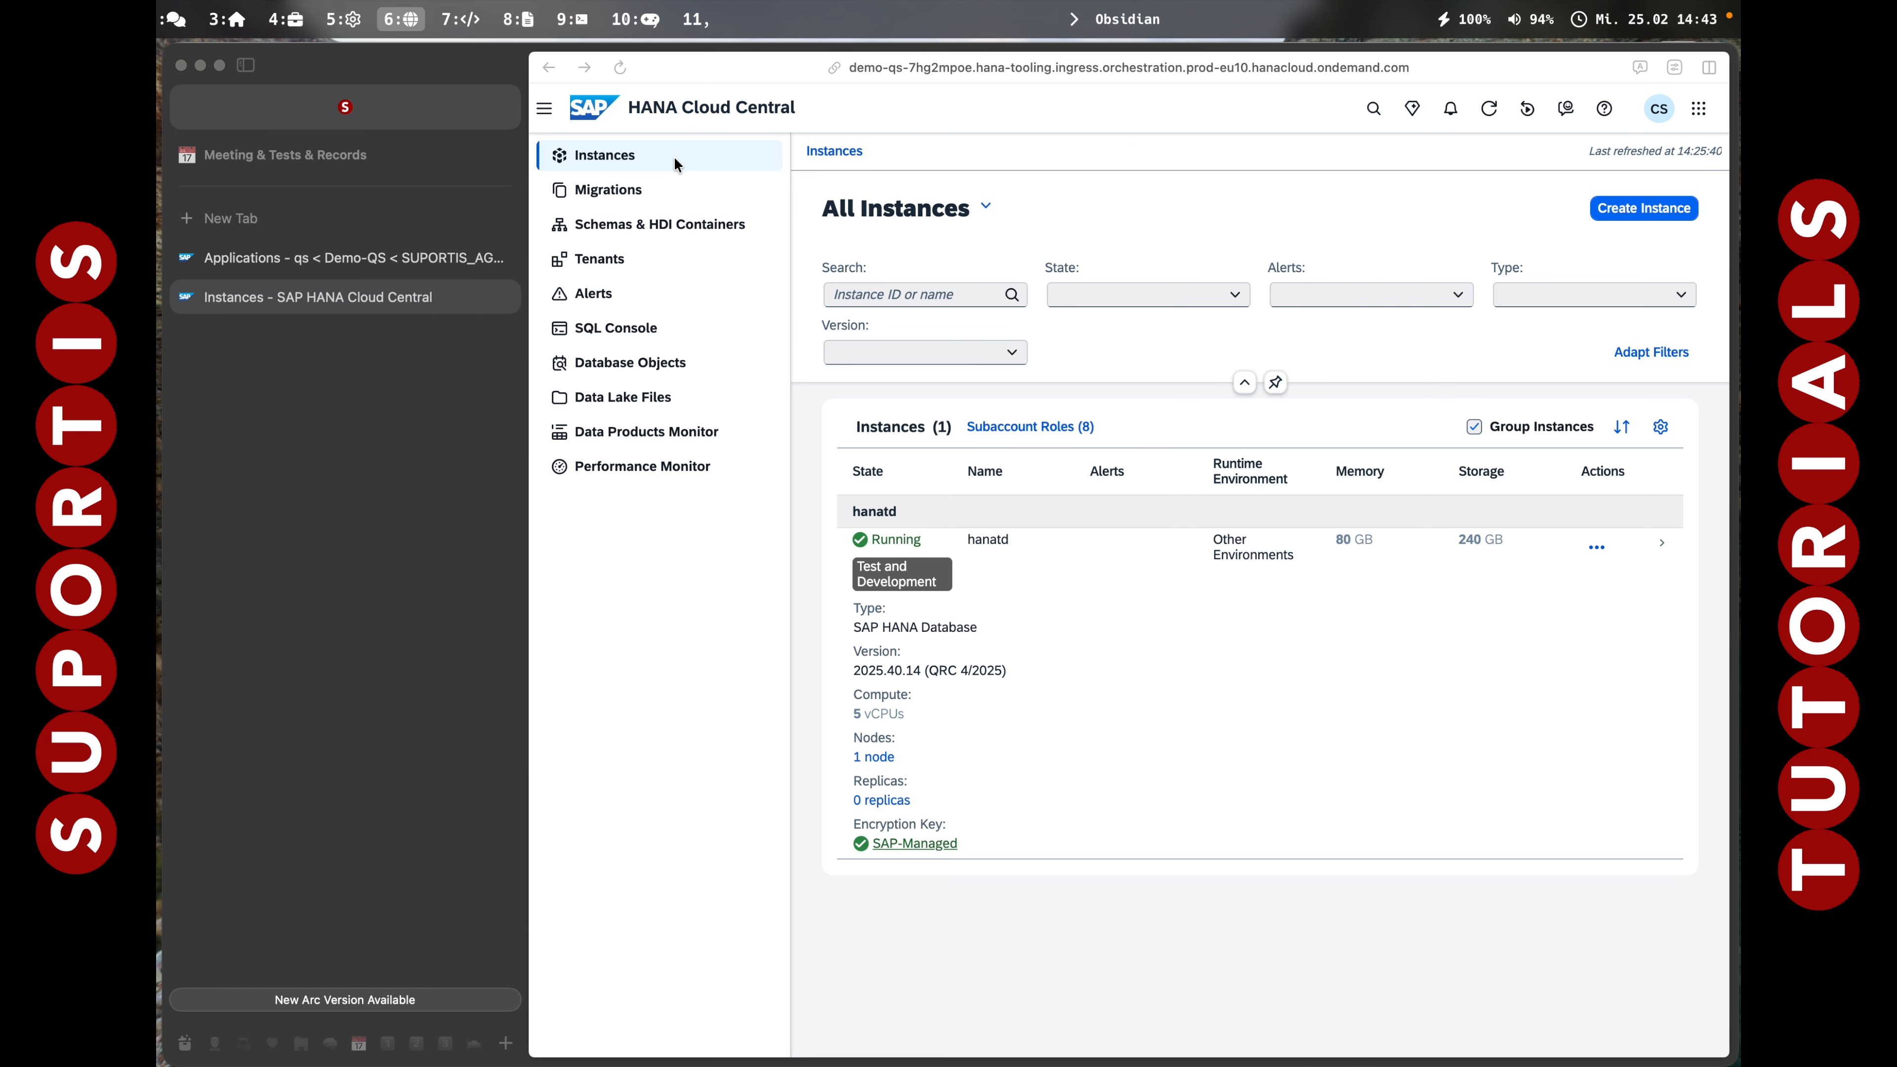
Open the Demo-DEV subaccount and show the SAP HANA Cloud service in the Service Marketplace.
{"action": "left_click", "coordinate": [429, 271]}
{"action": "left_click", "coordinate": [507, 297]}
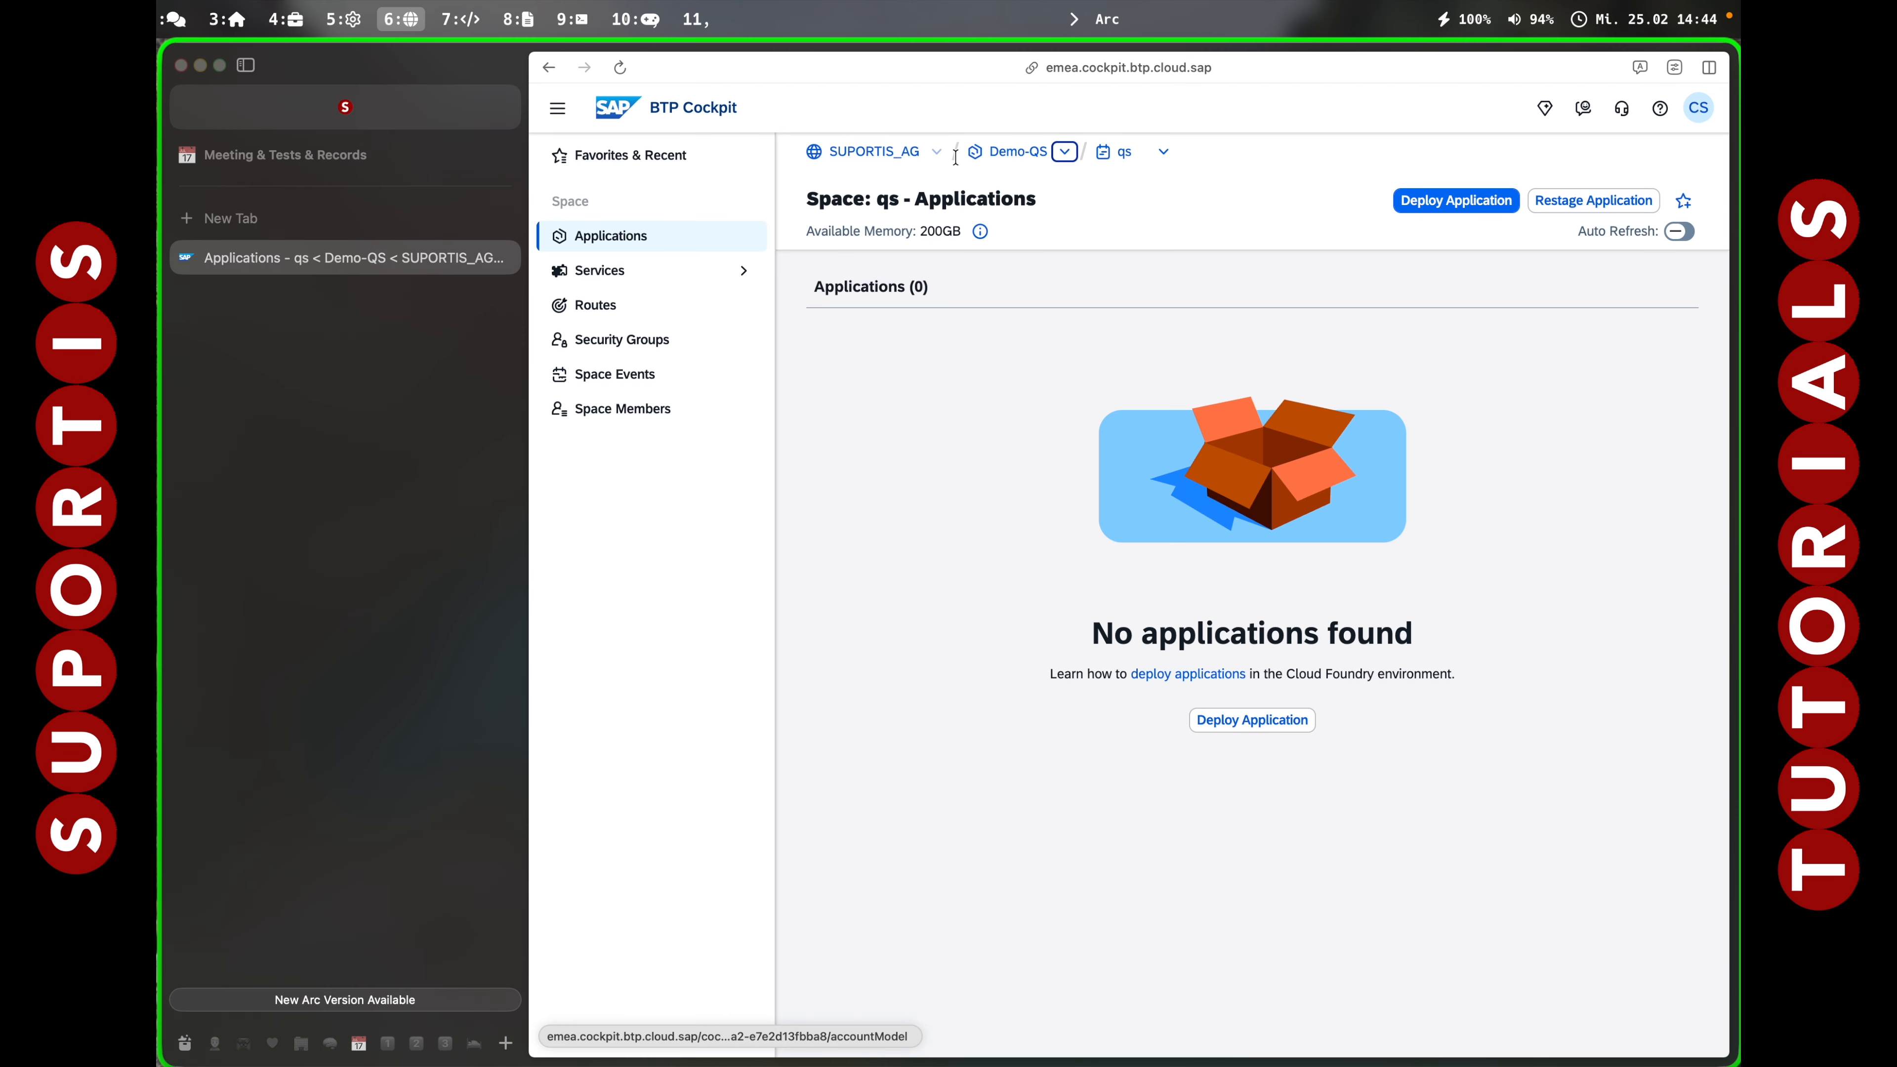
{"action": "left_click", "coordinate": [892, 158]}
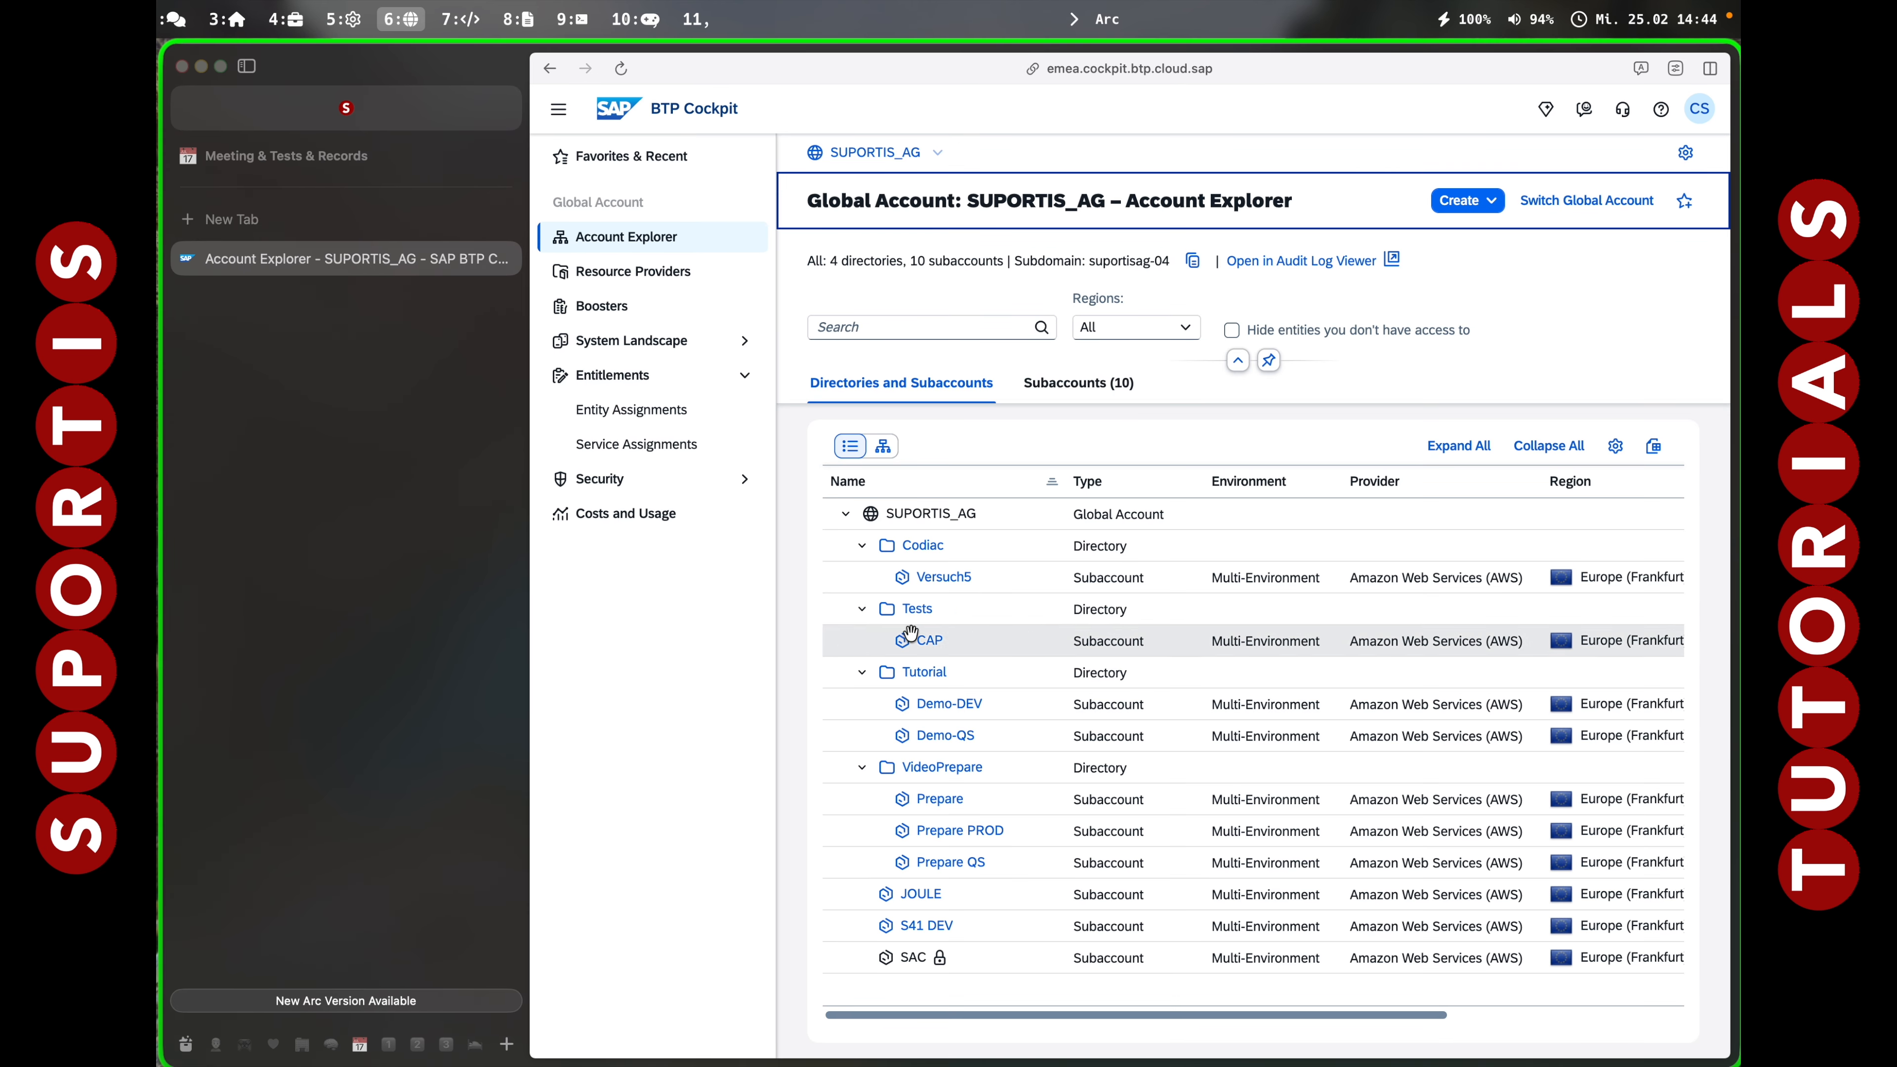
{"action": "left_click", "coordinate": [947, 704]}
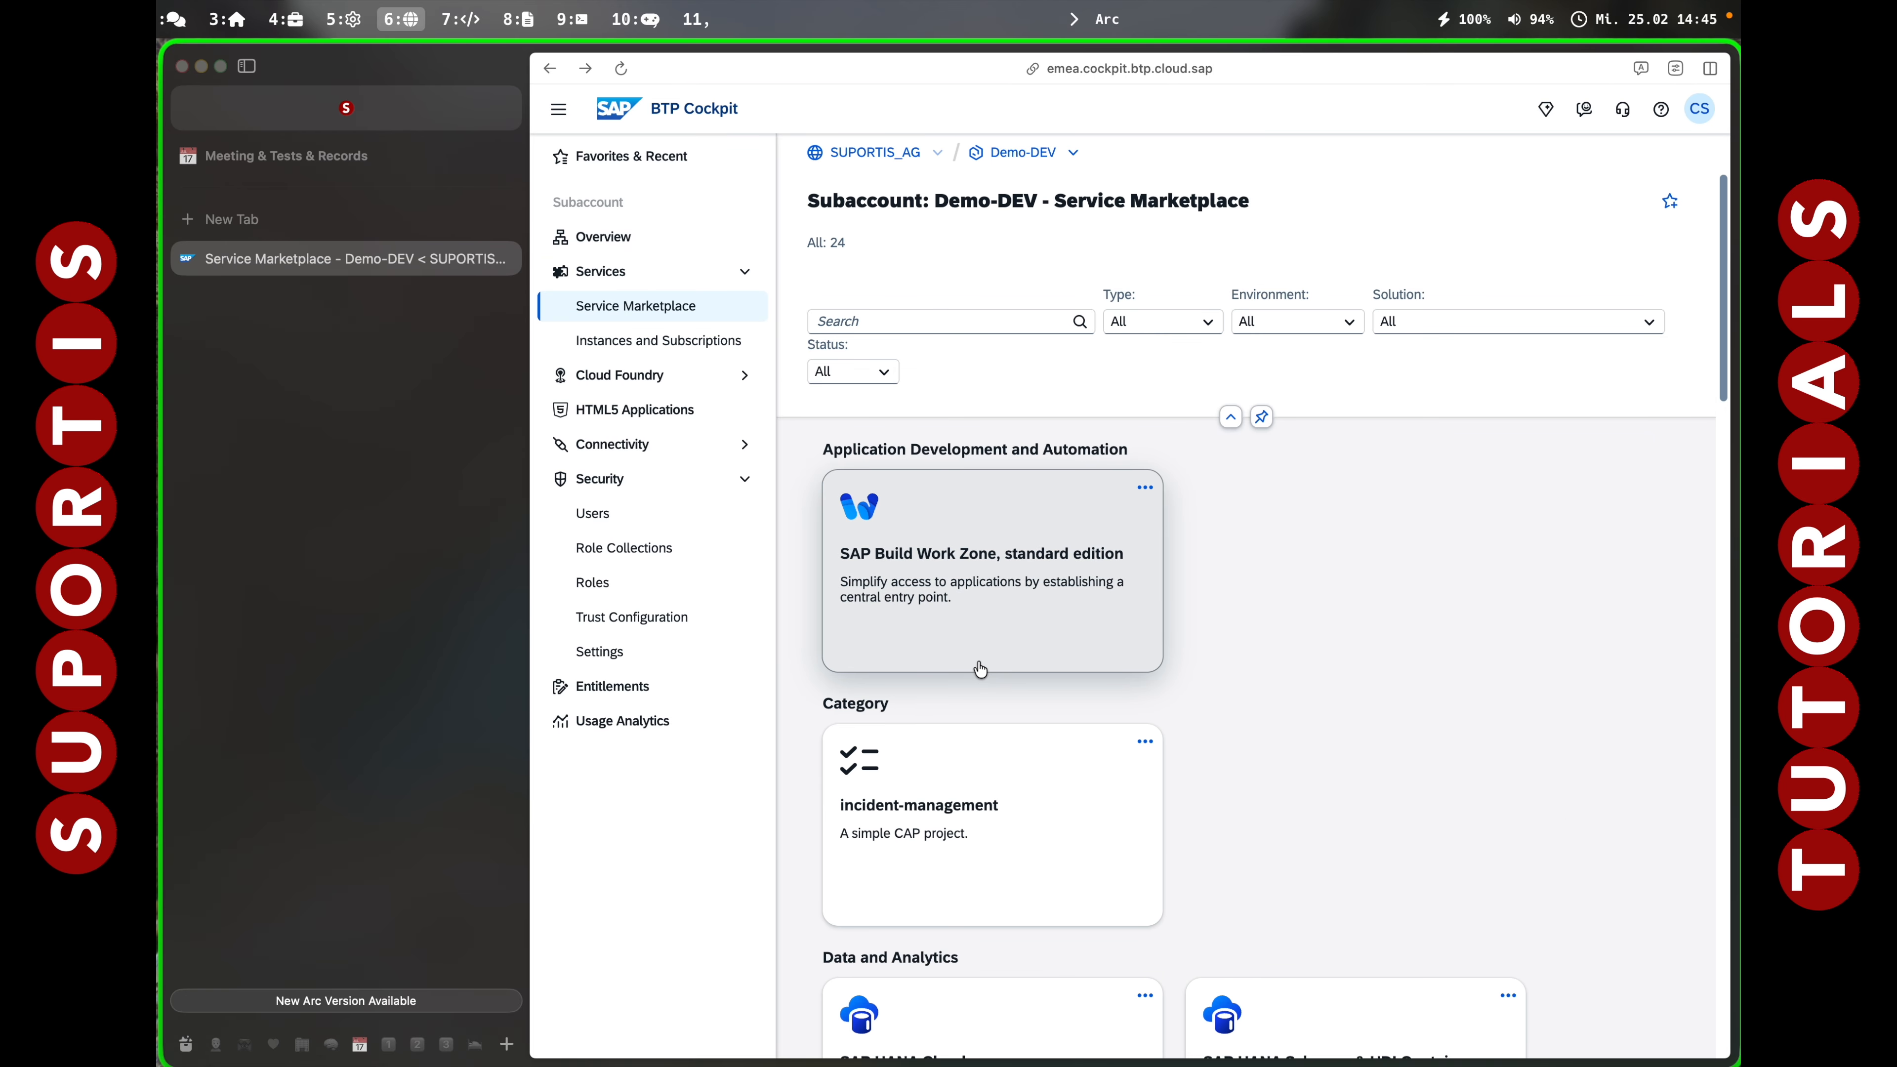
{"action": "scroll", "coordinate": [981, 669], "scroll_direction": "down", "scroll_amount": 3}
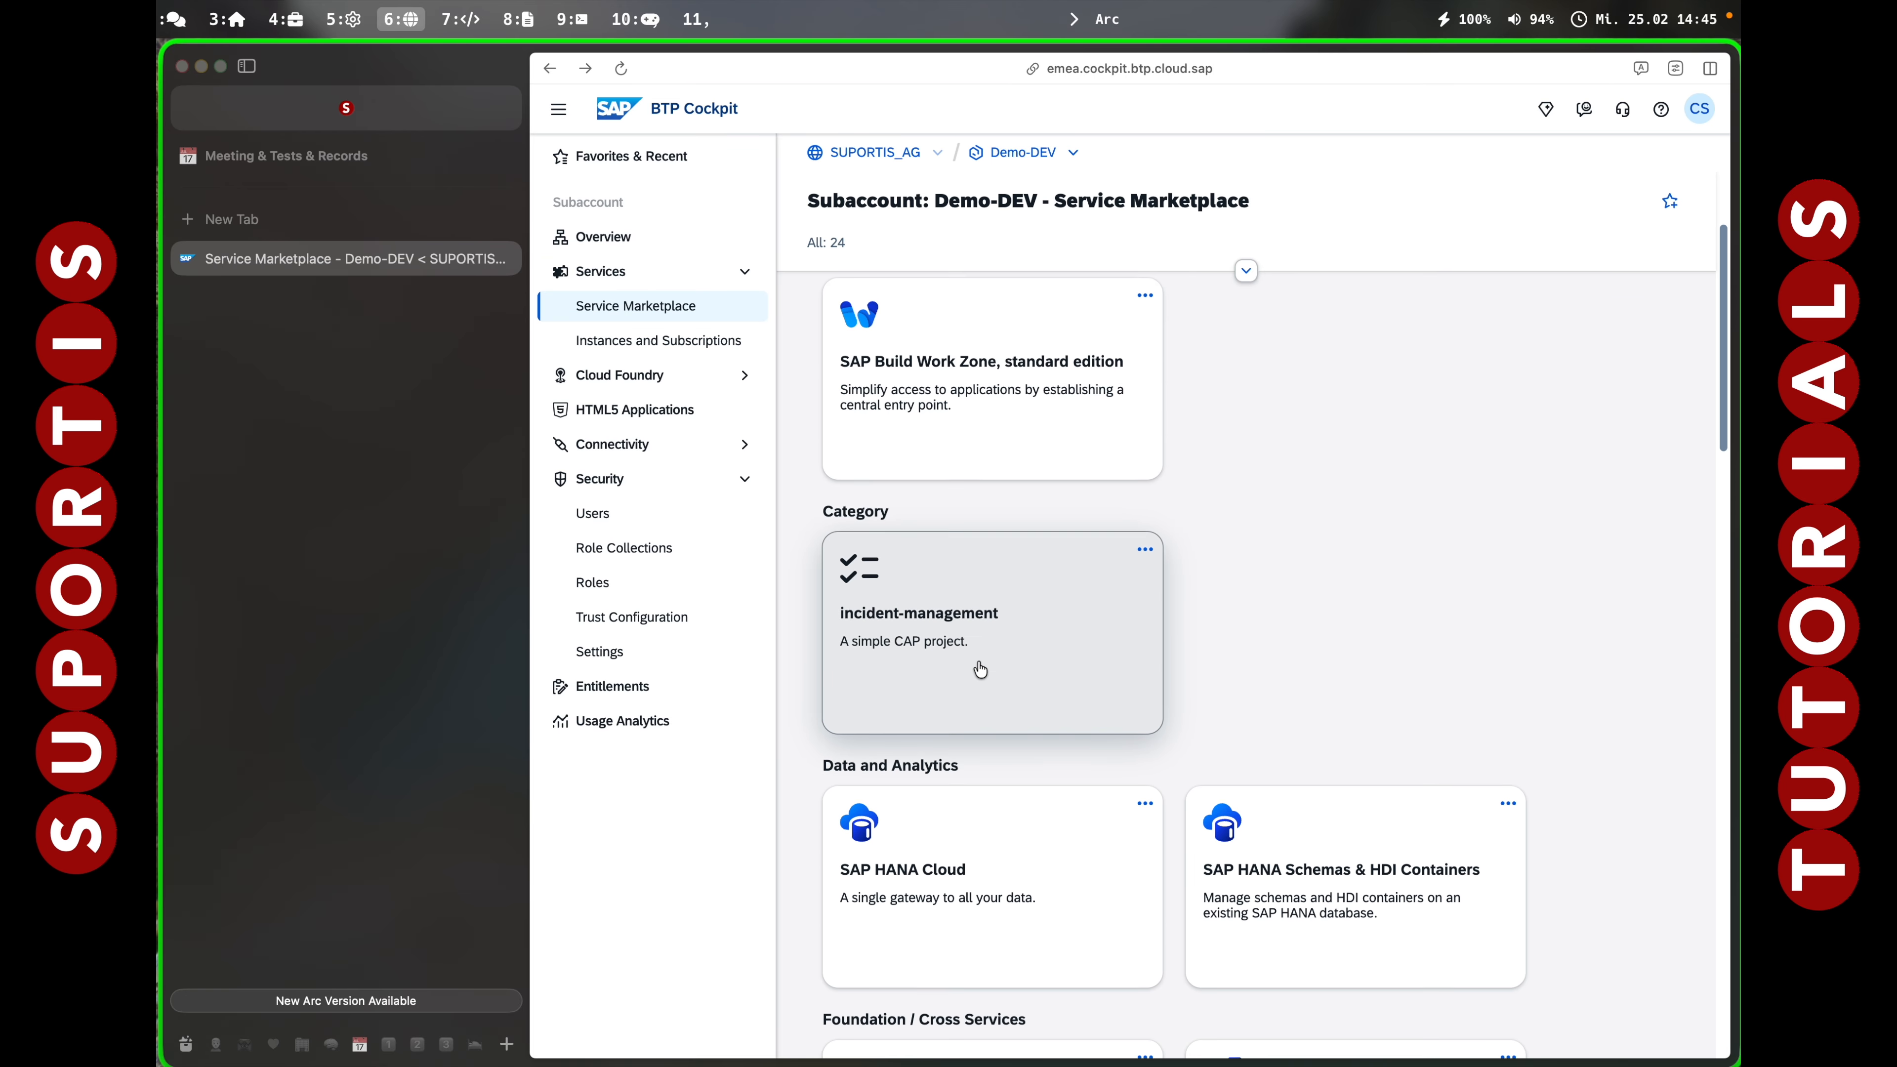
{"action": "left_click", "coordinate": [1028, 815]}
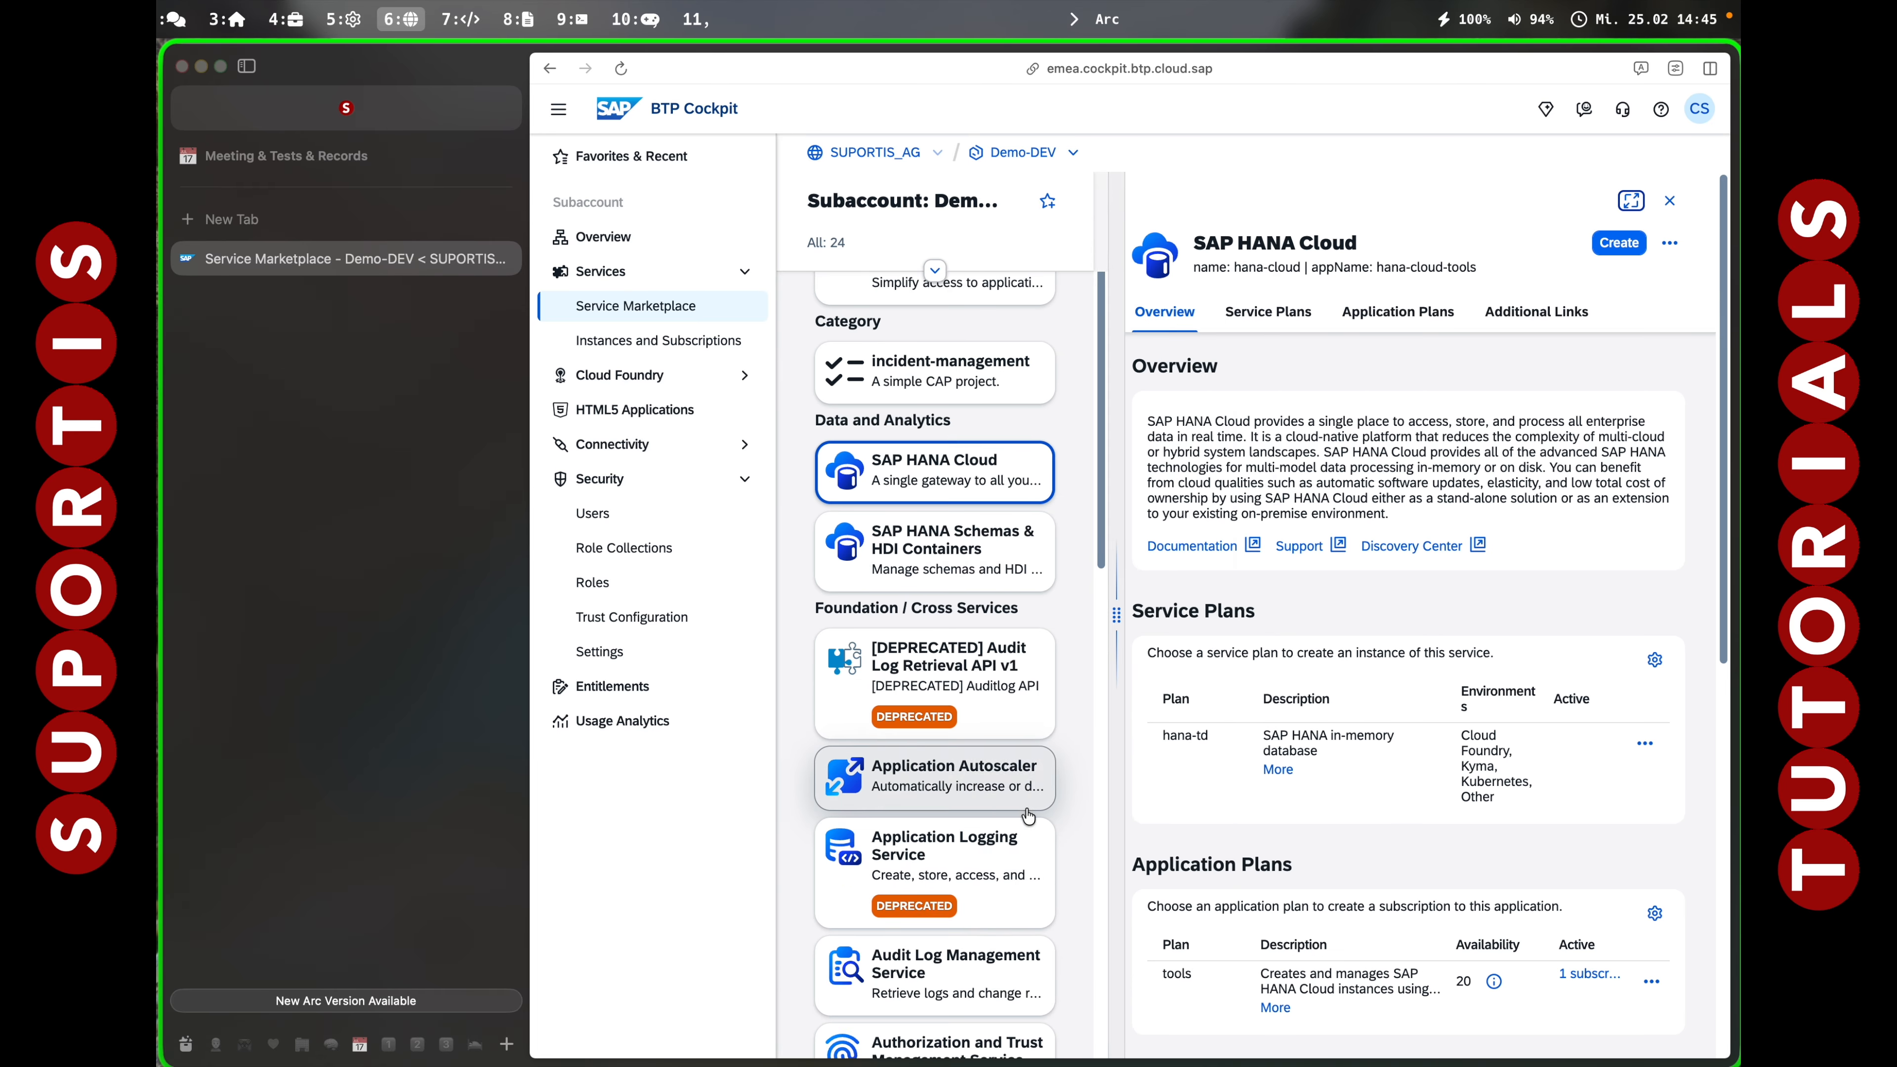
Start a new SAP HANA Cloud instance on plan hana-td named hanatd, acknowledging costs.
{"action": "left_click", "coordinate": [1619, 243]}
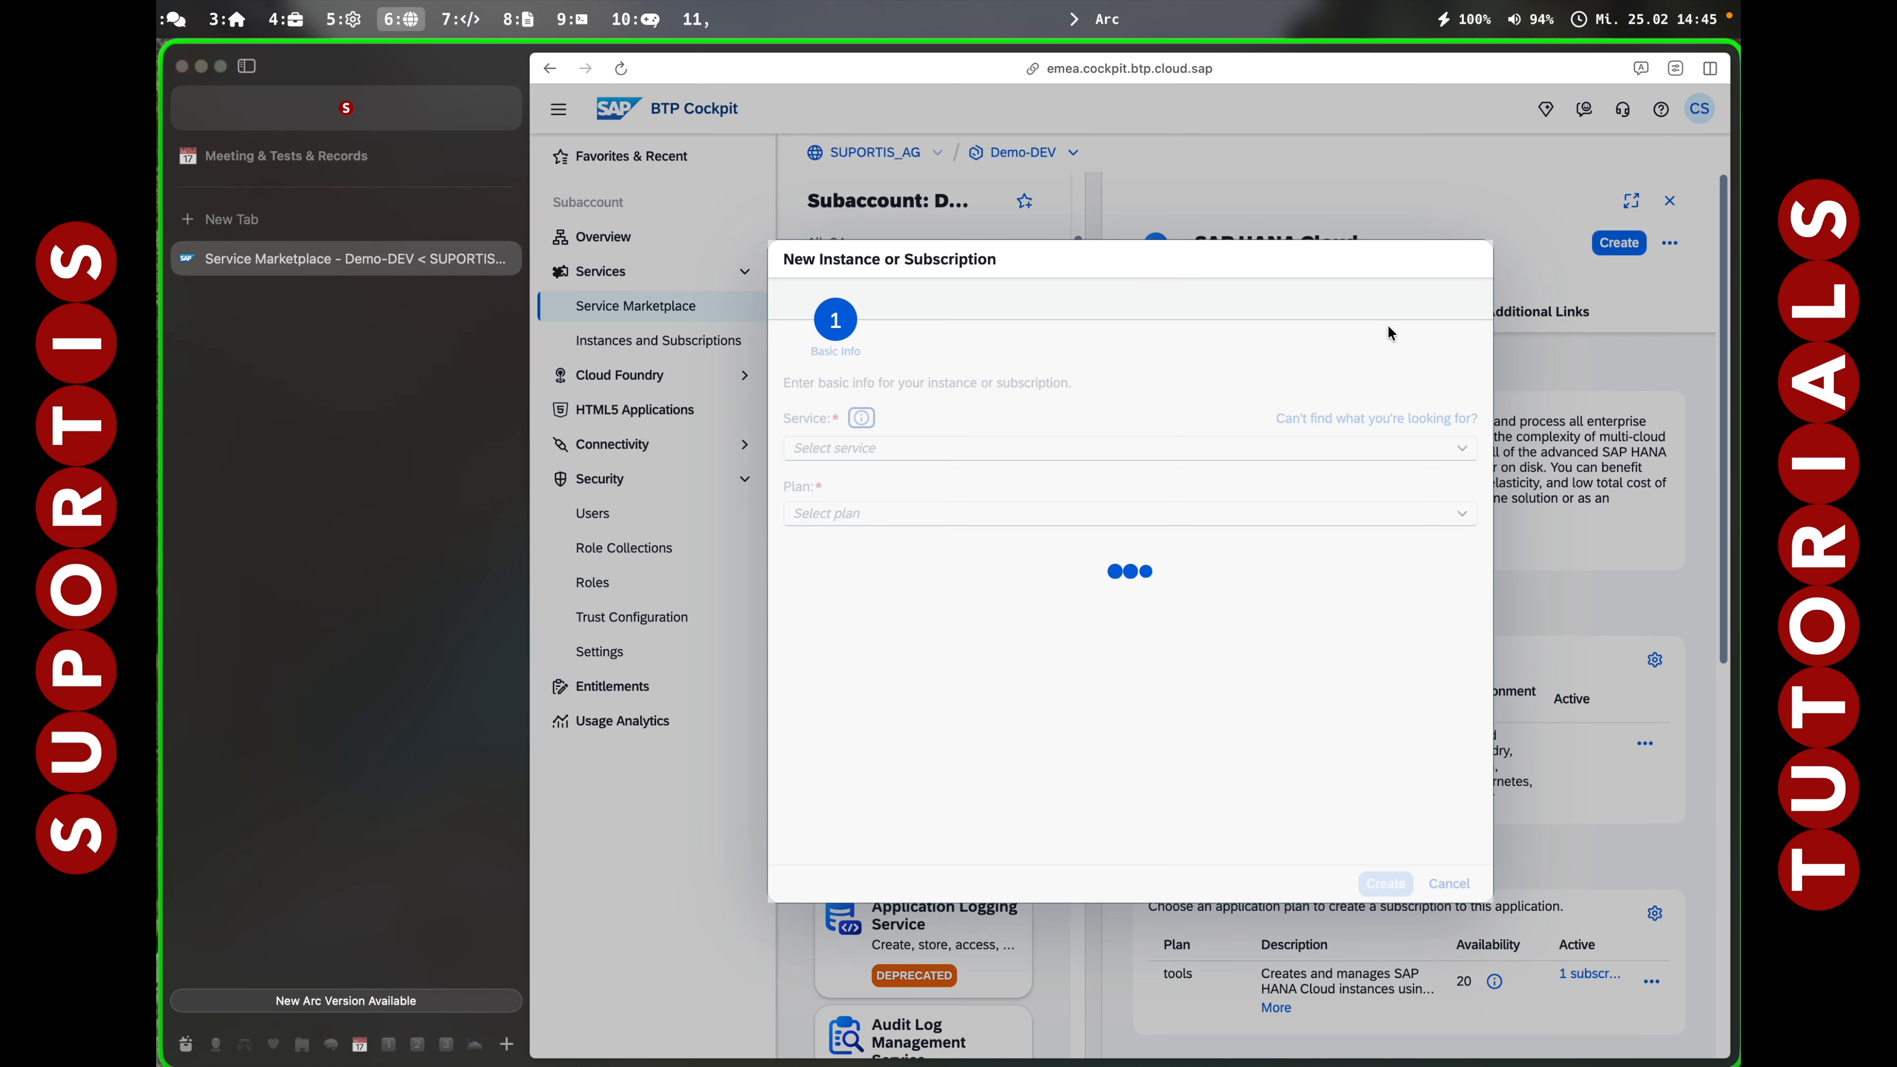
{"action": "left_click", "coordinate": [1456, 513]}
{"action": "left_click", "coordinate": [908, 592]}
{"action": "left_click", "coordinate": [798, 559]}
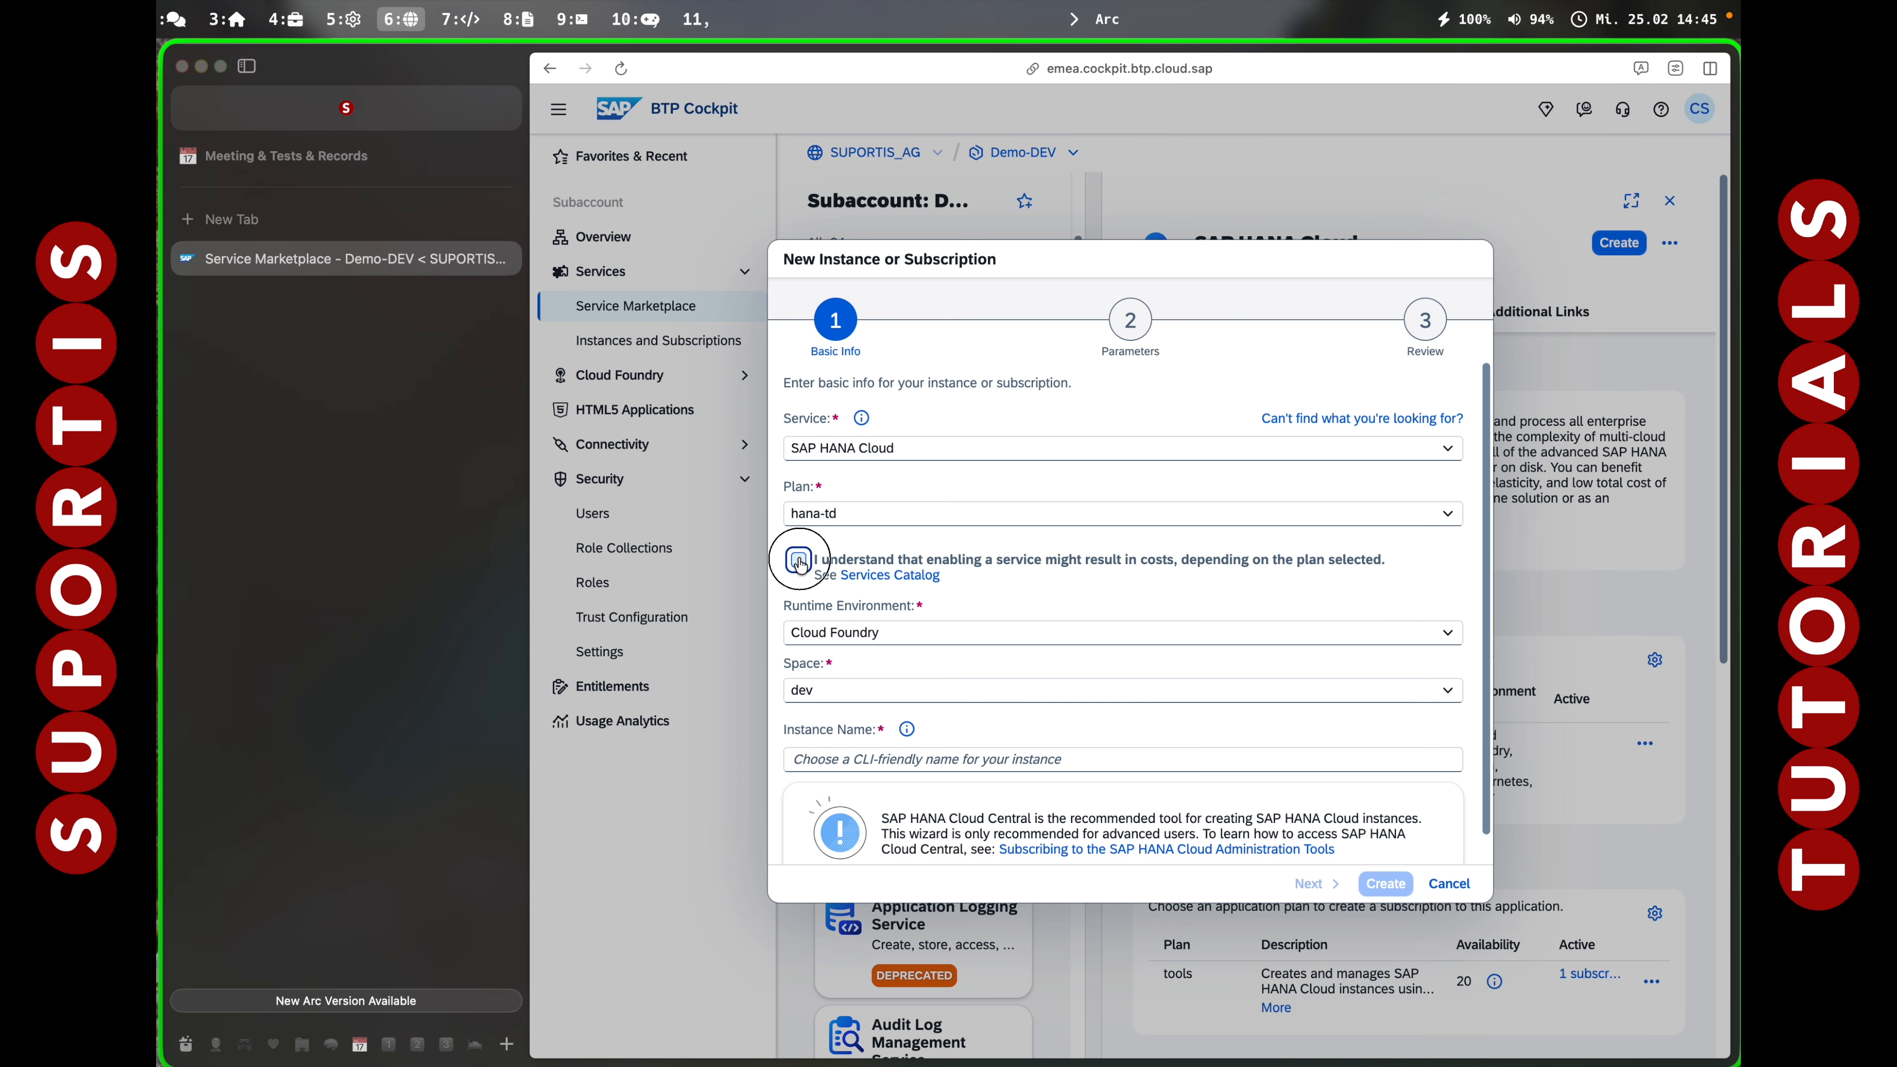
{"action": "left_click", "coordinate": [905, 762]}
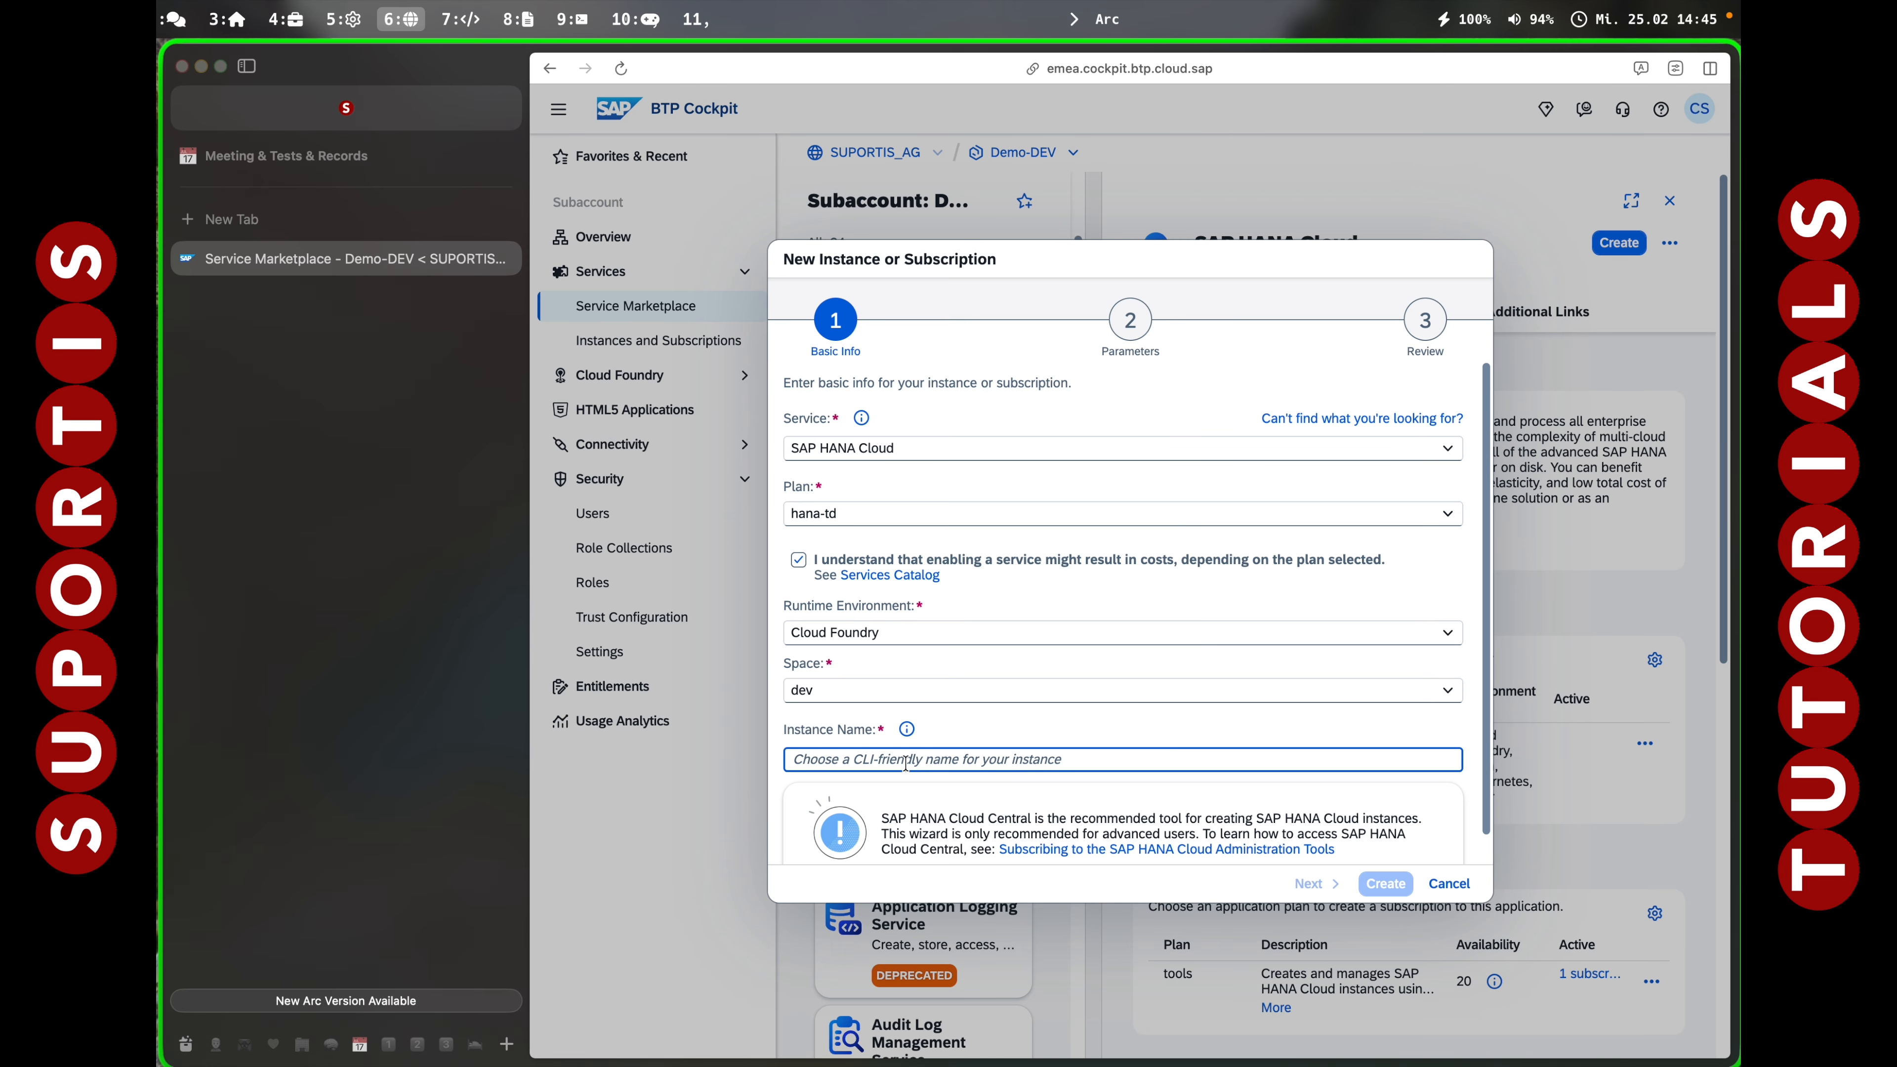
{"action": "type", "text": "hanatd"}
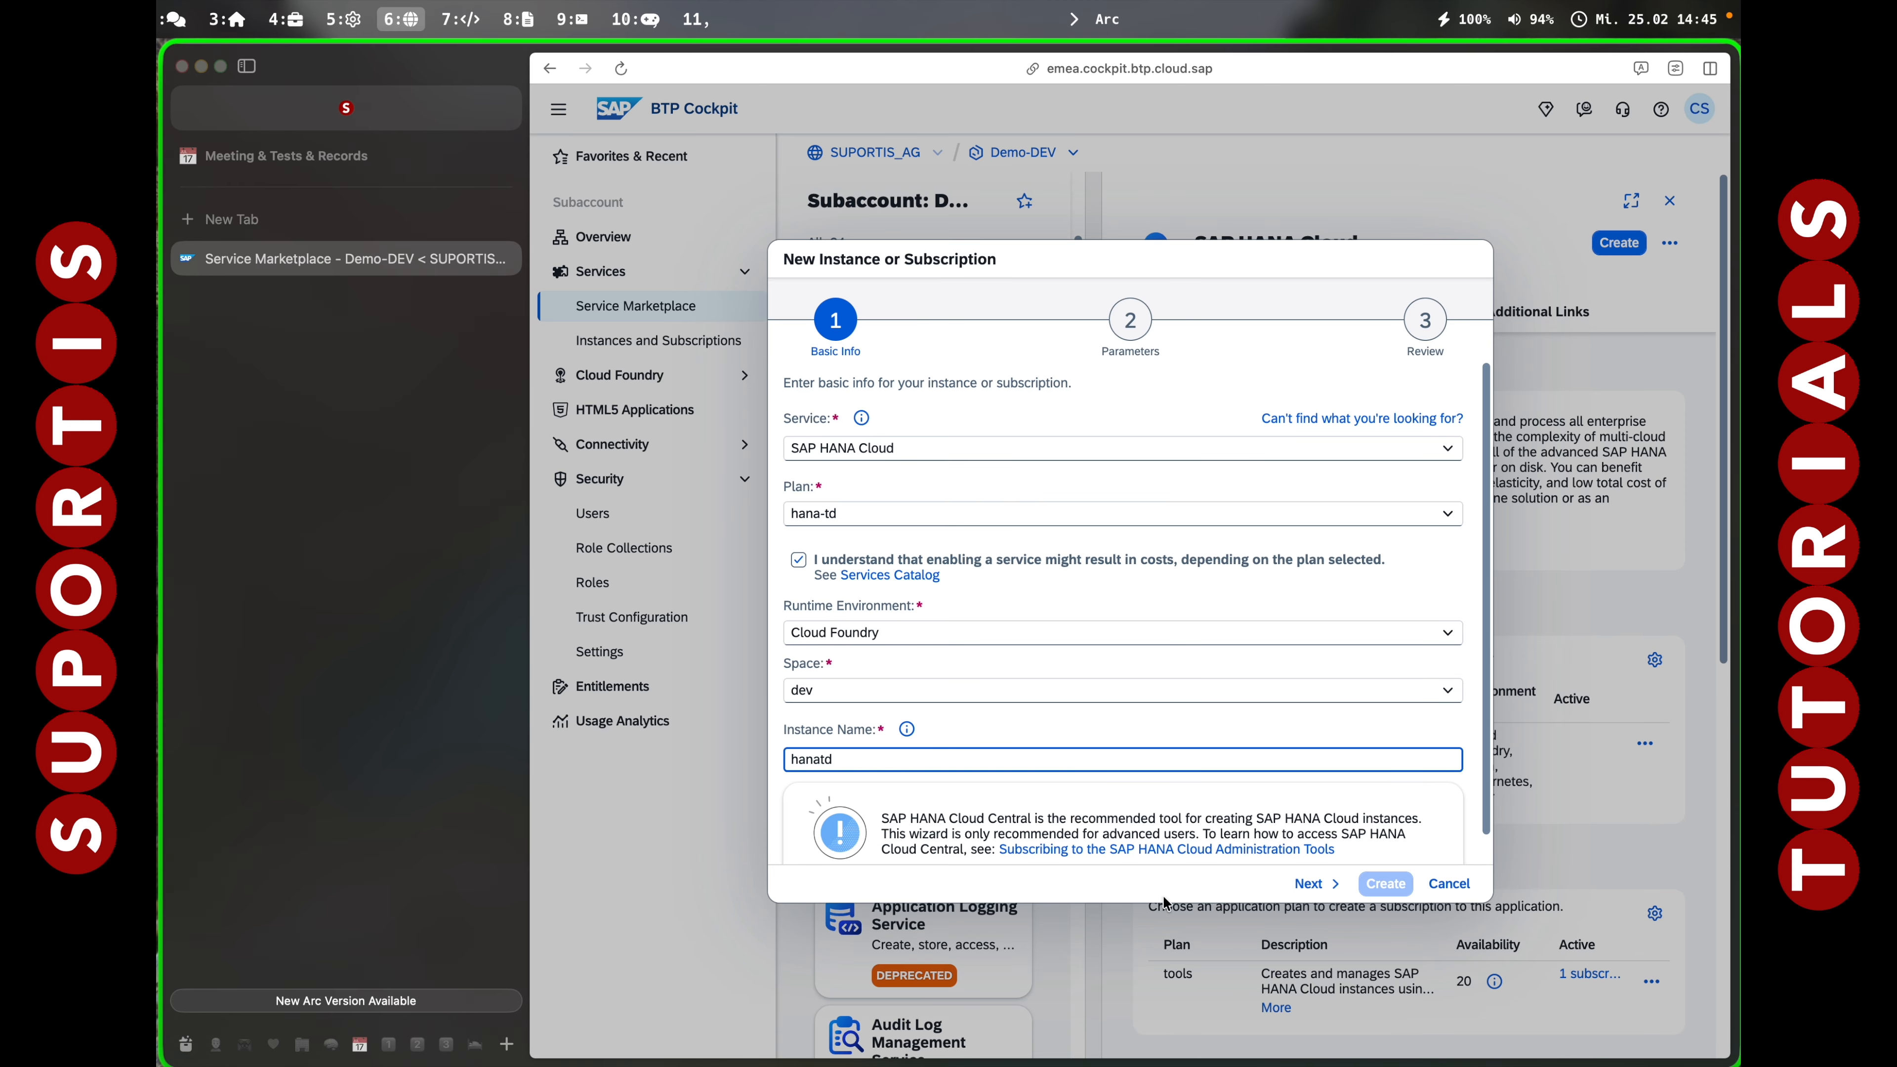
{"action": "left_click", "coordinate": [1313, 884]}
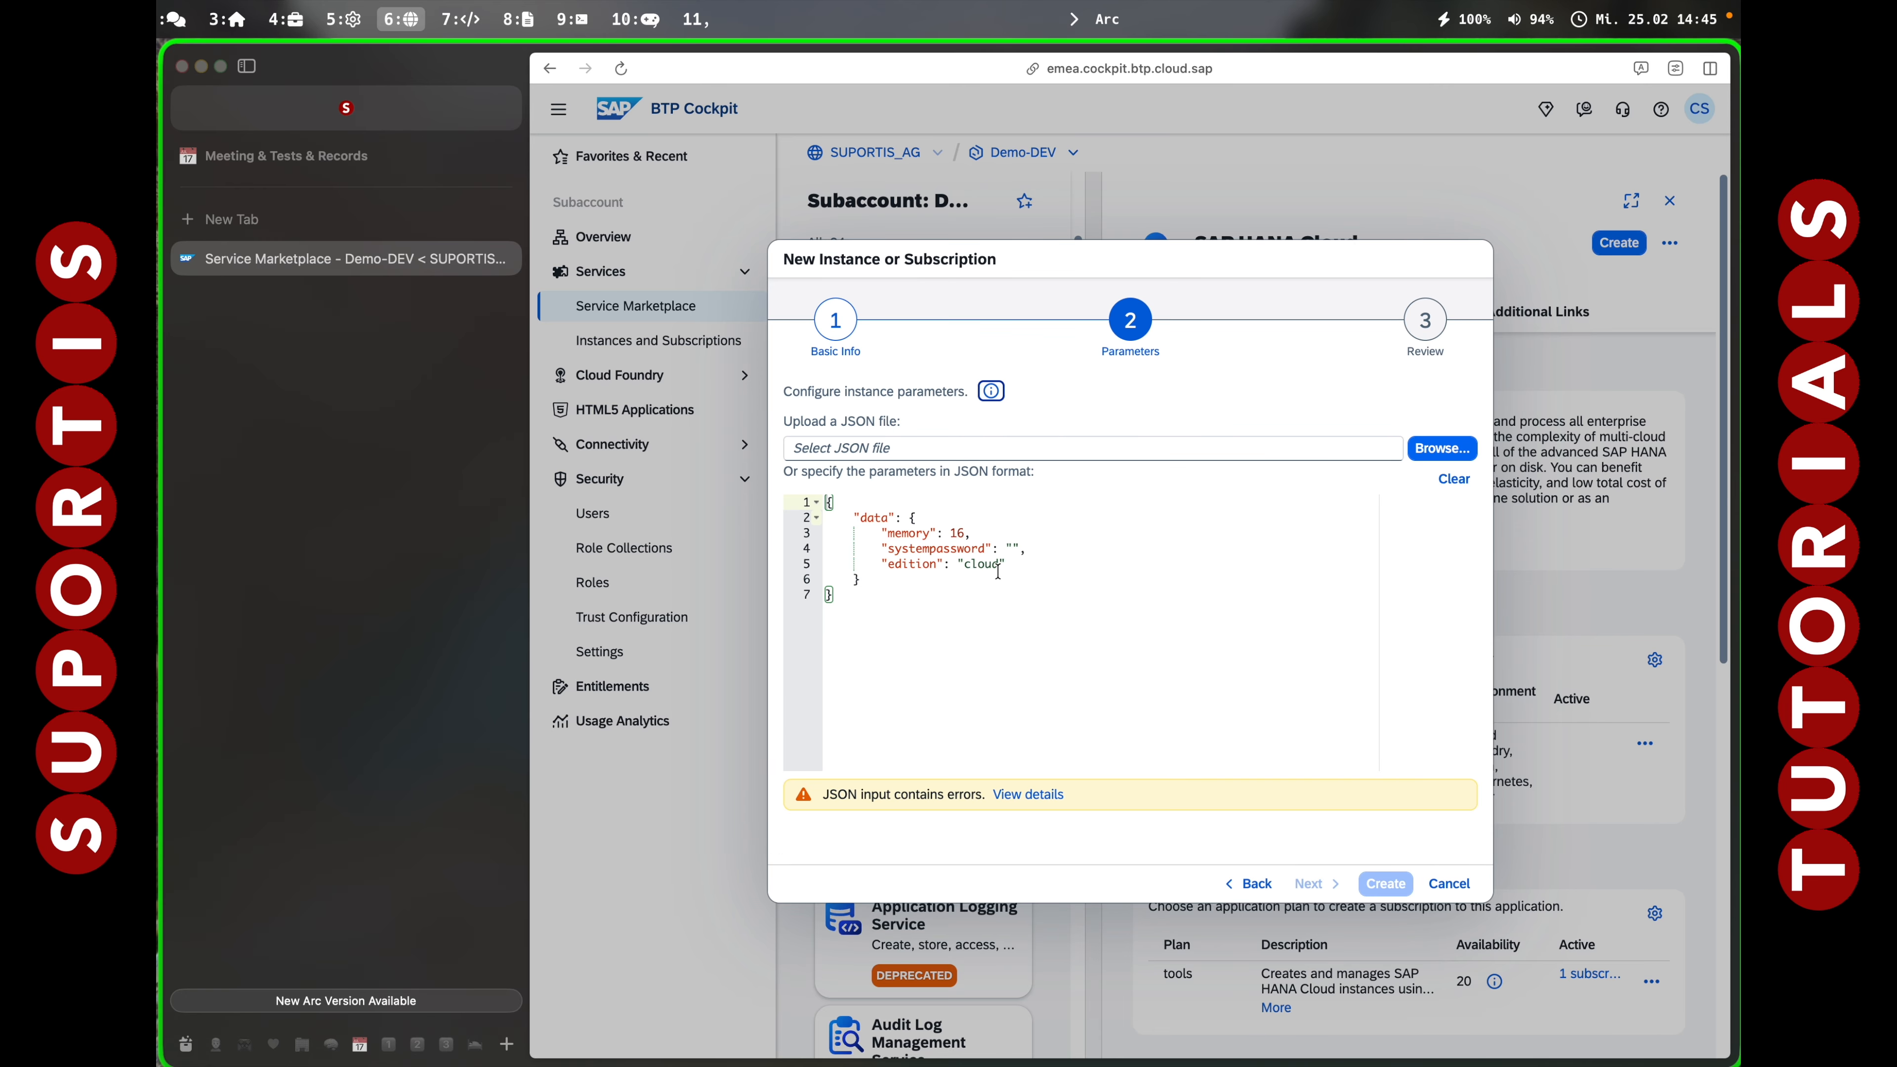
Enter the systempassword parameter, create the hanatd instance and view it.
{"action": "left_click", "coordinate": [1012, 550]}
{"action": "key", "text": "BackSpace"}
{"action": "key", "text": "BackSpace"}
{"action": "key", "text": "BackSpace"}
{"action": "key", "text": "BackSpace"}
{"action": "key", "text": "BackSpace"}
{"action": "key", "text": "BackSpace"}
{"action": "key", "text": "BackSpace"}
{"action": "key", "text": "BackSpace"}
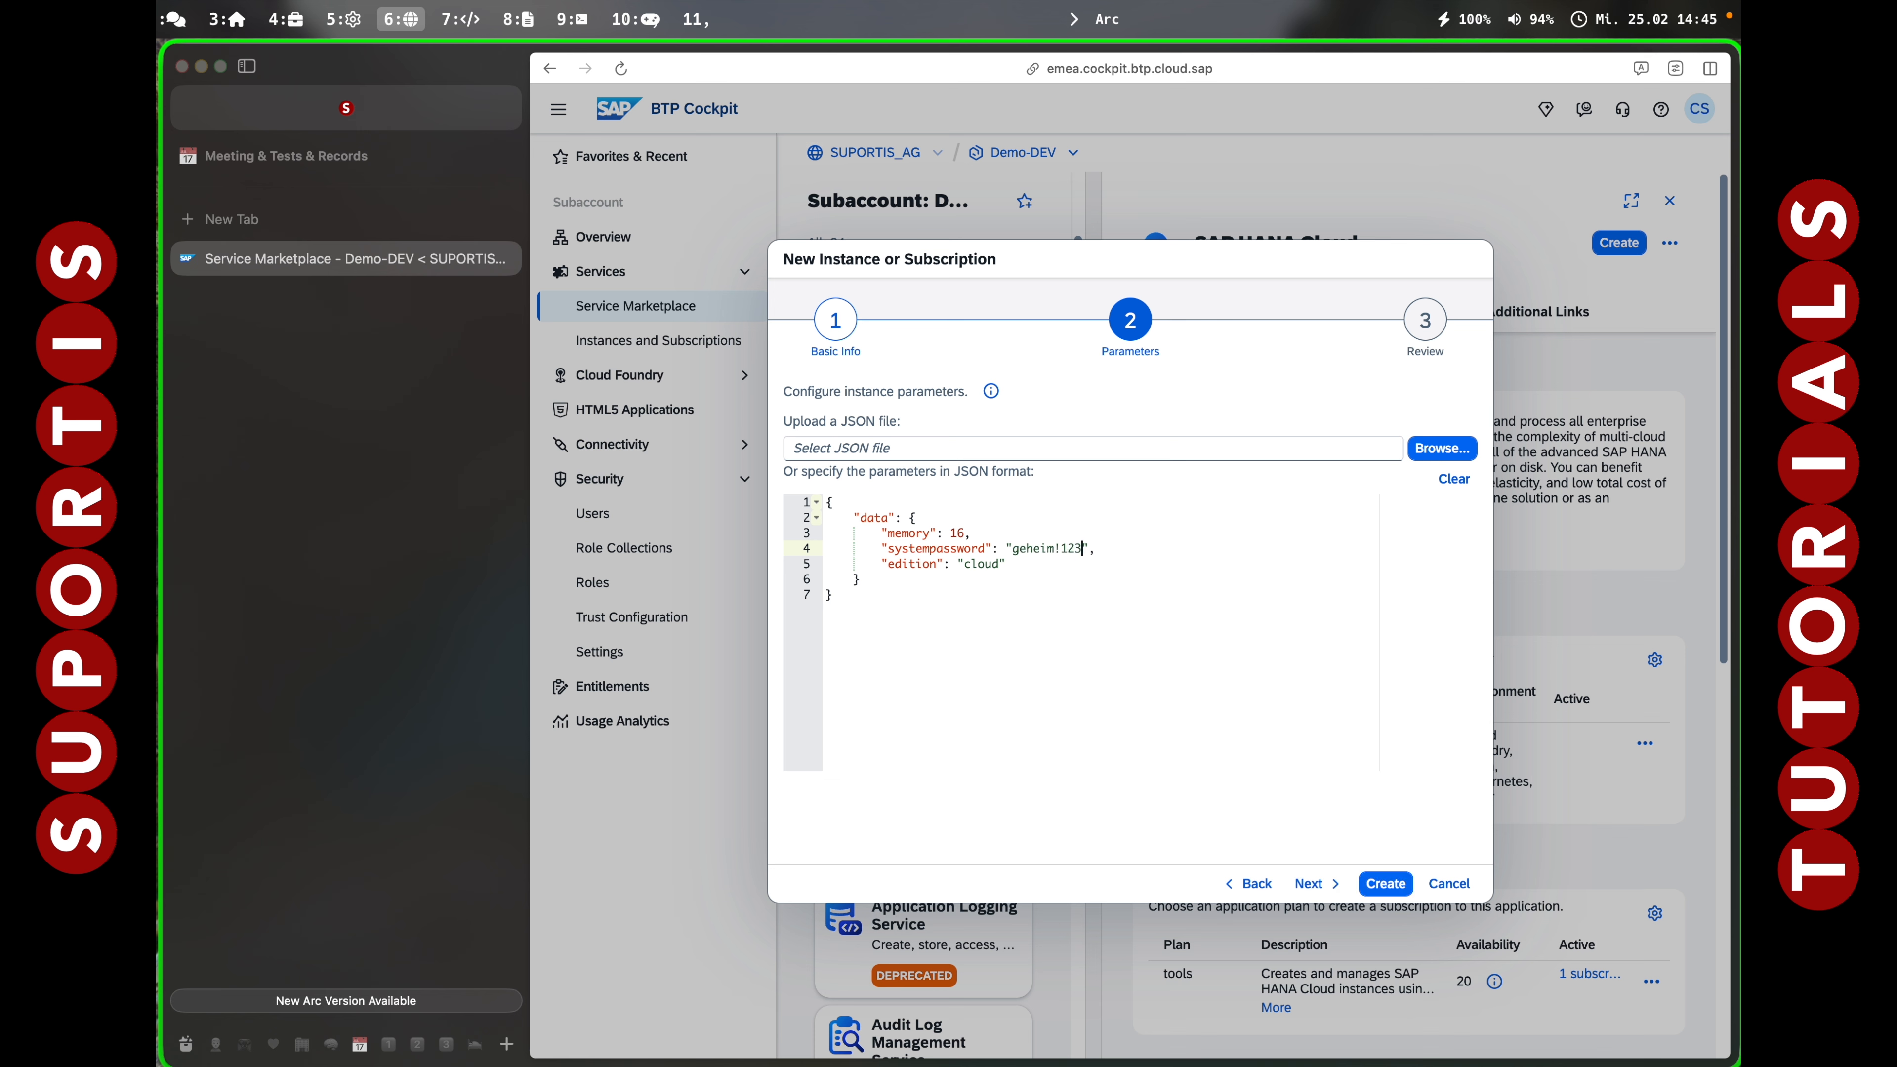
{"action": "left_click", "coordinate": [1327, 889]}
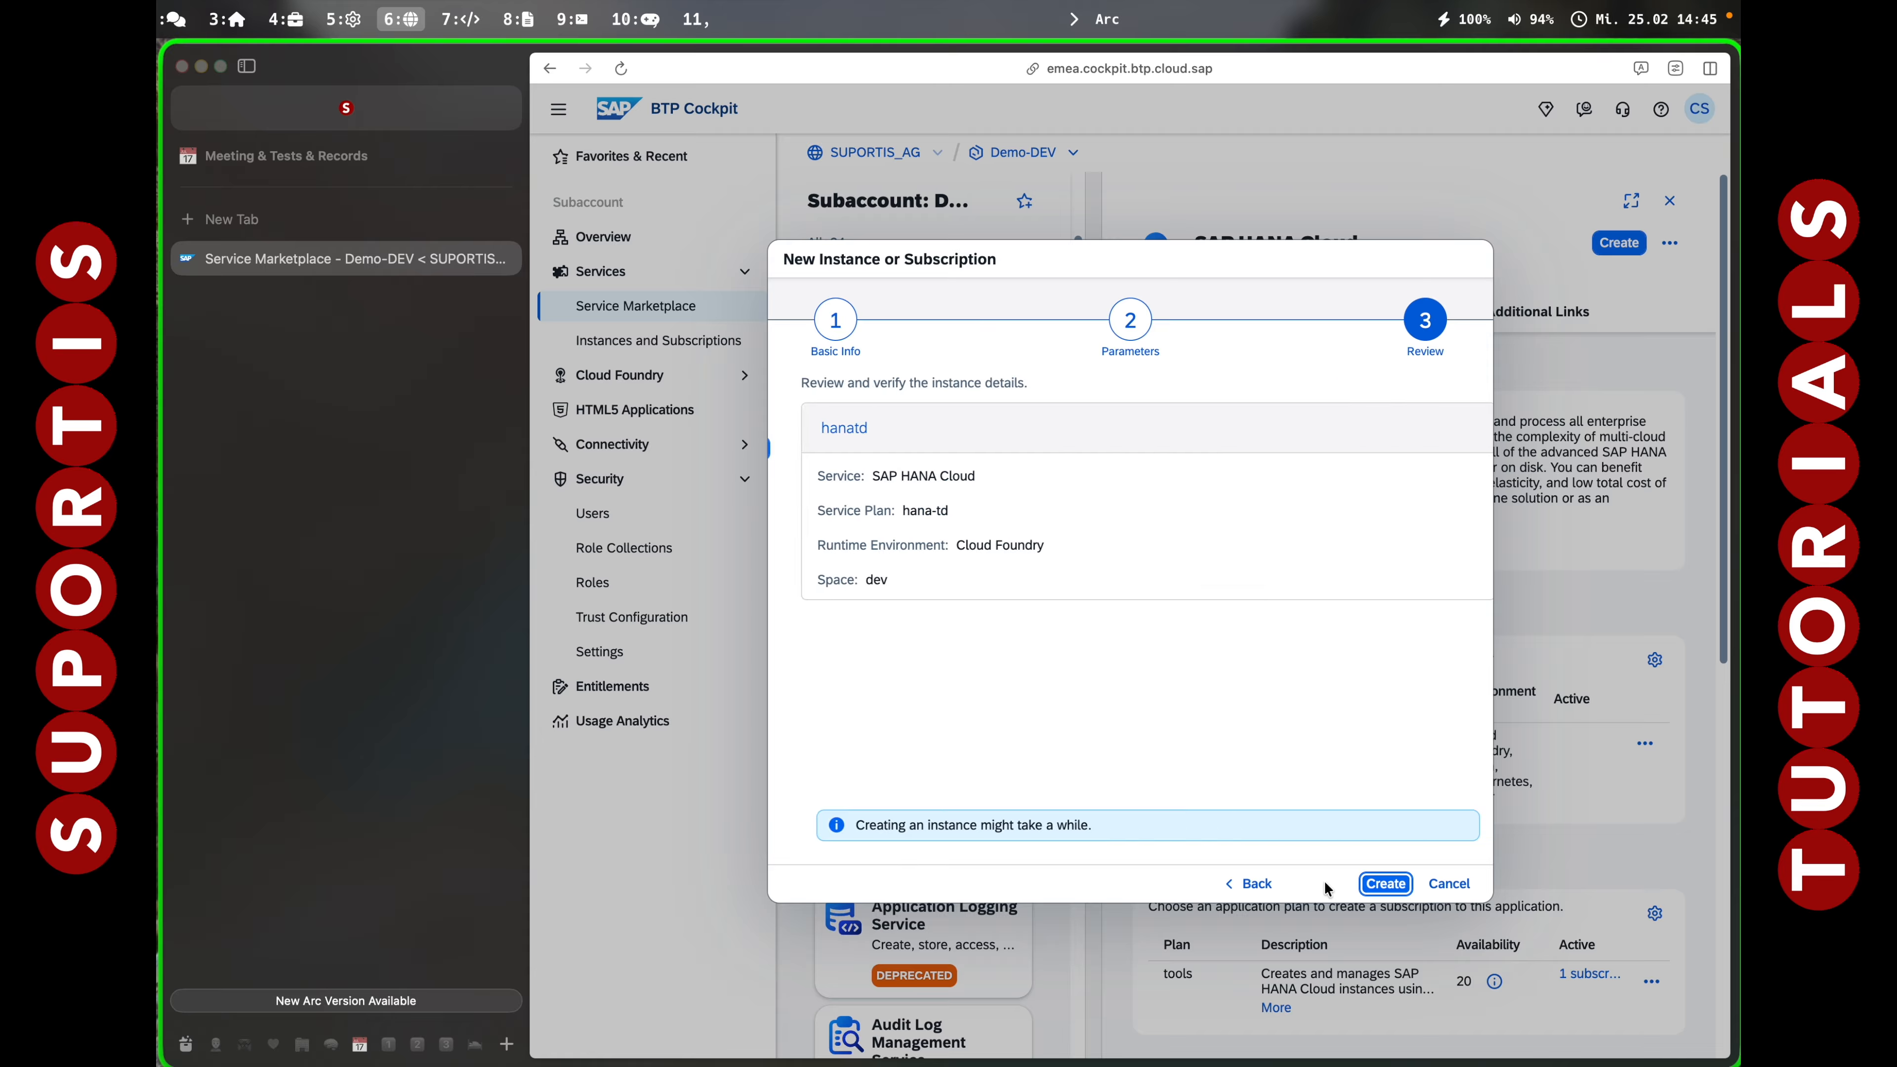
{"action": "left_click", "coordinate": [1385, 884]}
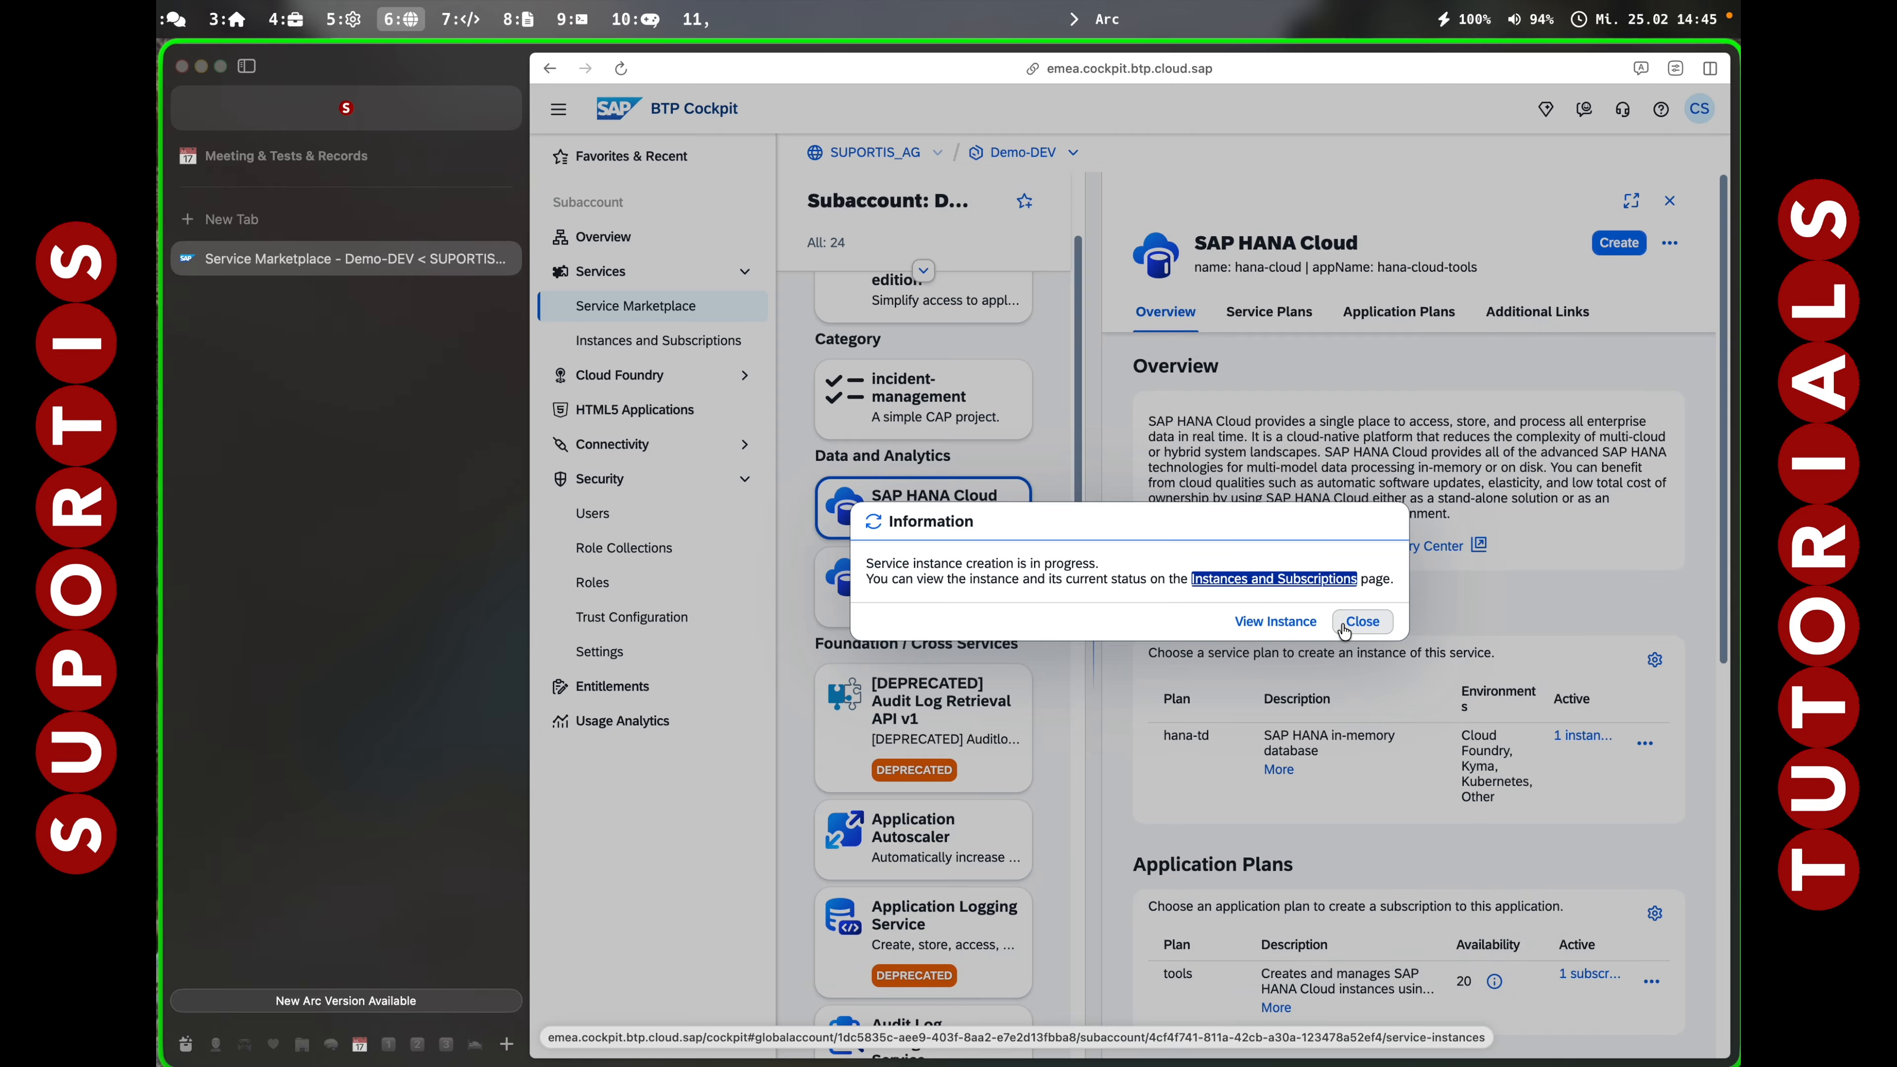
{"action": "left_click", "coordinate": [1286, 622]}
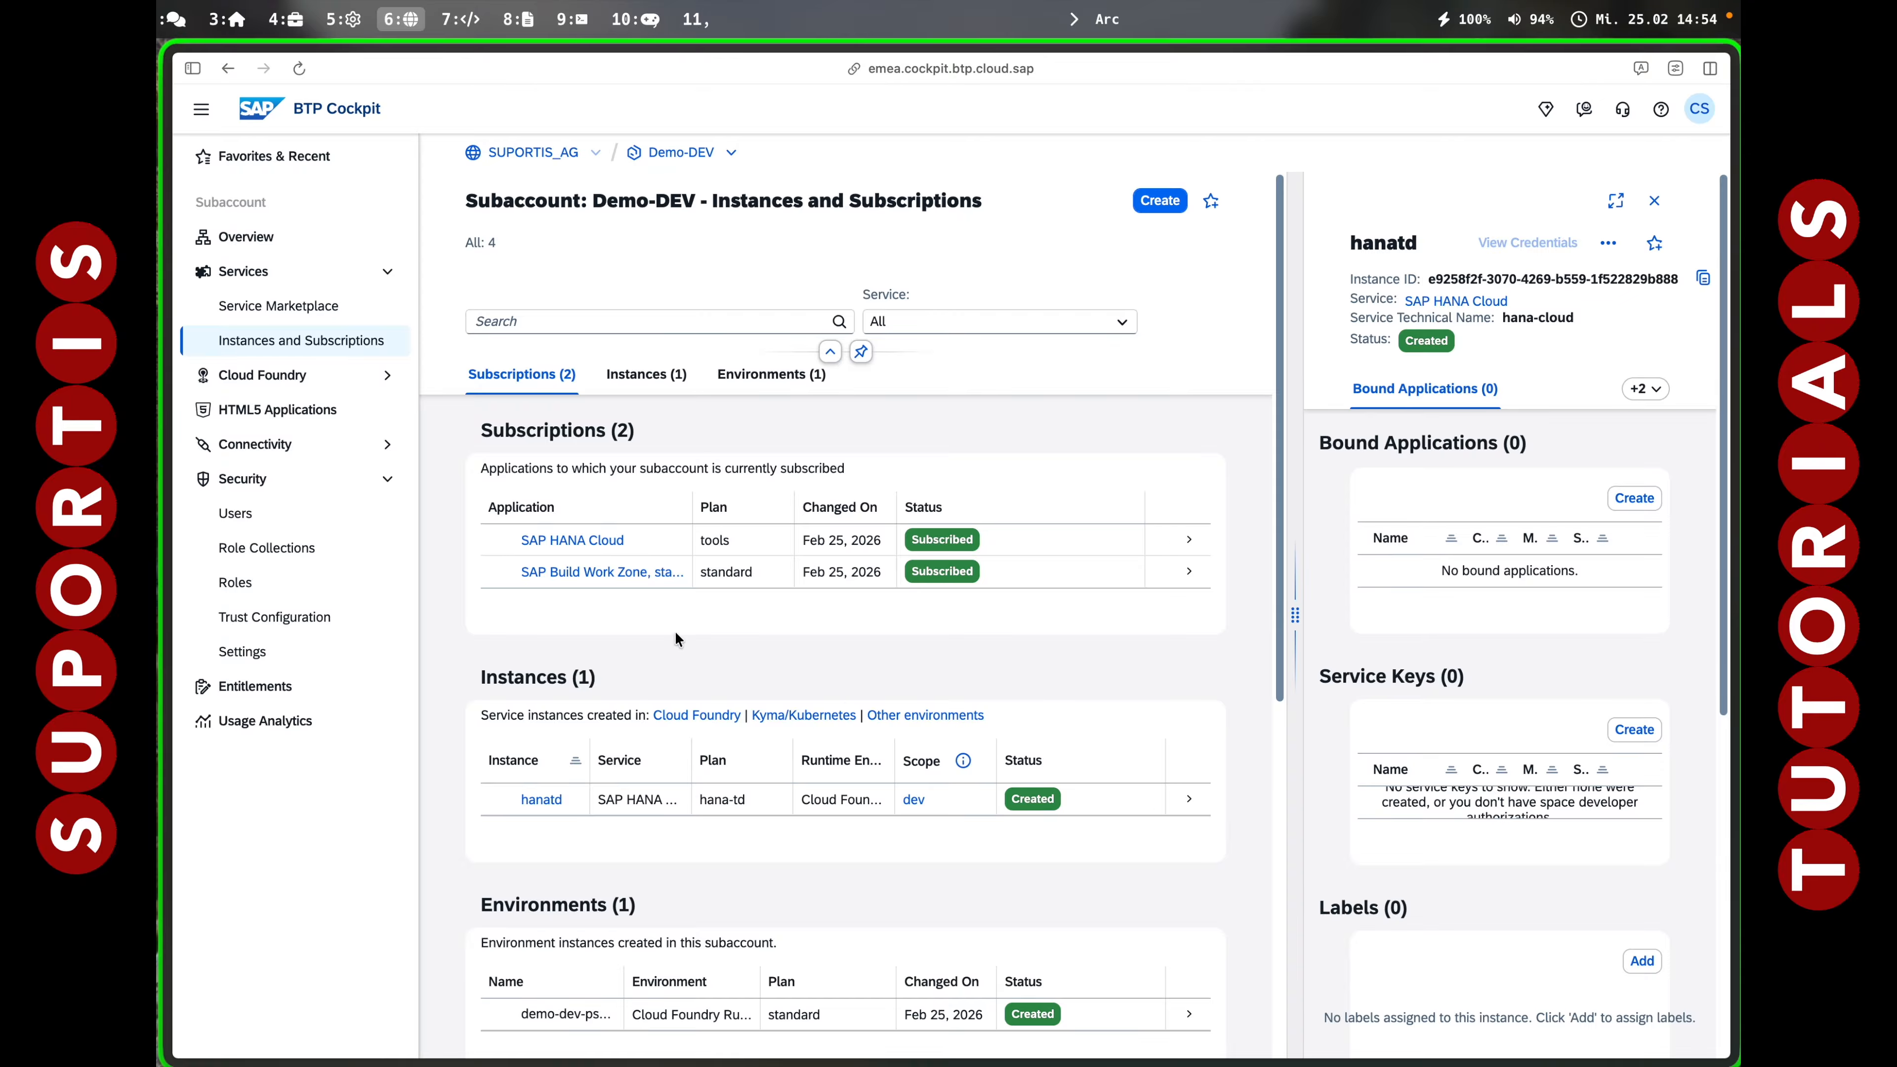
Open the SAP HANA Cloud tools subscription and sign in with the Default Identity Provider.
{"action": "left_click", "coordinate": [532, 540]}
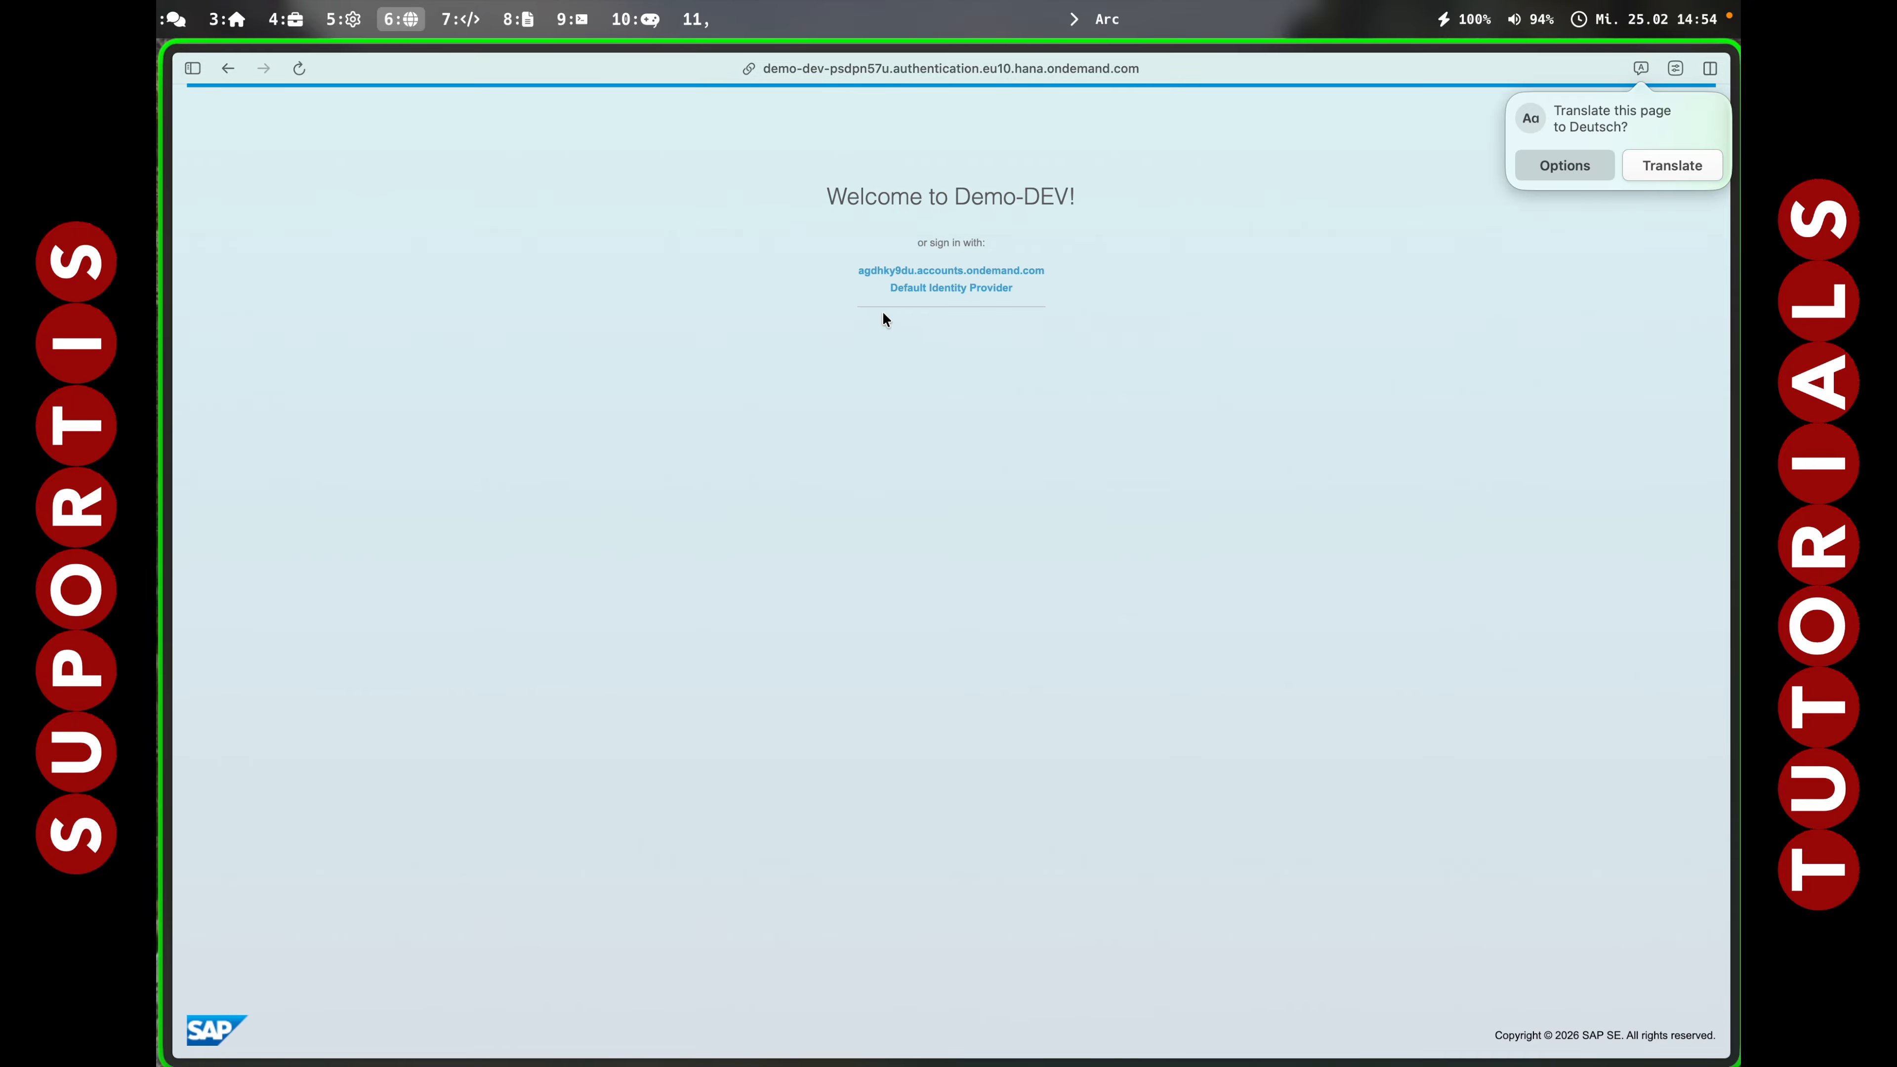
{"action": "left_click", "coordinate": [923, 289]}
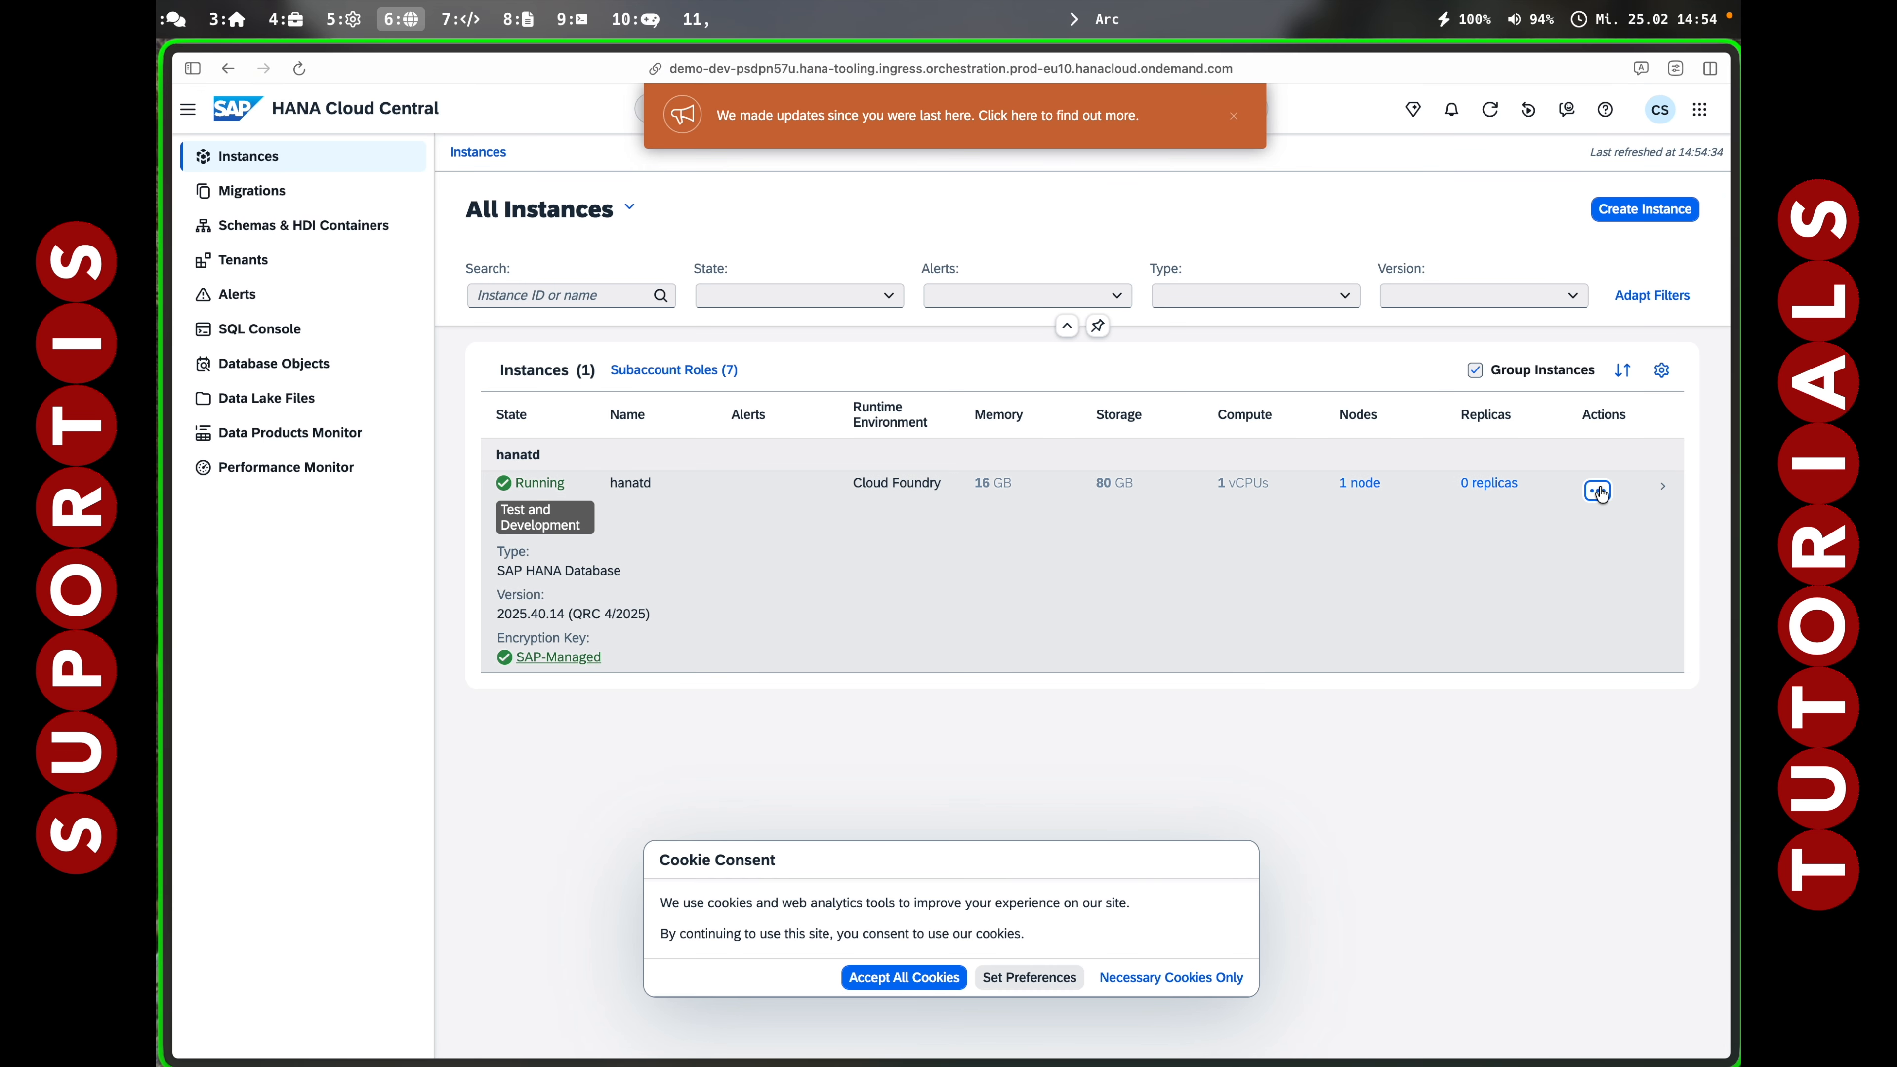
In hanatd's Manage Configuration, accept cookies, select Allow all IP addresses, and save.
{"action": "left_click", "coordinate": [1612, 487]}
{"action": "left_click", "coordinate": [1435, 312]}
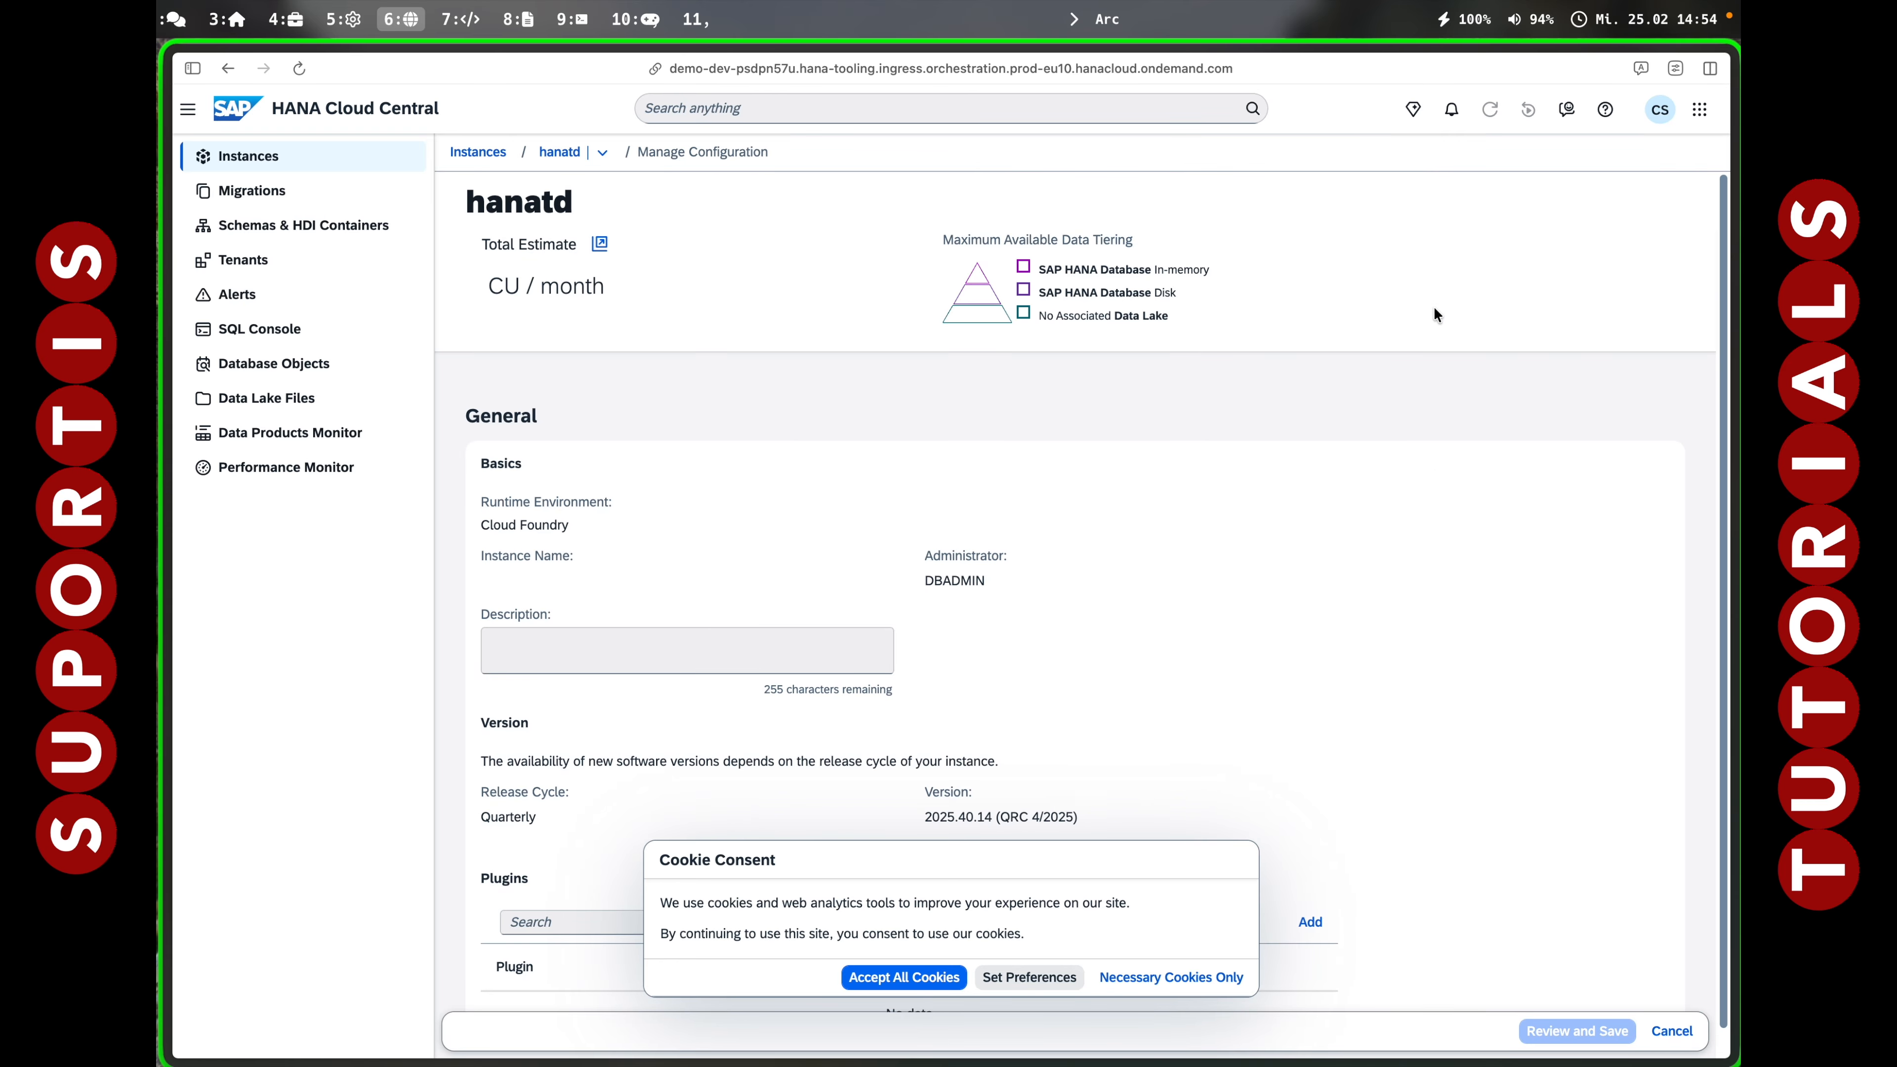
{"action": "left_click", "coordinate": [904, 976]}
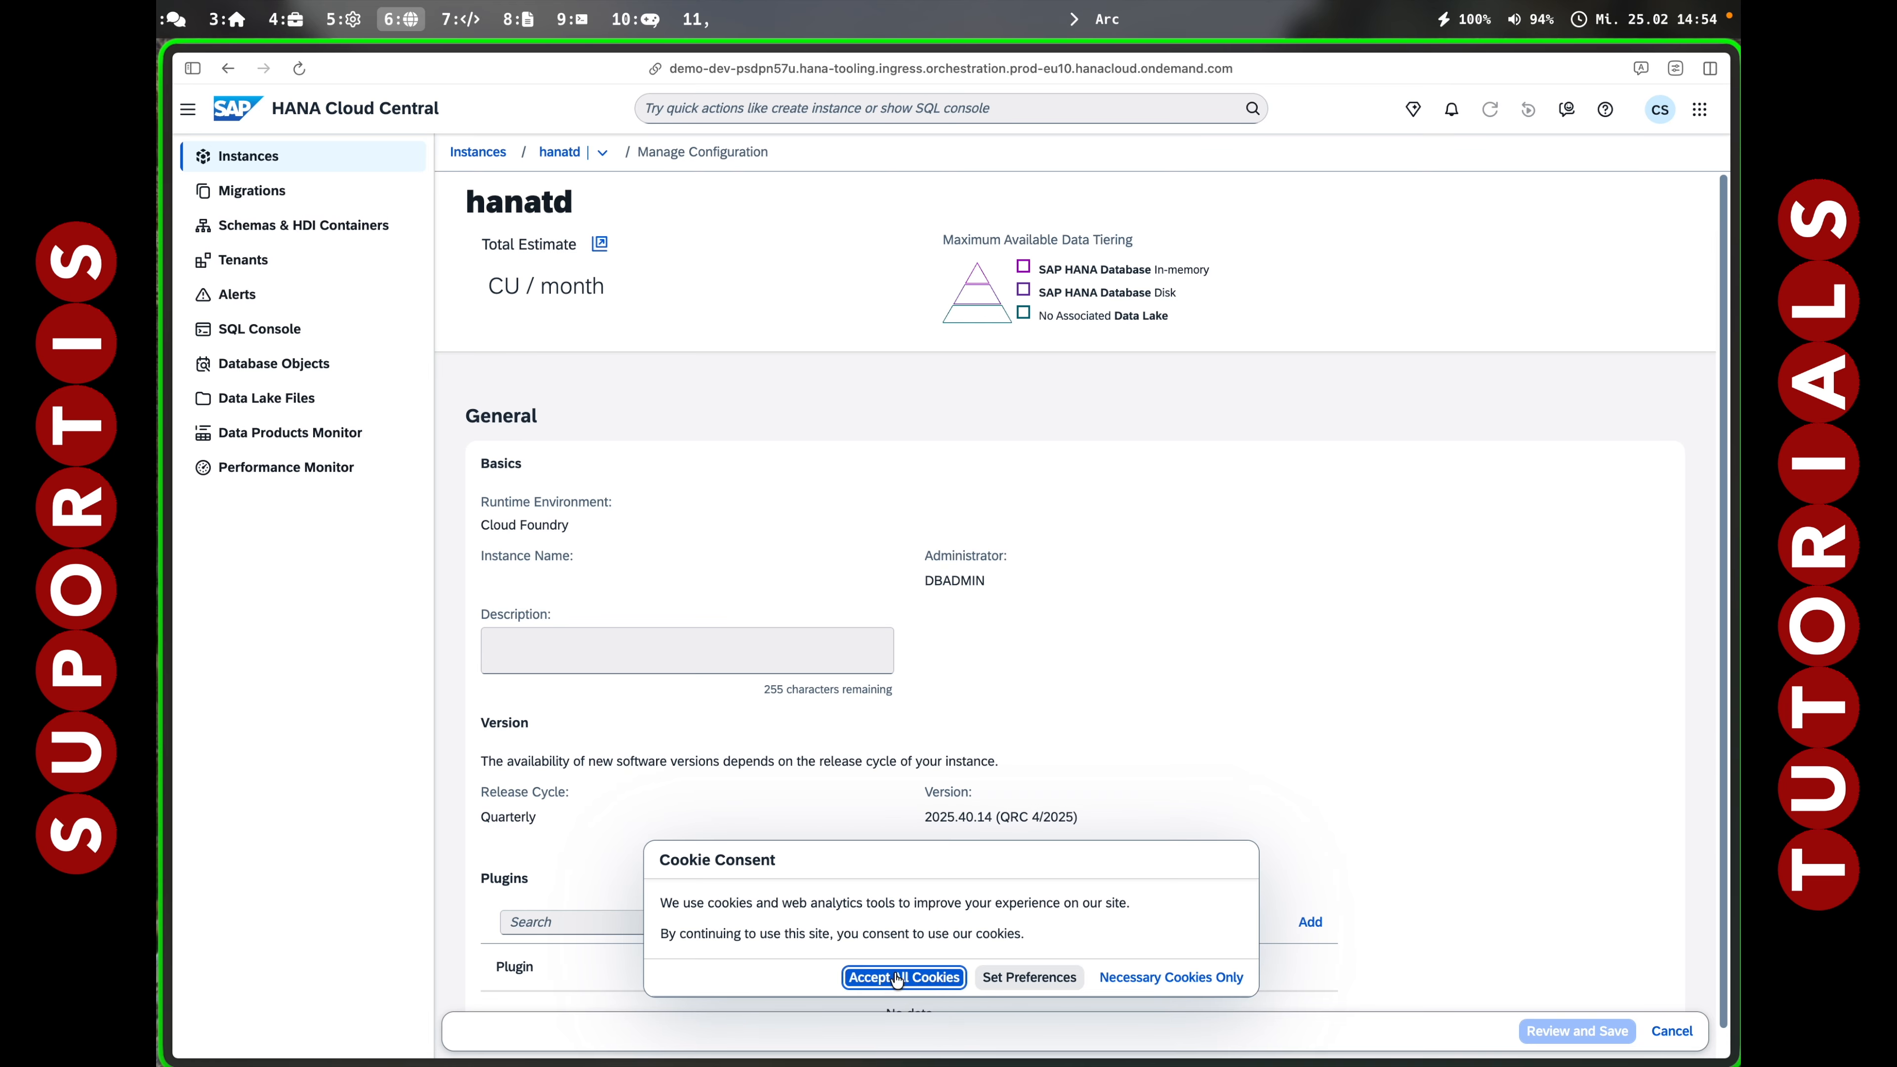
{"action": "left_click", "coordinate": [885, 400]}
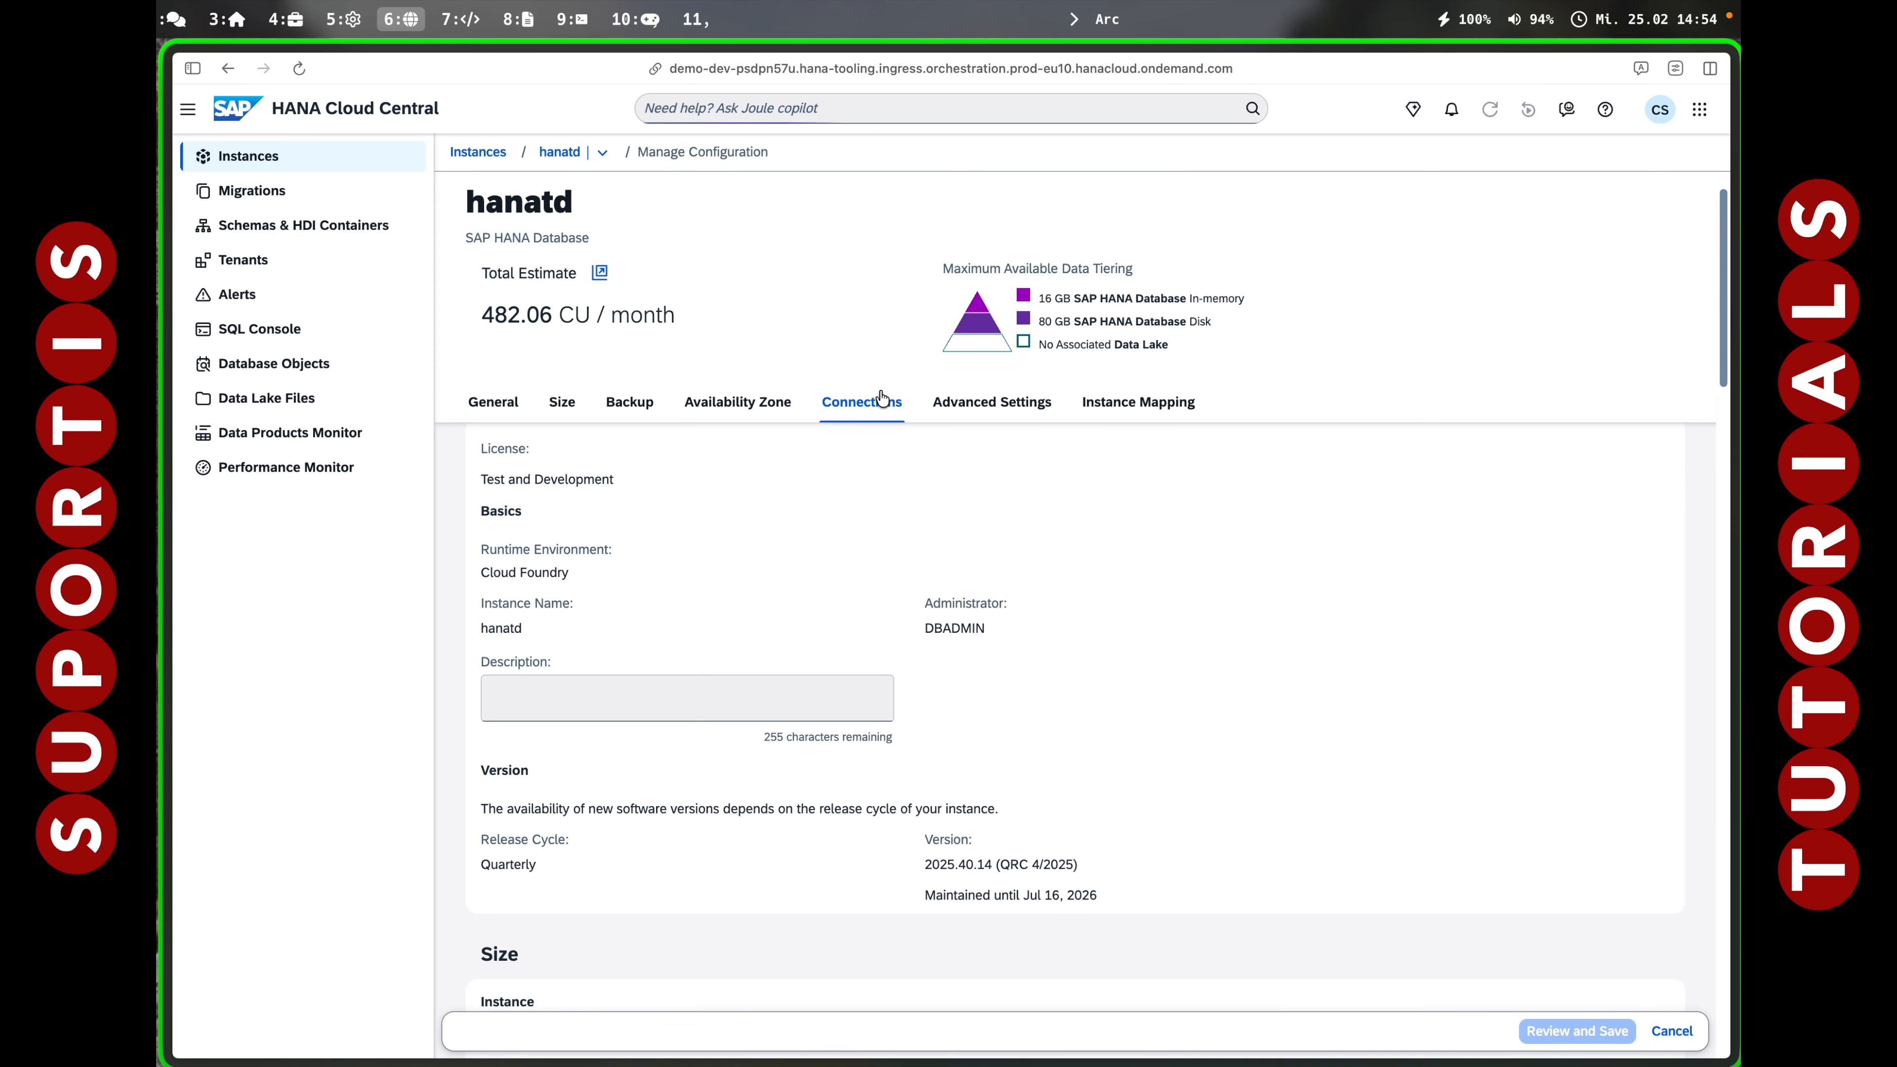
{"action": "left_click", "coordinate": [490, 691]}
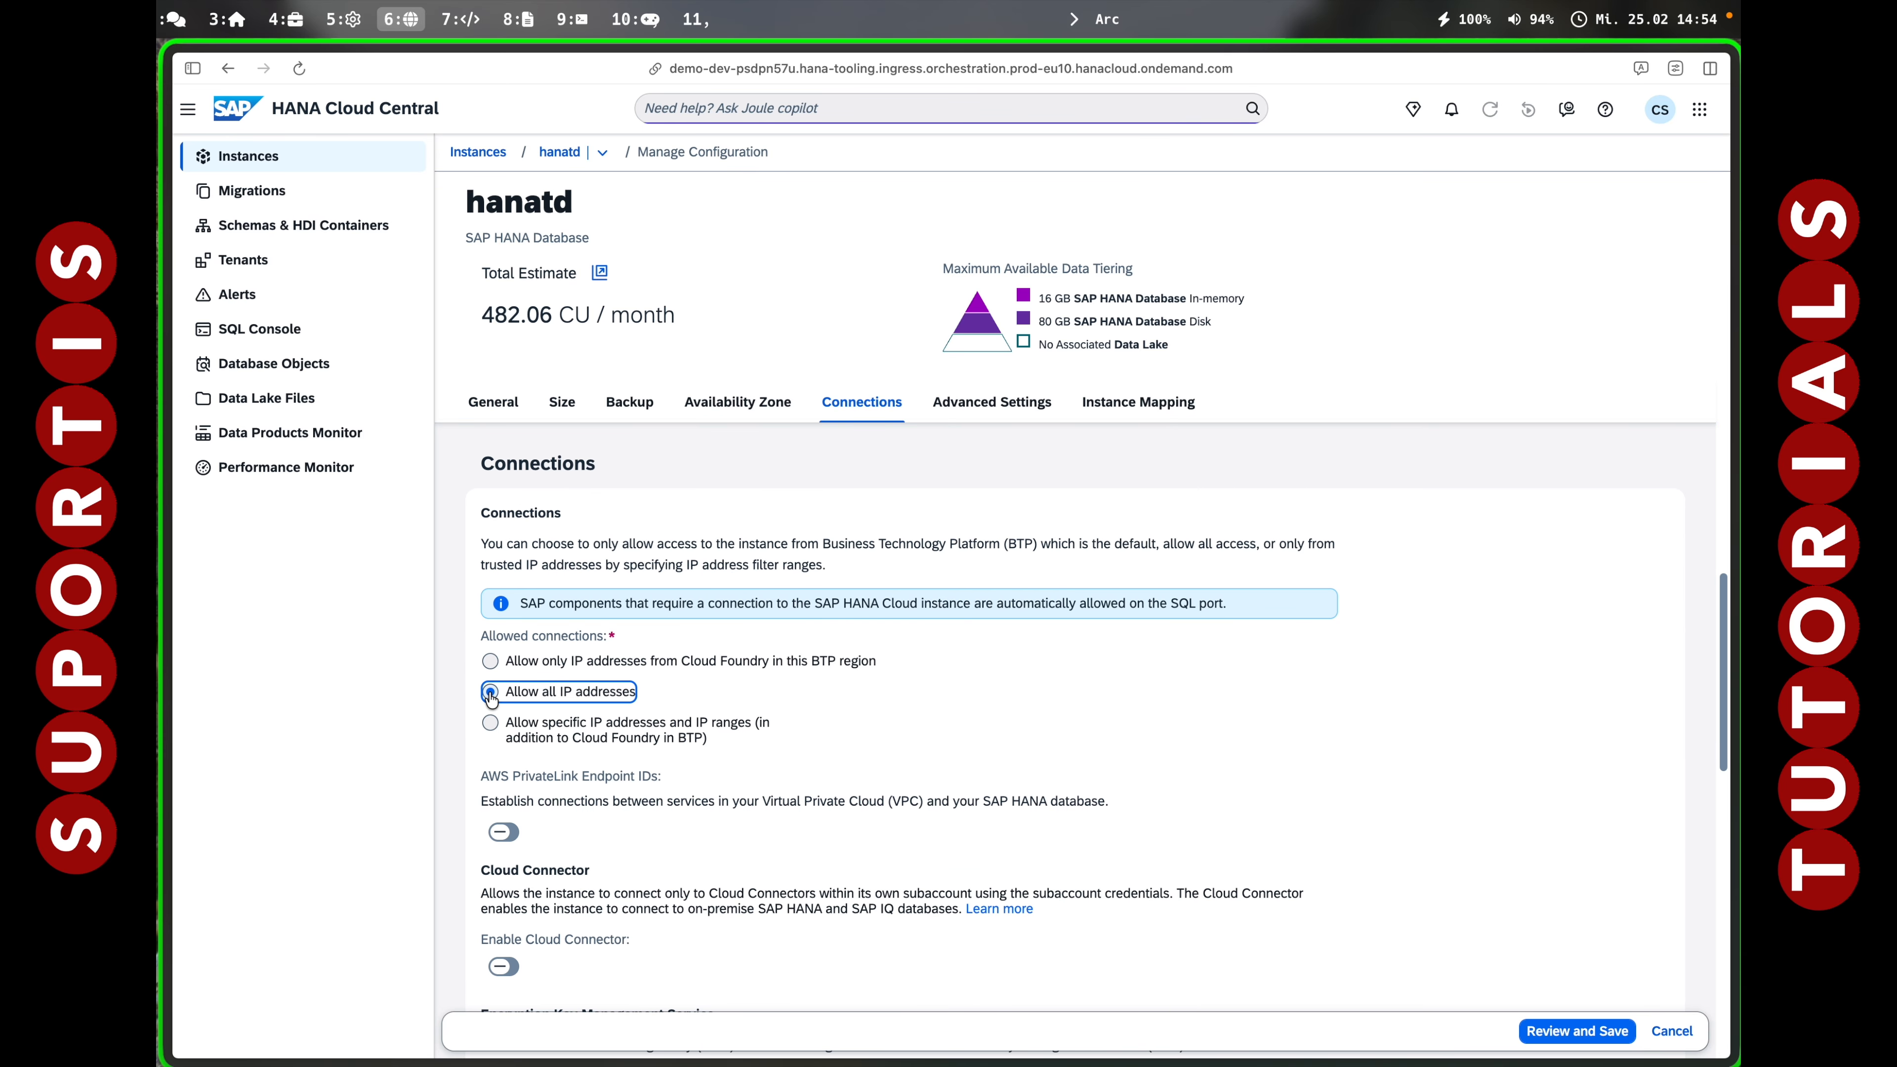
{"action": "scroll", "coordinate": [530, 718], "scroll_direction": "down", "scroll_amount": 15}
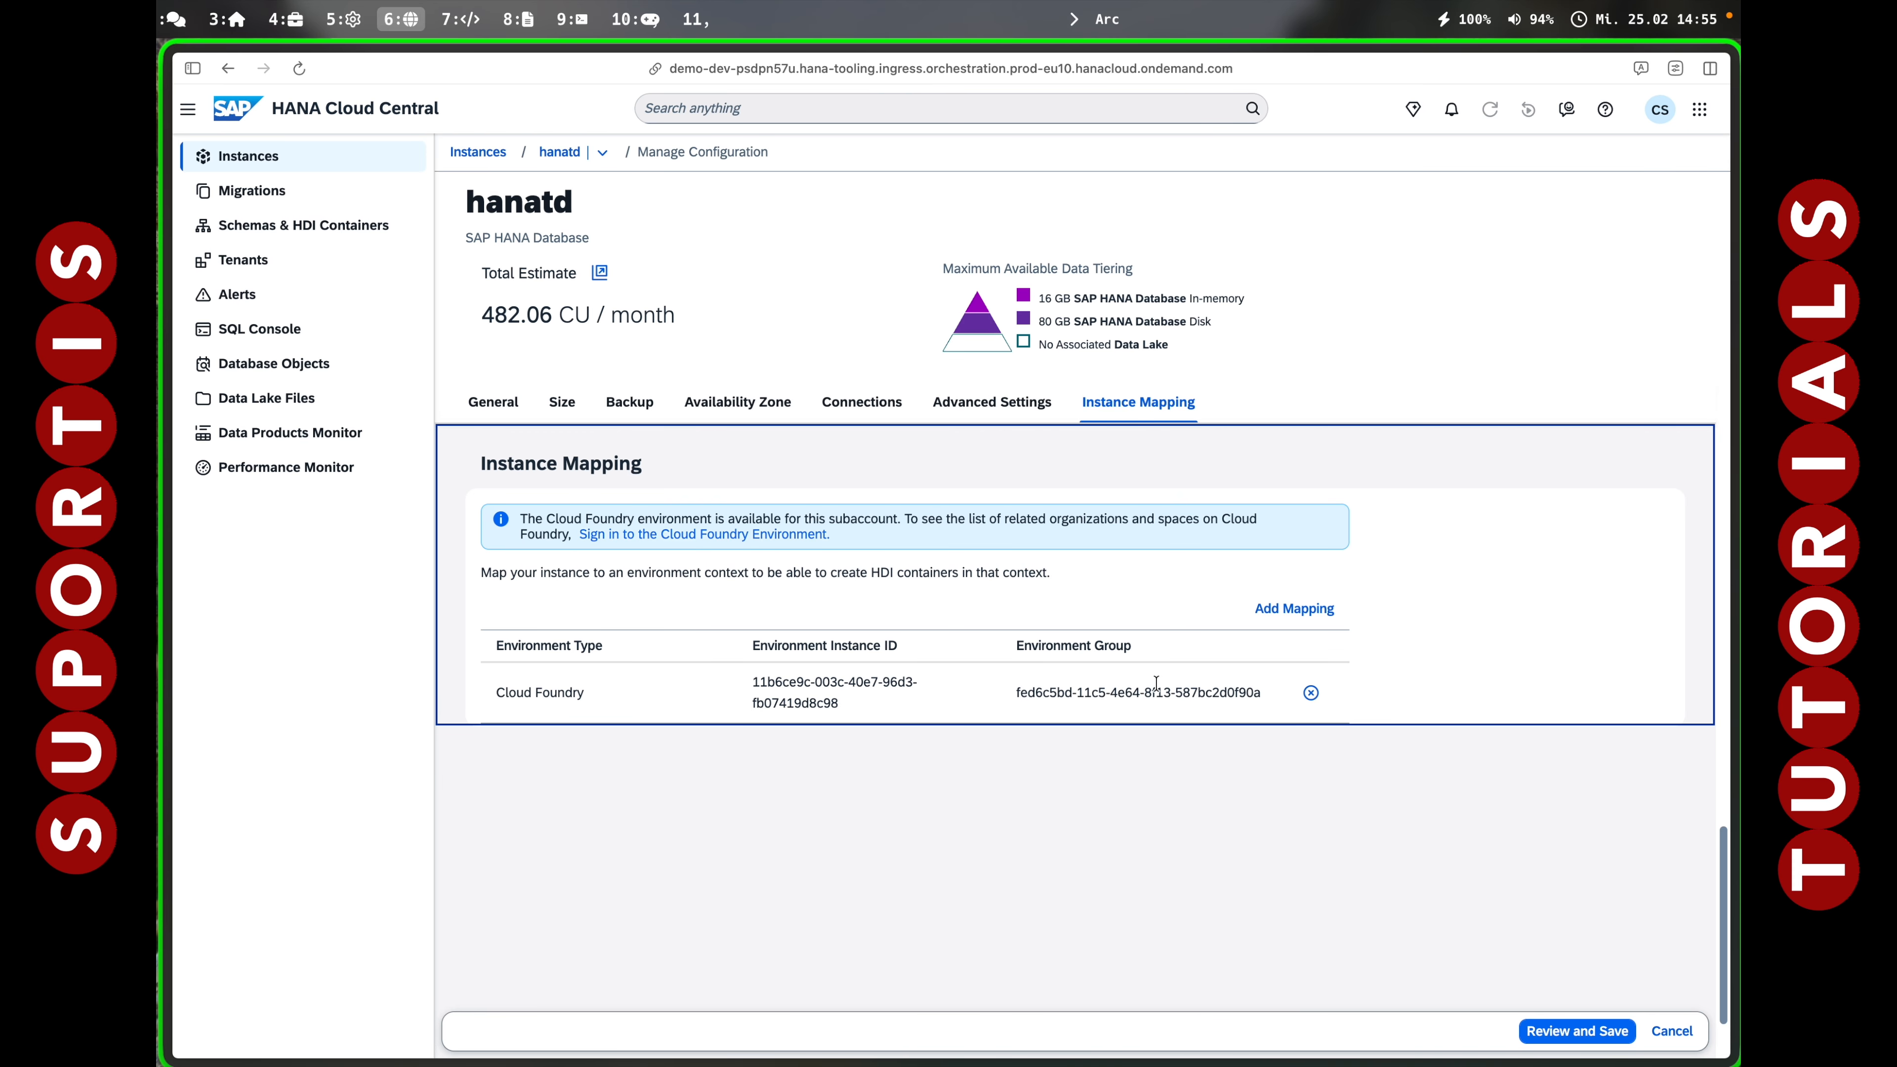
{"action": "left_click", "coordinate": [1560, 1035]}
{"action": "left_click", "coordinate": [1113, 755]}
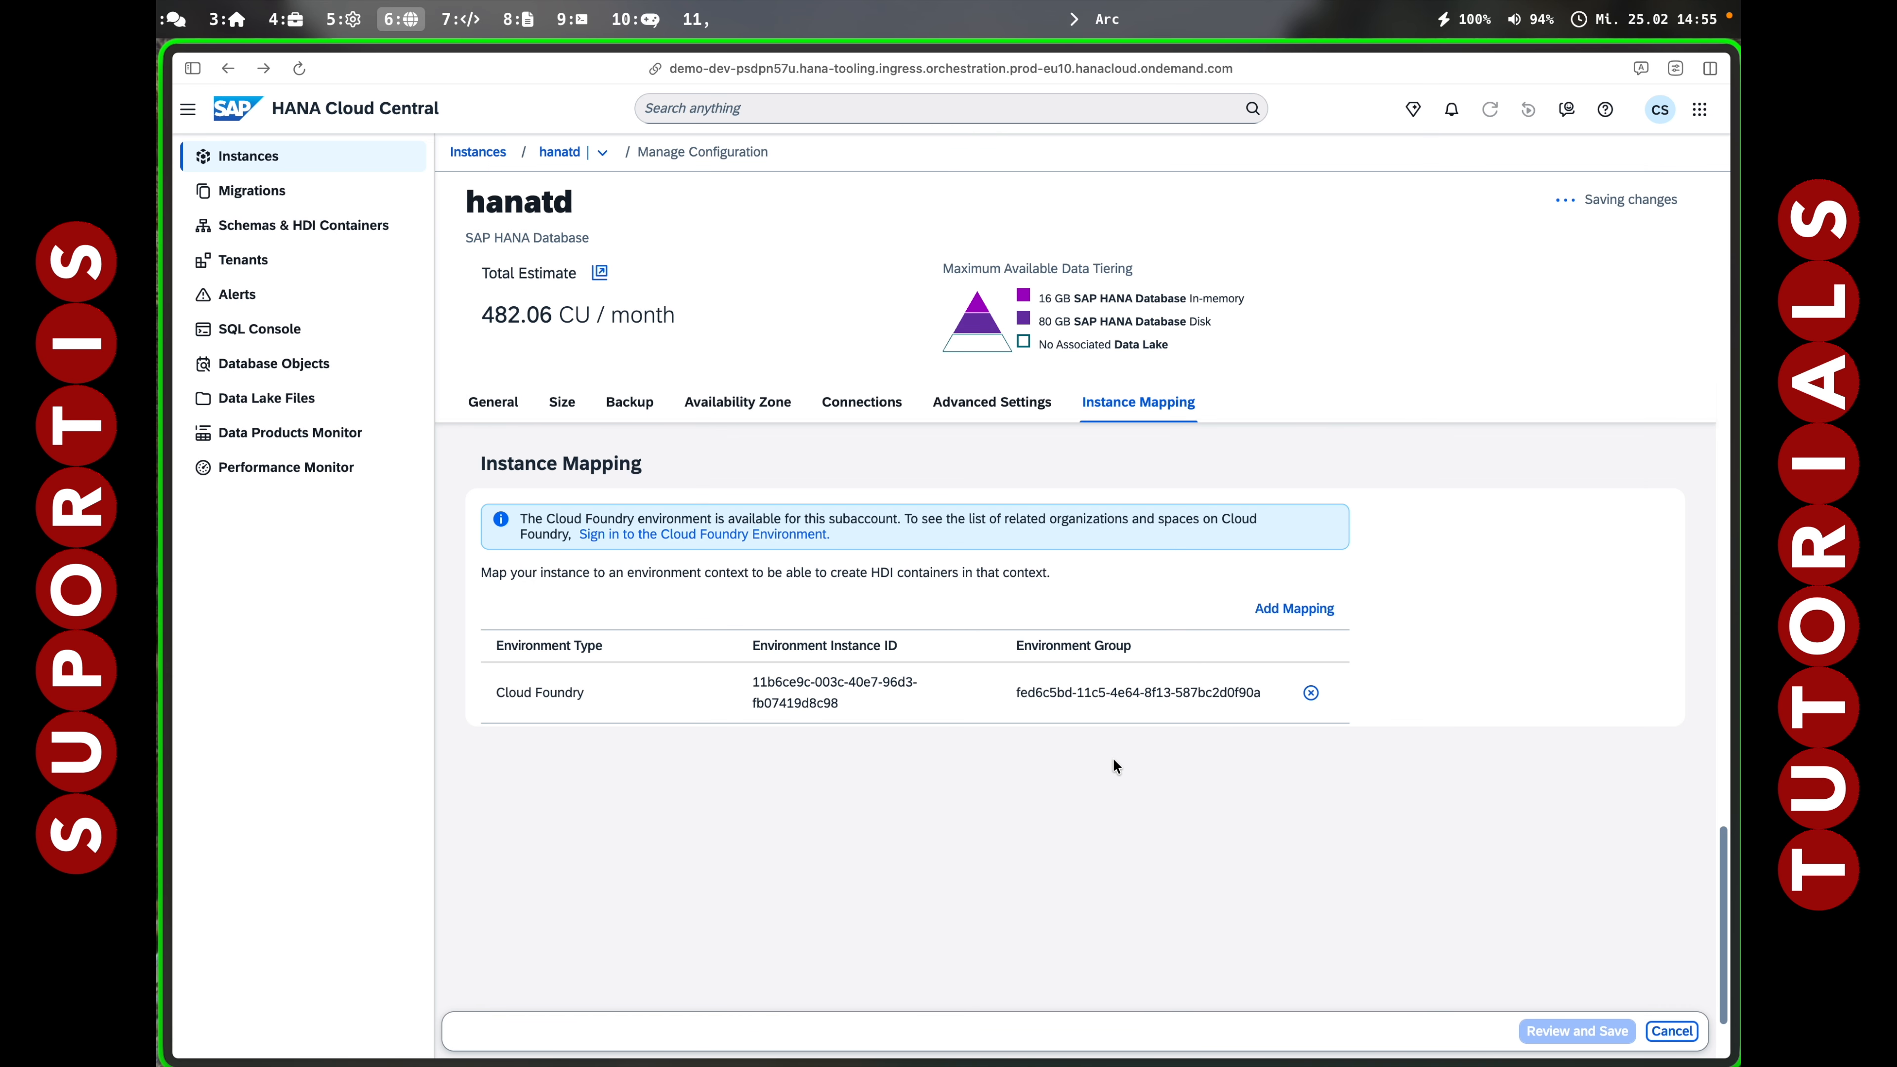